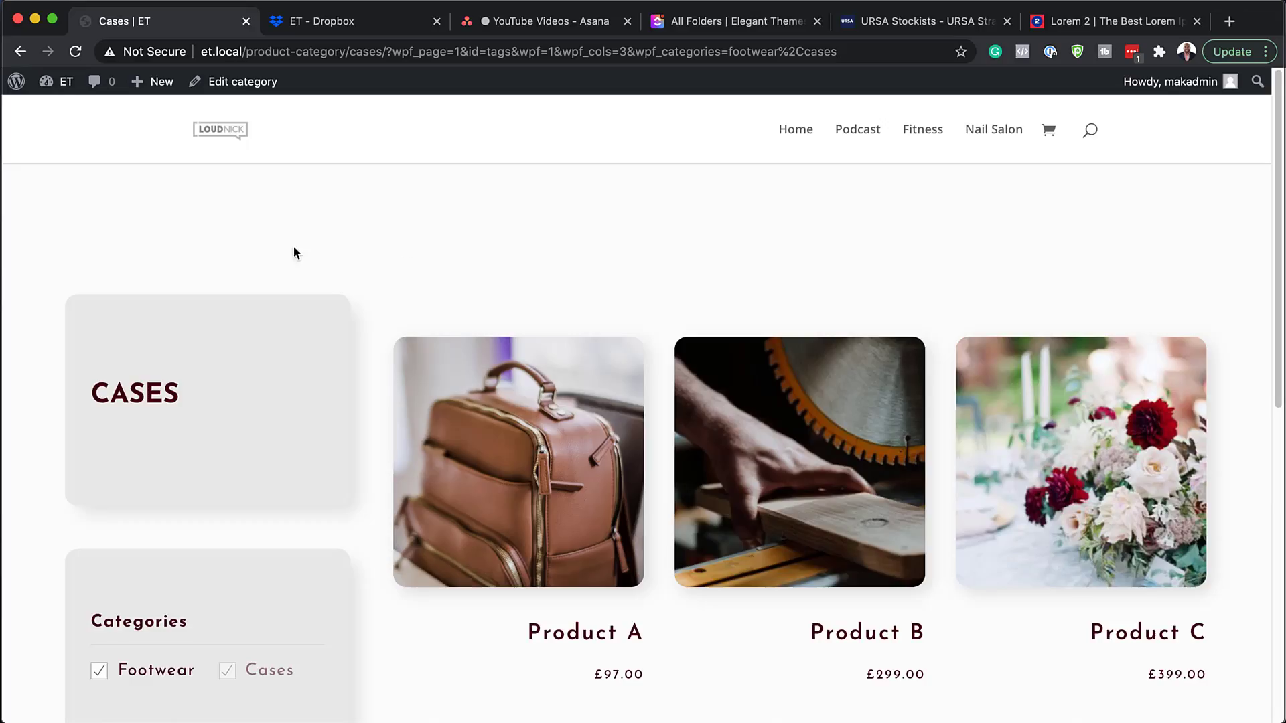
Switch the Footwear category filter off and back on, and look over the products listed on the Cases page
scroll(392, 250, "down", 10)
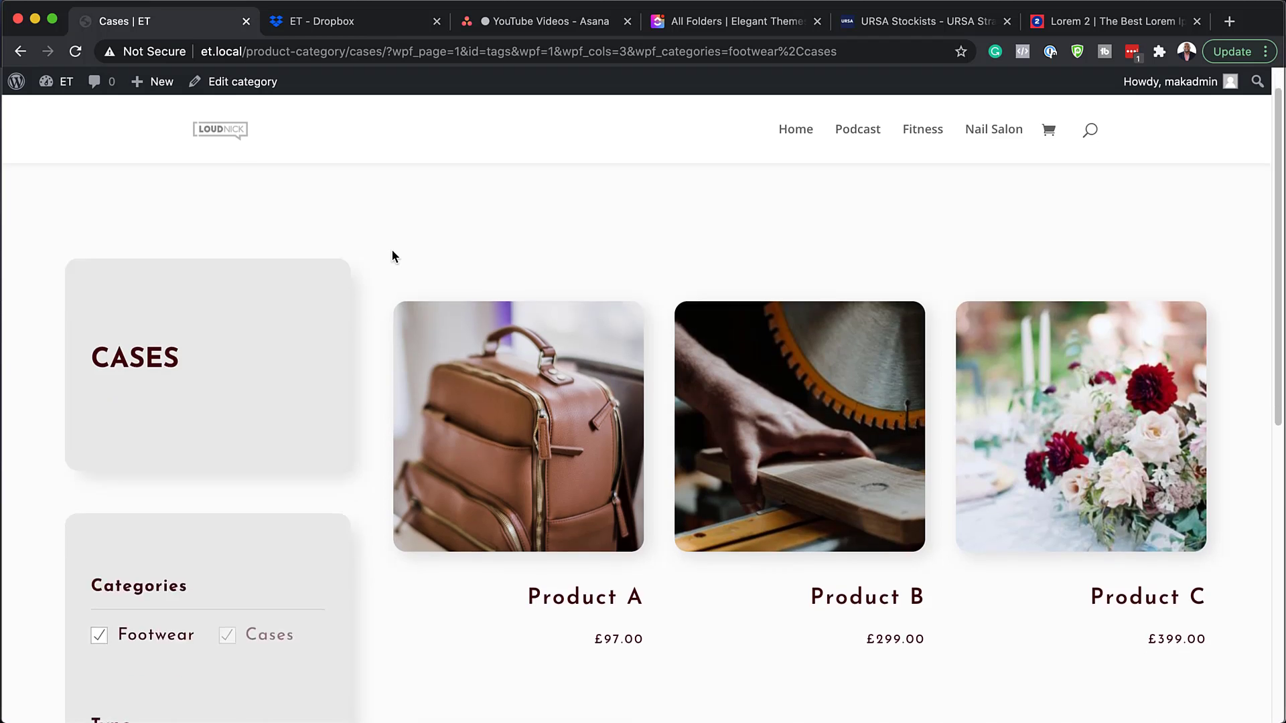
scroll(392, 255, "up", 10)
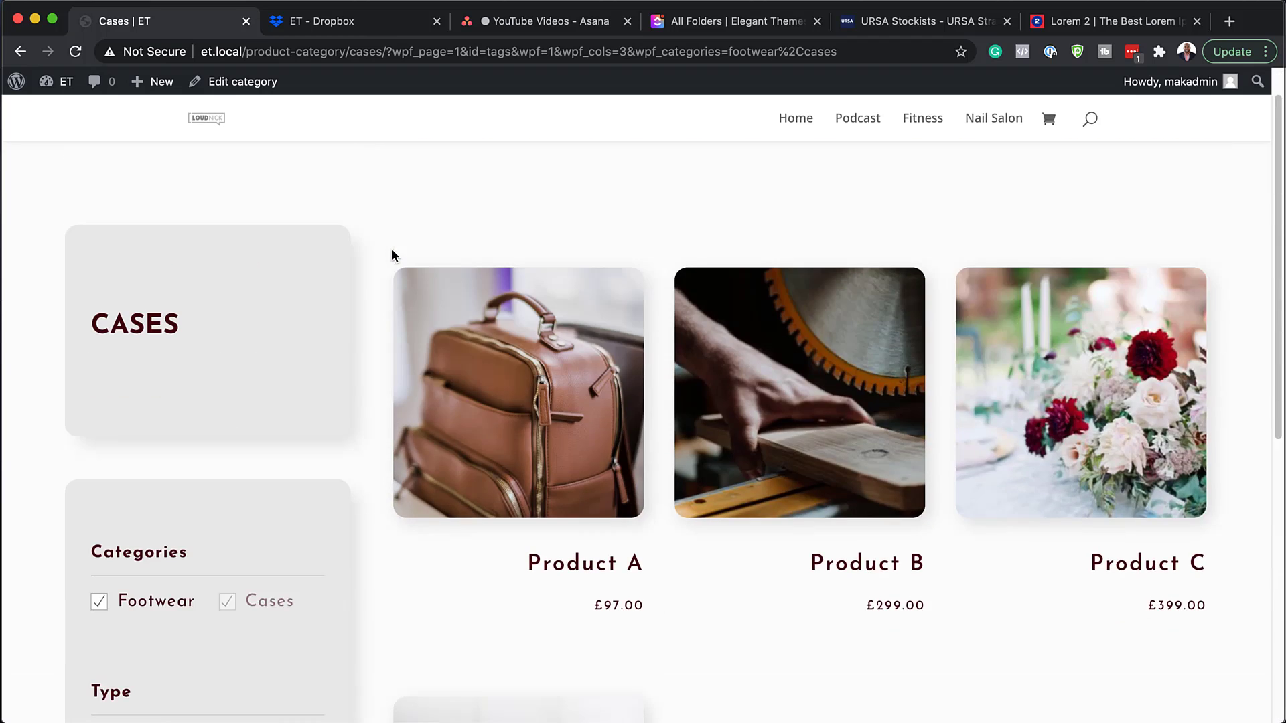
left_click(99, 605)
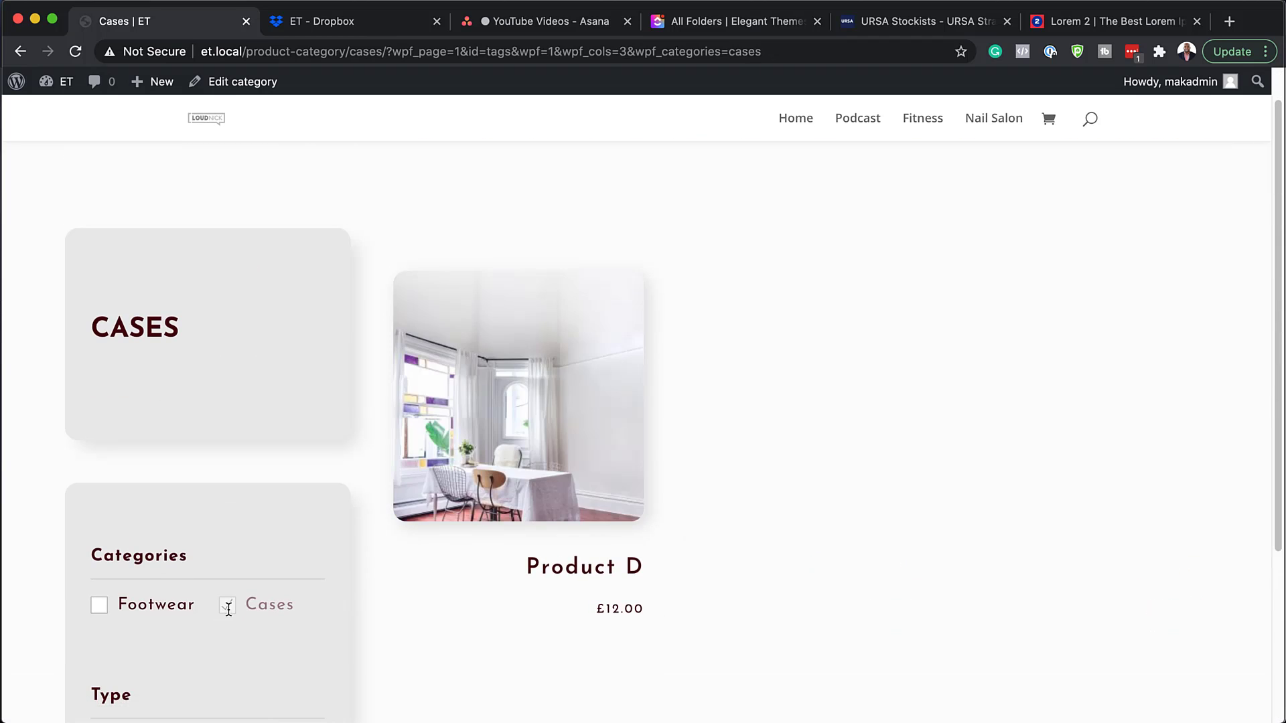
left_click(99, 605)
scroll(481, 588, "down", 1)
scroll(481, 588, "down", 8)
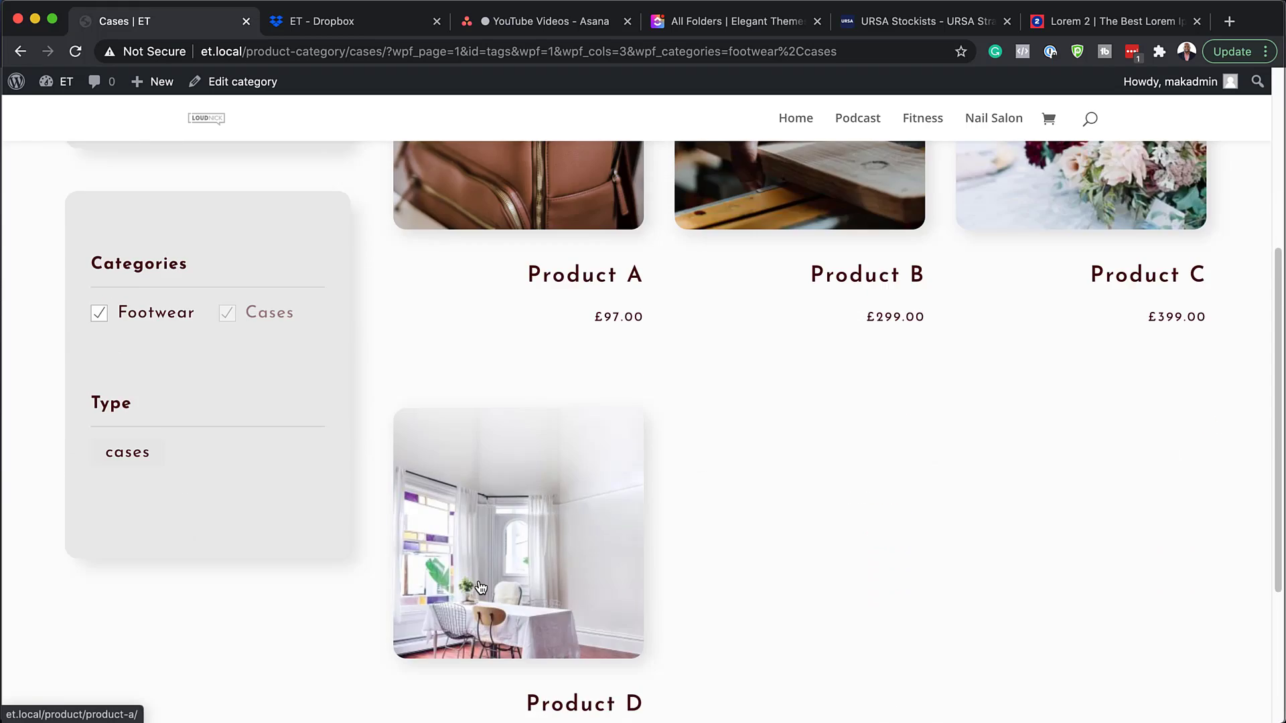
scroll(481, 587, "up", 9)
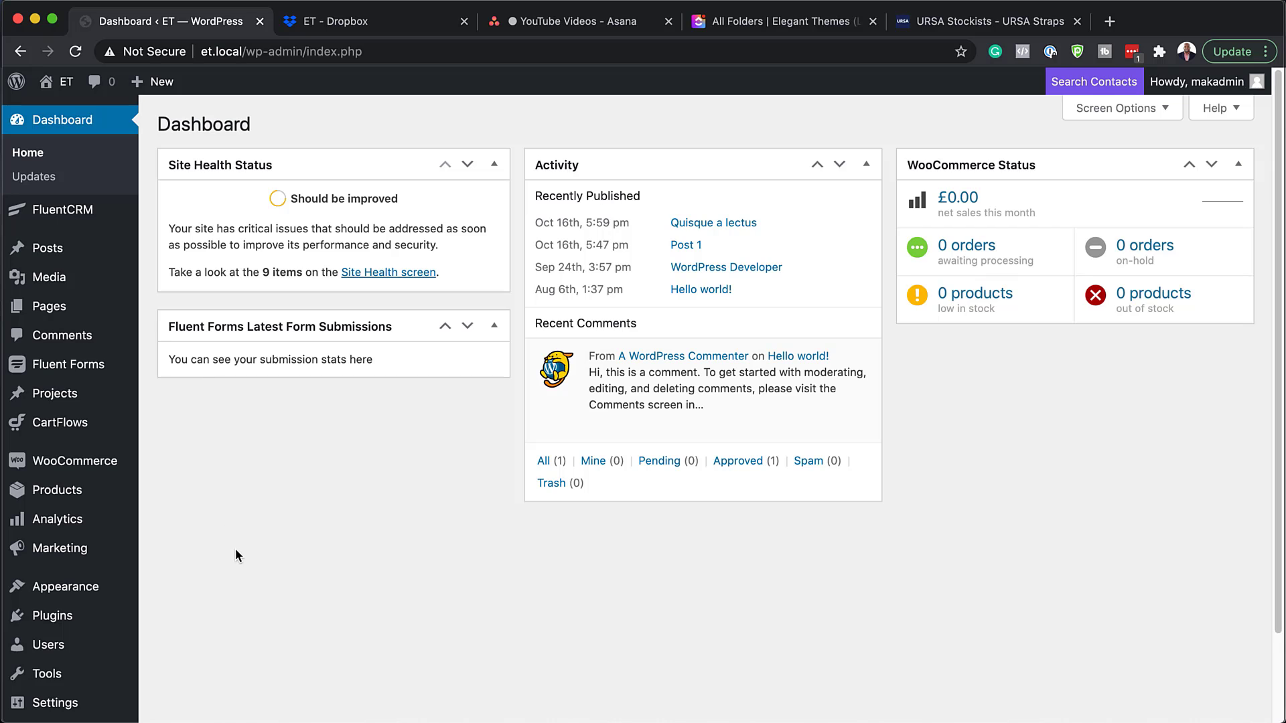
Open the page for adding new plugins in the WordPress admin
mouse_move(107, 611)
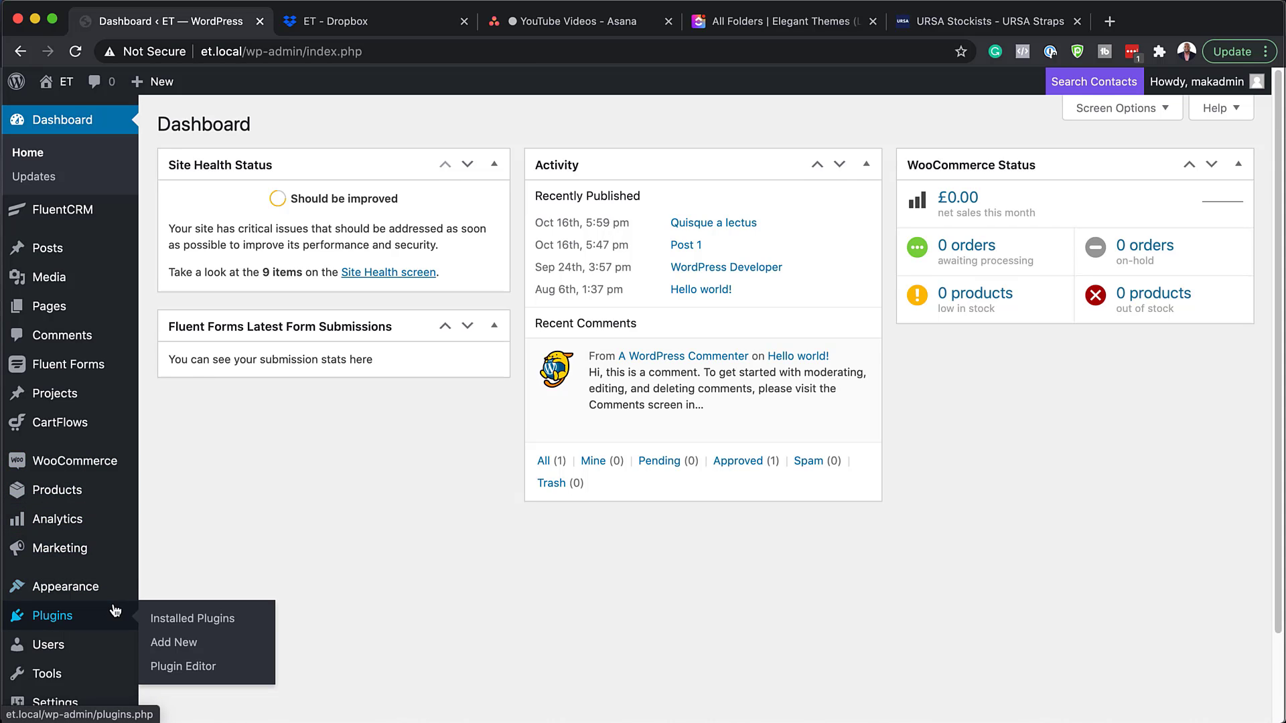
scroll(104, 613, "down", 1)
left_click(190, 642)
left_click(1116, 176)
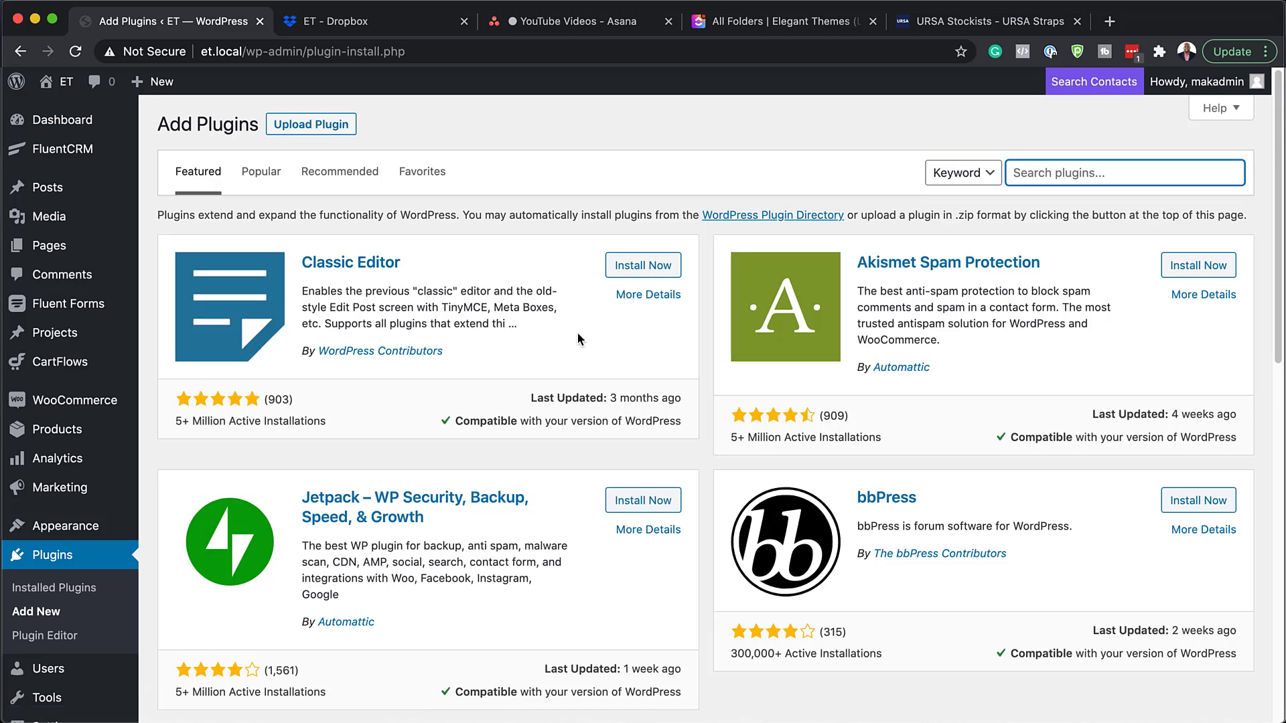
Search the plugins for "WooCommerce Product Filter" and install and activate Themify – WooCommerce Product Filter
mouse_move(73, 411)
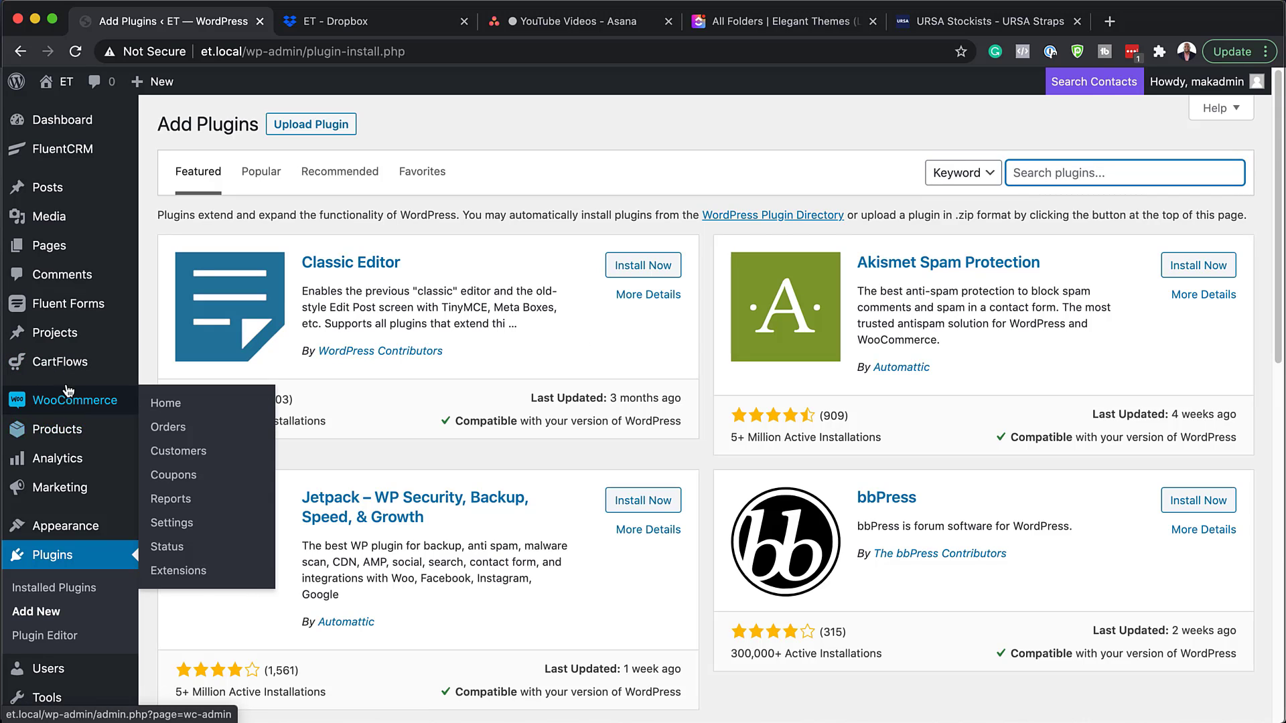
left_click(75, 412)
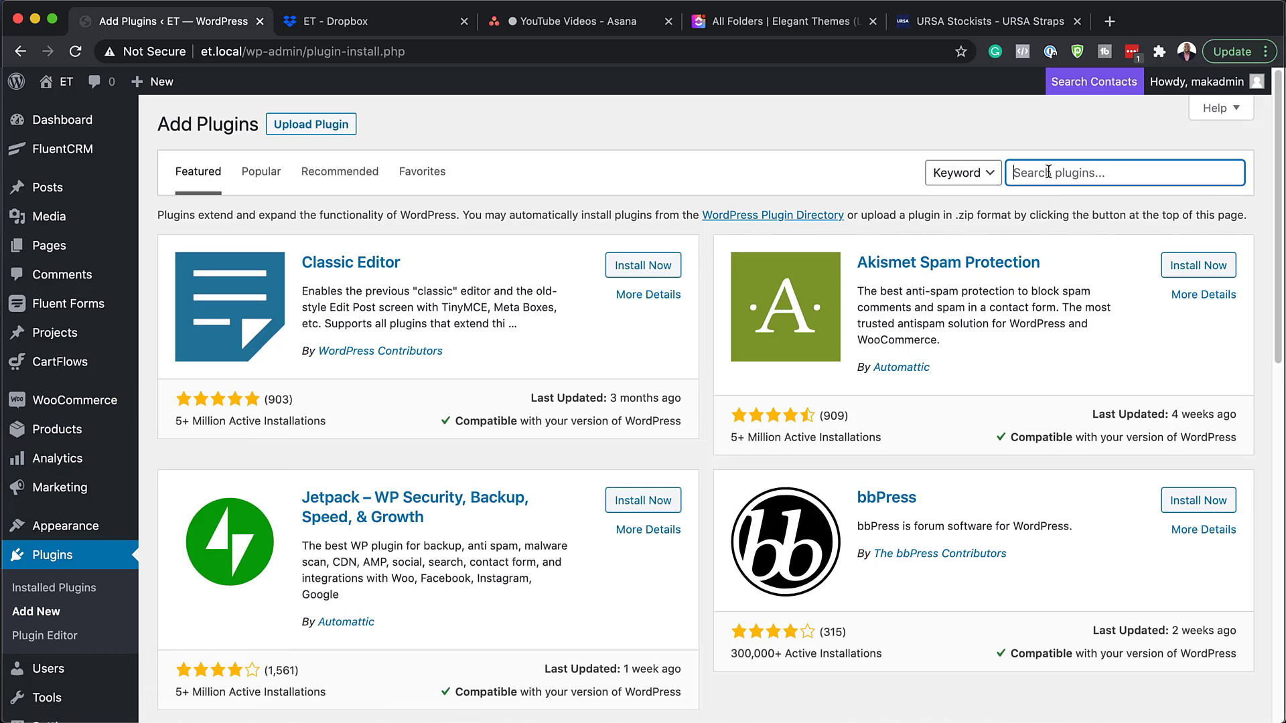
type("WooCommerce Product Filter")
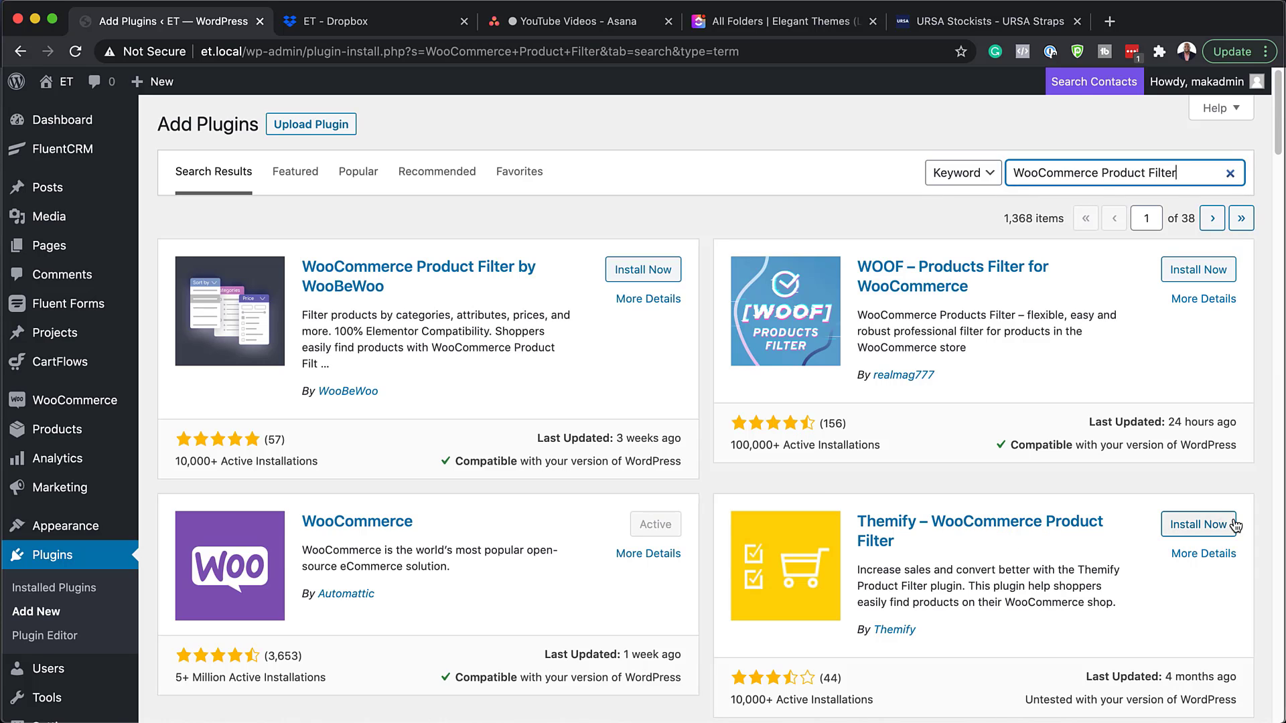
left_click(1204, 529)
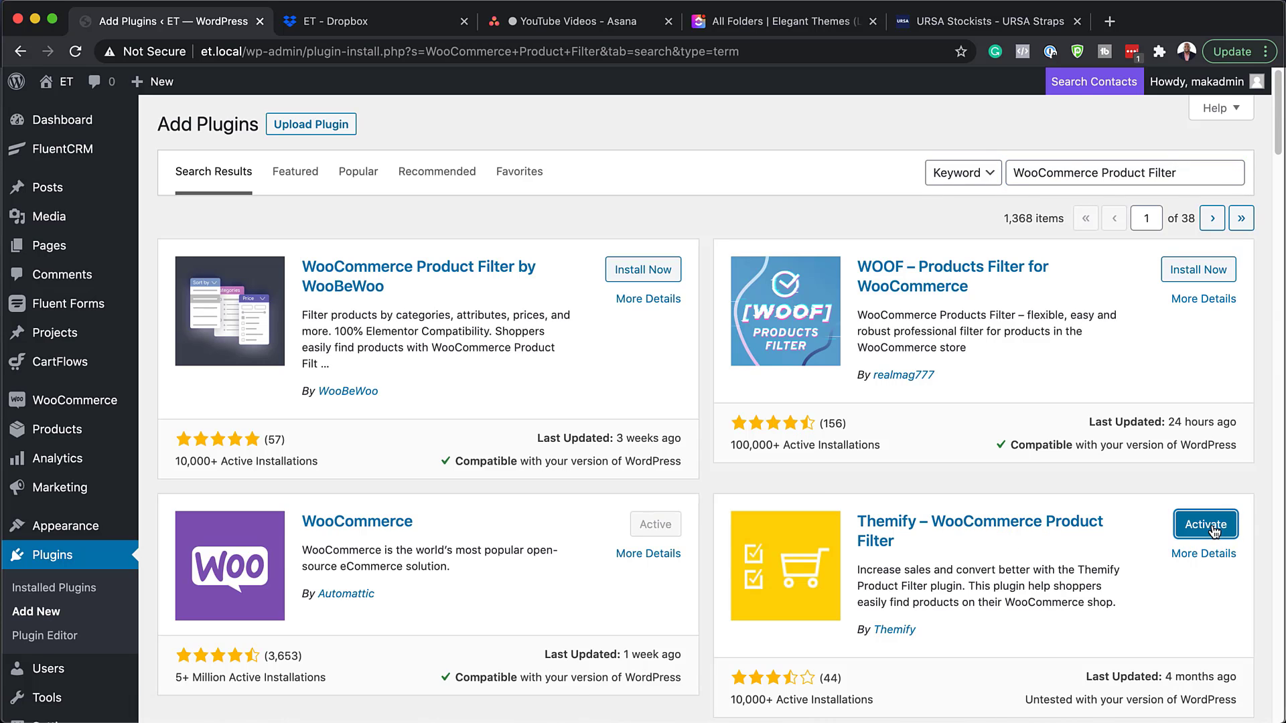
left_click(1206, 526)
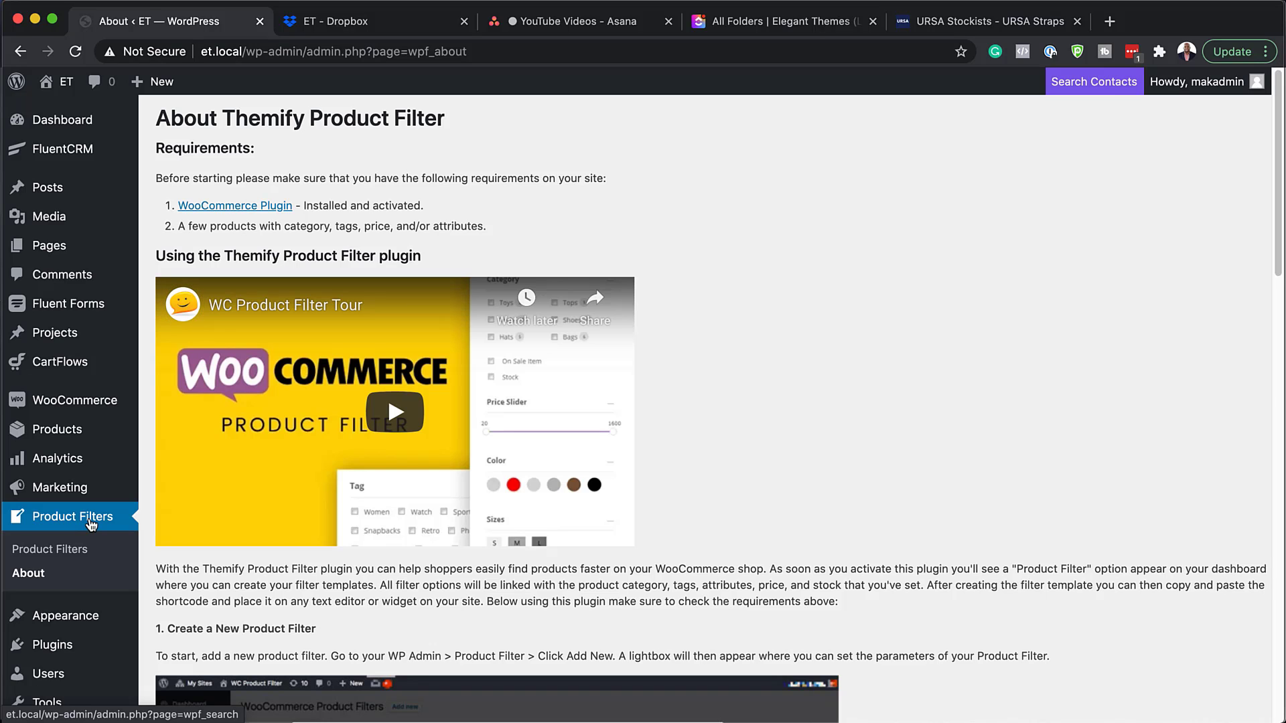
Add a new product category named Cases with the slug cases
mouse_move(62, 432)
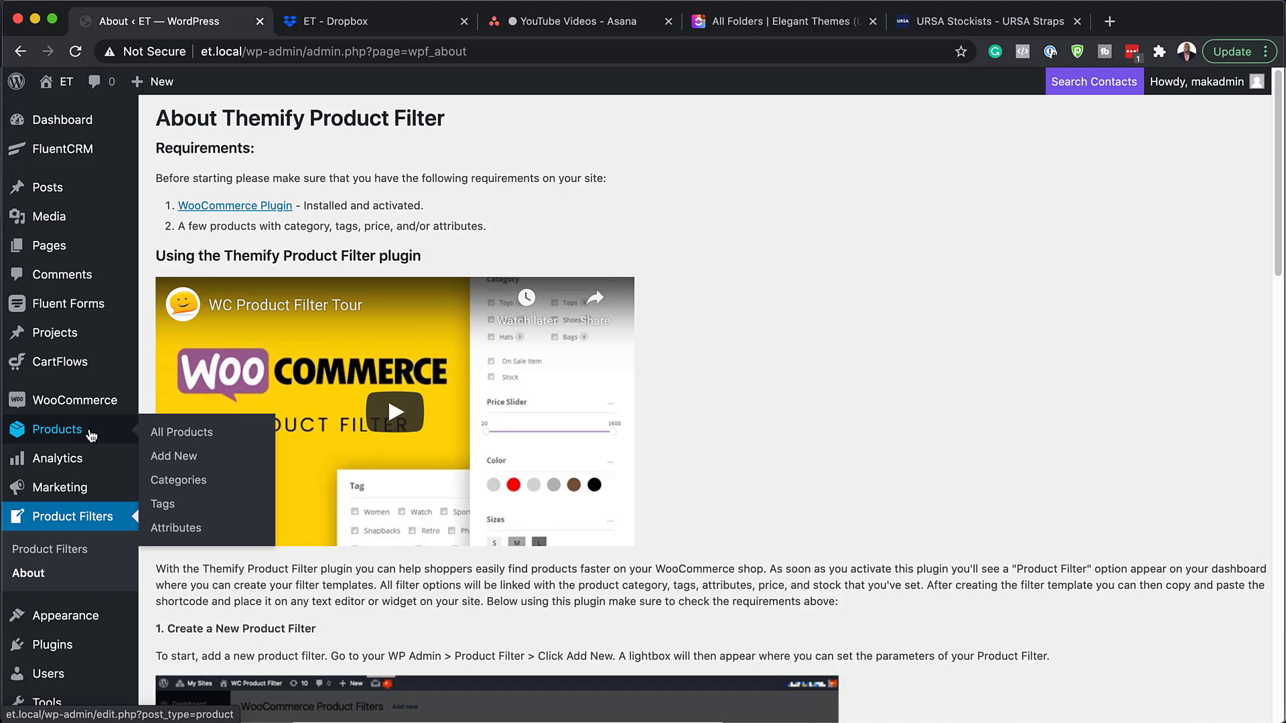
left_click(179, 483)
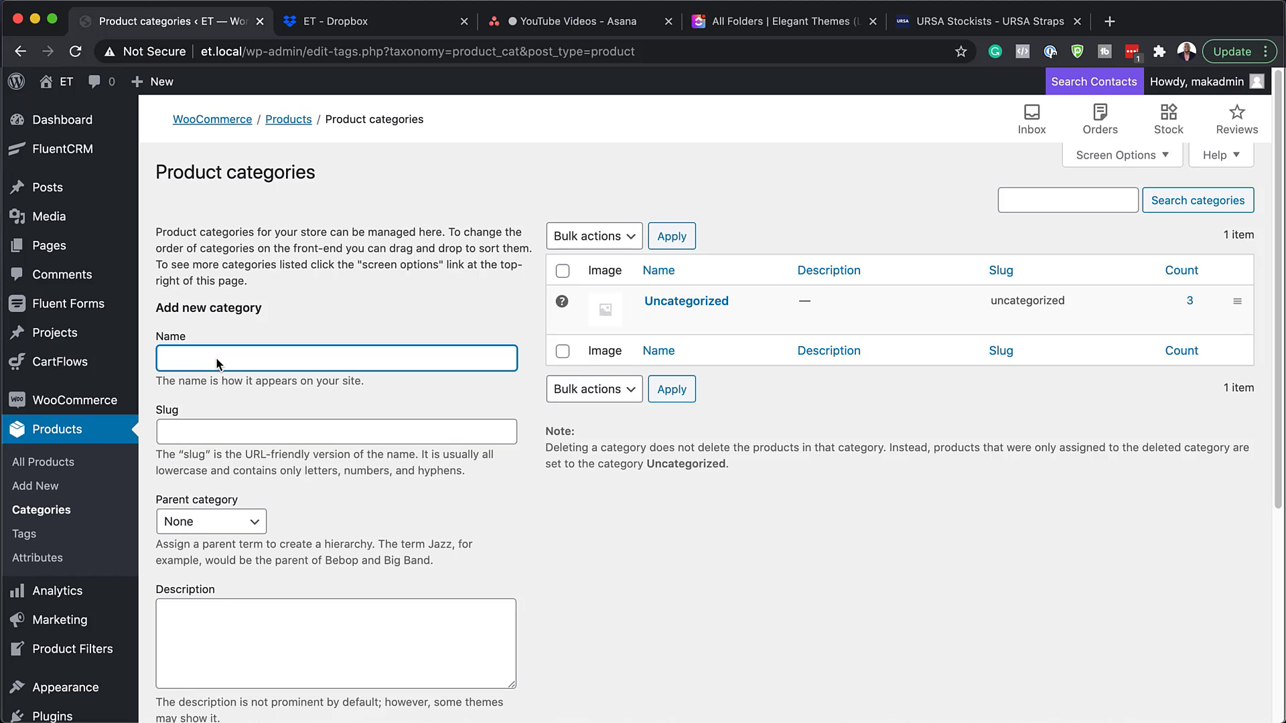
type("Ca")
left_click(229, 430)
type("cases")
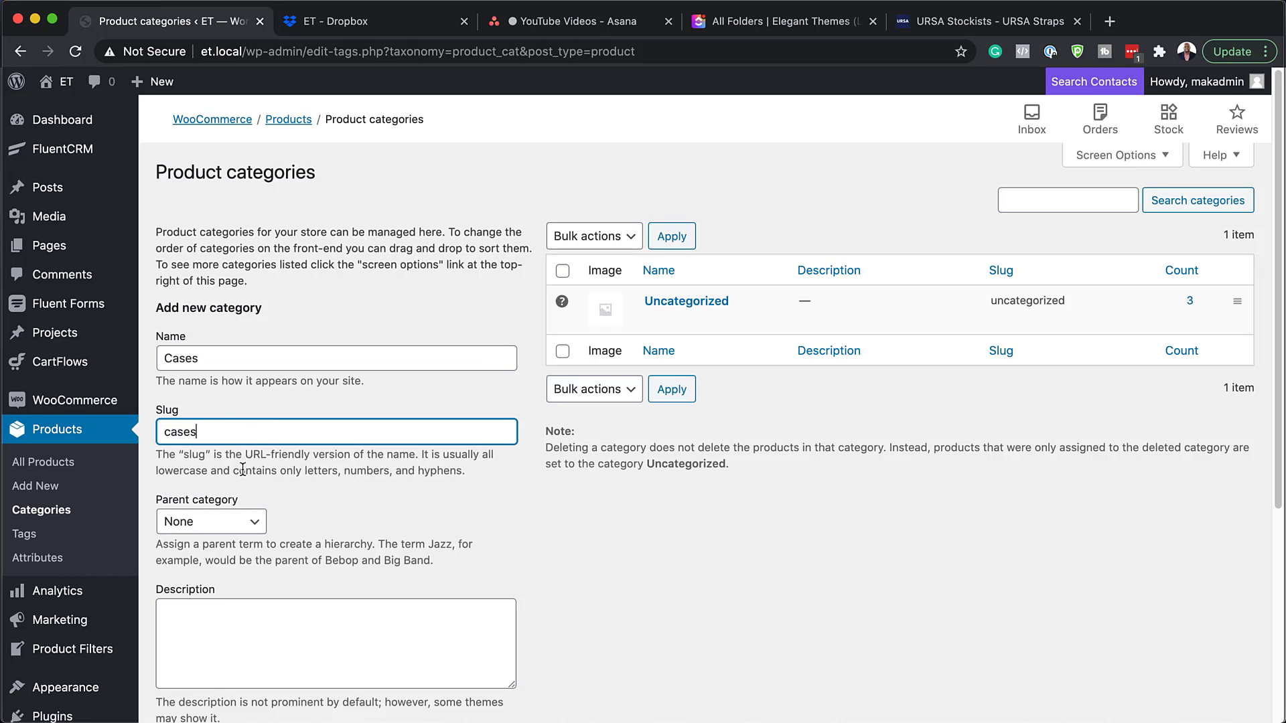
scroll(444, 543, "down", 3)
scroll(444, 543, "down", 1)
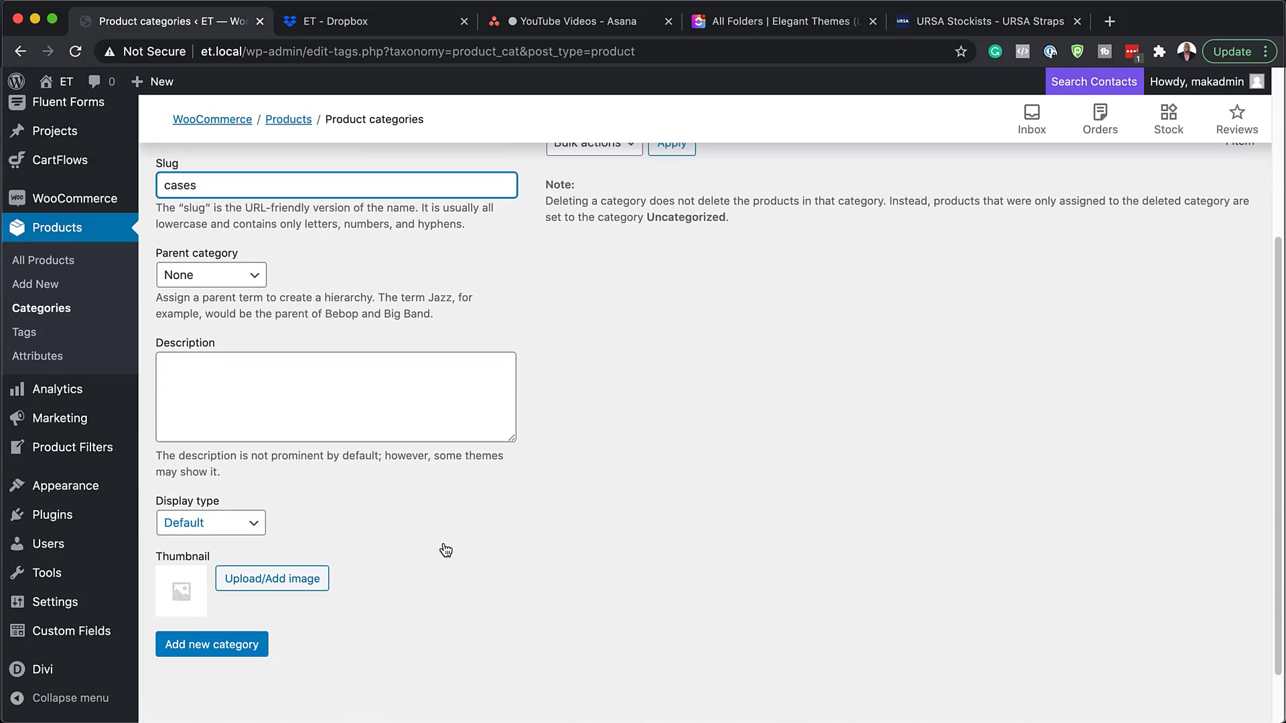
left_click(221, 653)
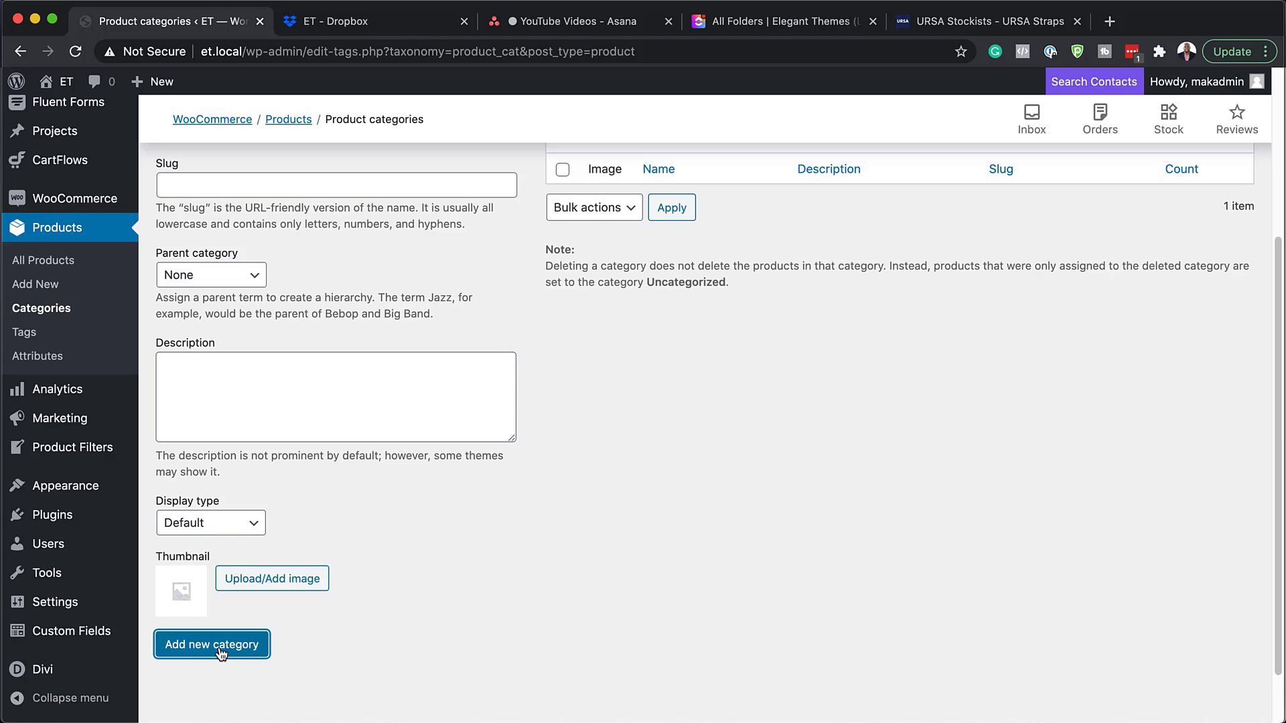
scroll(690, 537, "up", 4)
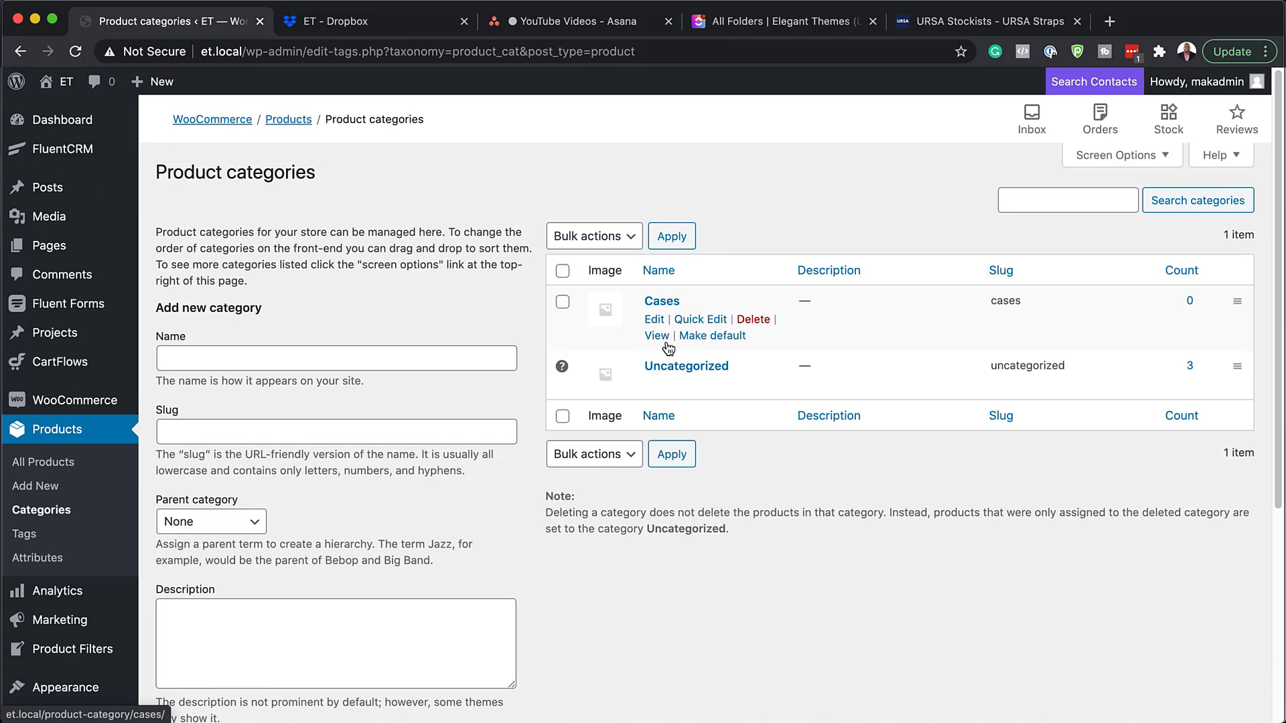
Rename the Uncategorized product category to Footwear with the slug footwear, save it and return to the category list
left_click(655, 386)
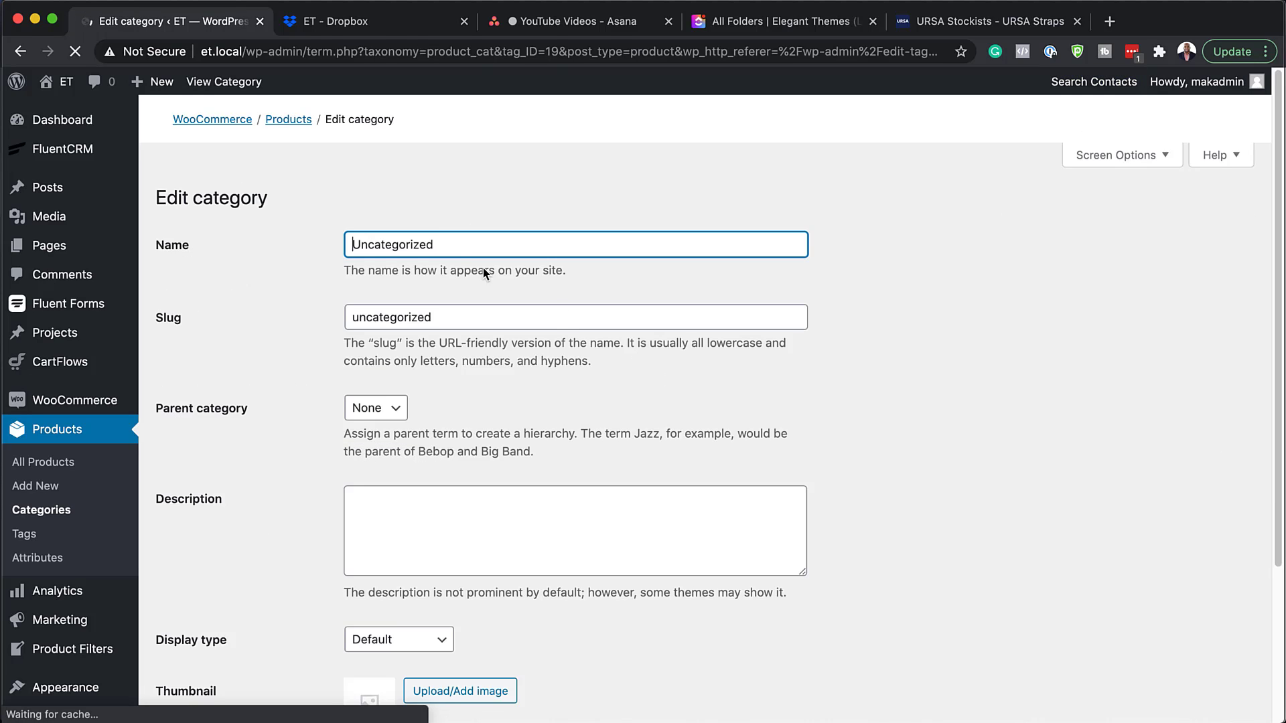
triple_click(458, 221)
type("Footwear")
triple_click(455, 288)
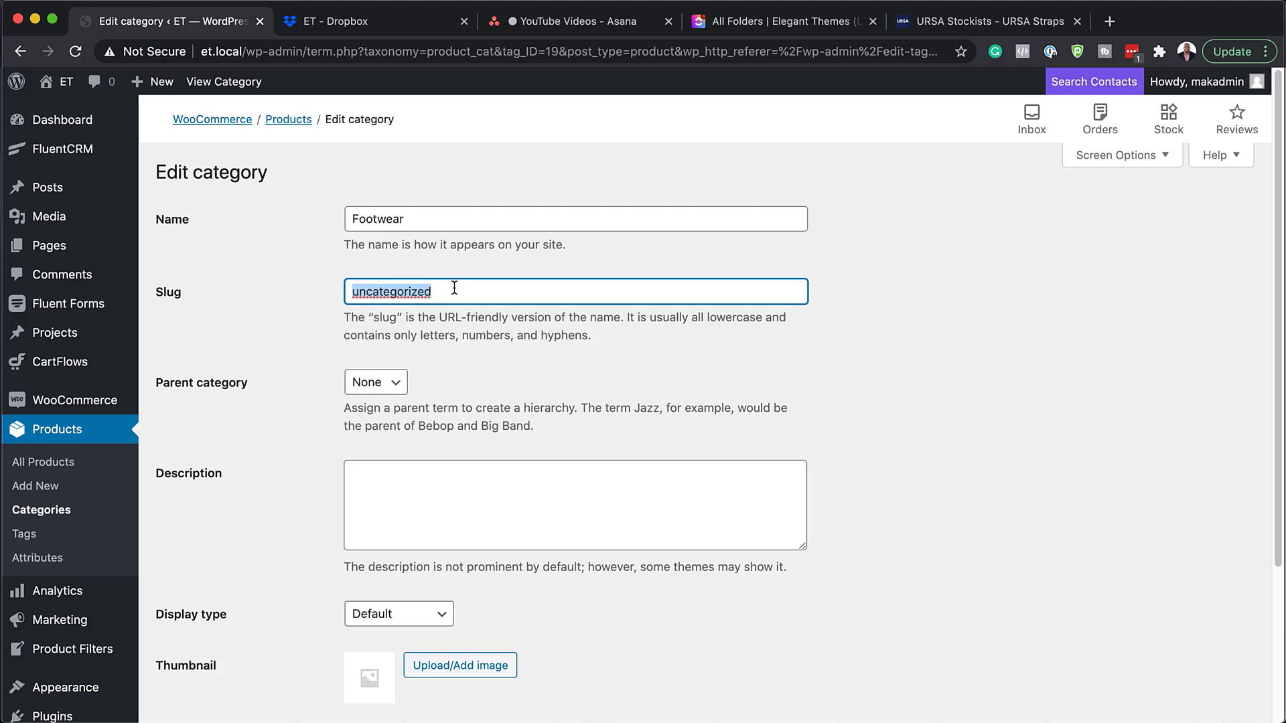
type("footwear")
scroll(623, 625, "down", 3)
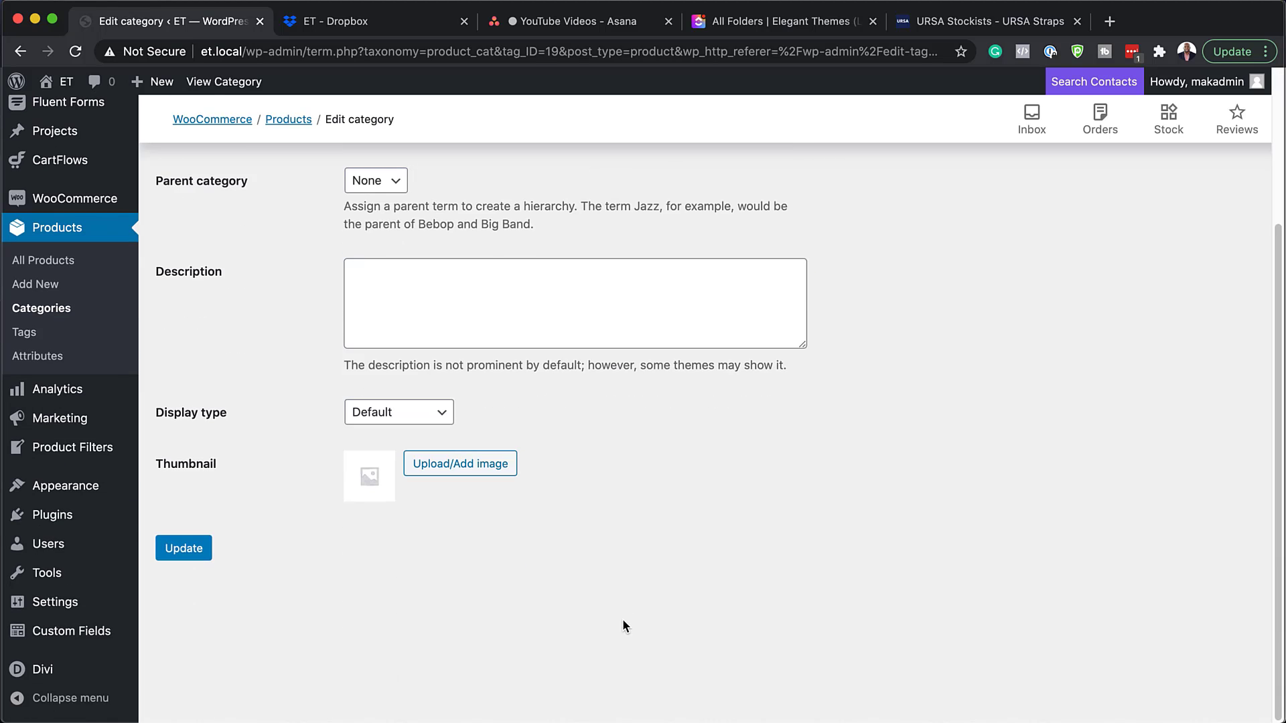
left_click(198, 550)
left_click(258, 248)
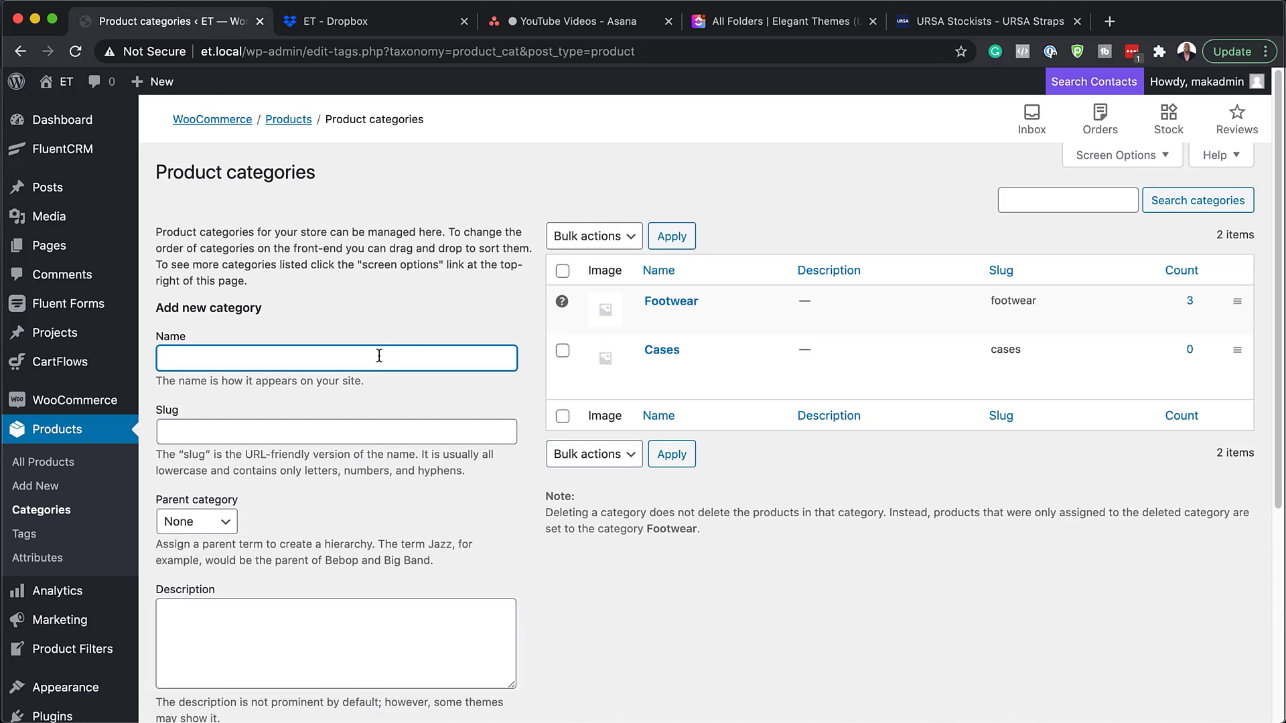
Add a new product category named Accessories with the slug accessories
type("Accessories")
left_click(208, 432)
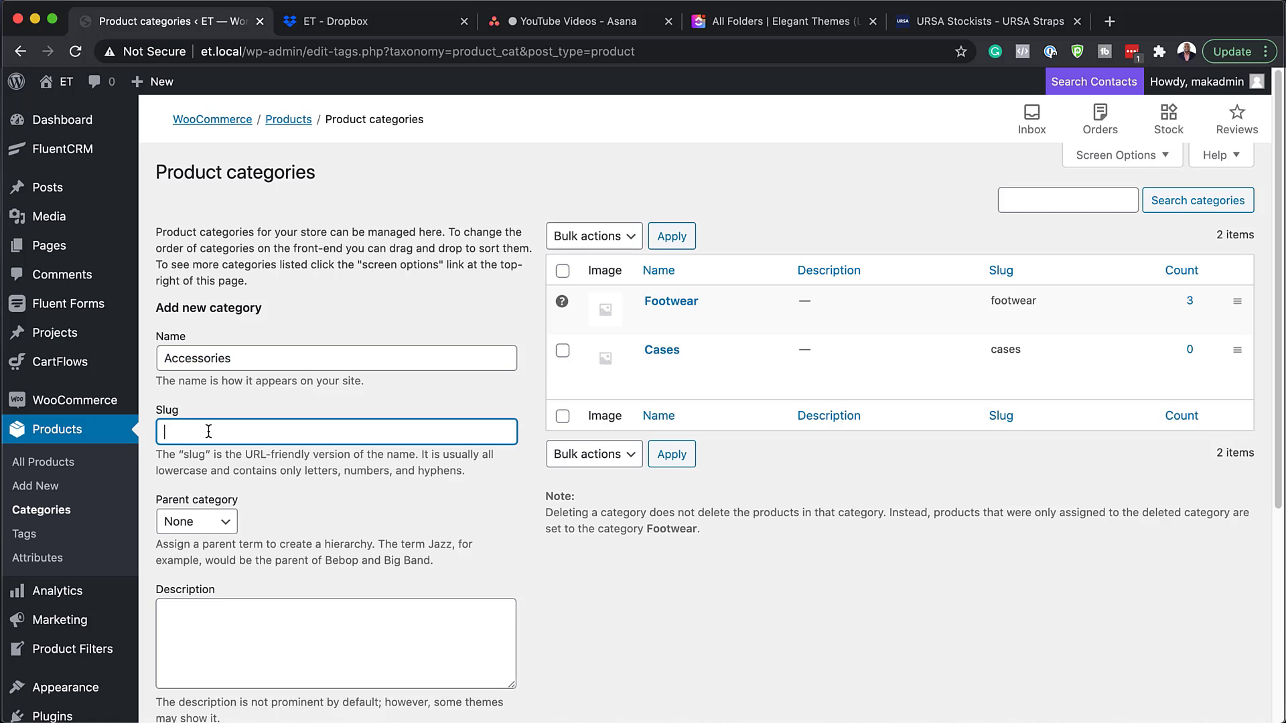
type("Accessories")
scroll(485, 525, "down", 5)
left_click(242, 592)
scroll(670, 549, "up", 5)
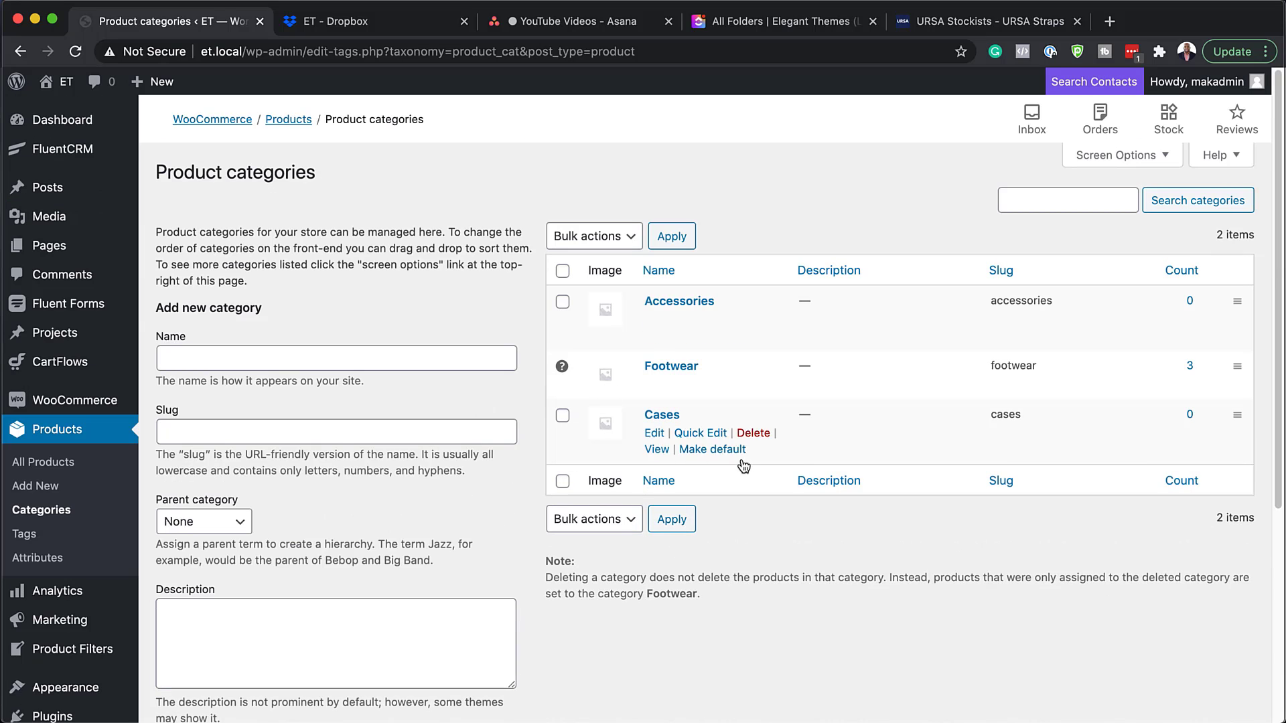
Move the draft Product D to the trash and start a new product titled Product D
left_click(66, 470)
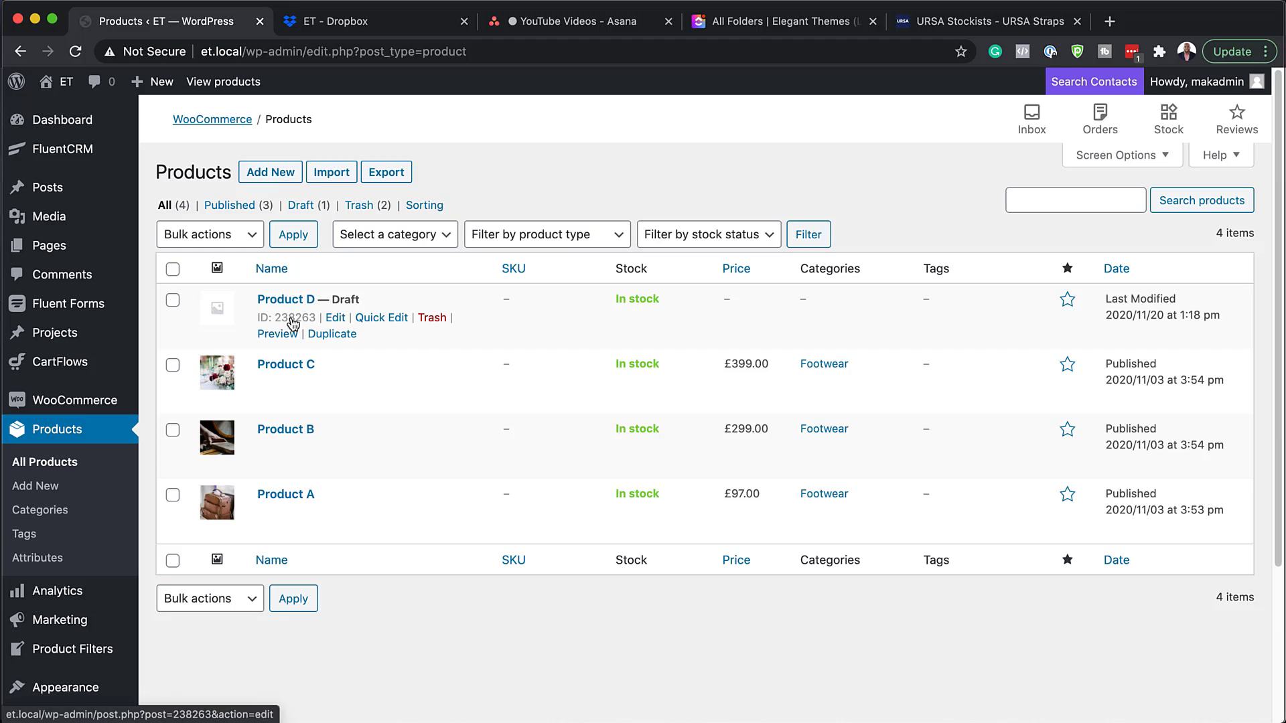
left_click(432, 318)
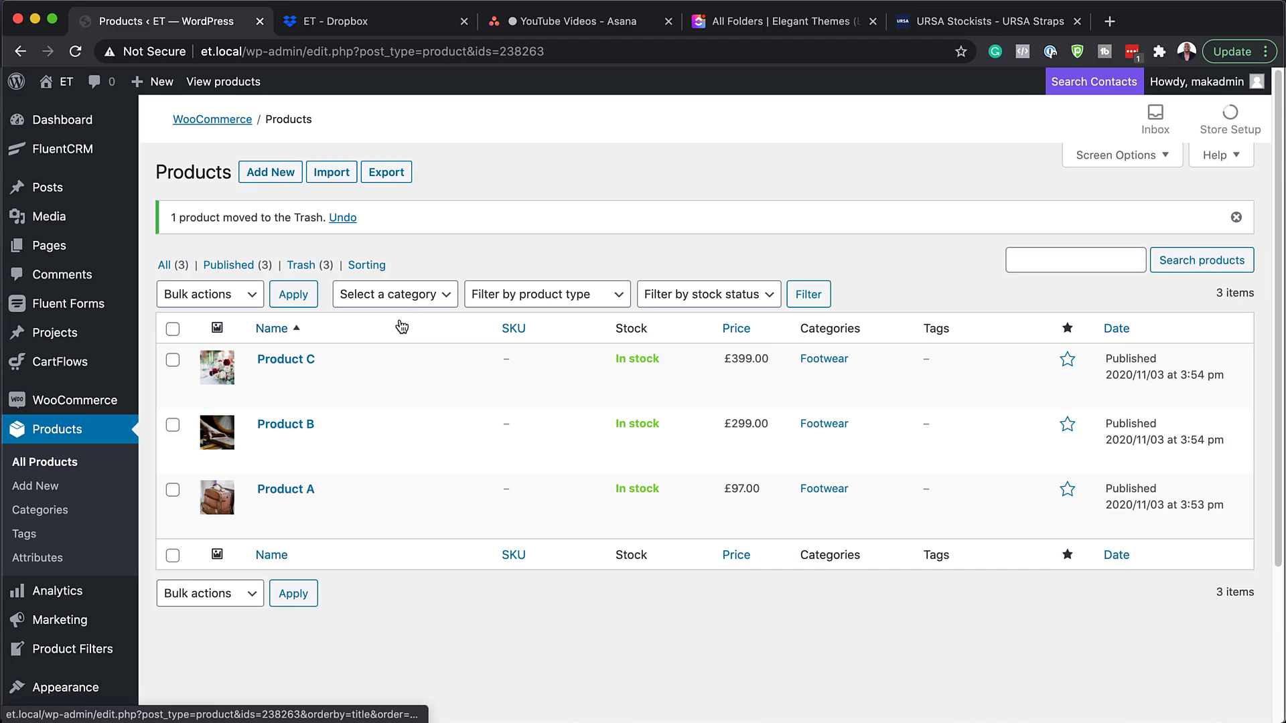
left_click(280, 177)
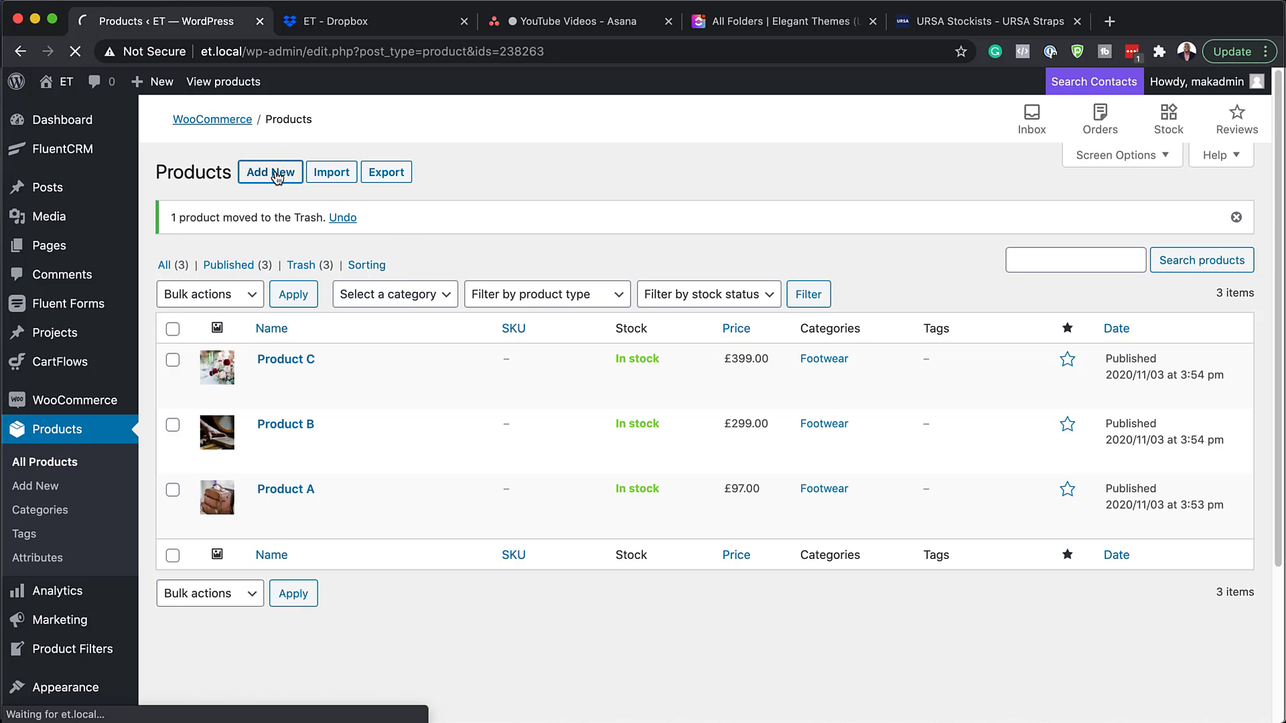
type("Product D")
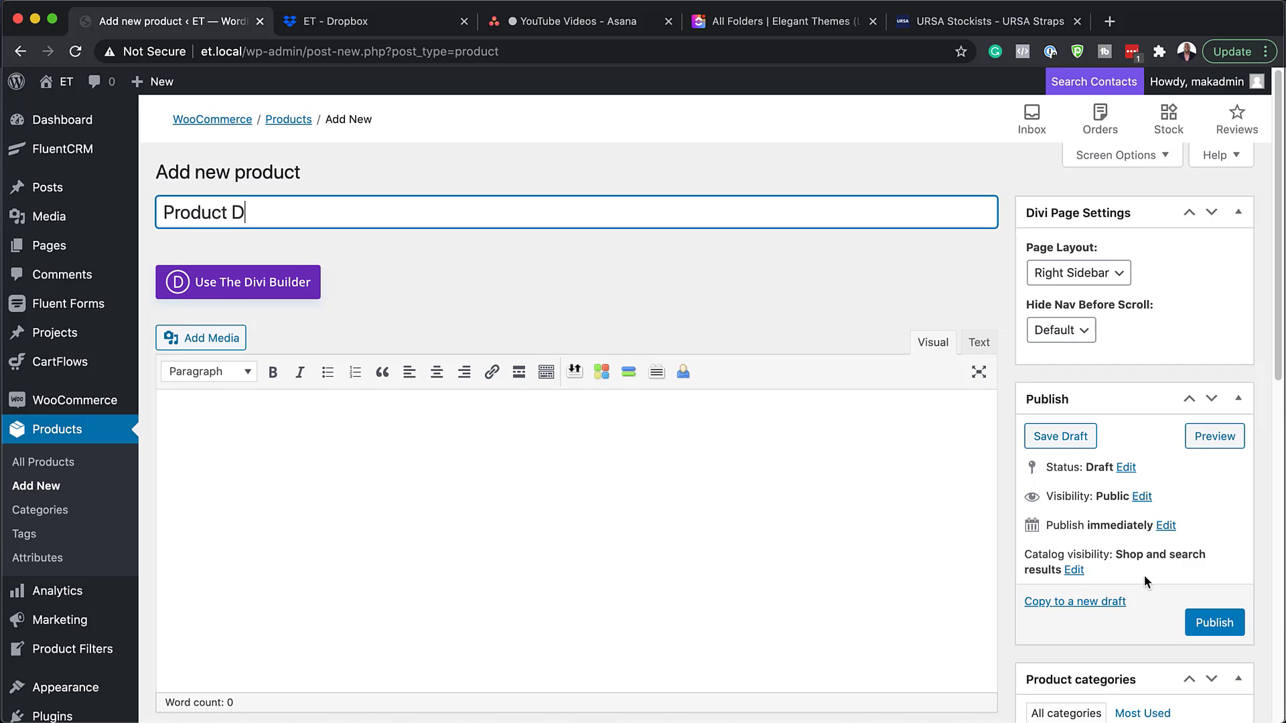
Assign the new product to the Cases category and set its regular price to £12
scroll(1152, 590, "down", 1)
scroll(1160, 606, "down", 4)
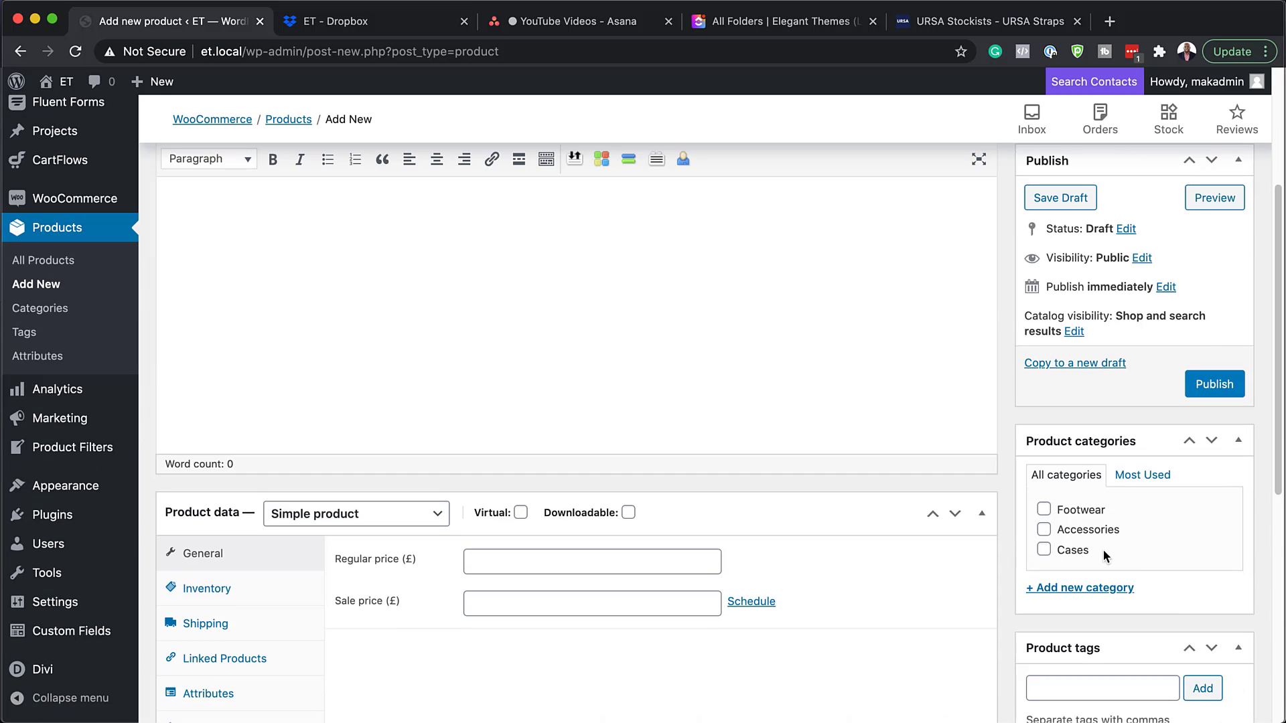
left_click(1045, 550)
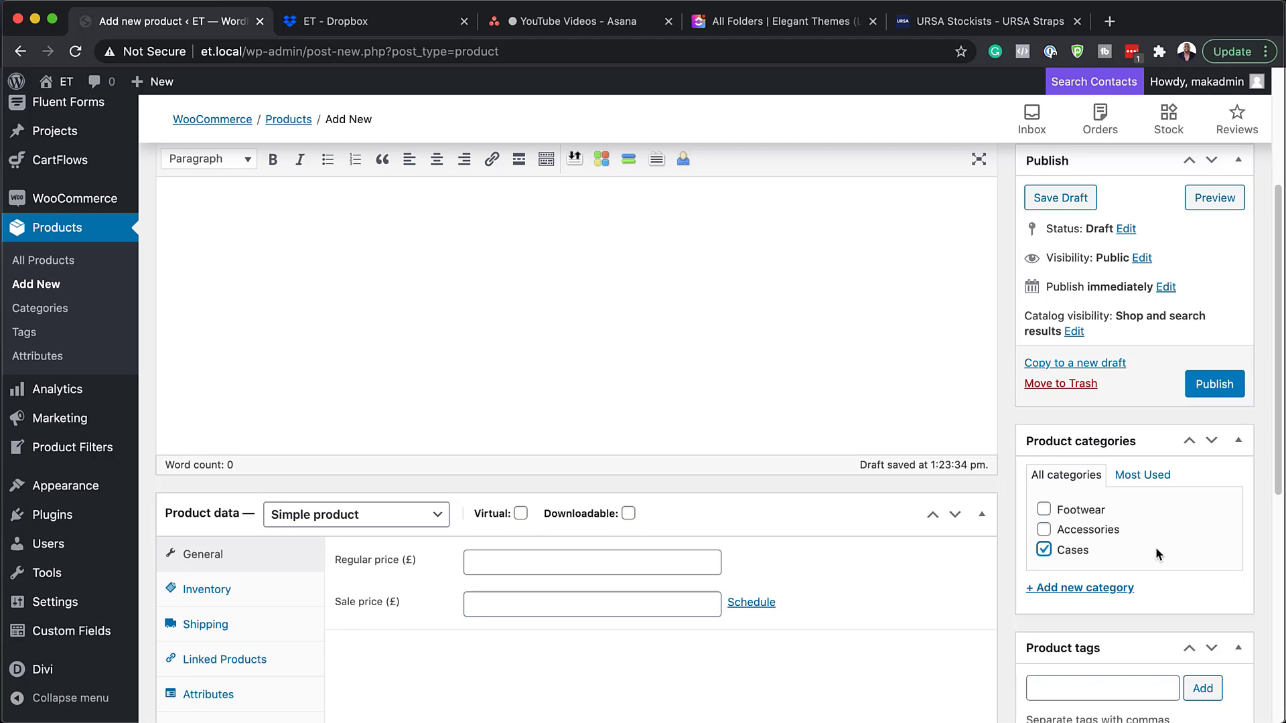
left_click(493, 560)
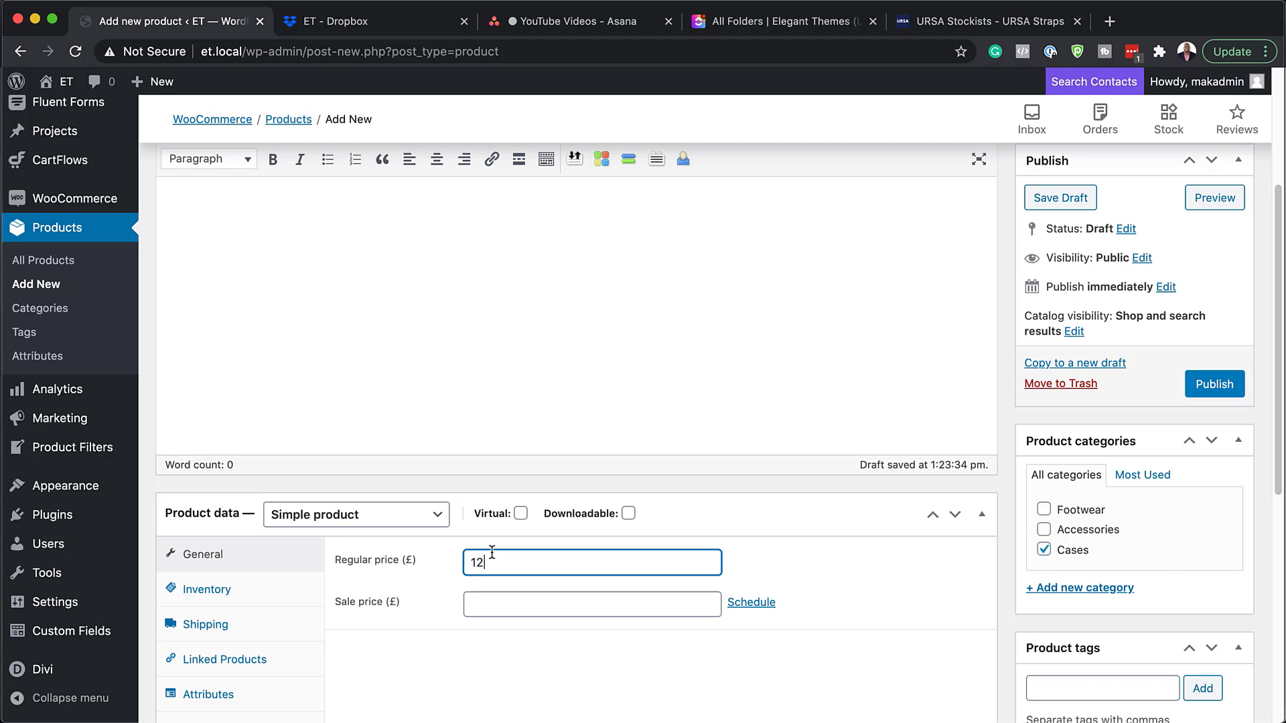
Add the product tag cases and publish the product
scroll(1093, 641, "down", 2)
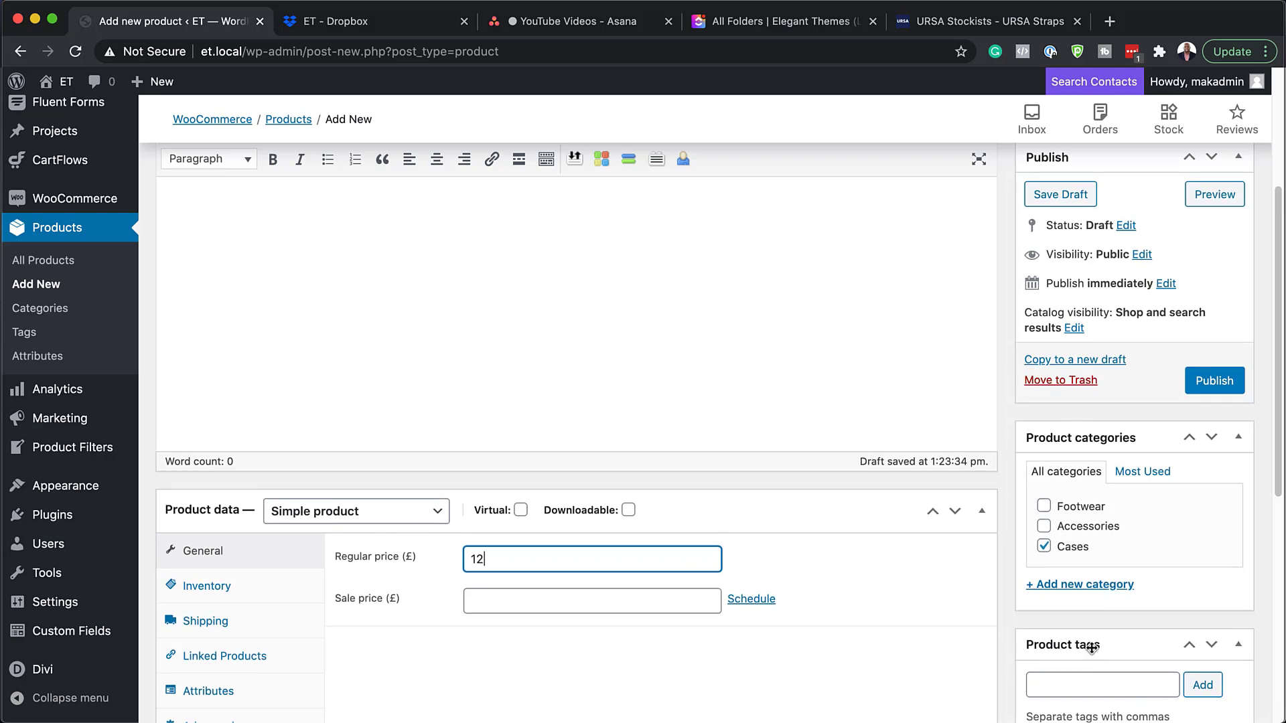
left_click(1088, 607)
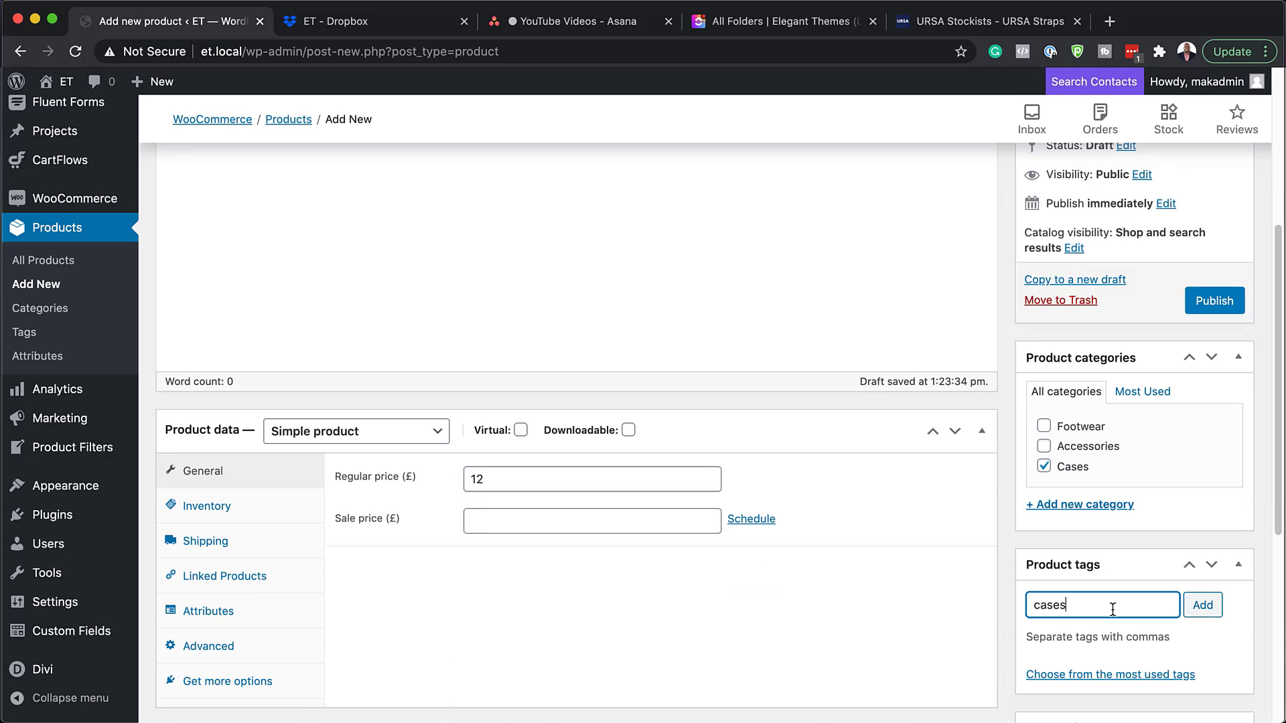
left_click(1211, 610)
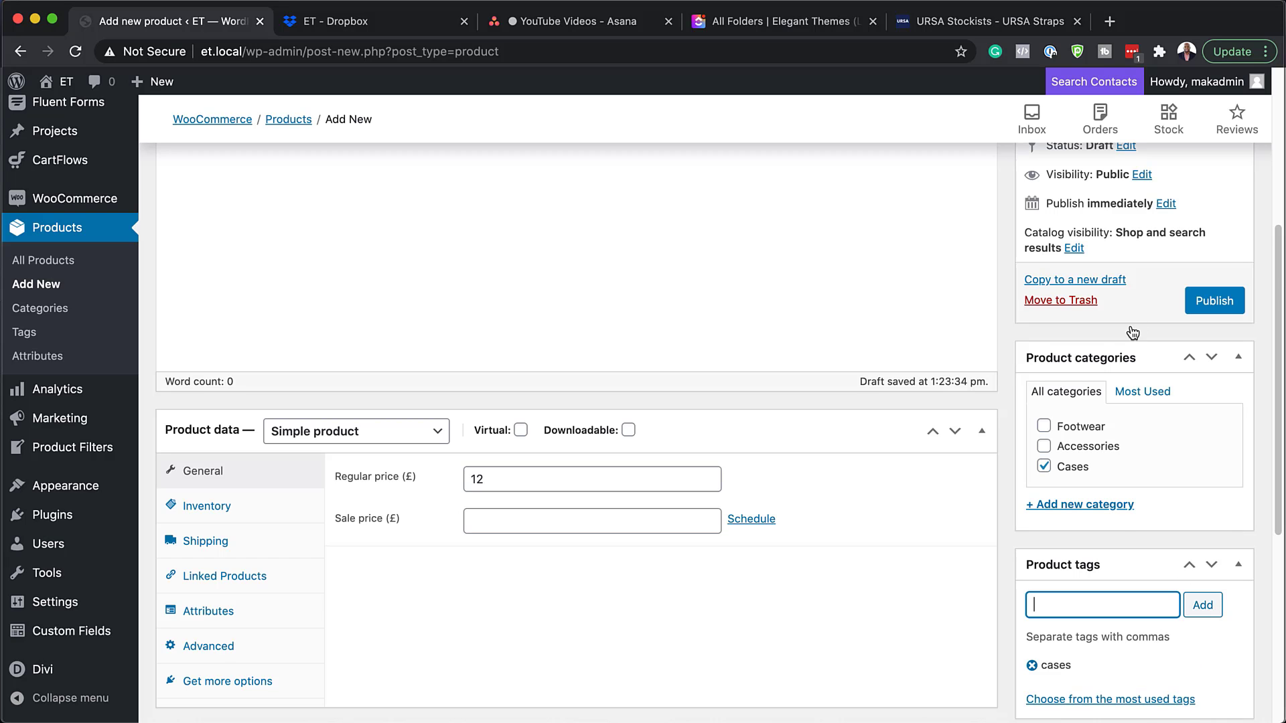
left_click(1223, 304)
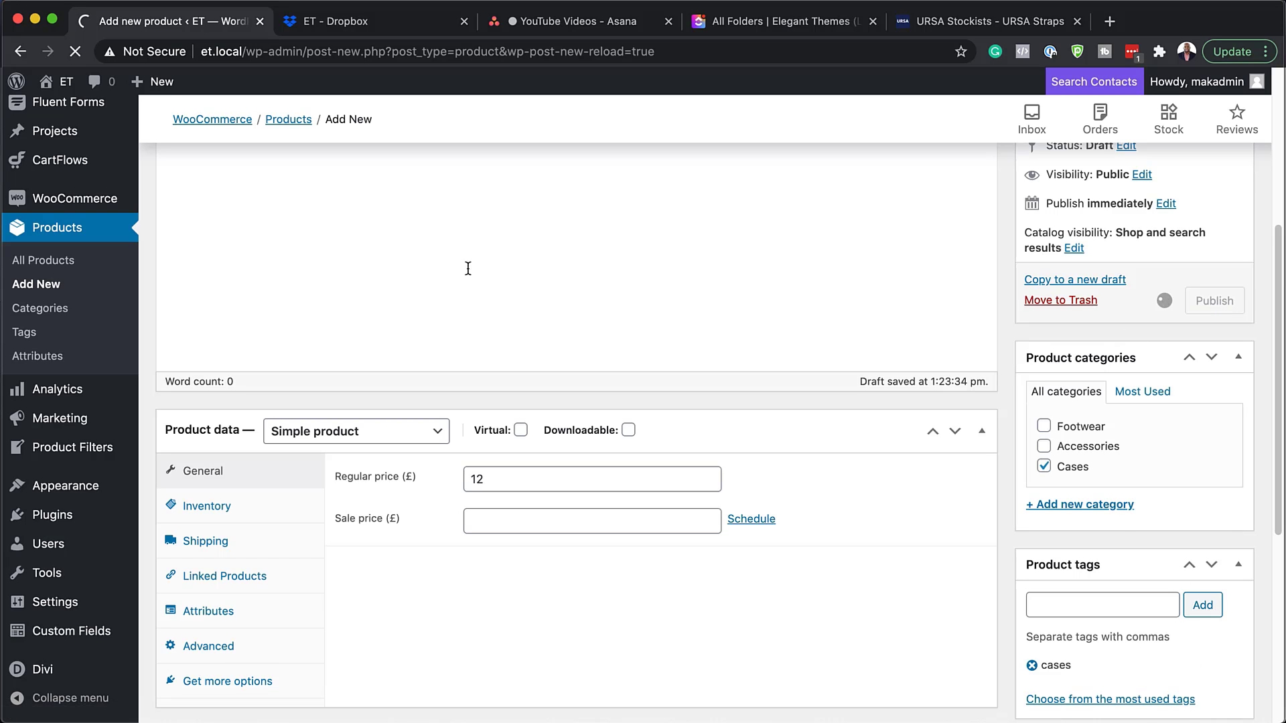
Fill Product D's main description with three paragraphs of Lorem ipsum placeholder text
scroll(465, 333, "up", 3)
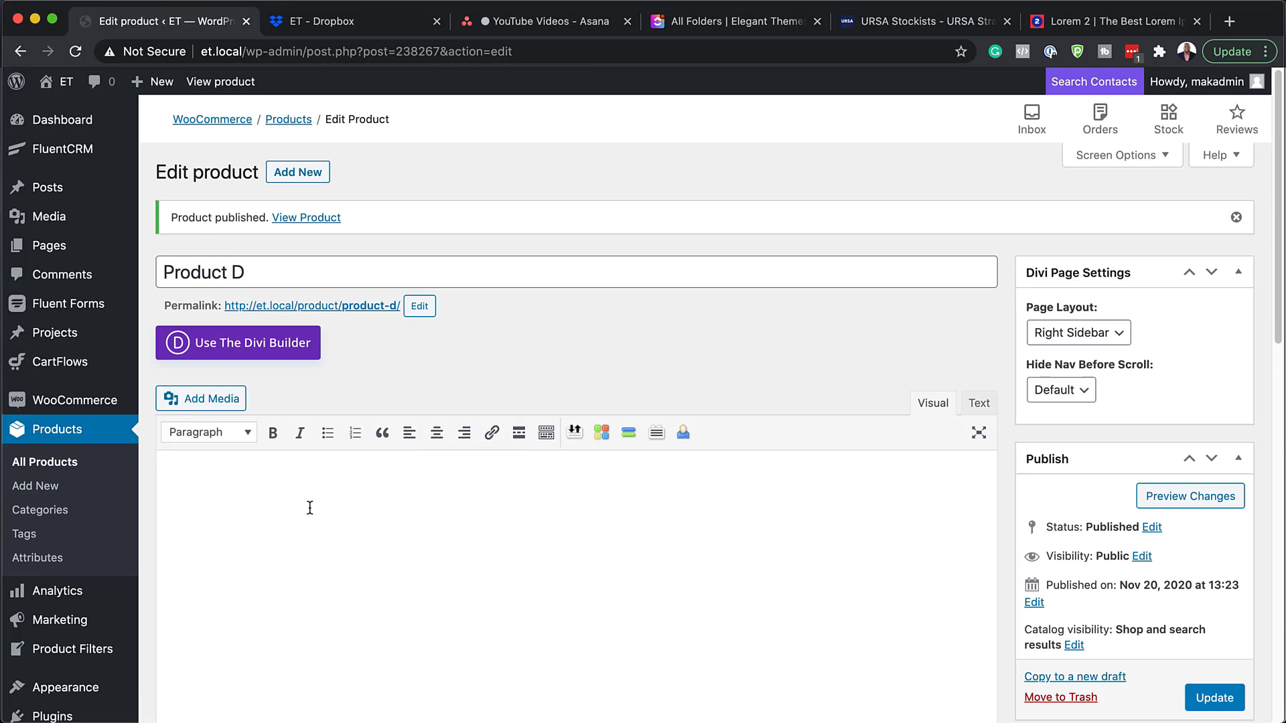
scroll(312, 510, "down", 2)
scroll(313, 509, "down", 1)
left_click(269, 385)
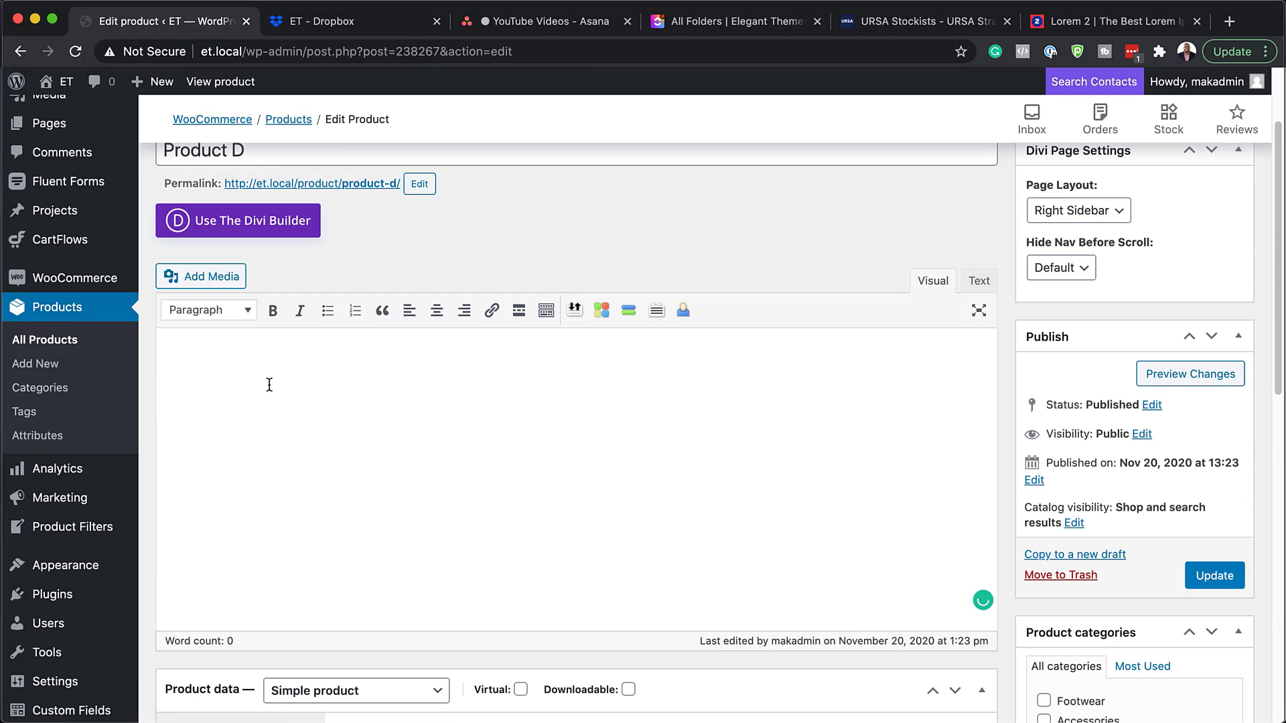
type("Lorem ipsum dolor sit amet, consectetuer adipiscing elit. Donec odio. Quisque volutpat mattis eros. Nullam malesuada erat ut turpis. Suspendisse urna nibh, viverra non, semper suscipit, posuere a, pede.  Donec nec justo eget felis facilisis fermentum. Aliquam porttitor mauris sit amet orci. Aenean dignissim pellentesque felis.  Morbi in sem quis dui placerat ornare. Pellentesque odio nisi, euismod in, pharetra a, ultricies in, diam. Sed arcu. Cras consequat.")
Add Lorem ipsum text as the product short description, keeping only the first paragraph ending in "posuere a, pede."
scroll(458, 527, "down", 6)
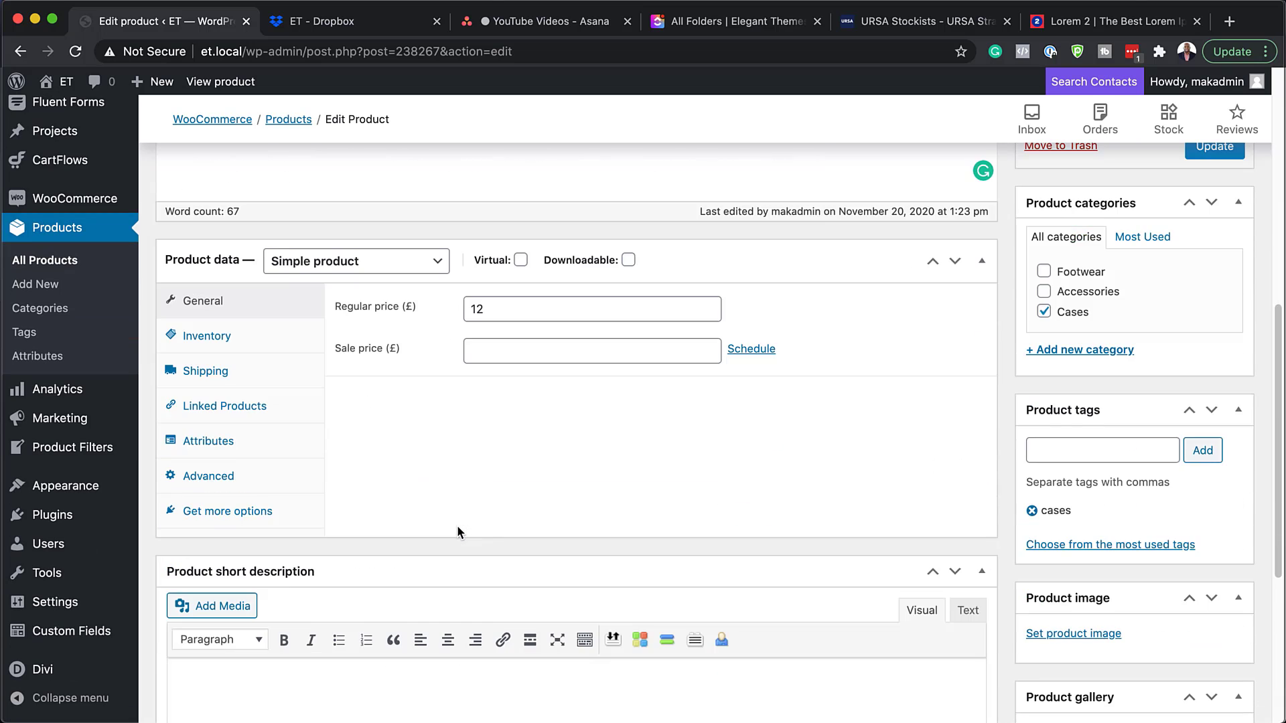
scroll(457, 526, "down", 2)
left_click(375, 521)
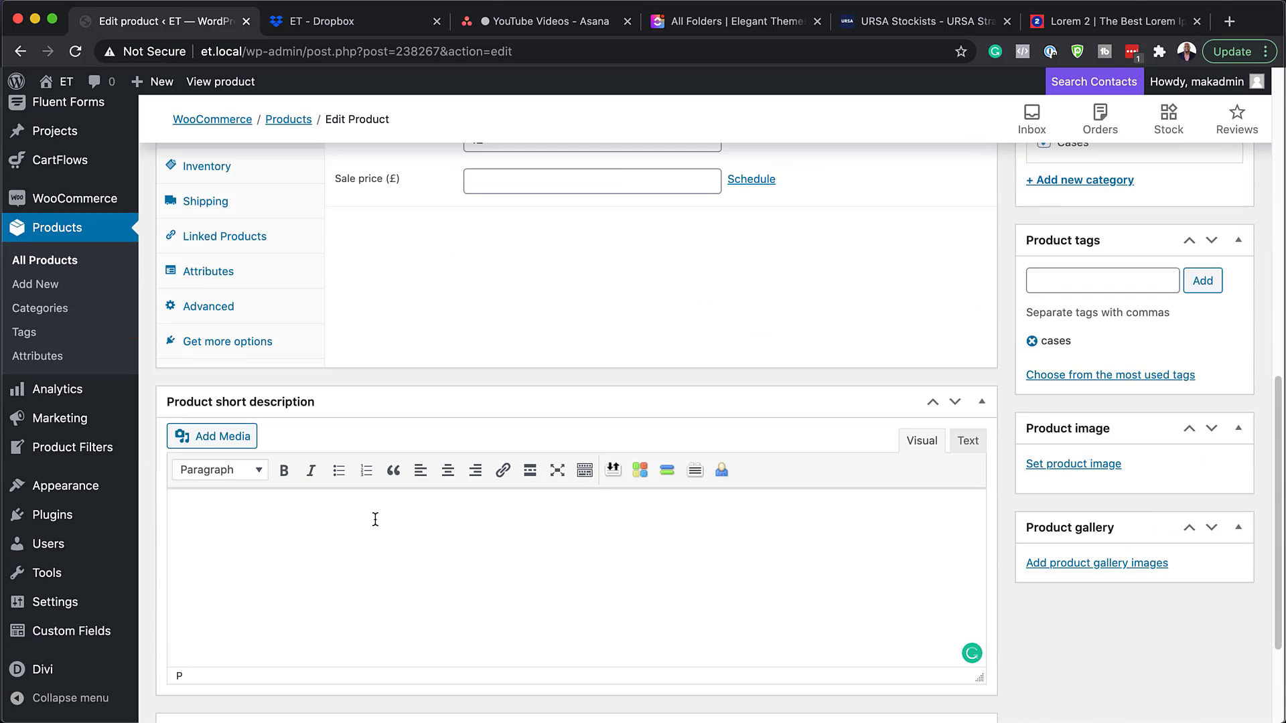
type("Lorem ipsum dolor sit amet, consectetuer adipiscing elit. Donec odio. Quisque volutpat mattis eros. Nullam malesuada erat ut turpis. Suspendisse urna nibh, viverra non, semper suscipit, posuere a, pede.  Donec nec justo eget felis facilisis fermentum. Aliquam porttitor mauris sit amet orci. Aenean dignissim pellentesque felis.  Morbi in sem quis dui placerat ornare. Pellentesque odio nisi, euismod in, pharetra a, ultricies in, diam. Sed arcu. Cras consequat.")
left_click_drag(193, 589, 898, 633)
key("BackSpace")
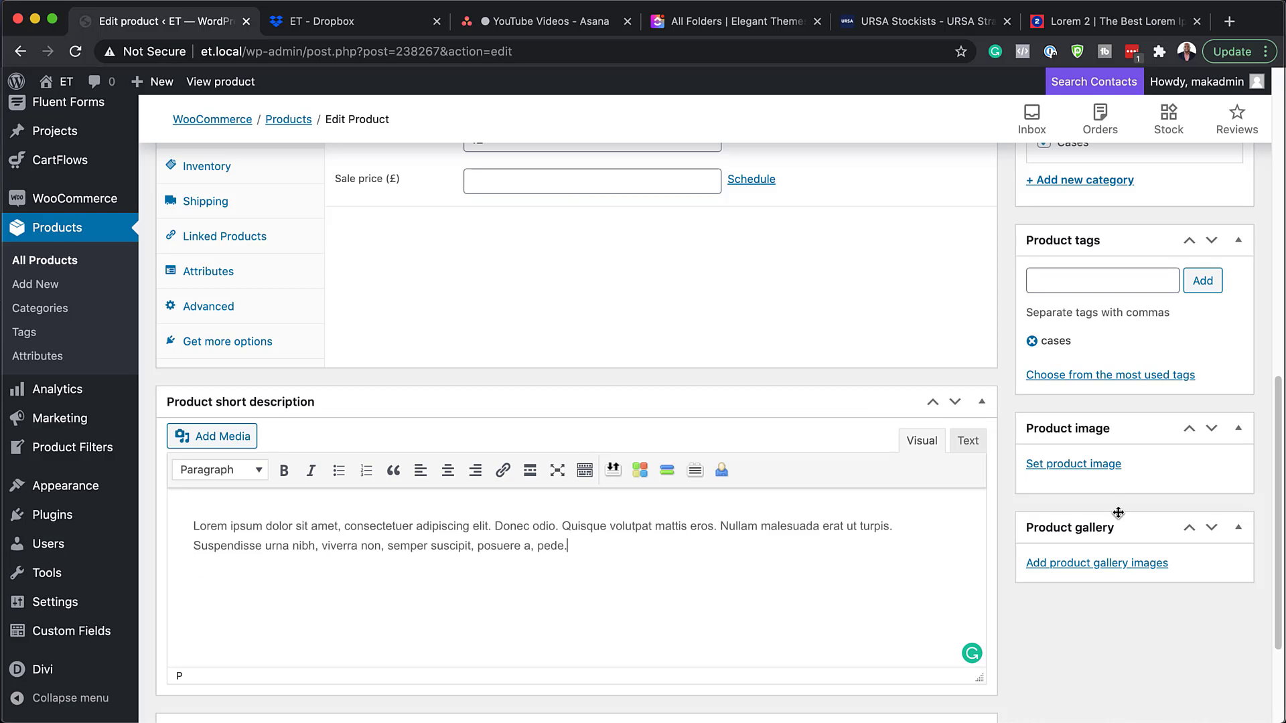
Set the white dining room photo header-bg-scaled.jpg from the media library as the product image and update the product
left_click(1095, 466)
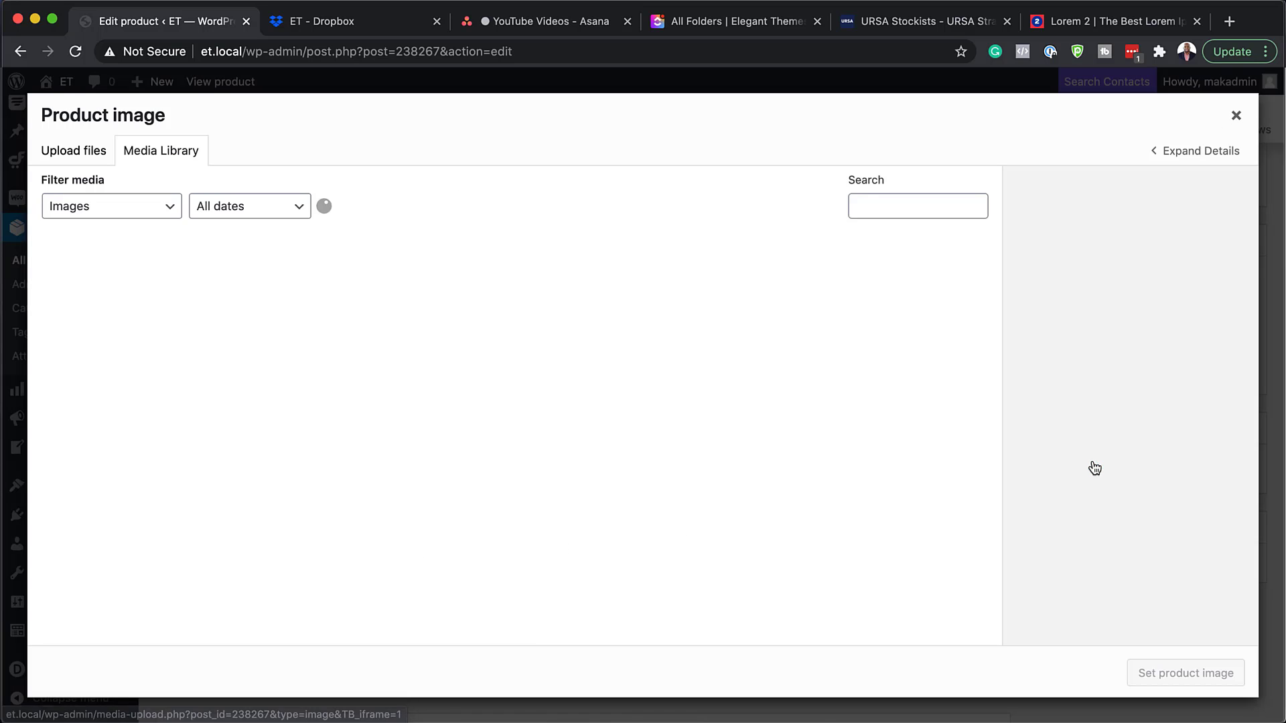
scroll(835, 410, "down", 1)
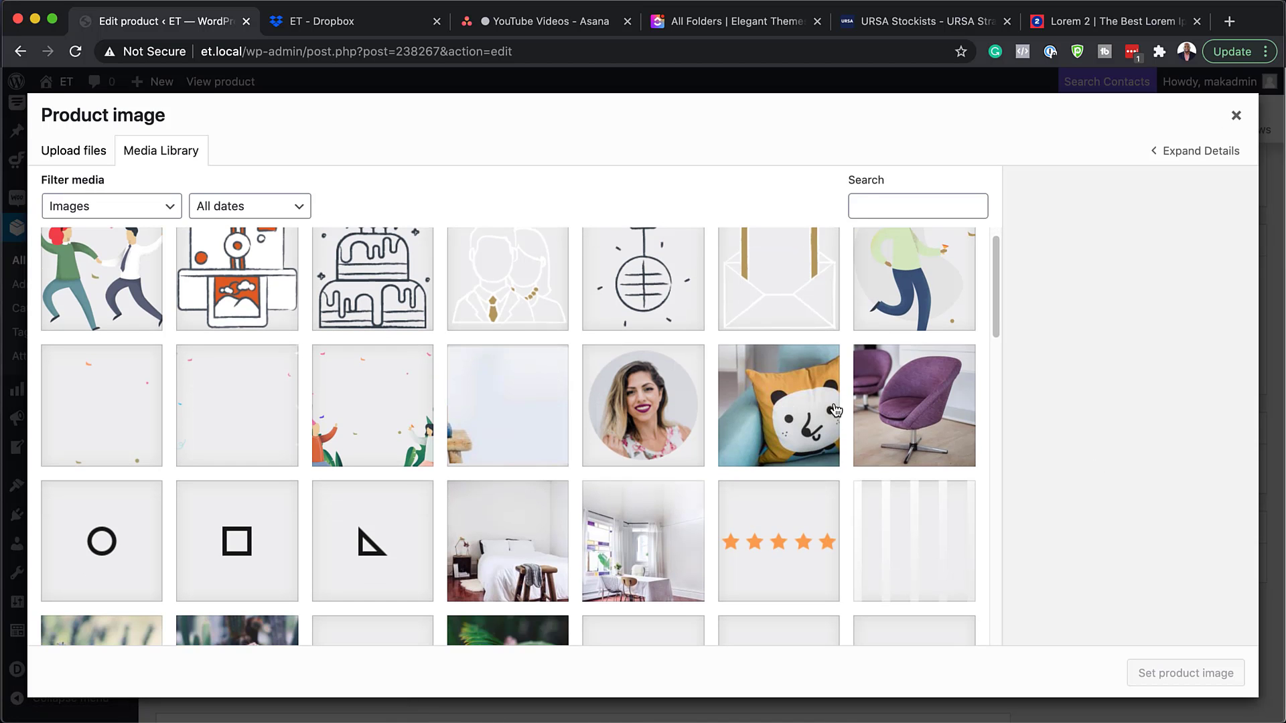
scroll(837, 432, "down", 1)
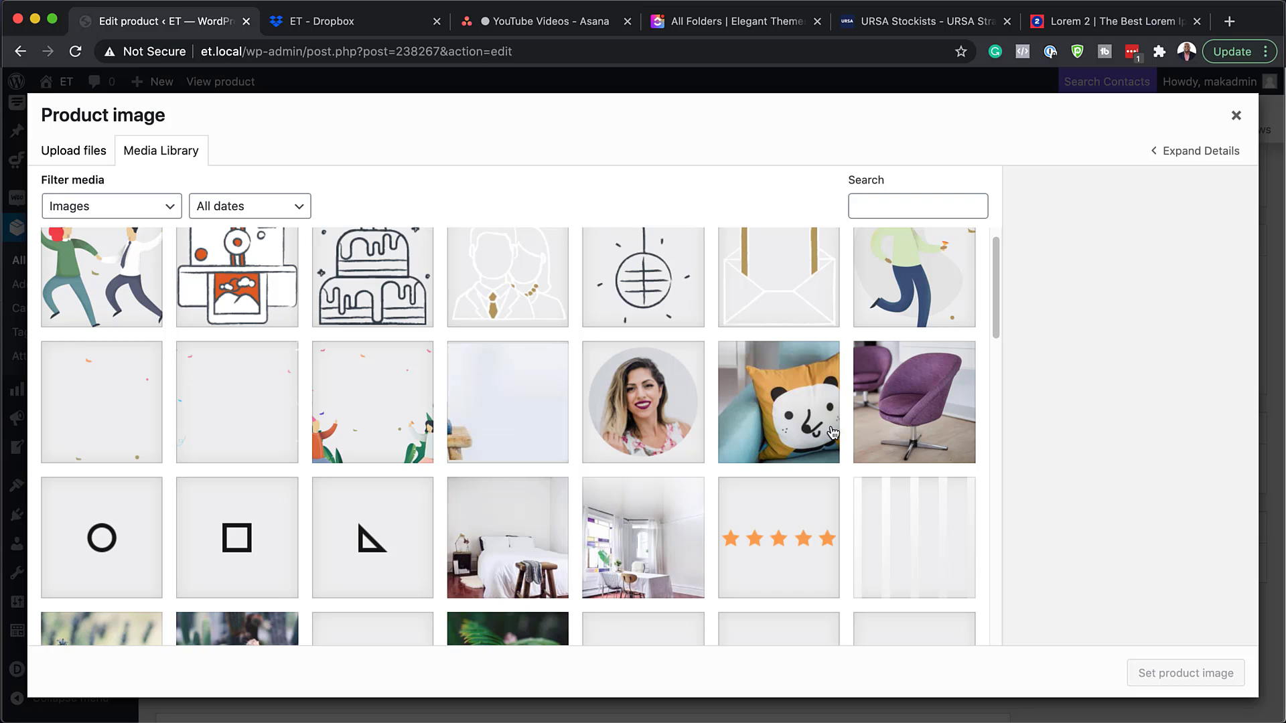
left_click(646, 570)
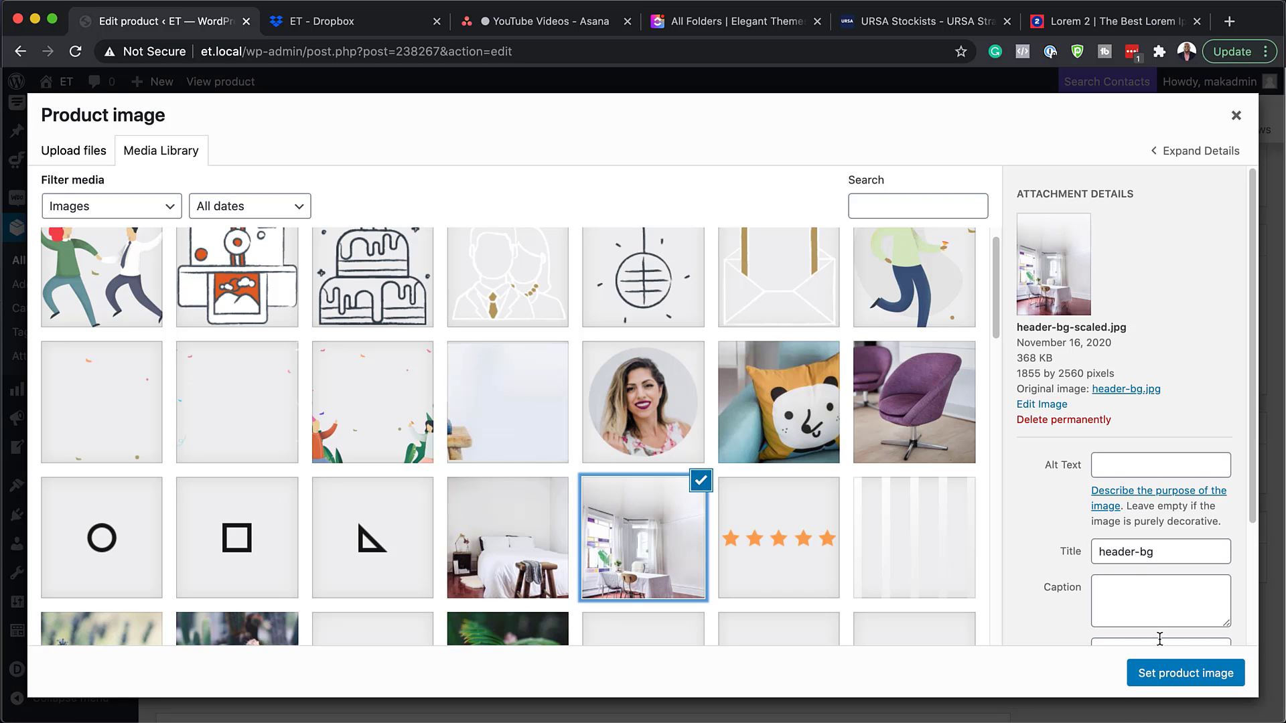
left_click(1173, 673)
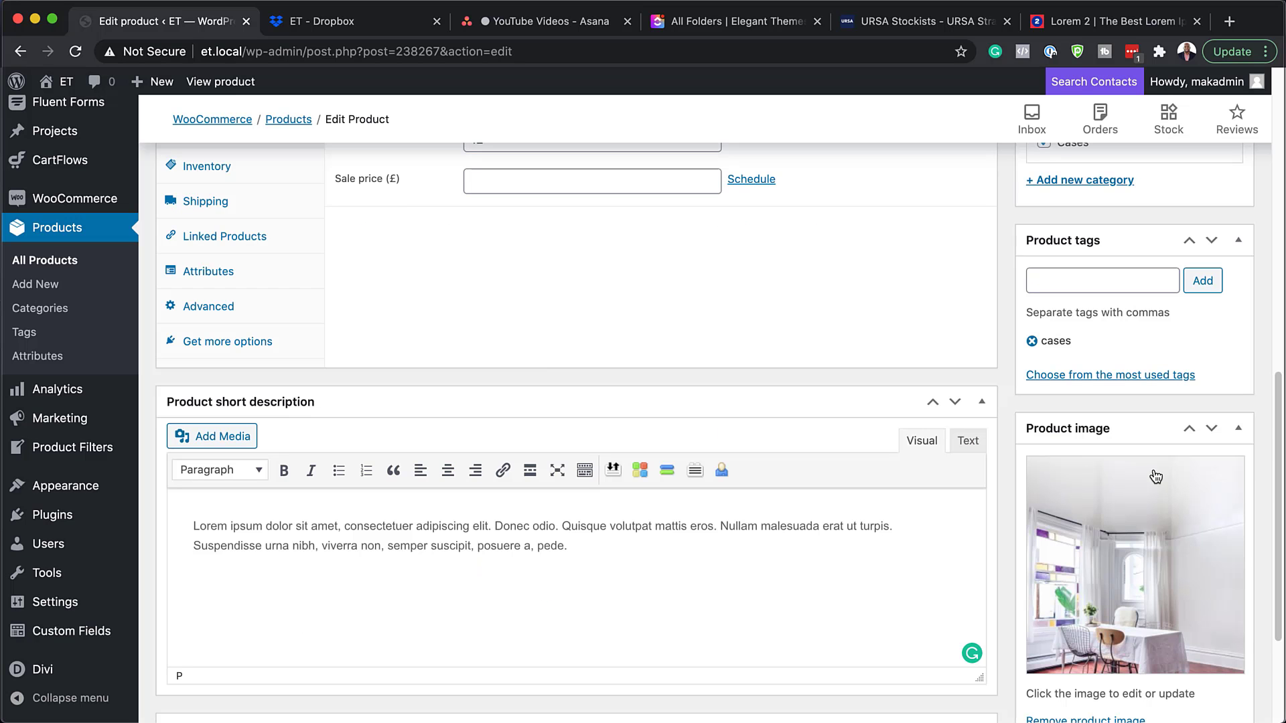
scroll(860, 430, "up", 5)
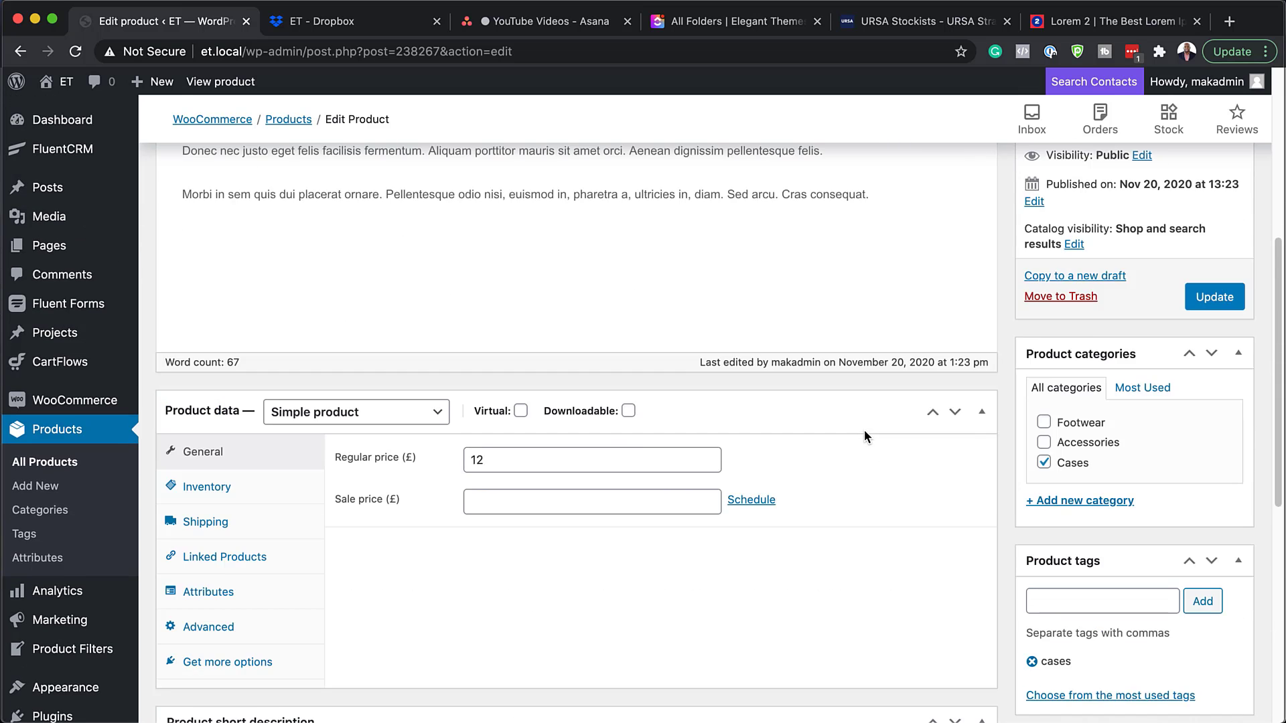
scroll(864, 430, "up", 6)
left_click(1215, 699)
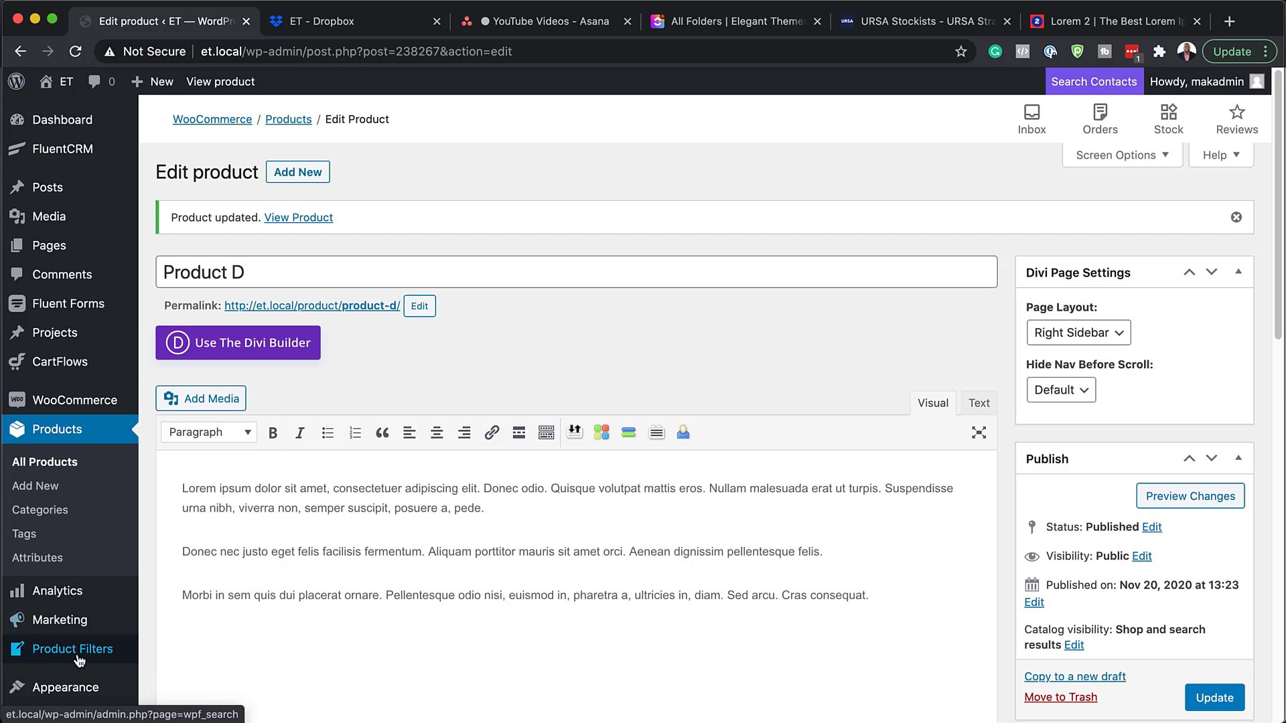
Create a new WooCommerce product filter form titled Tags
left_click(56, 656)
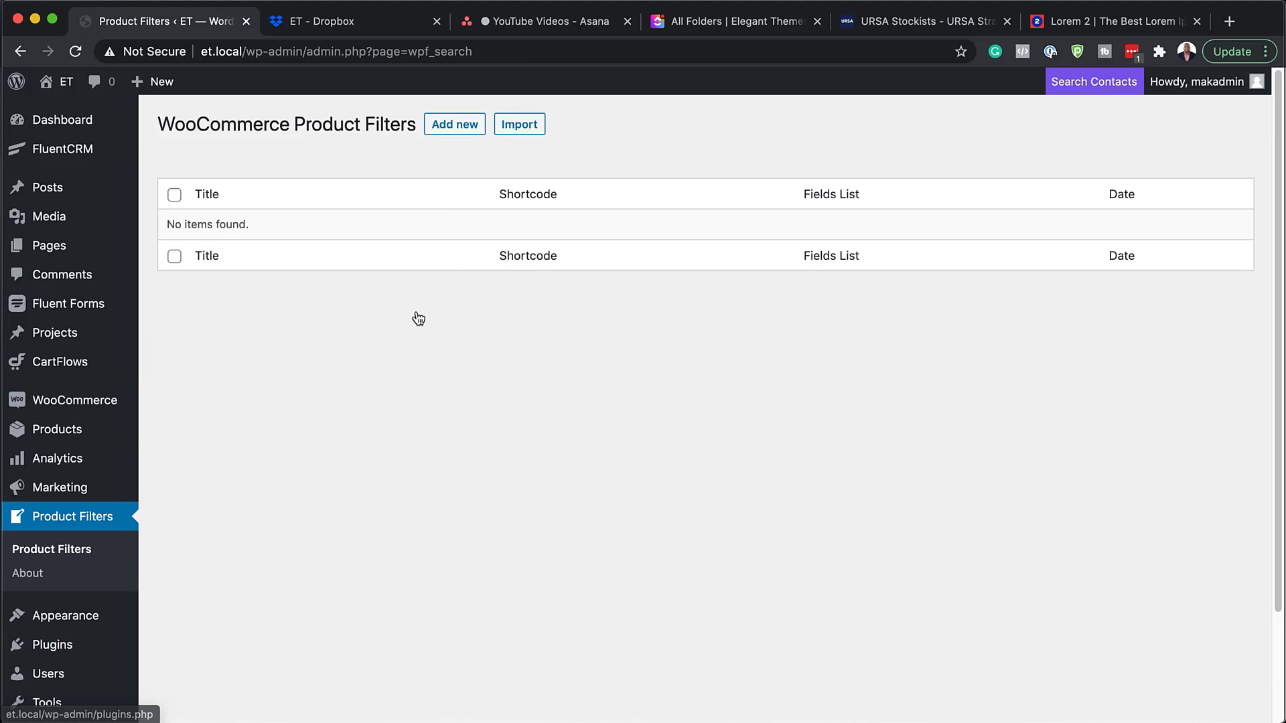
left_click(469, 126)
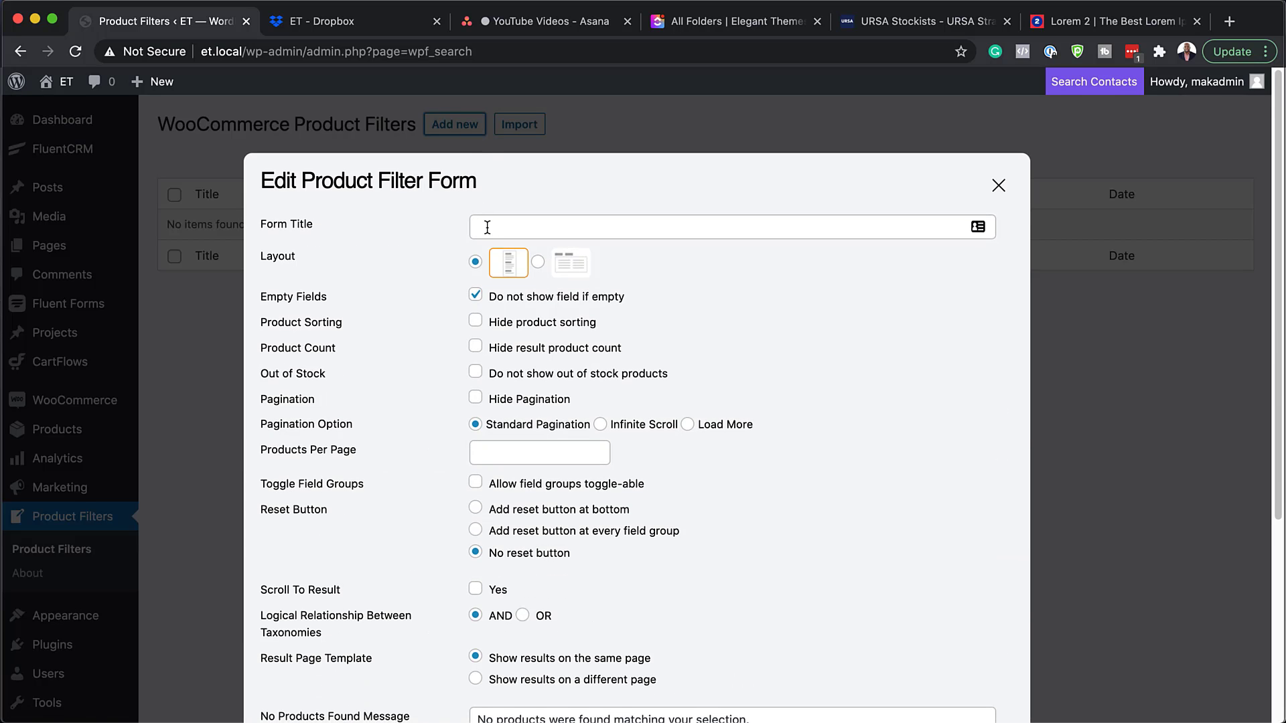
left_click(495, 229)
type("Tags")
Hide product sorting in the filter form and set its pagination option to Infinite Scroll
left_click(477, 324)
scroll(746, 510, "down", 1)
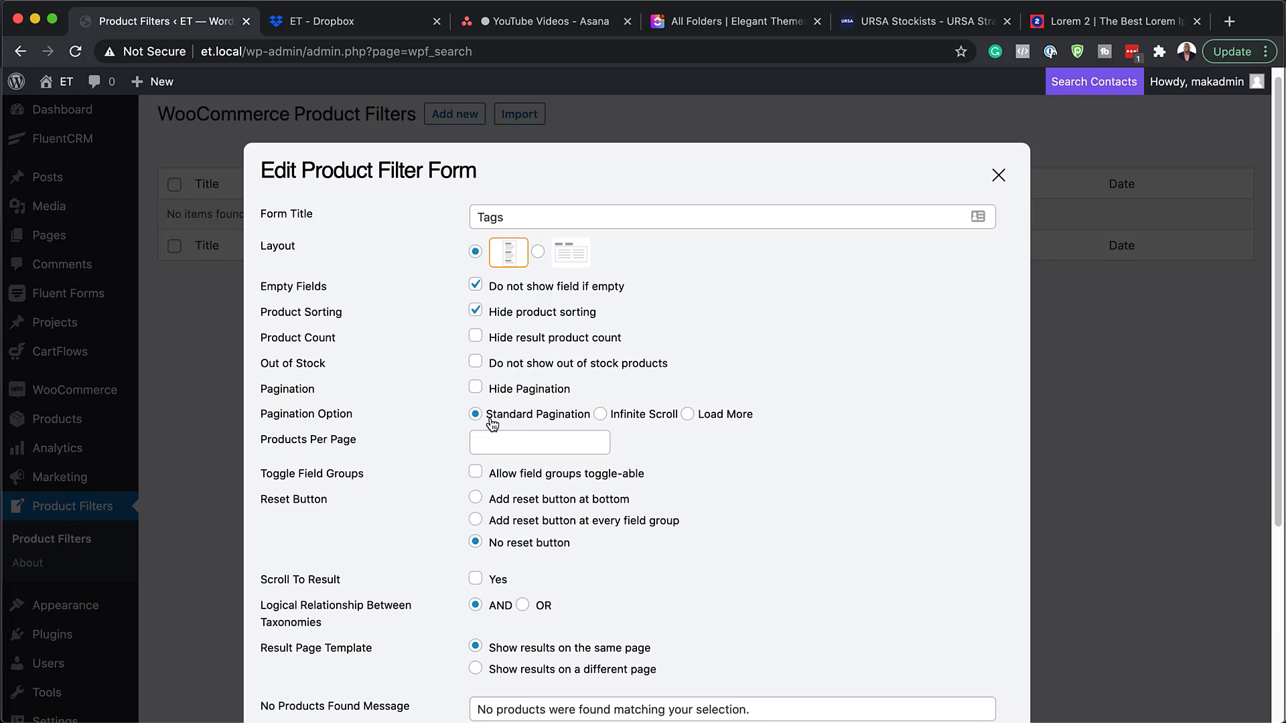
left_click(603, 416)
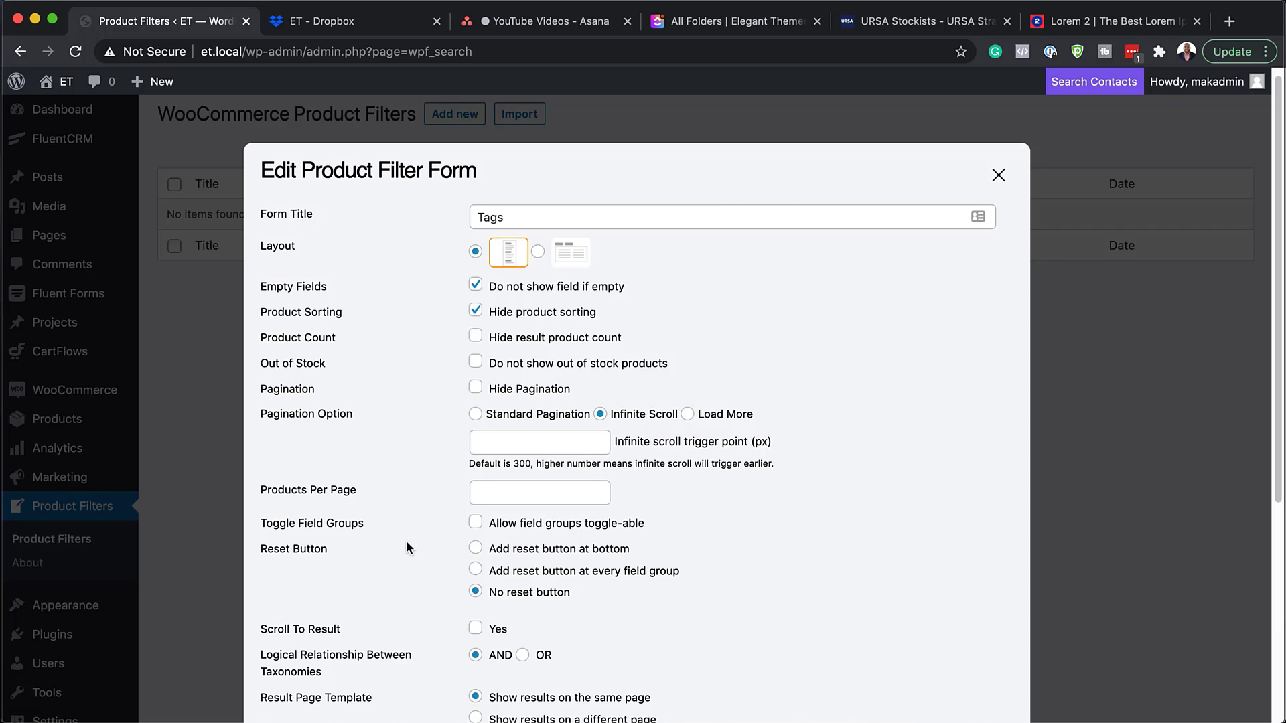
Add a Category field titled Categories to the filter form and turn off its product counts
scroll(641, 615, "down", 1)
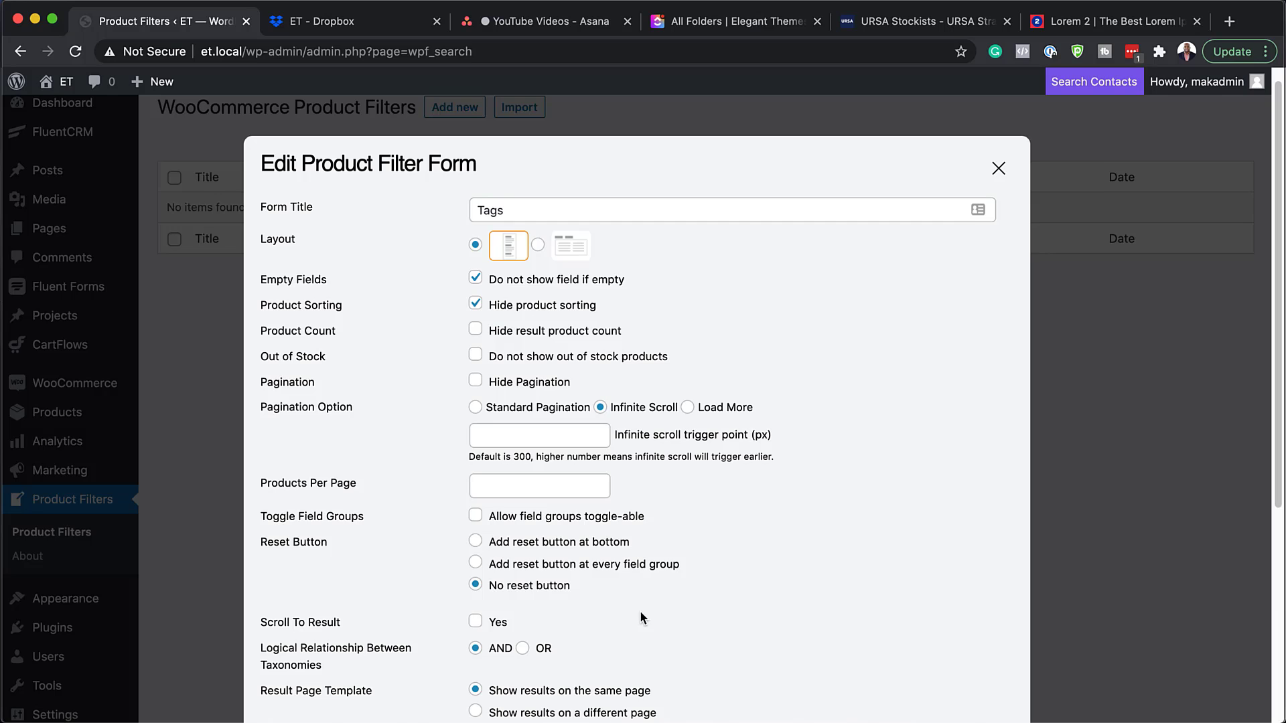
scroll(641, 615, "down", 1)
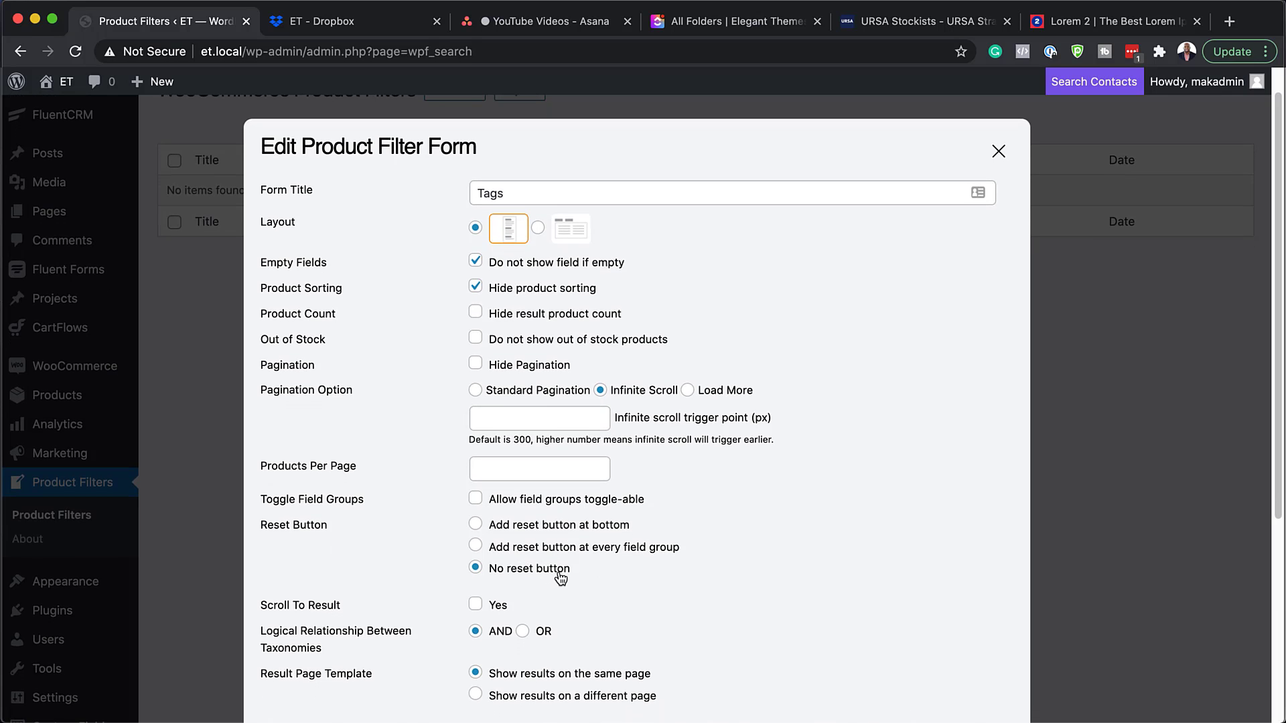
scroll(633, 587, "down", 1)
scroll(633, 587, "down", 2)
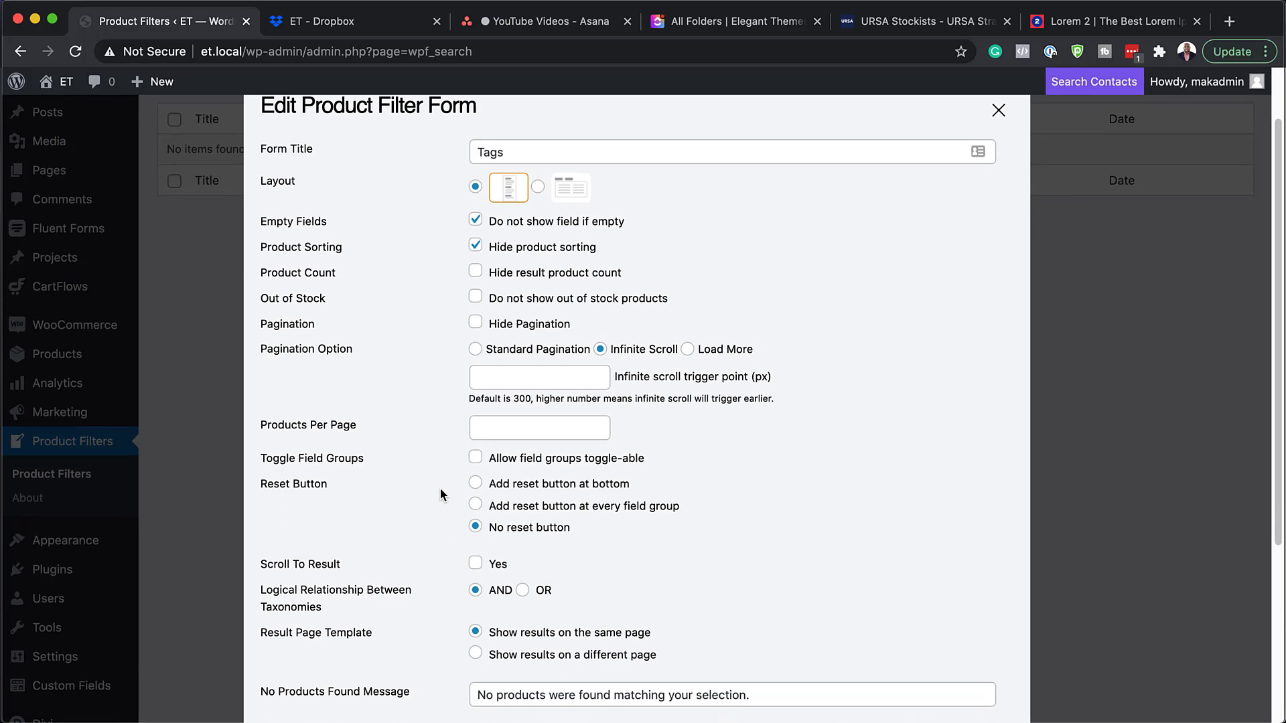
scroll(1014, 538, "down", 10)
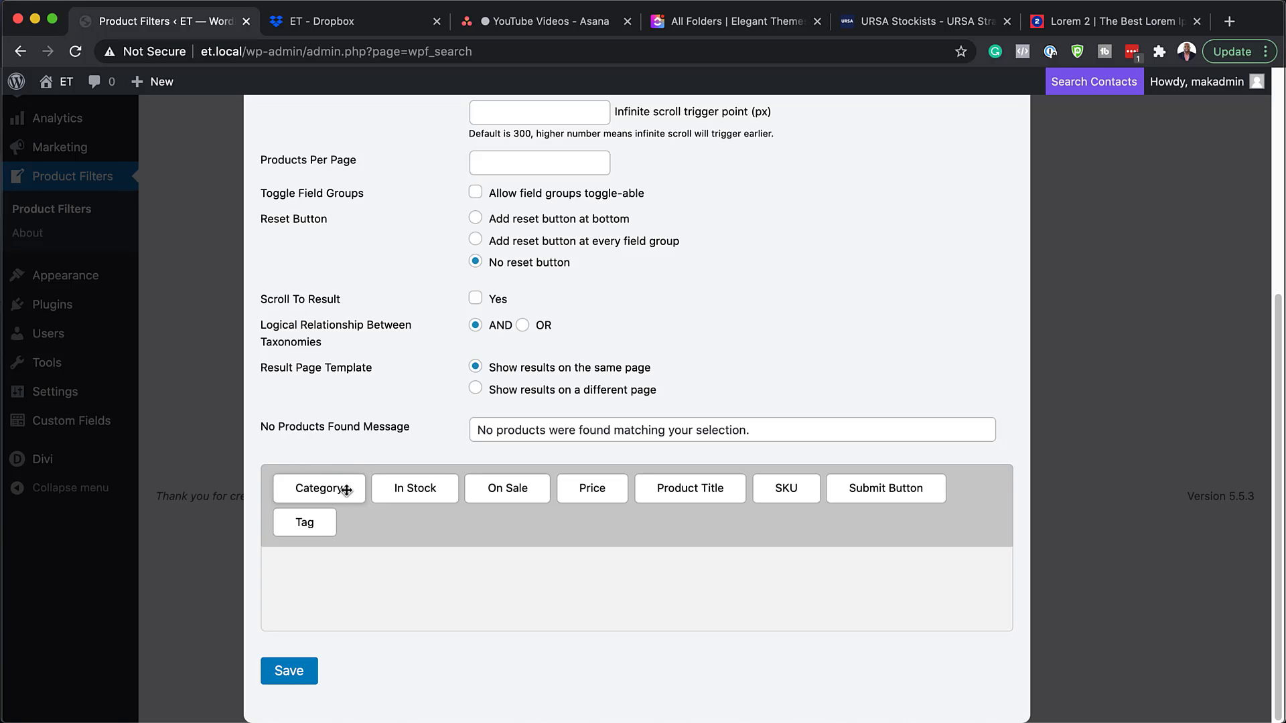
left_click_drag(330, 493, 496, 566)
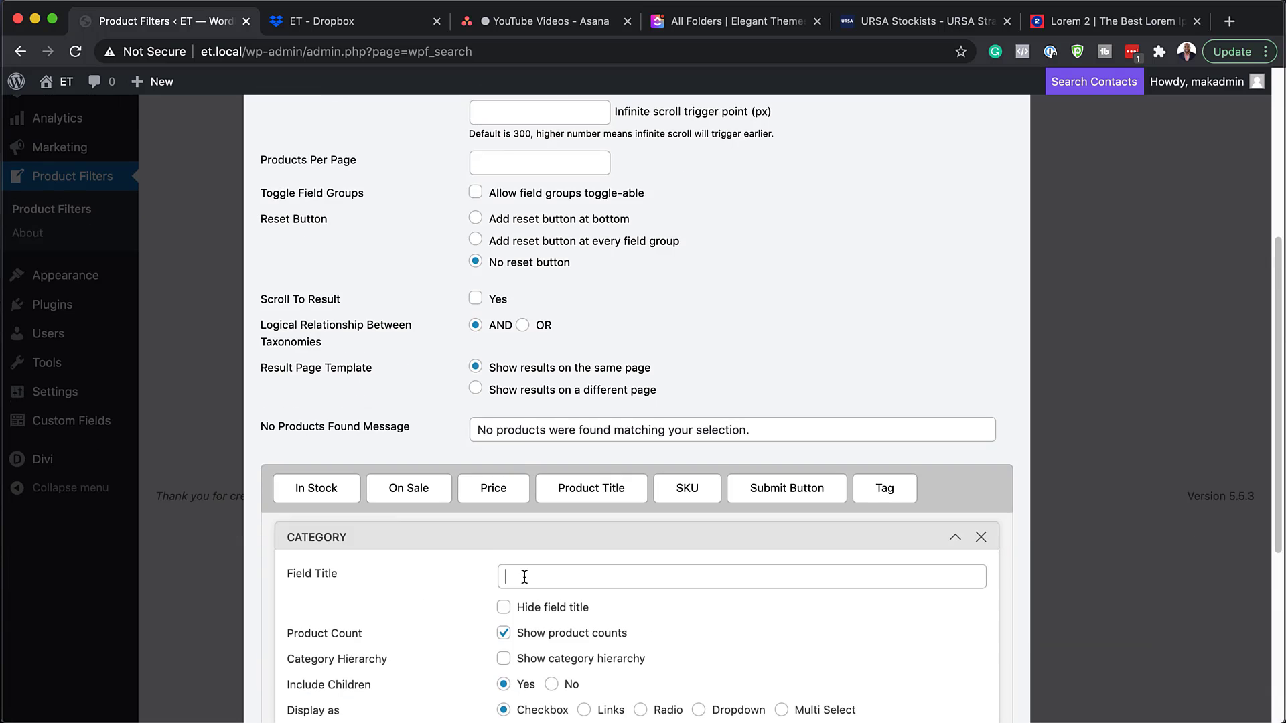
type("Categories")
scroll(753, 616, "down", 3)
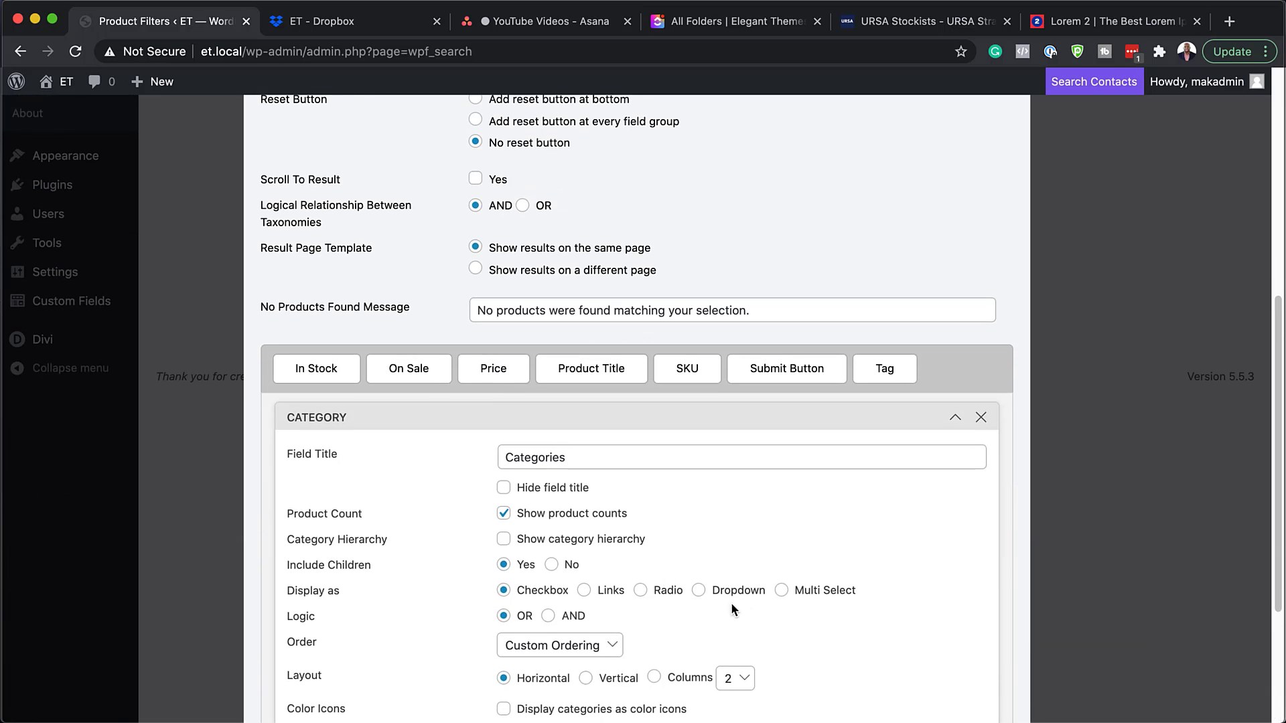
left_click(505, 515)
scroll(396, 540, "down", 4)
scroll(464, 599, "down", 2)
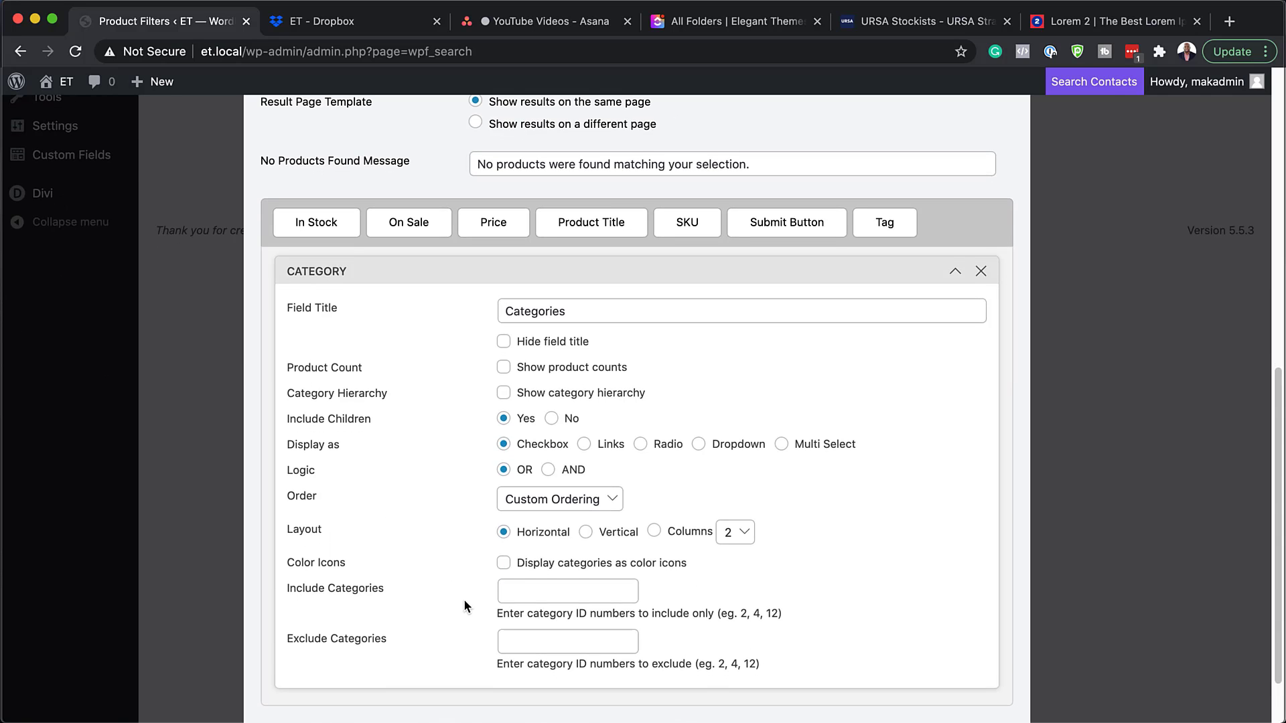
Add a Tag field titled Type below the Category field and turn off its product counts
scroll(464, 597, "down", 1)
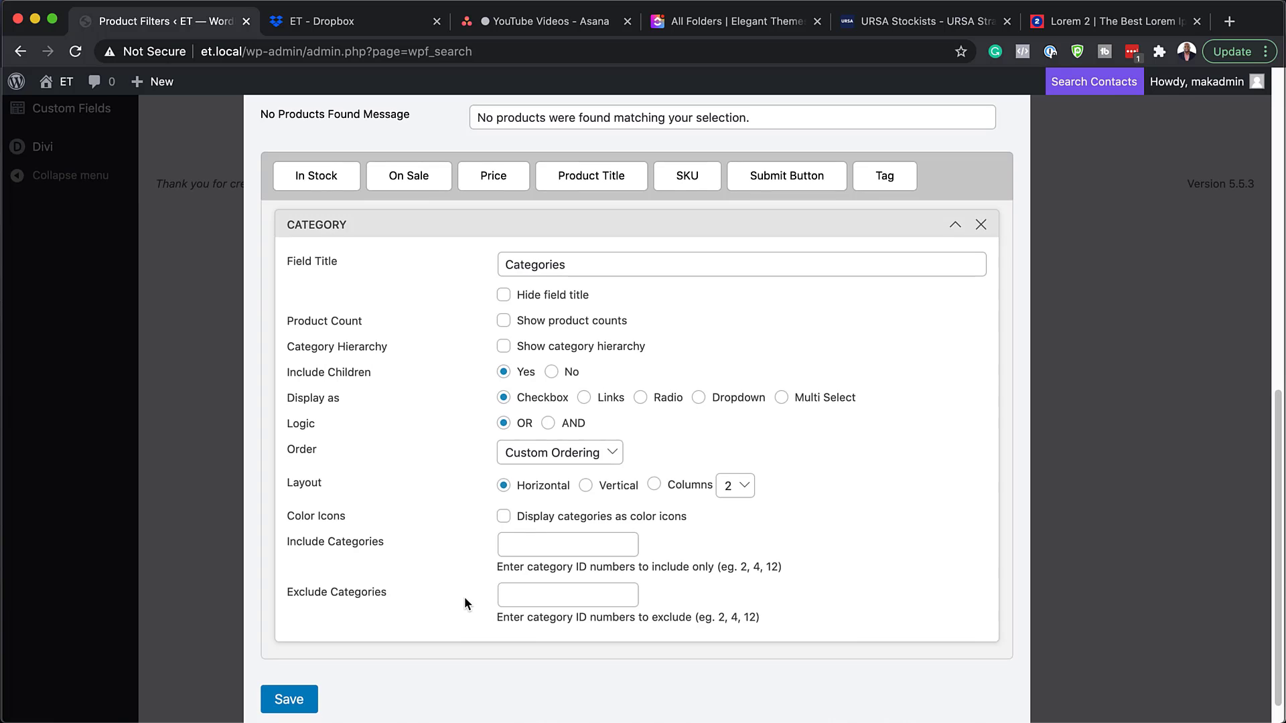
left_click_drag(887, 179, 367, 637)
scroll(378, 637, "down", 2)
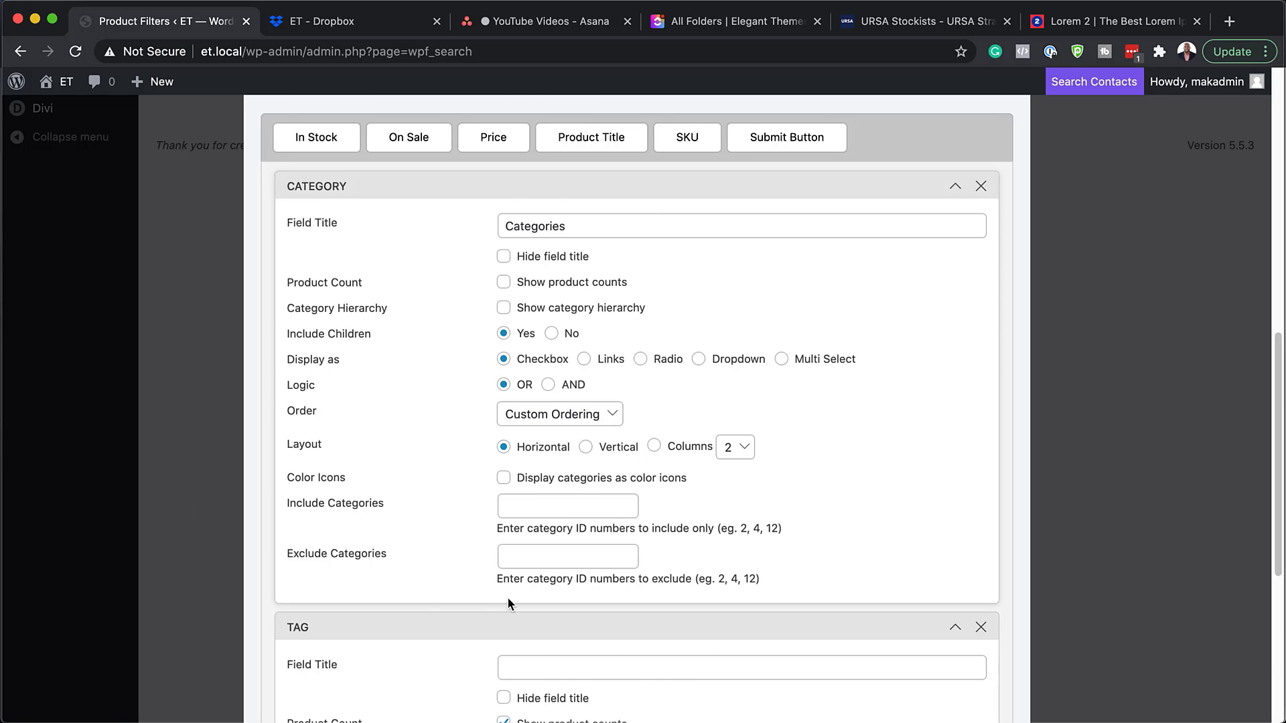
left_click(603, 668)
scroll(605, 652, "down", 5)
type("Type")
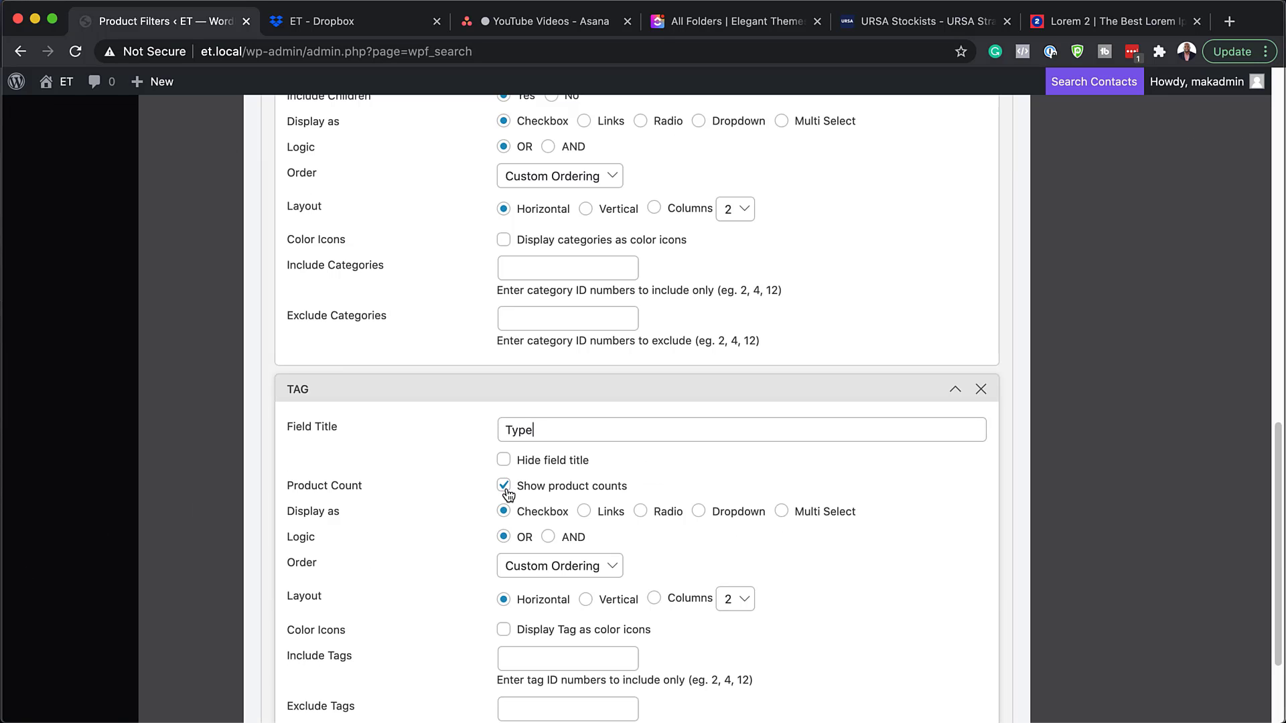
left_click(506, 489)
Display the tags as color icons and set the cases tag's text color to #44000d
left_click(506, 634)
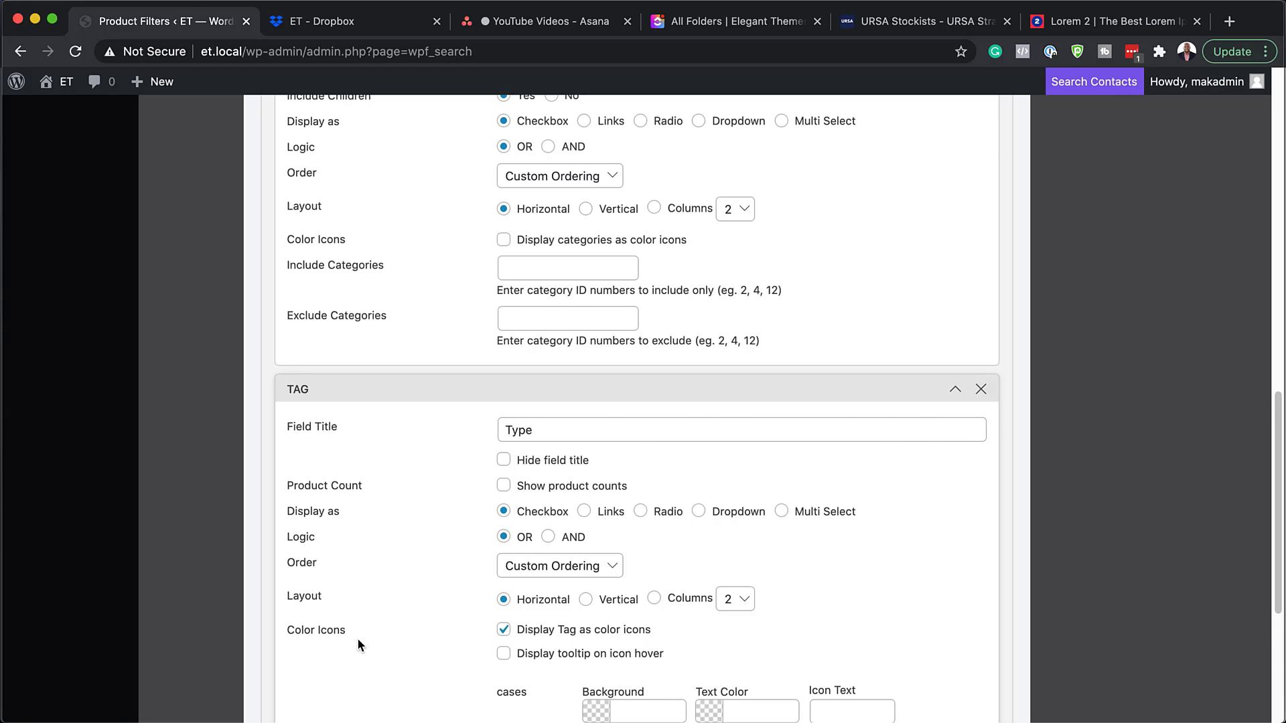
scroll(497, 514, "down", 3)
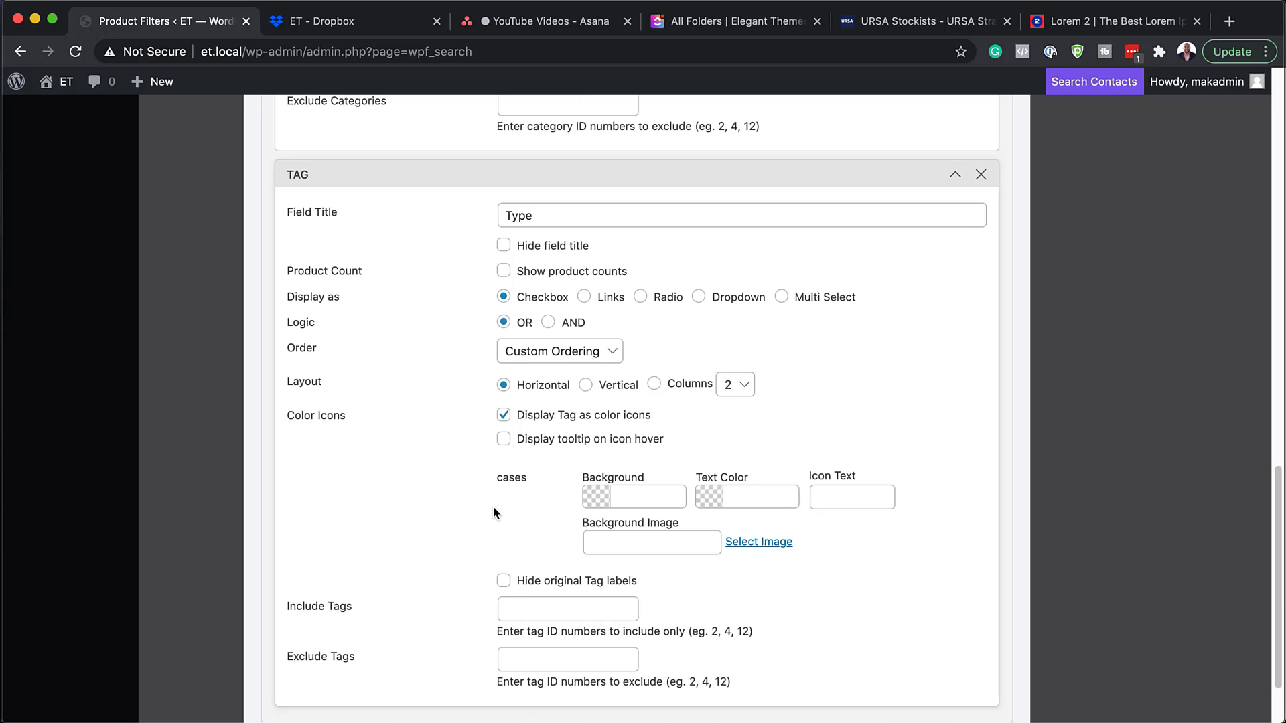
left_click(761, 497)
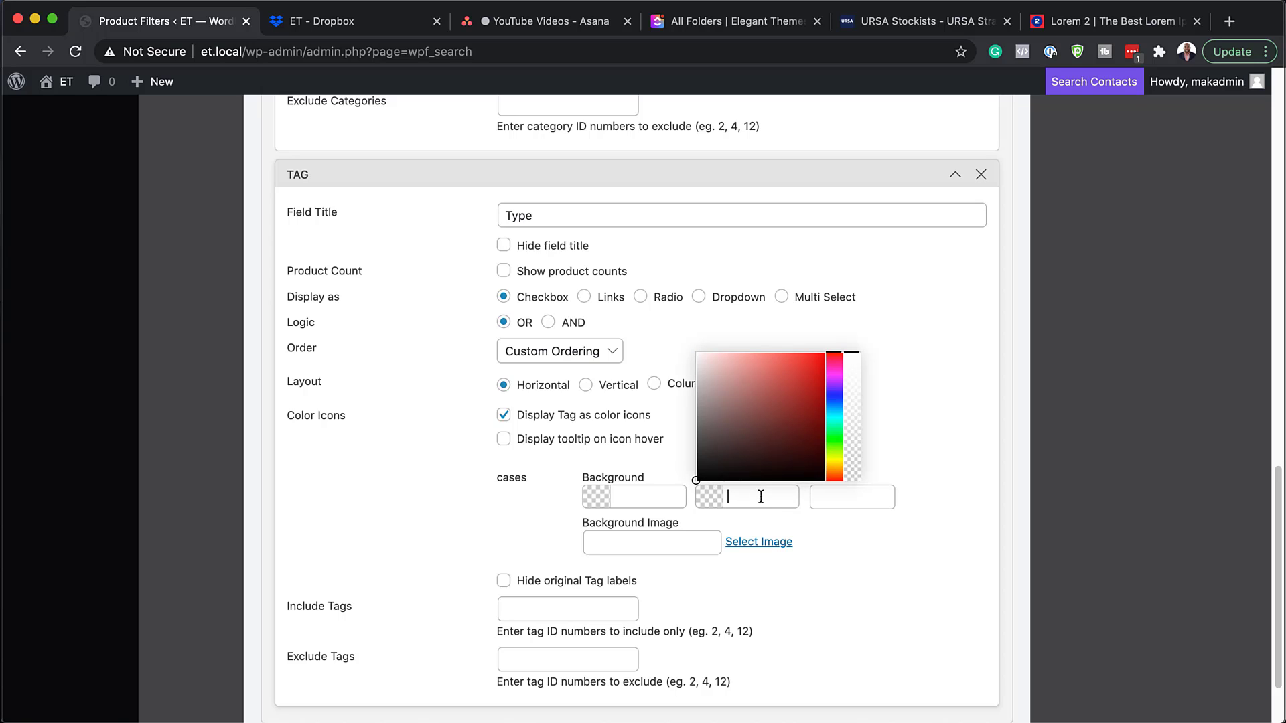
type("44000d")
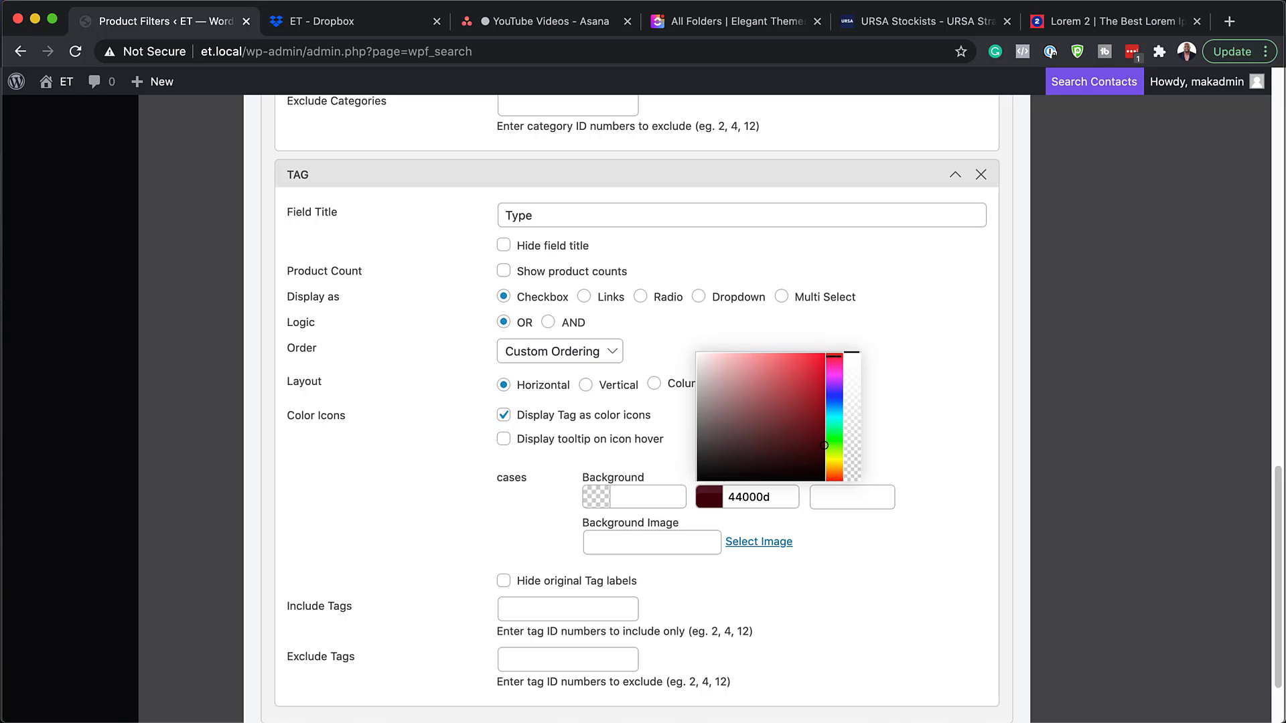
double_click(785, 504)
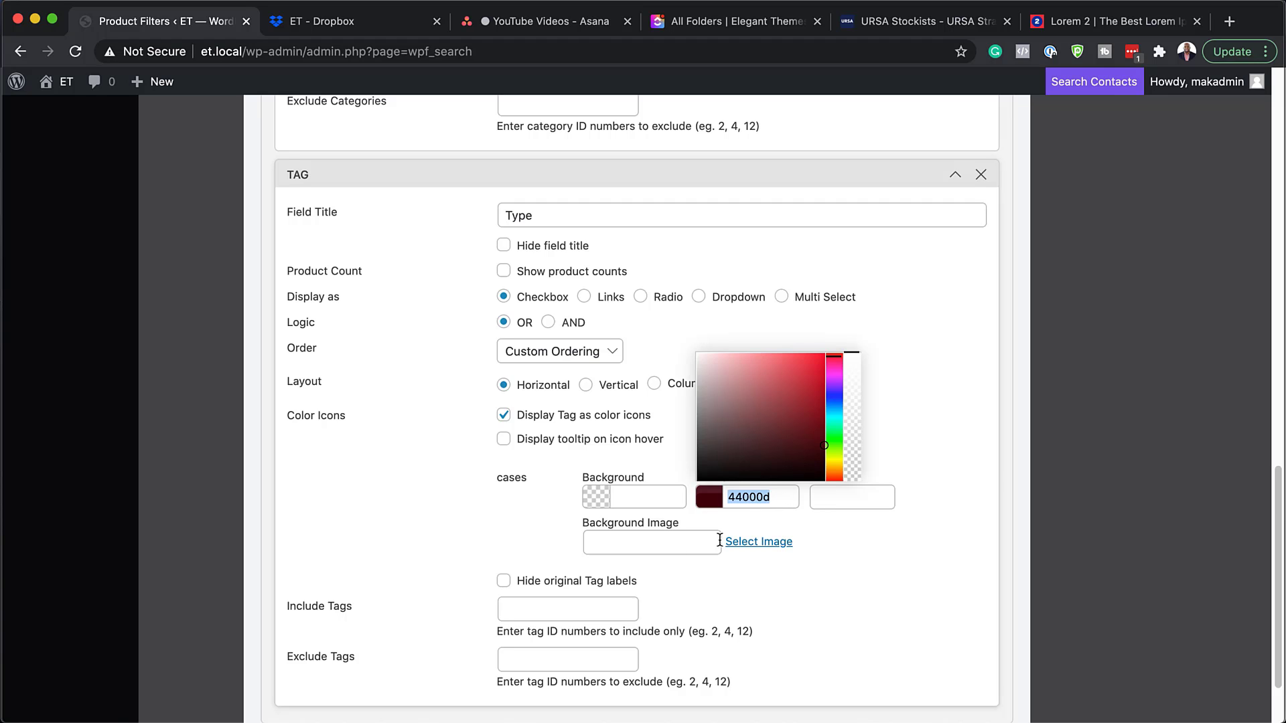
scroll(669, 556, "down", 2)
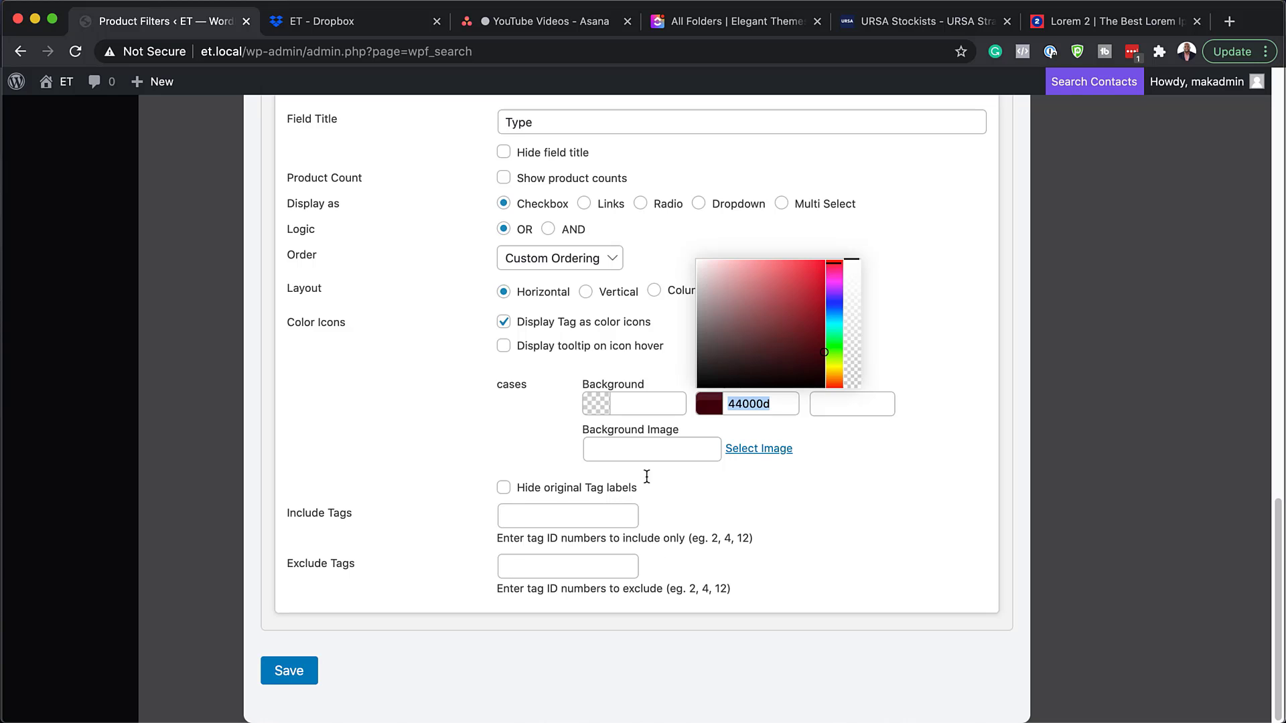
left_click(480, 437)
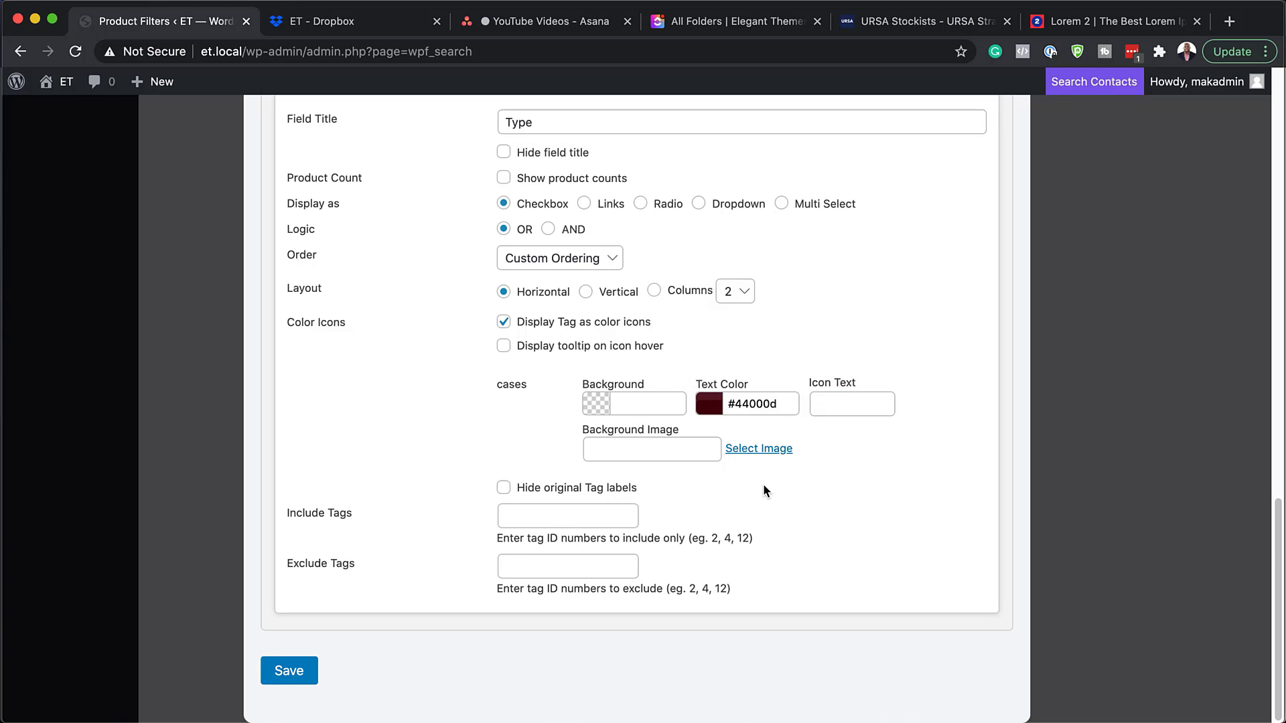
Save the Tags filter form and close its editor
left_click(289, 683)
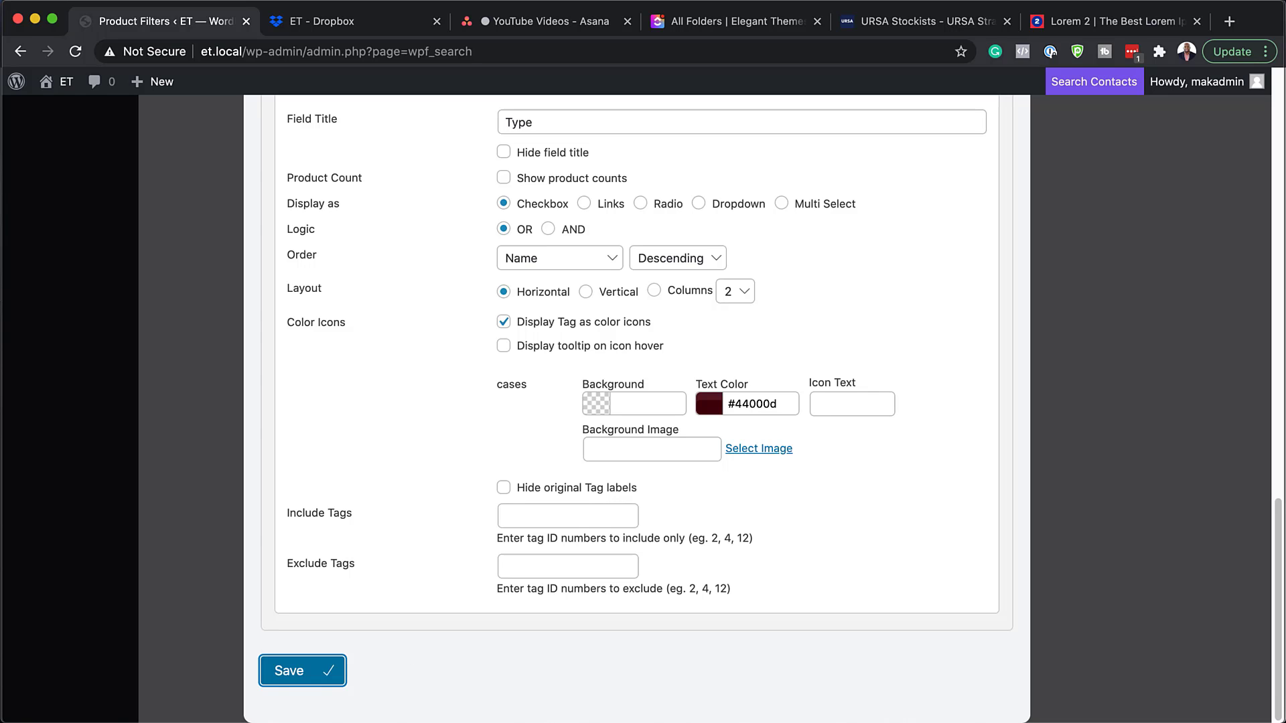
scroll(992, 201, "up", 15)
left_click(997, 186)
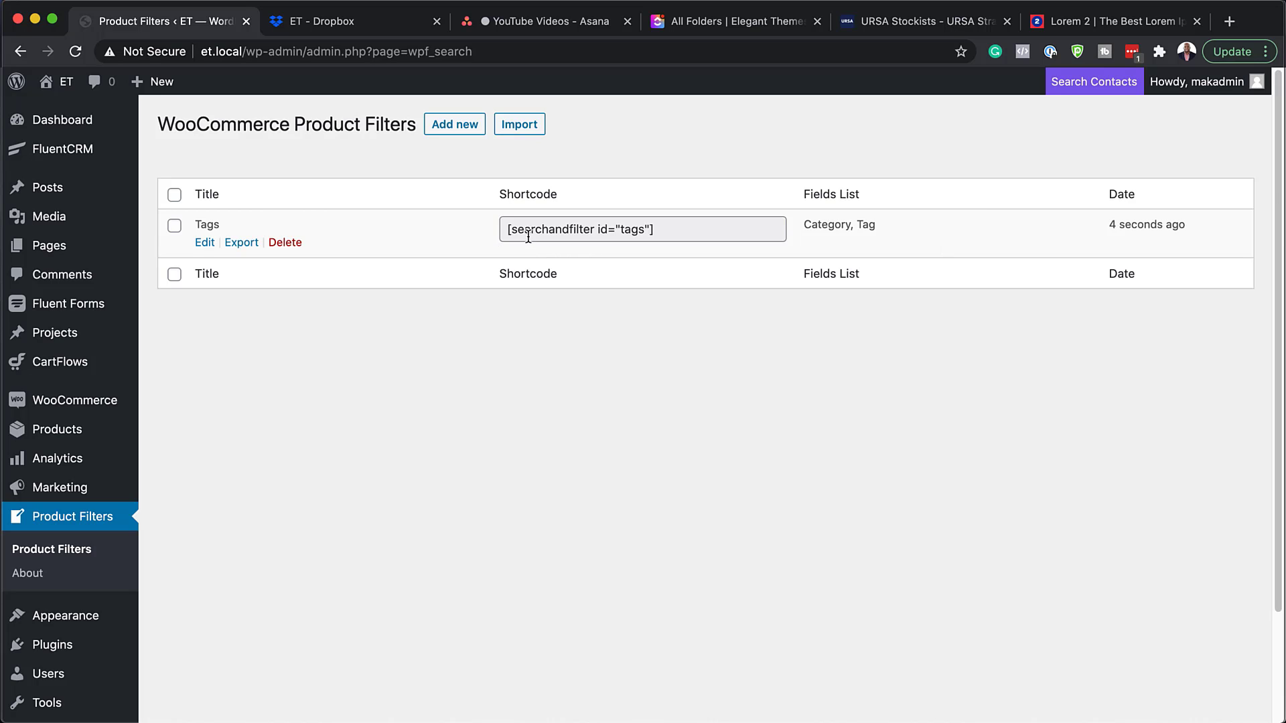
Copy the Tags filter's shortcode and open the Divi Theme Builder
left_click(661, 233)
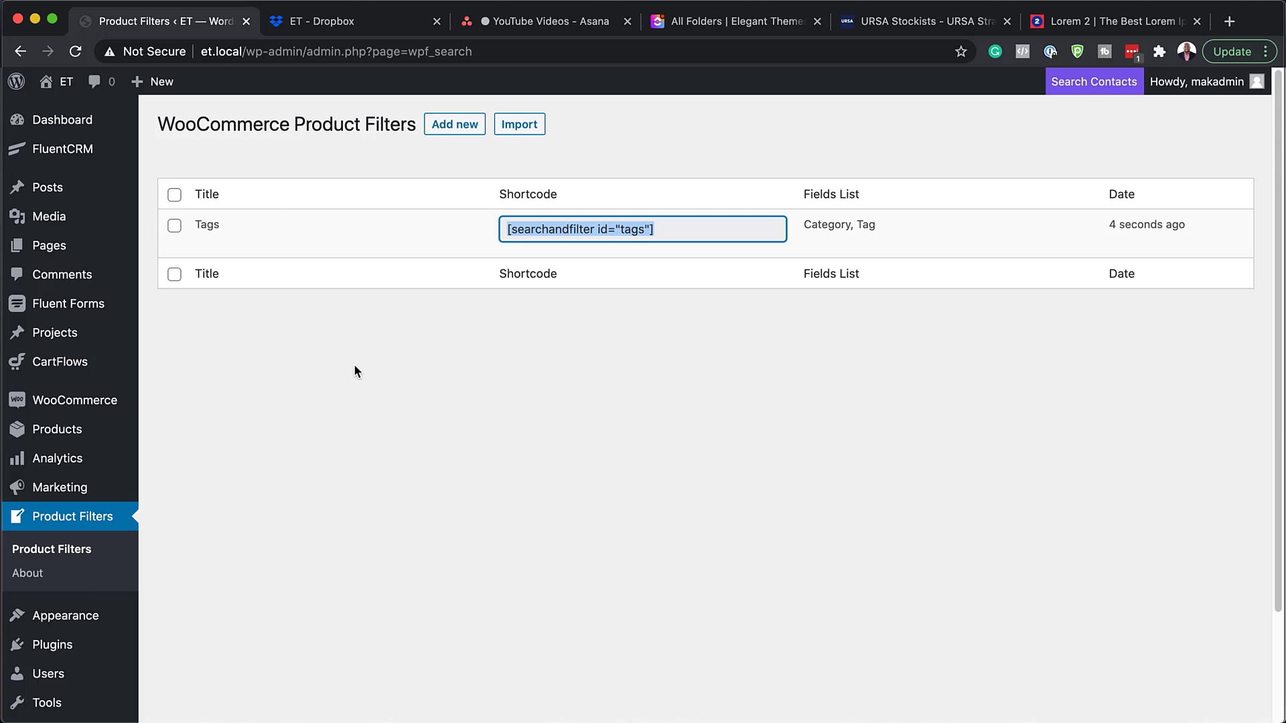
scroll(73, 603, "down", 2)
mouse_move(78, 679)
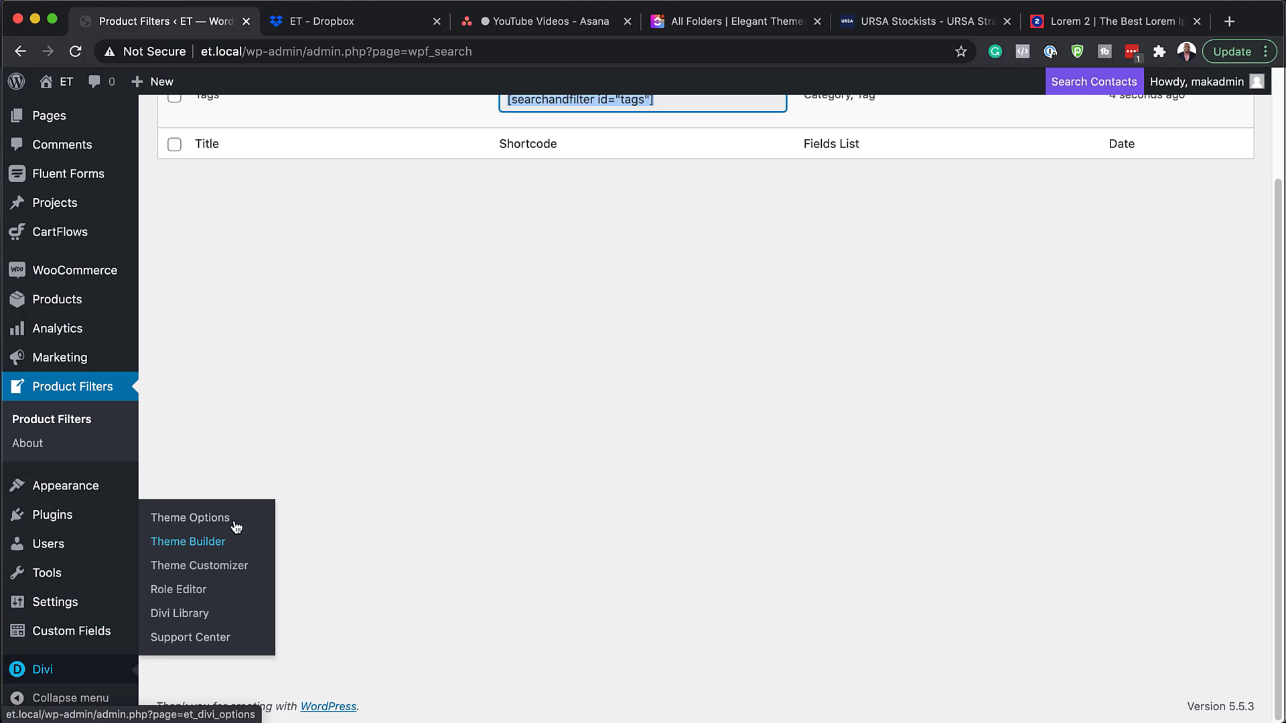
left_click(221, 546)
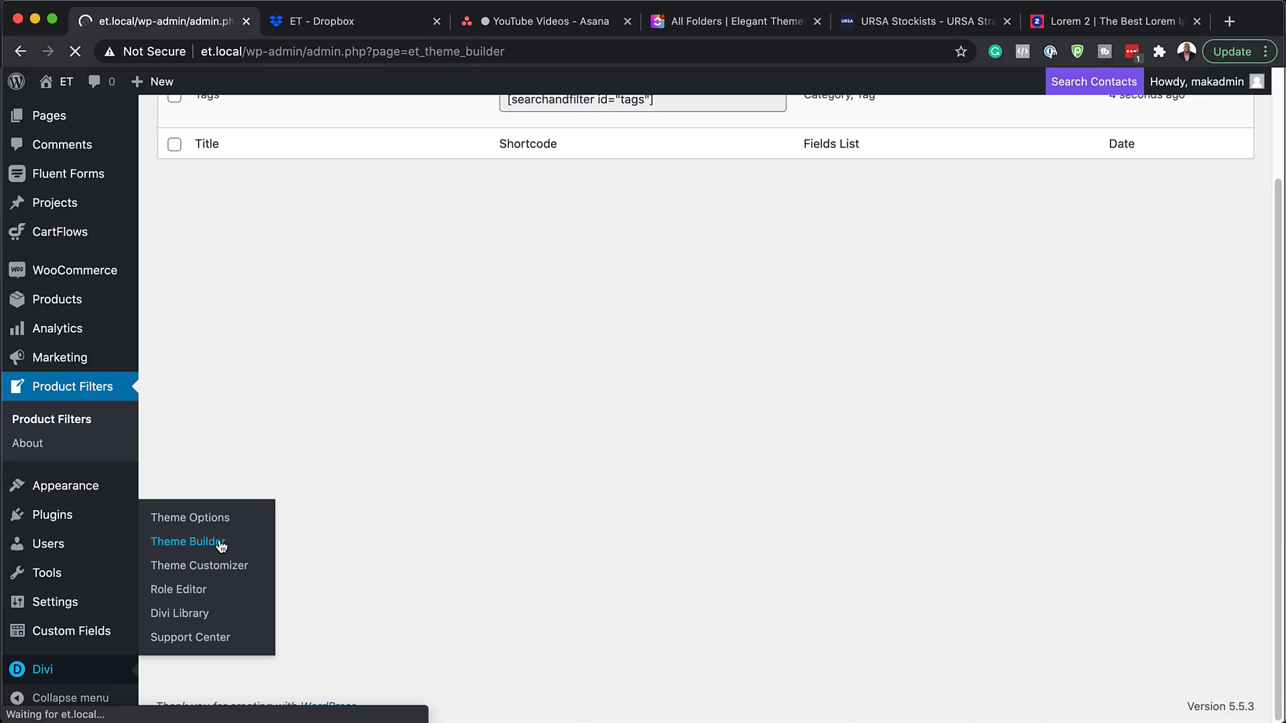
Create a template for the Cases product category pages and start building its custom body layout
left_click(709, 366)
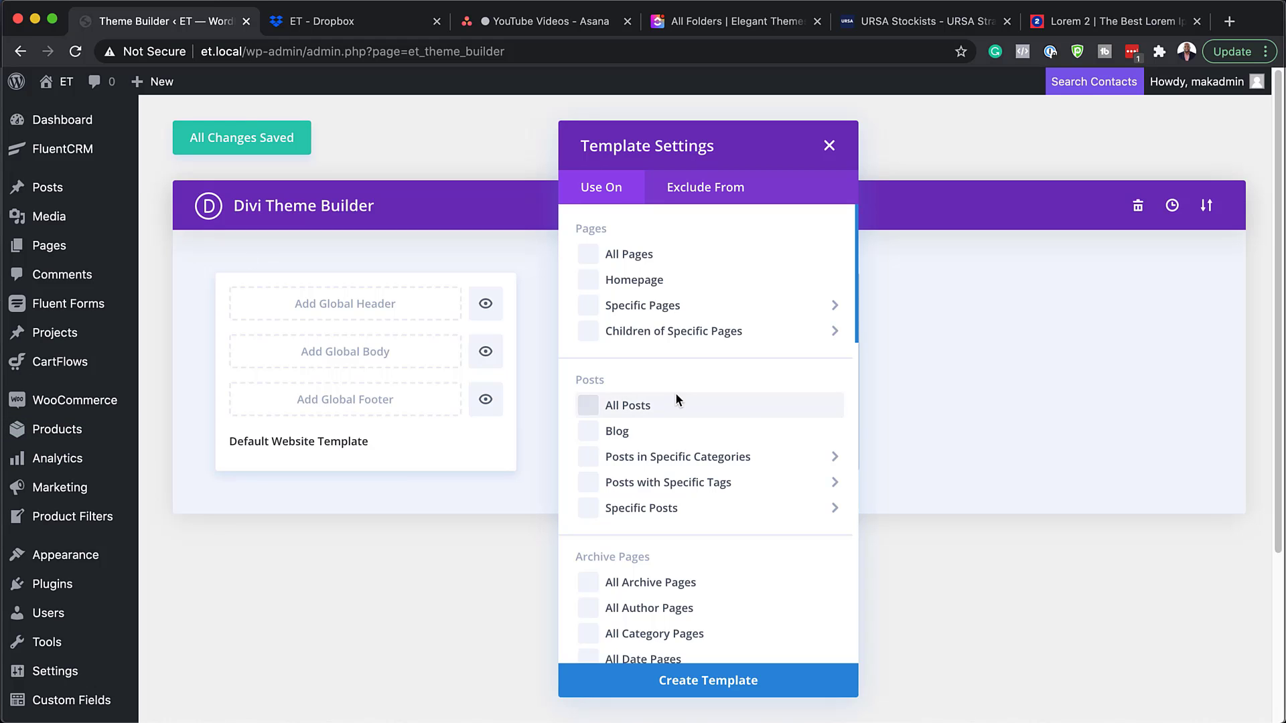
scroll(737, 457, "down", 5)
scroll(739, 467, "down", 2)
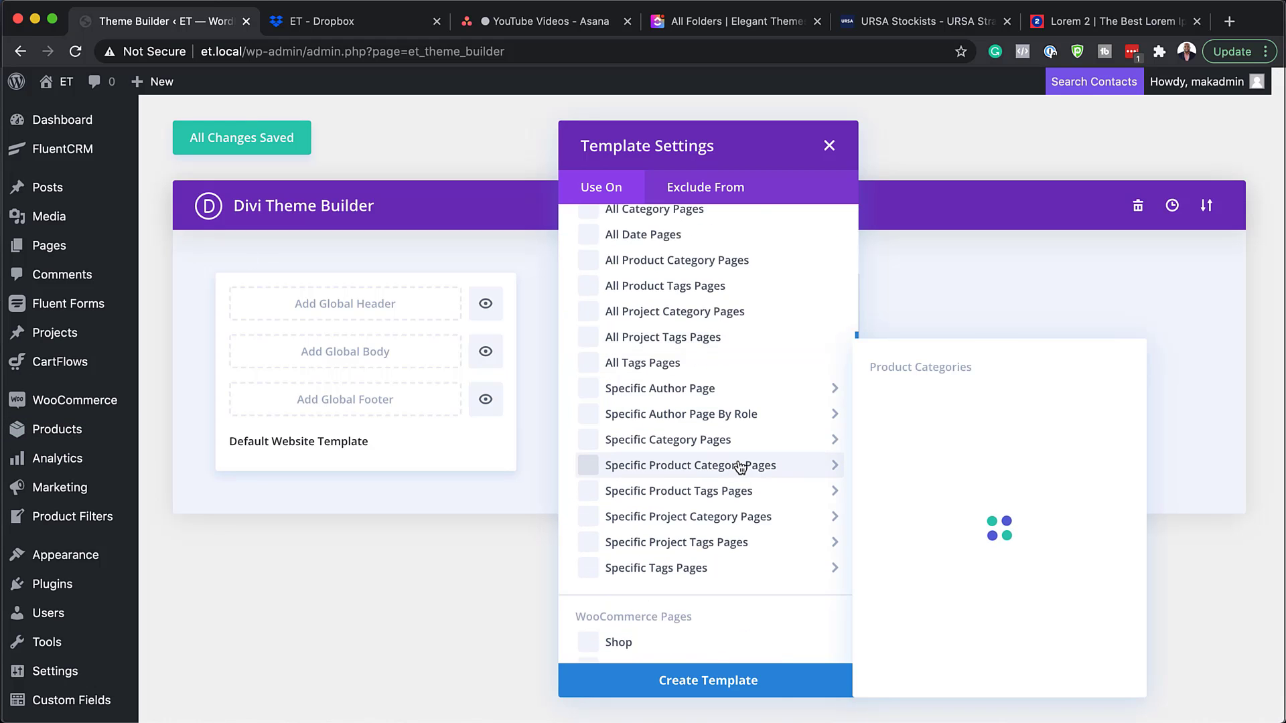
mouse_move(597, 444)
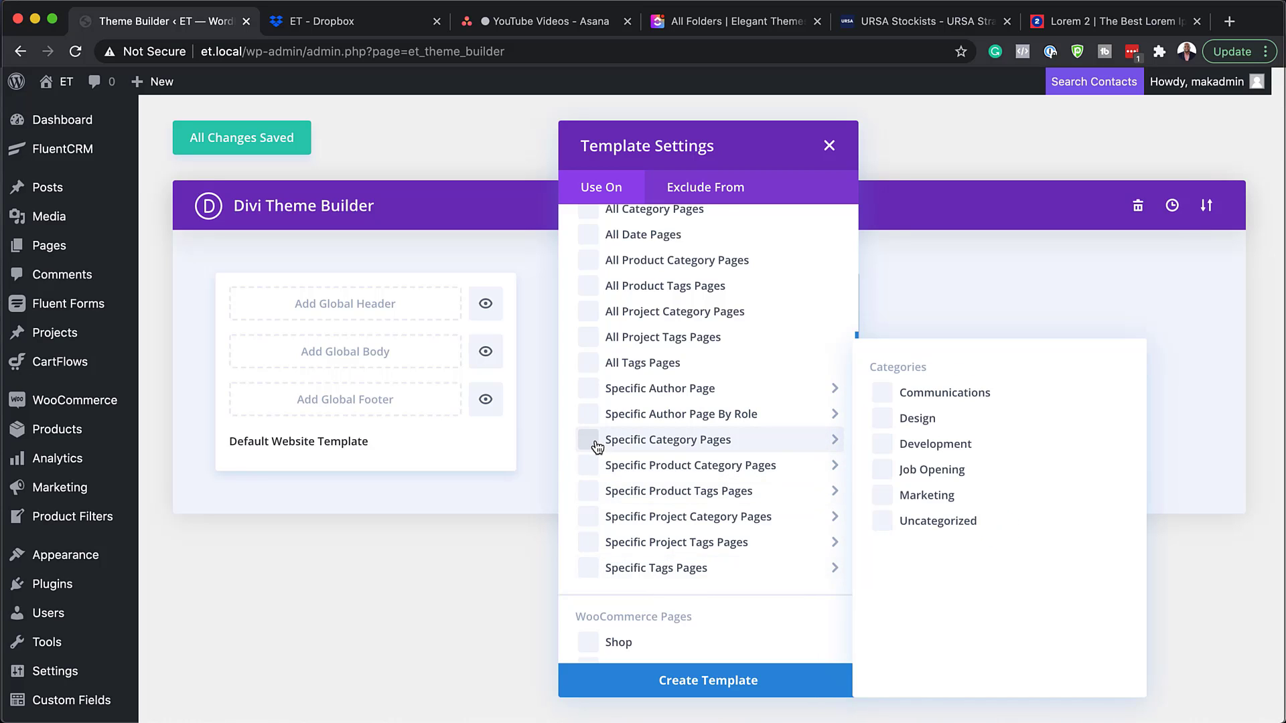
scroll(597, 444, "down", 2)
mouse_move(610, 348)
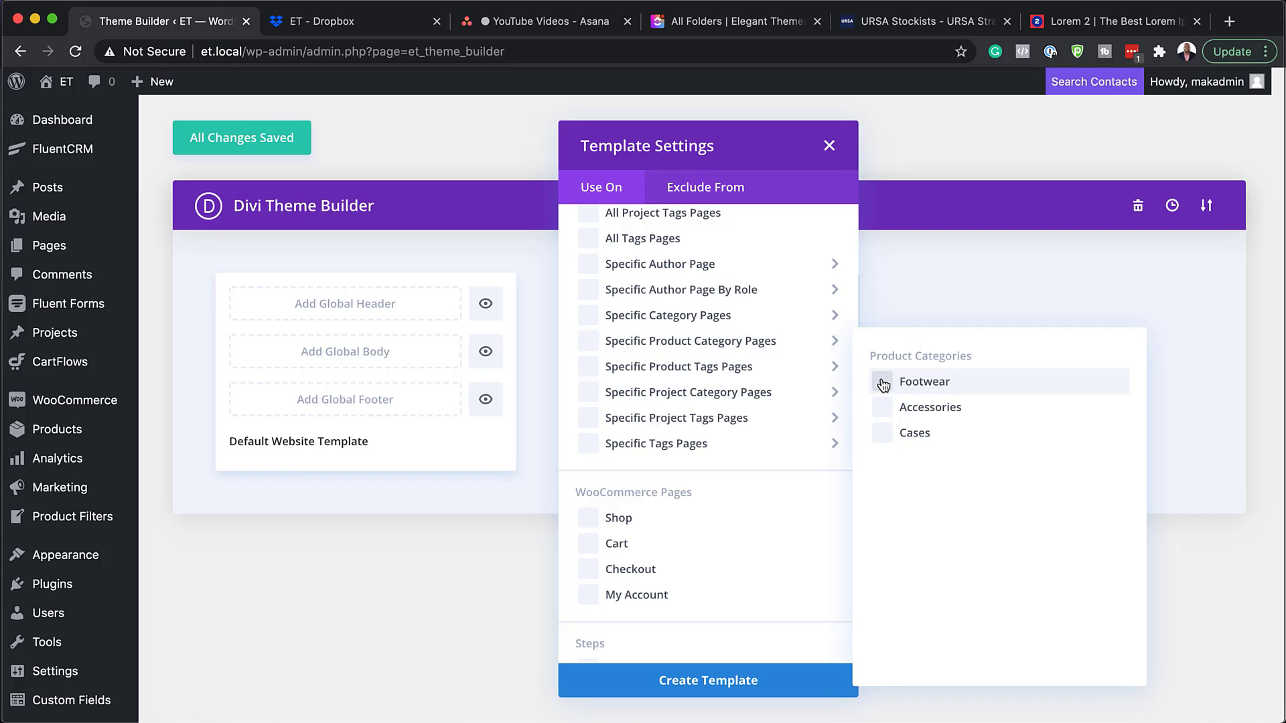
left_click(885, 437)
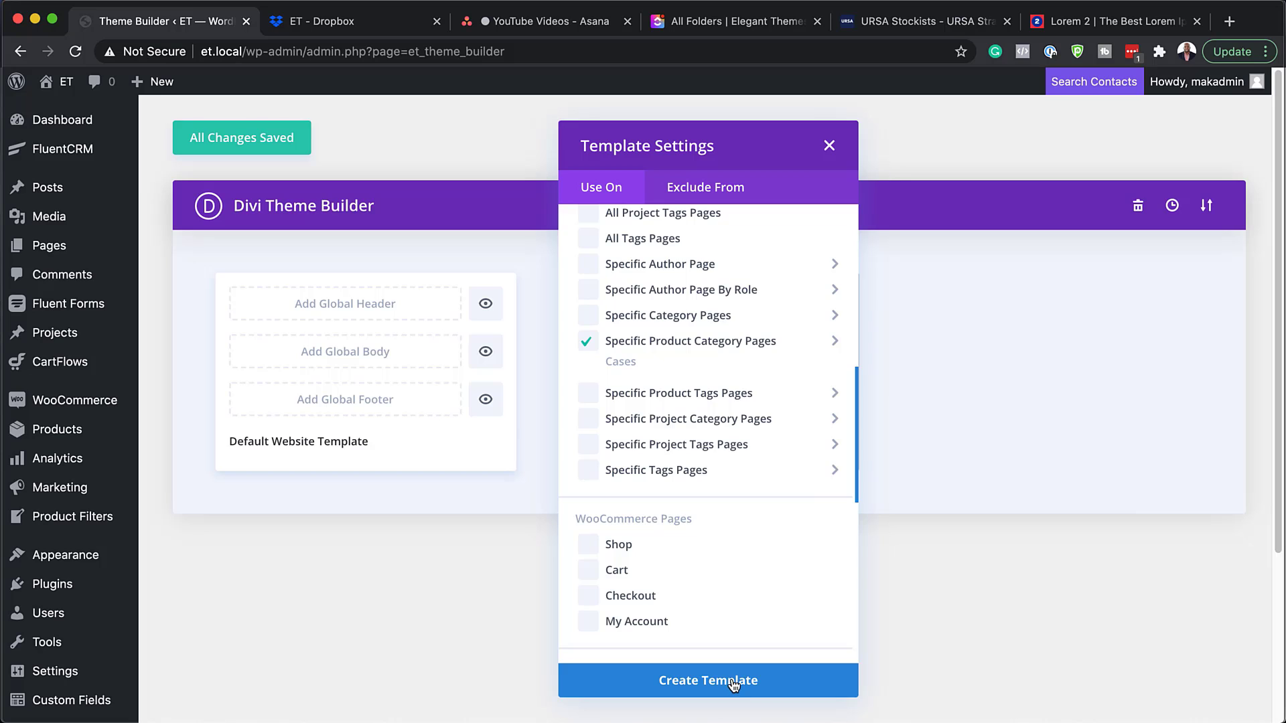
left_click(734, 681)
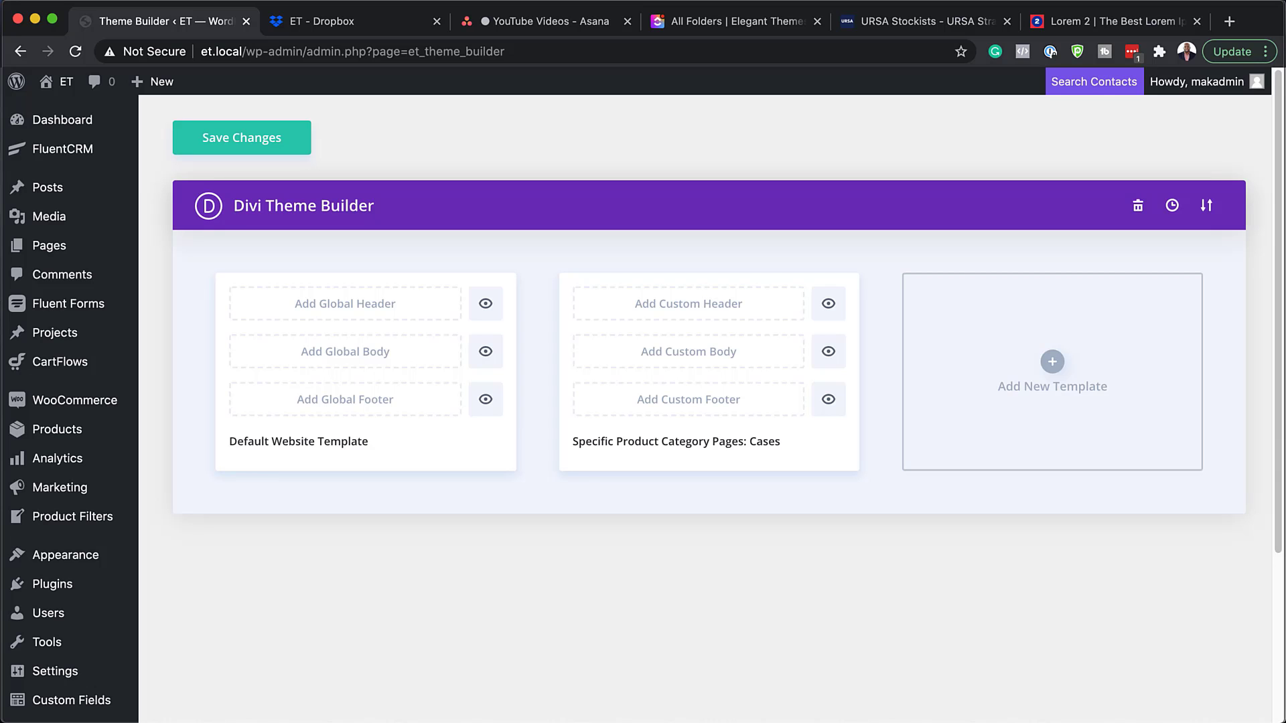
left_click(678, 355)
left_click(620, 365)
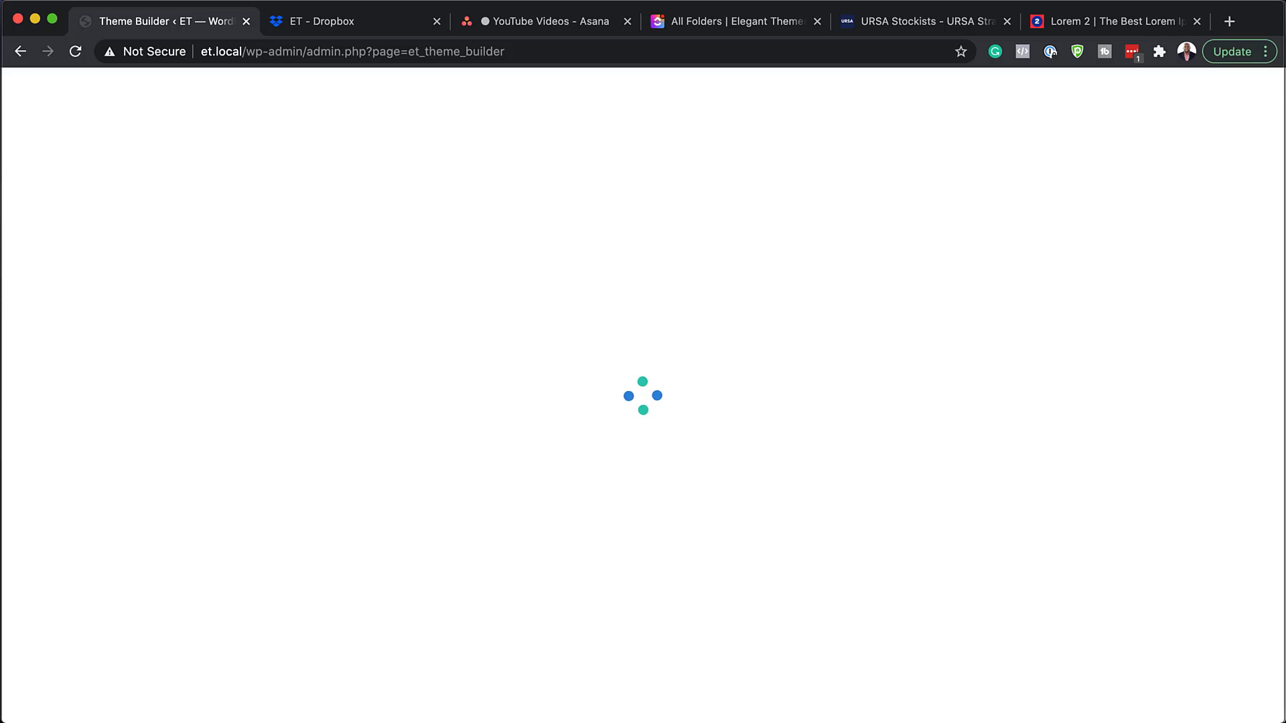
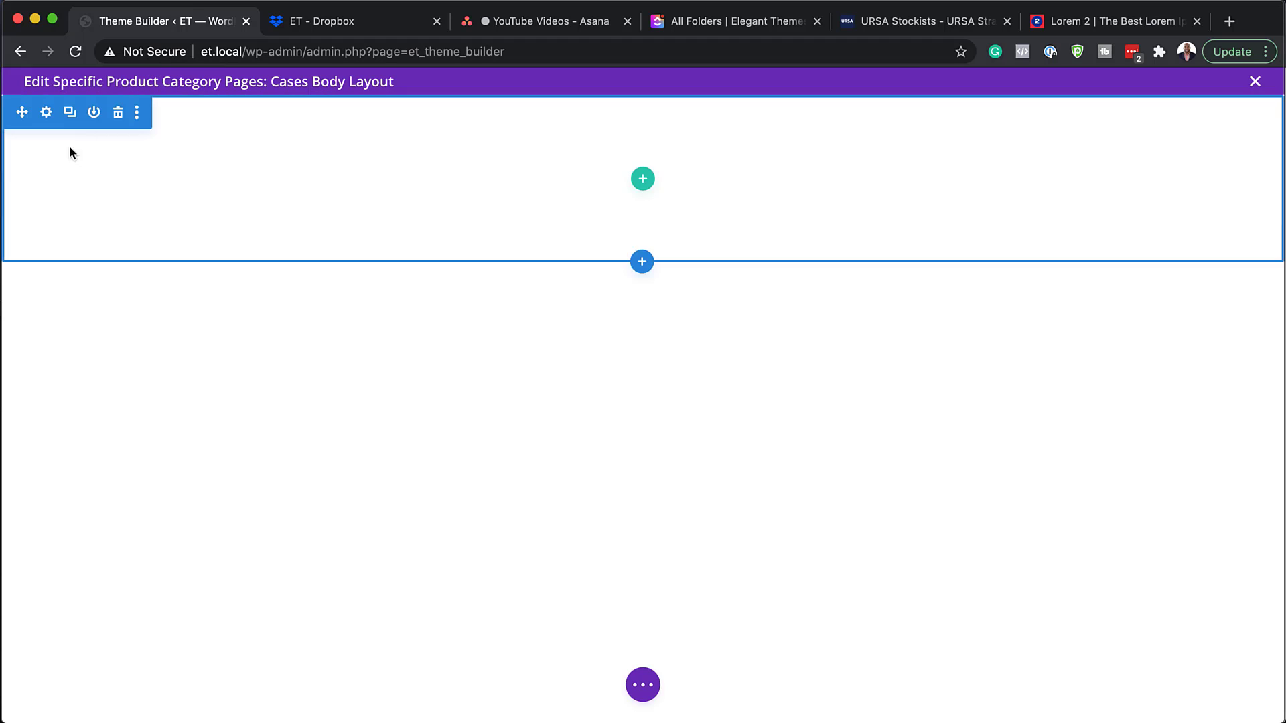
Set the empty section's background color to rgba(68,66,109,0.02) and save the section settings
left_click(45, 116)
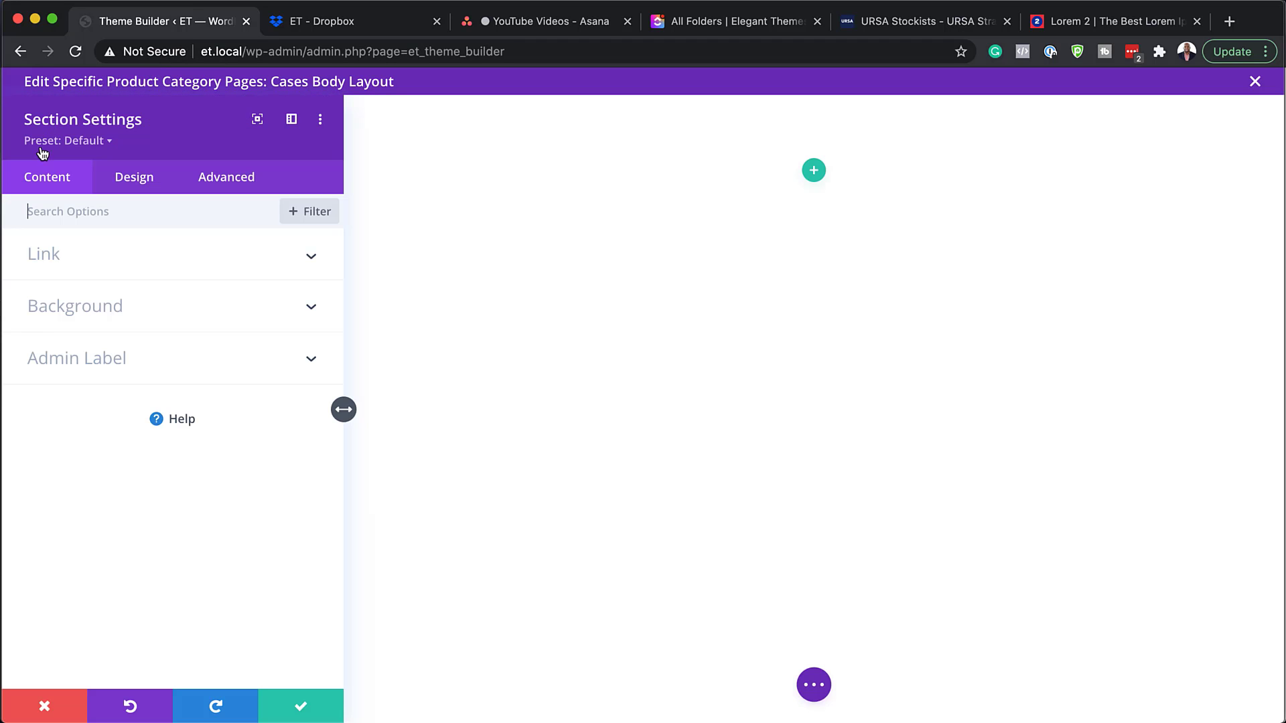
left_click(86, 305)
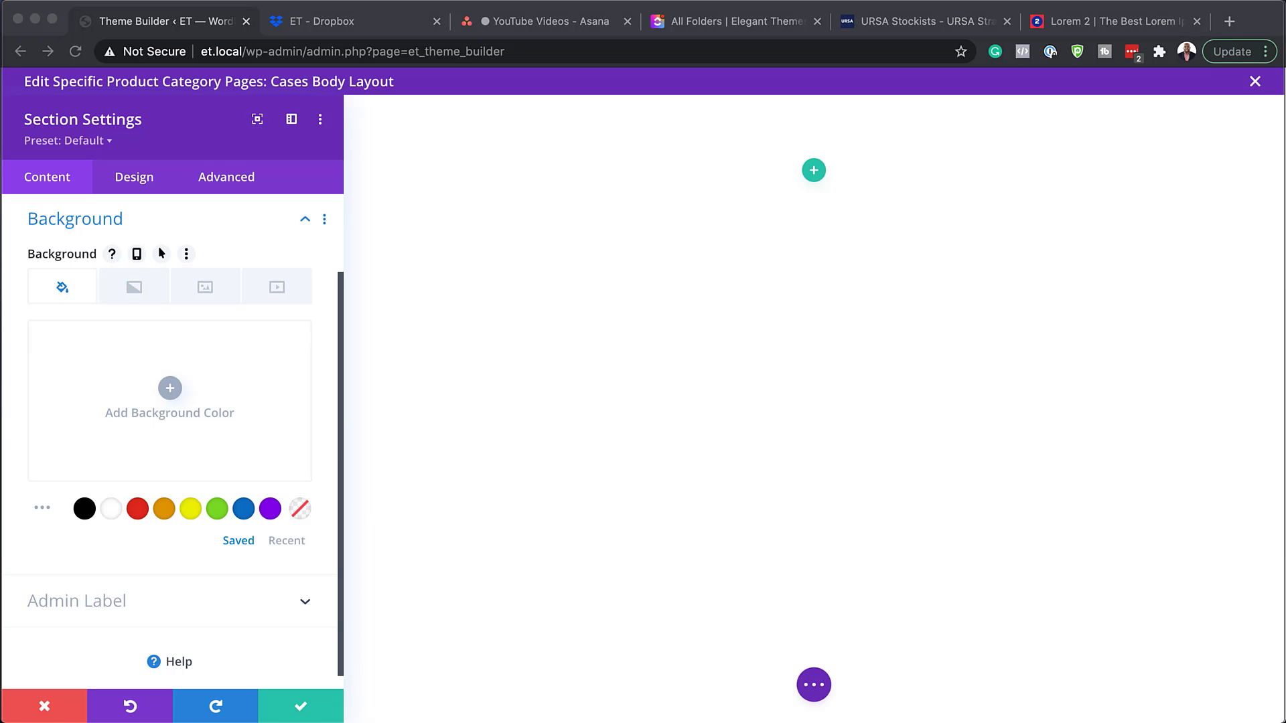
left_click(175, 390)
left_click(175, 391)
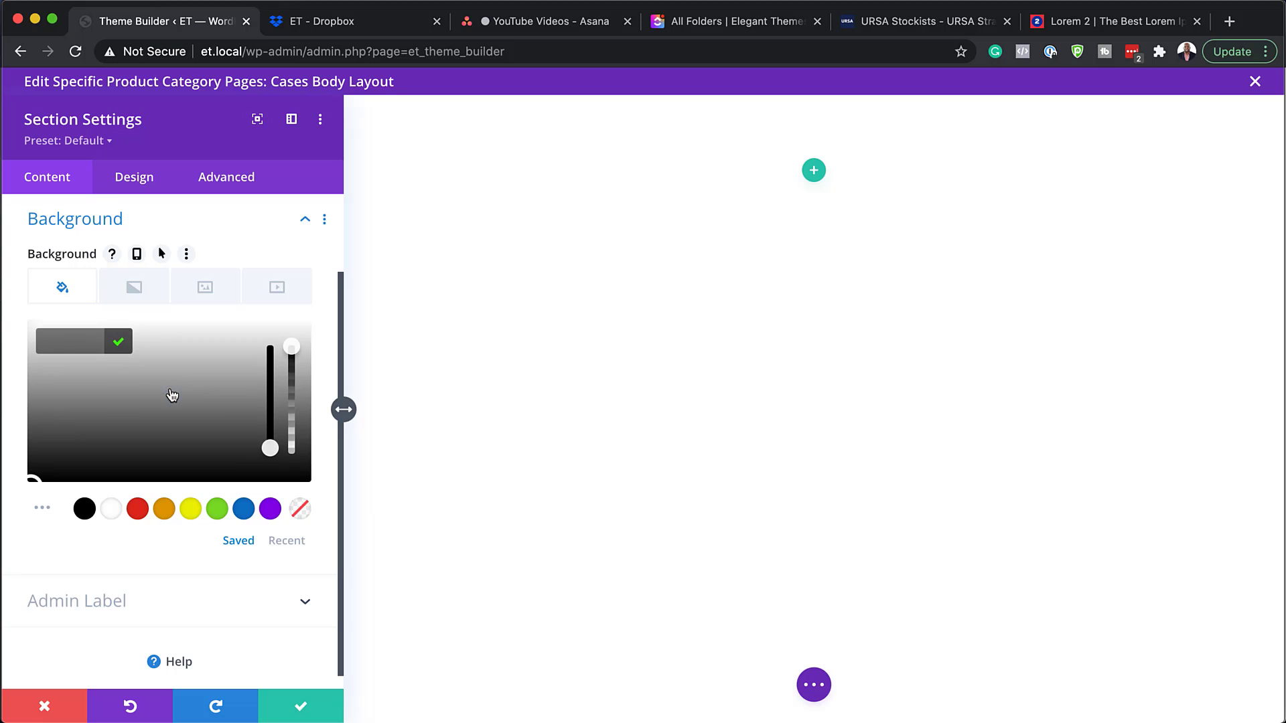
left_click_drag(293, 348, 291, 381)
left_click_drag(72, 342, 123, 343)
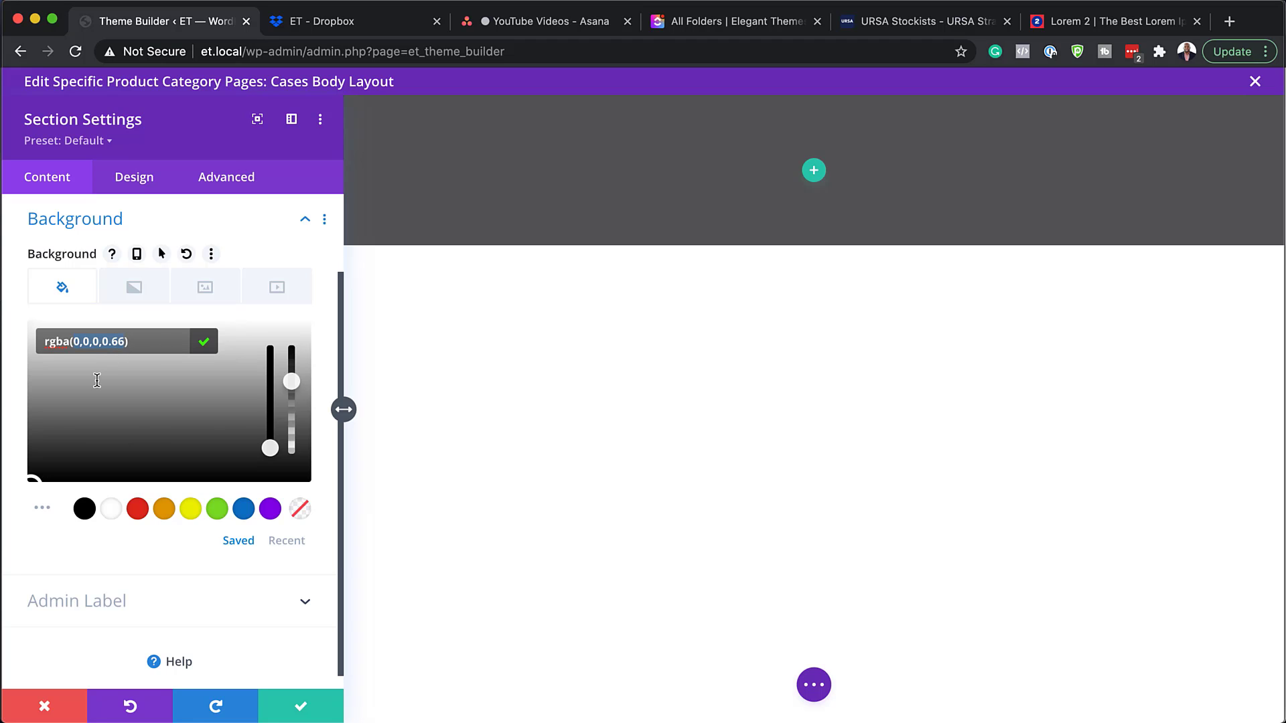
type("68,66,109,0.02")
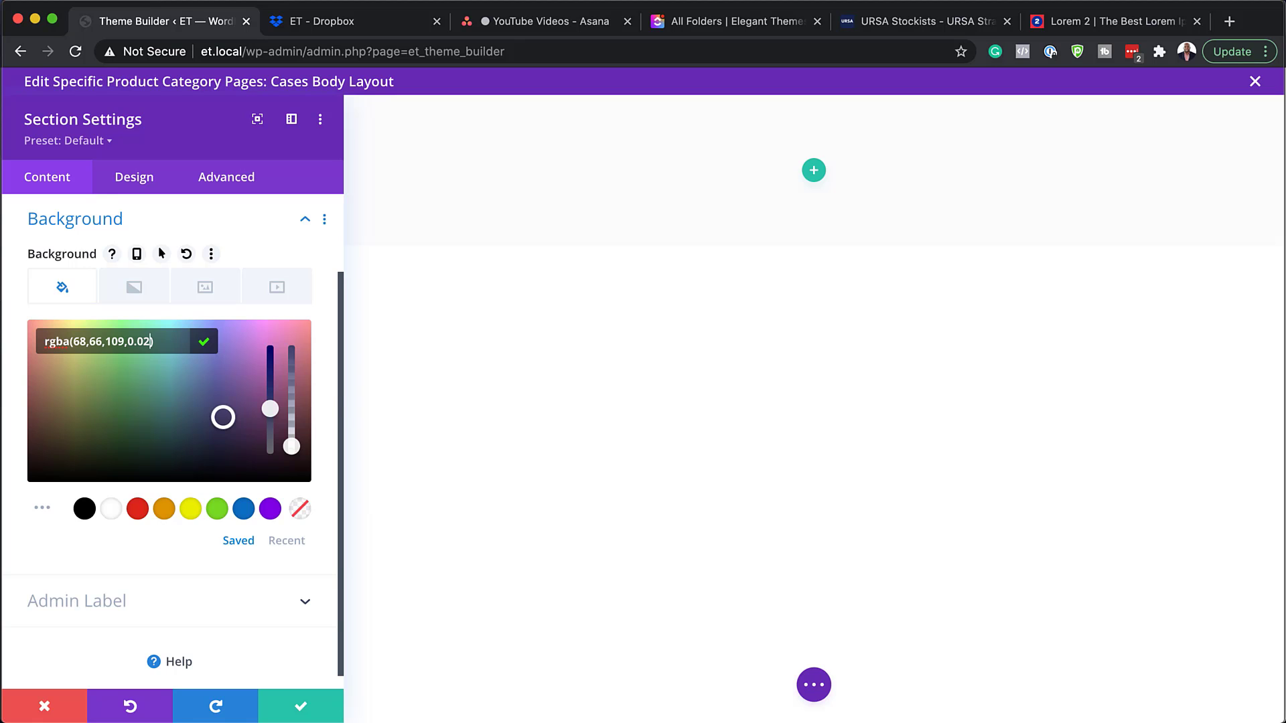
left_click(304, 710)
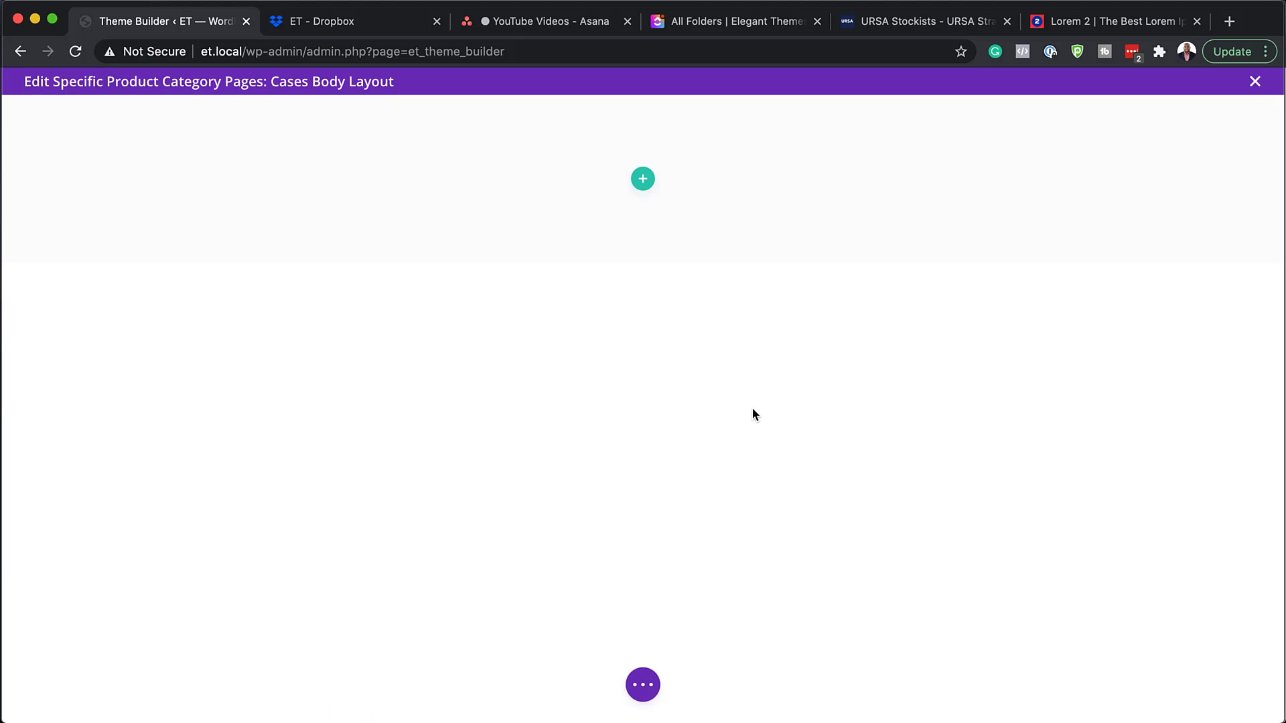
Insert a one-quarter, three-quarter column row in the section and set its custom gutter width to 1
left_click(644, 179)
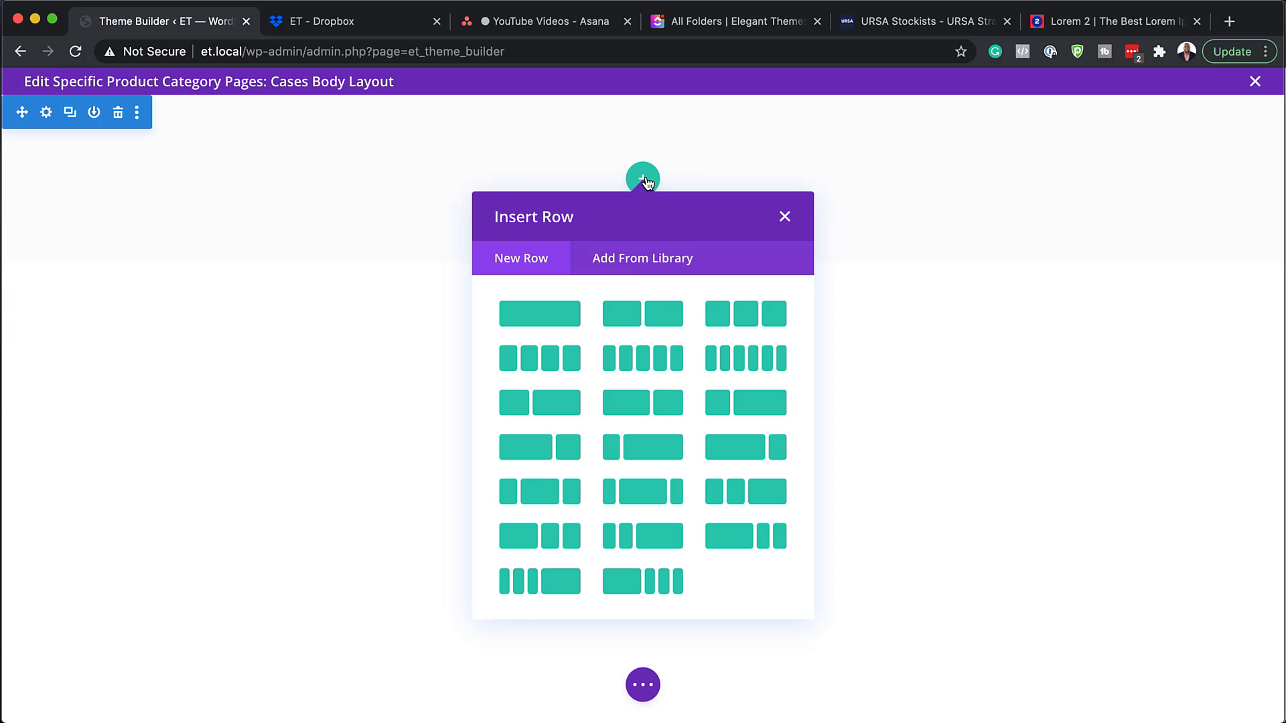
left_click(658, 455)
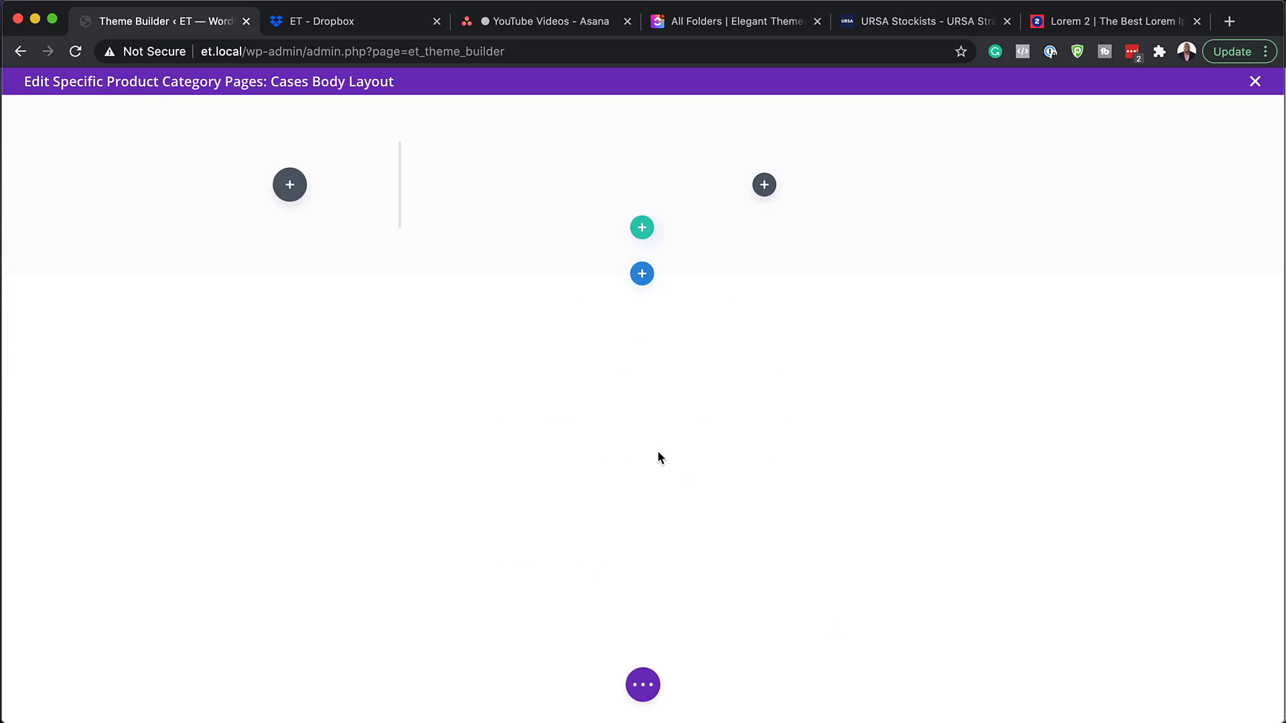
left_click(425, 216)
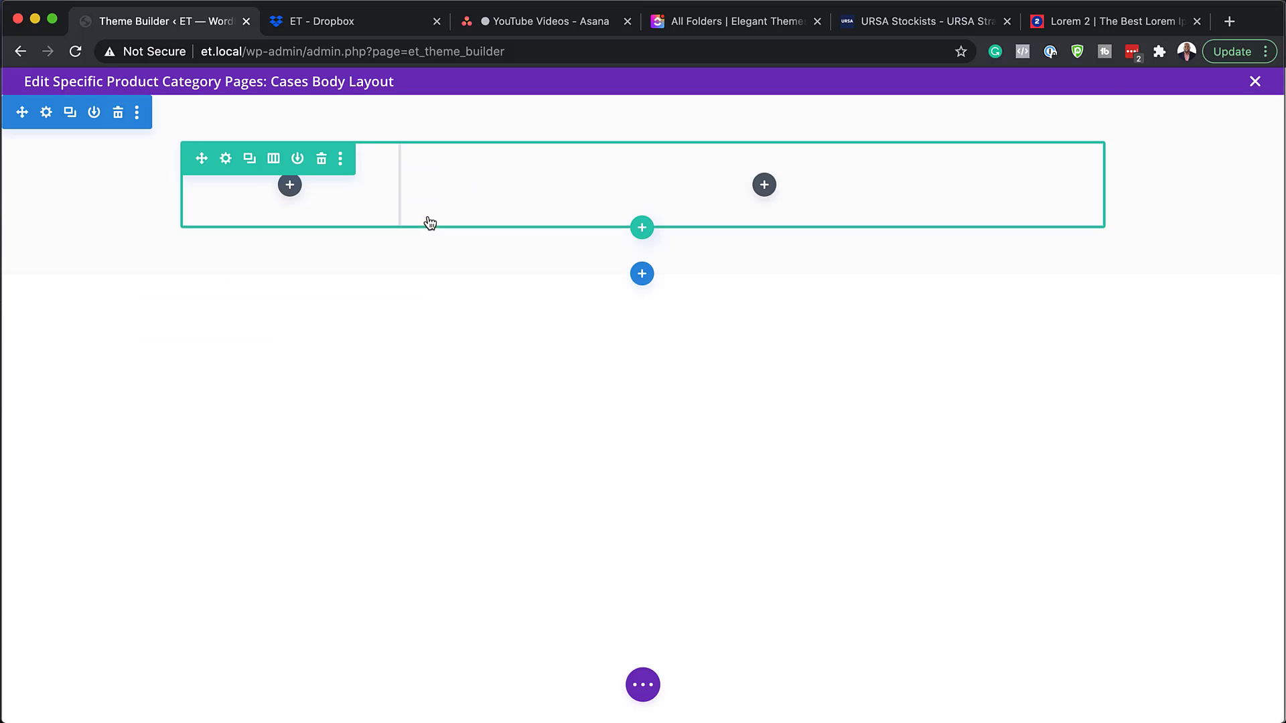
left_click(226, 161)
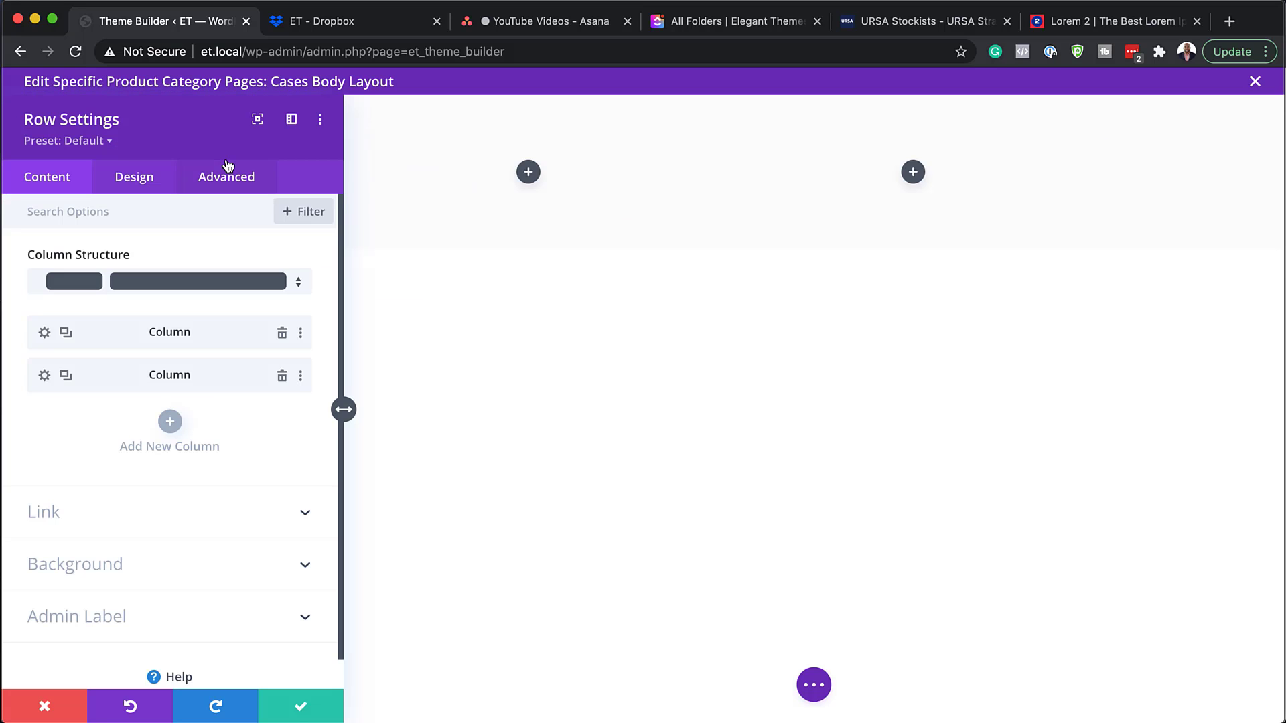
left_click(145, 180)
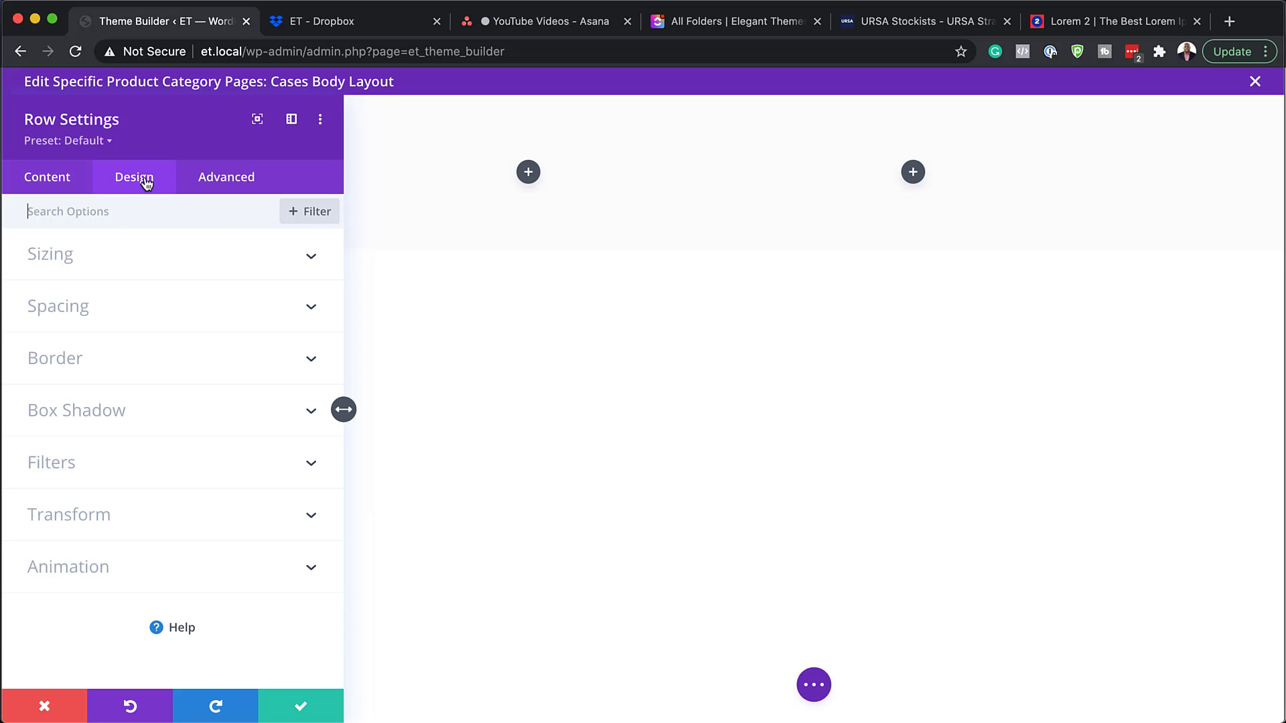
left_click(75, 256)
left_click(79, 322)
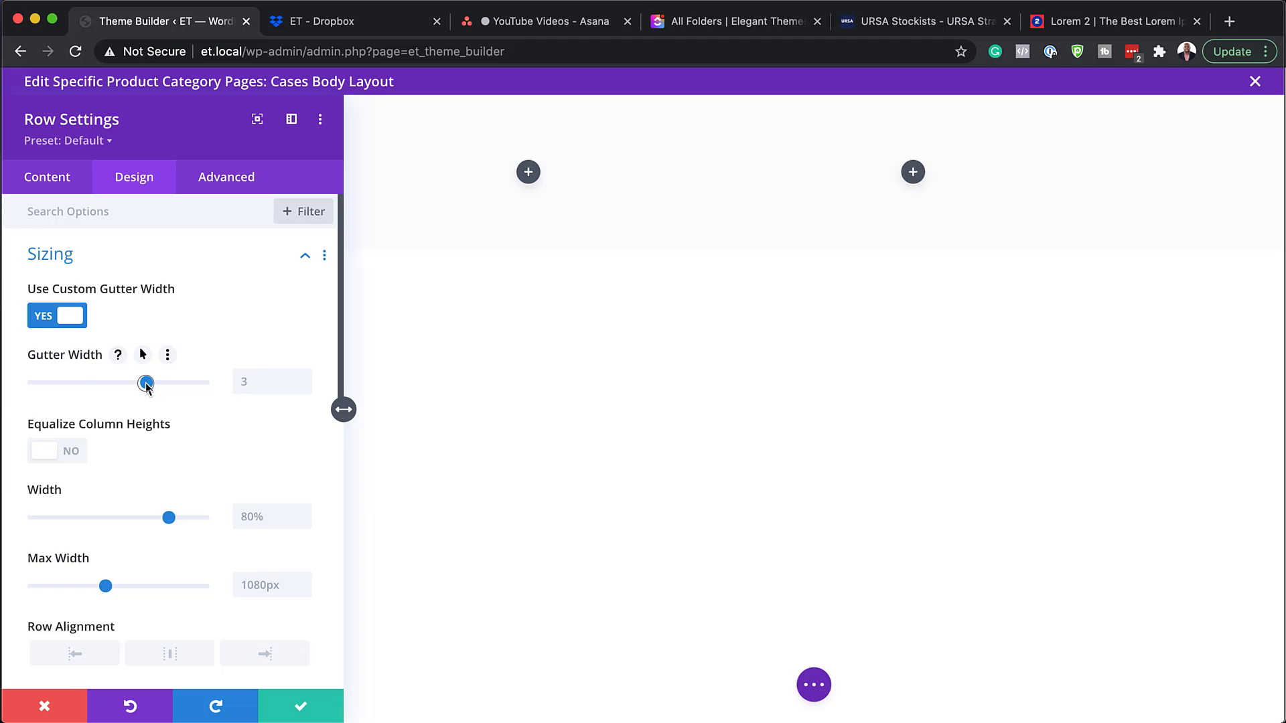
left_click_drag(145, 382, 32, 383)
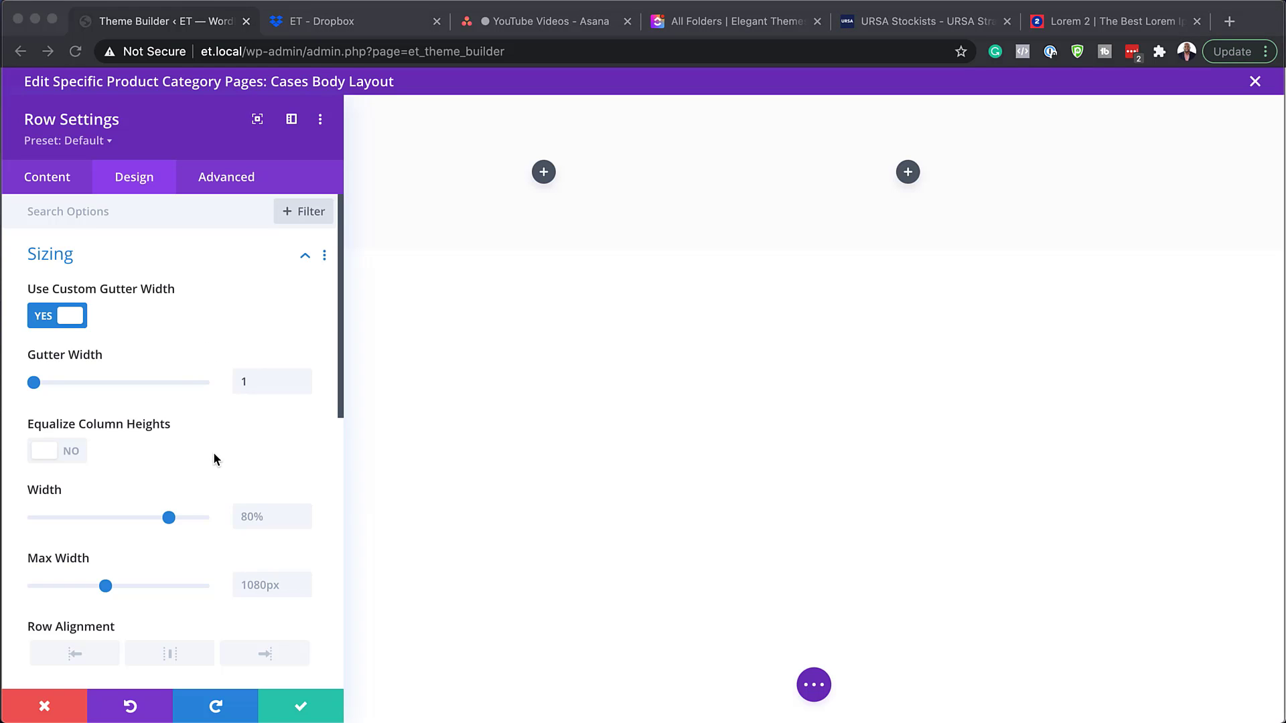
Set the row's width to 90% and its max width to 1920px
scroll(214, 451, "down", 1)
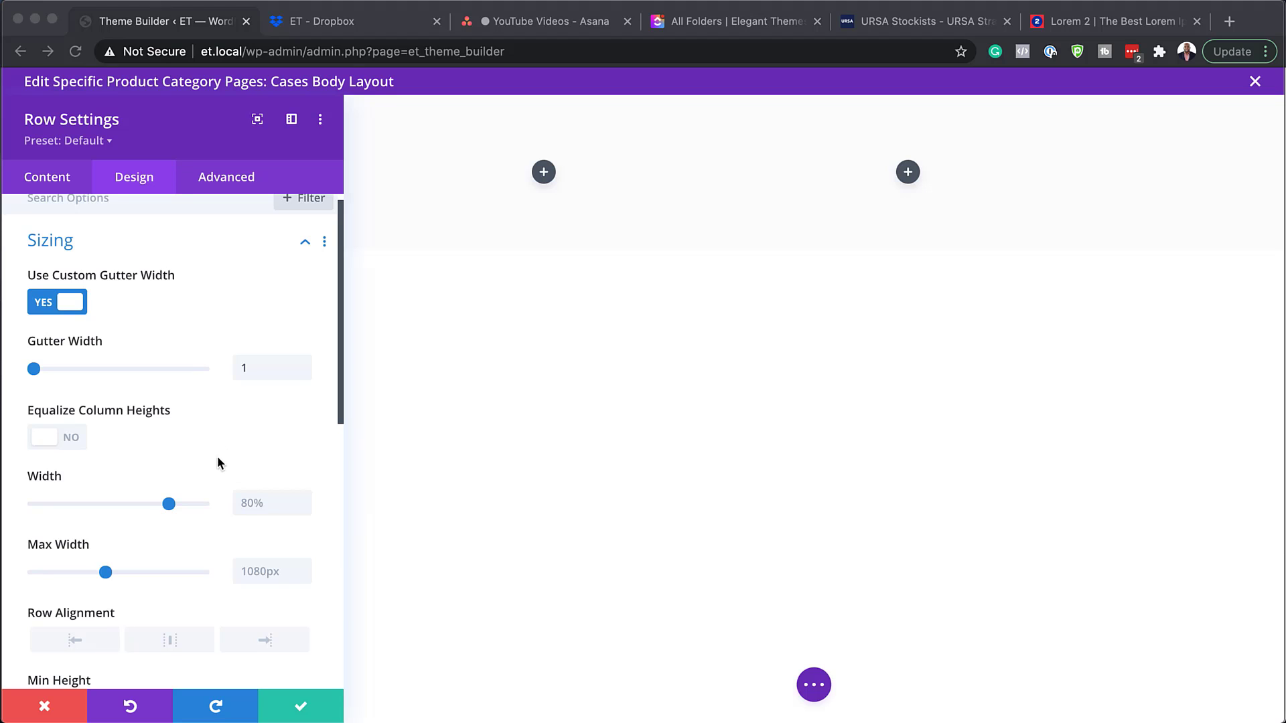
left_click(270, 507)
double_click(255, 503)
type("90")
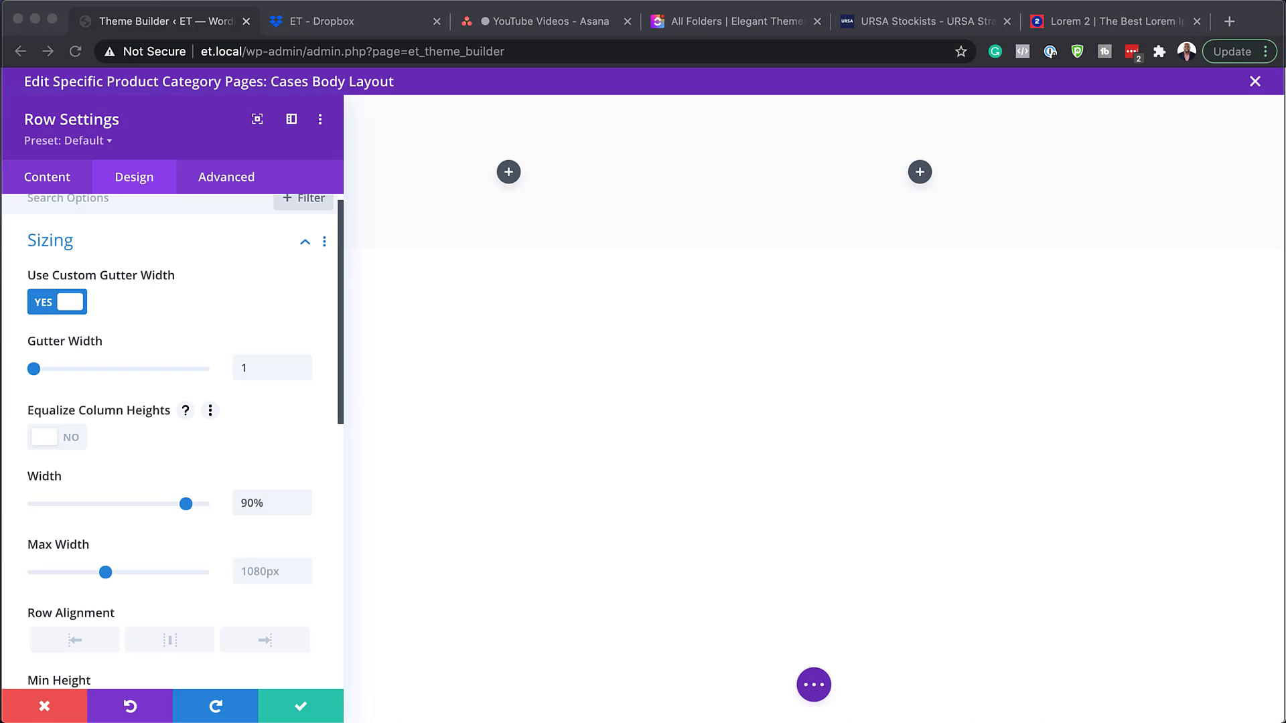
left_click(266, 571)
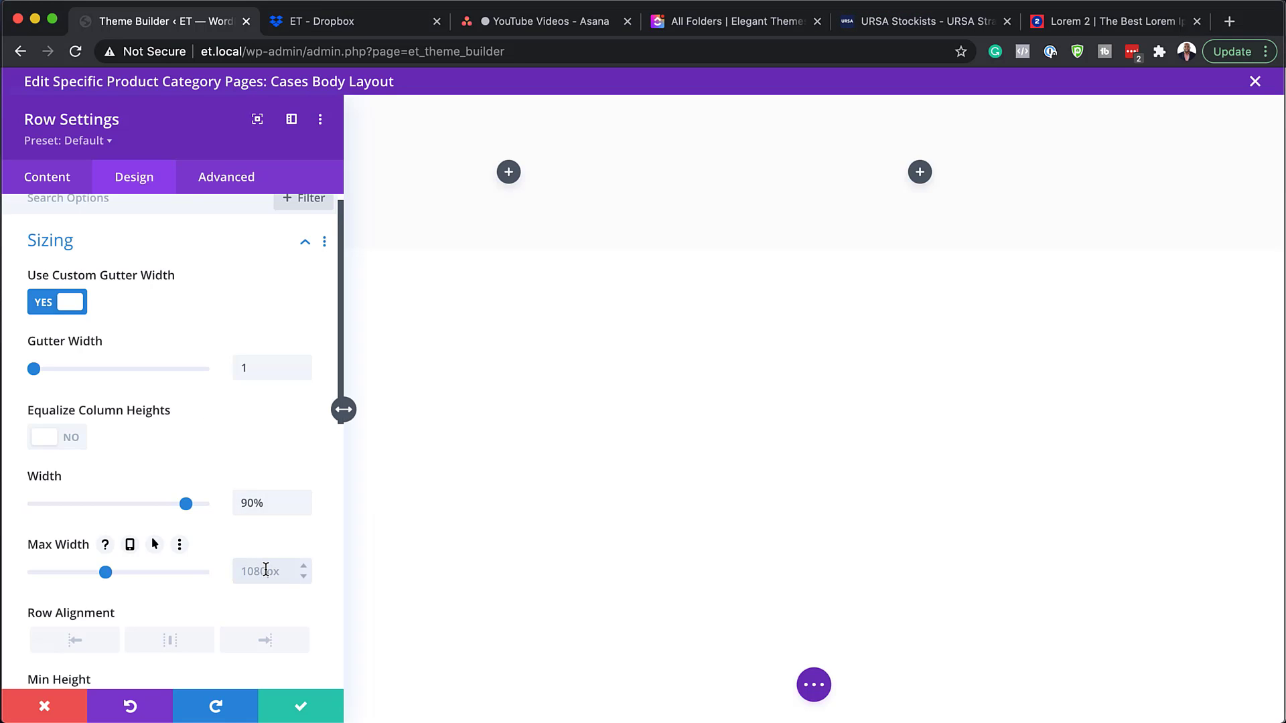
type("1920px")
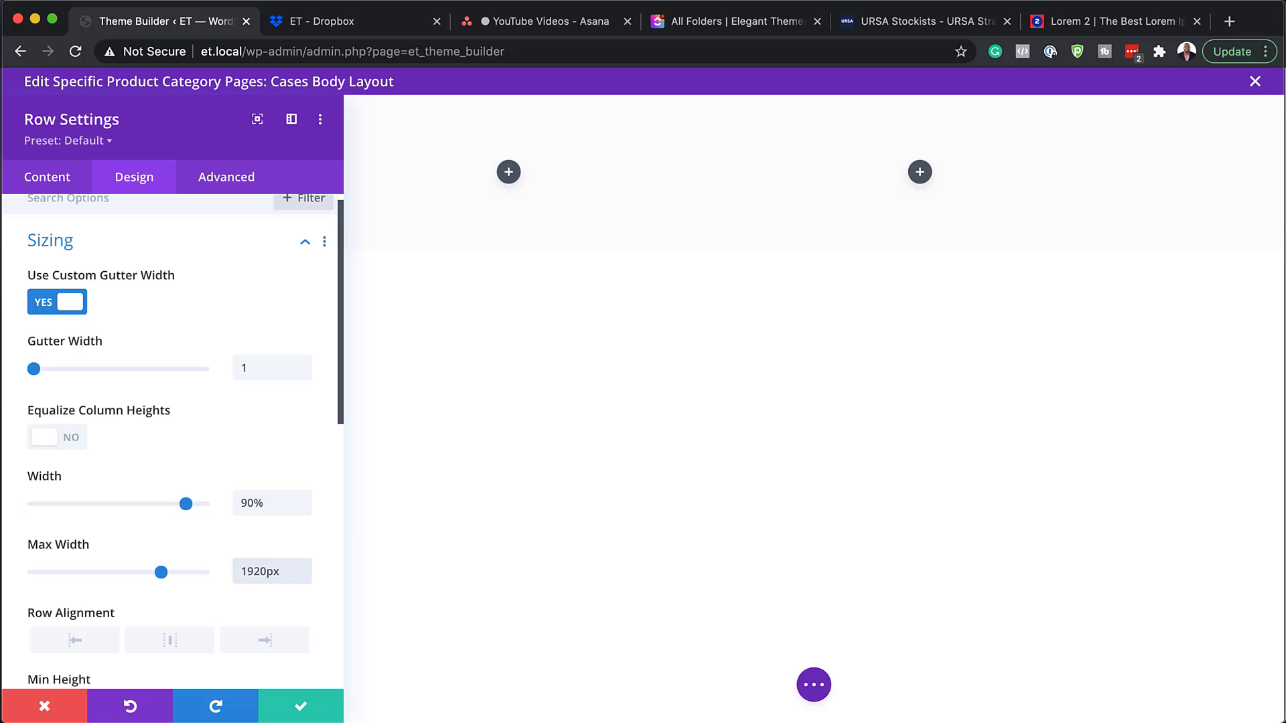
left_click(307, 241)
left_click(305, 242)
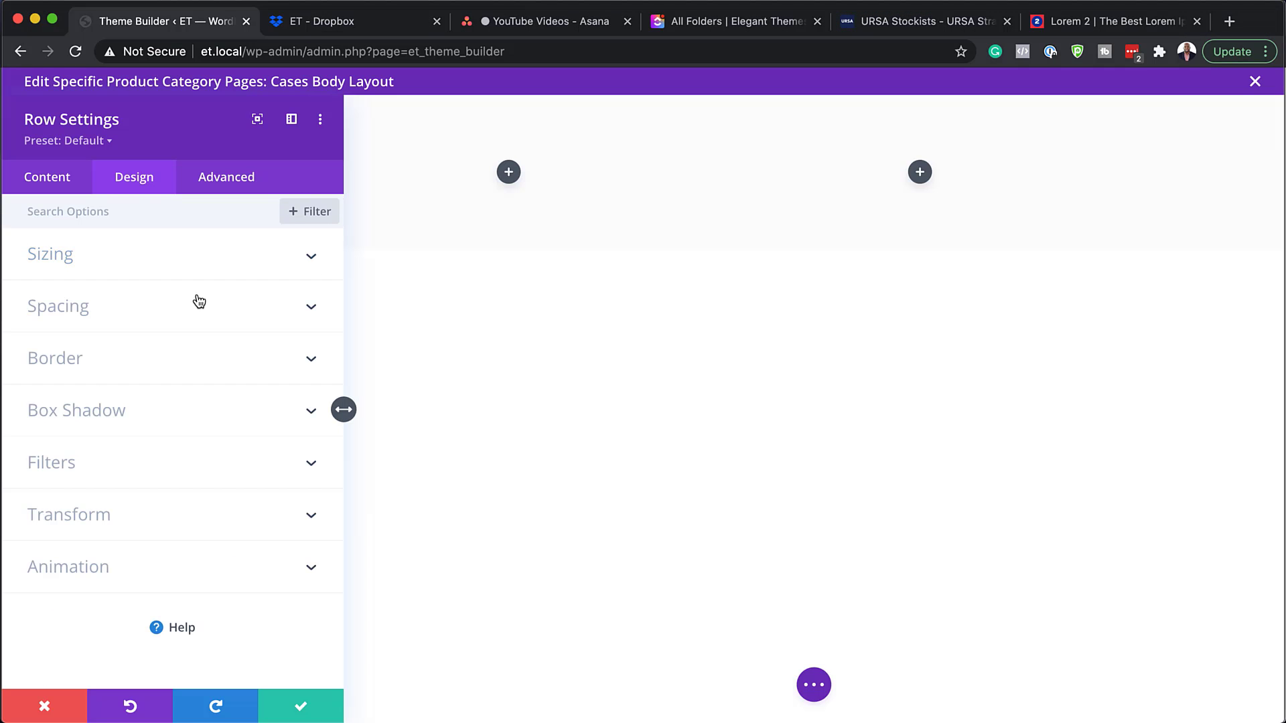
Set the row's left and right margins to auto and its top padding to 100px, and close the row settings
left_click(68, 315)
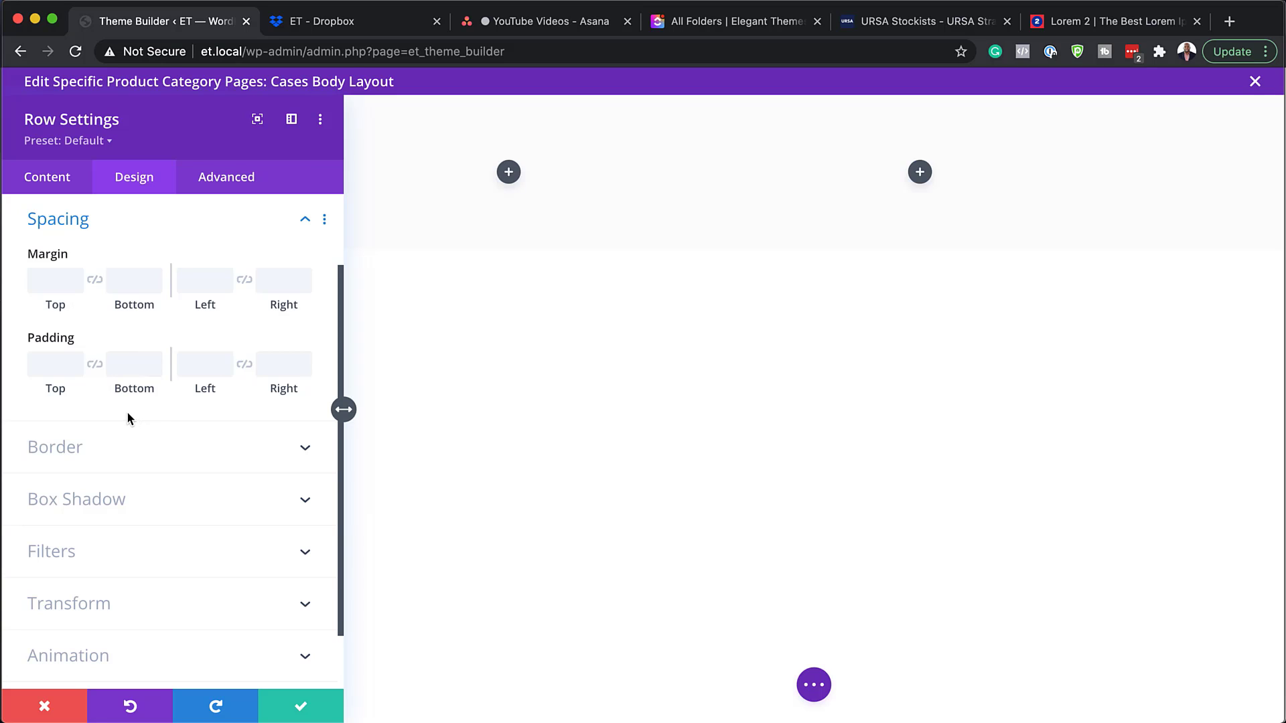
left_click(206, 285)
type("auto")
left_click(245, 283)
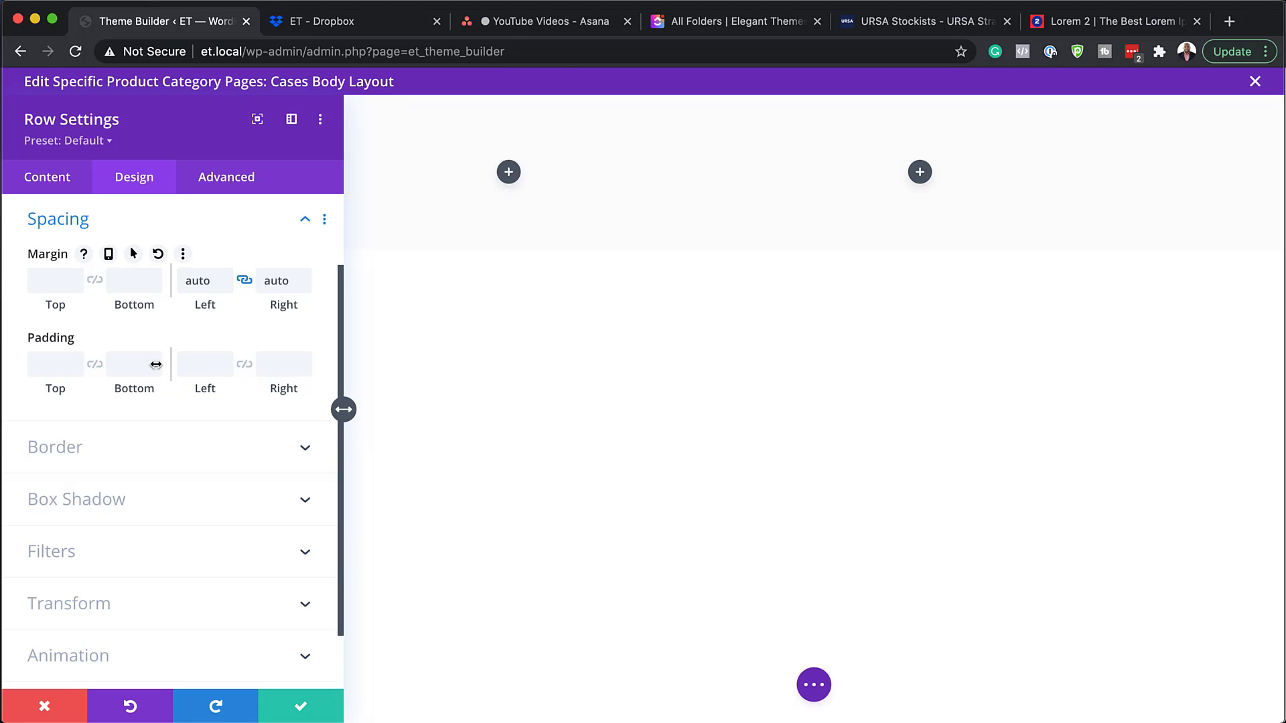
type("100px")
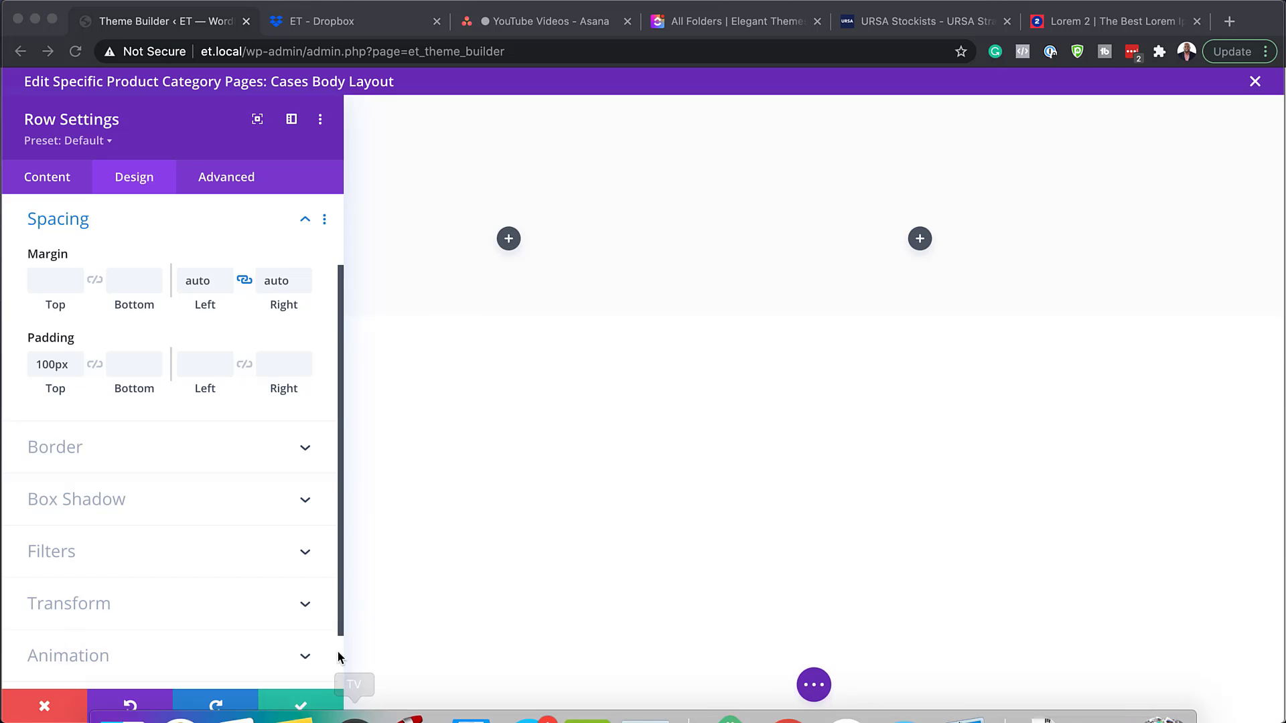
left_click(338, 407)
key("Escape")
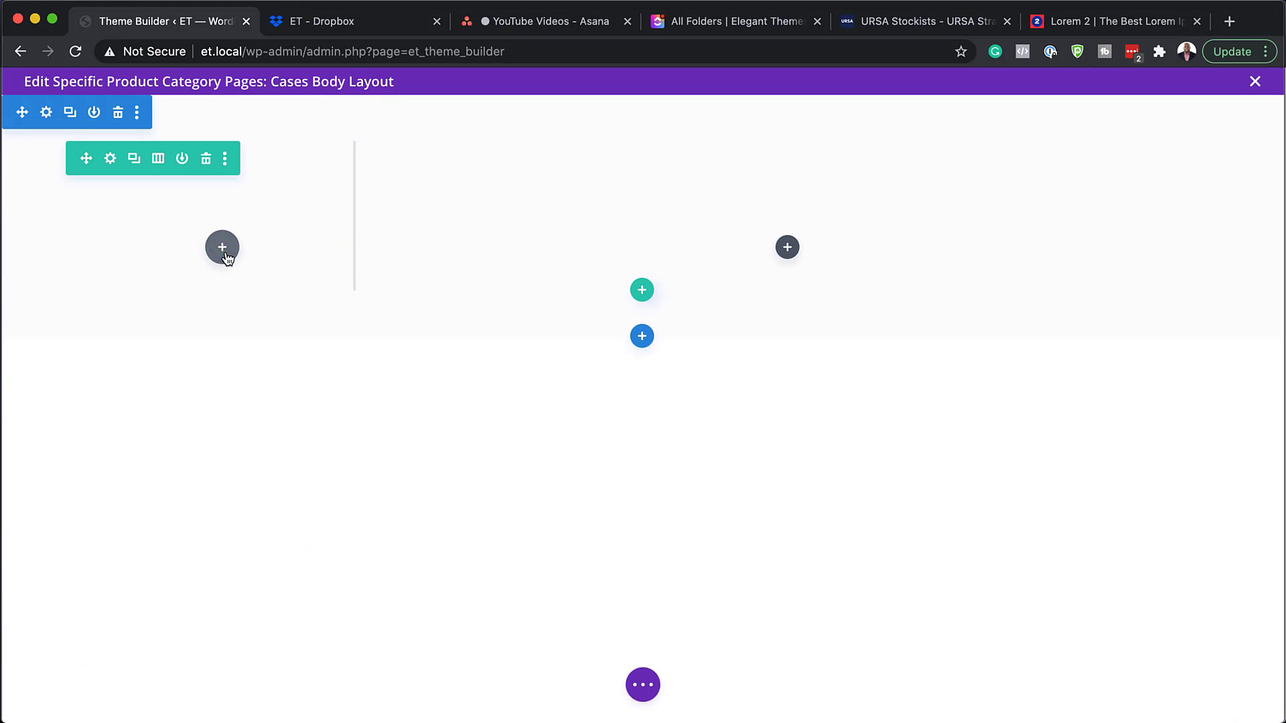
Add a Post Title module to the row's one-quarter column and turn off its meta and featured image
left_click(222, 248)
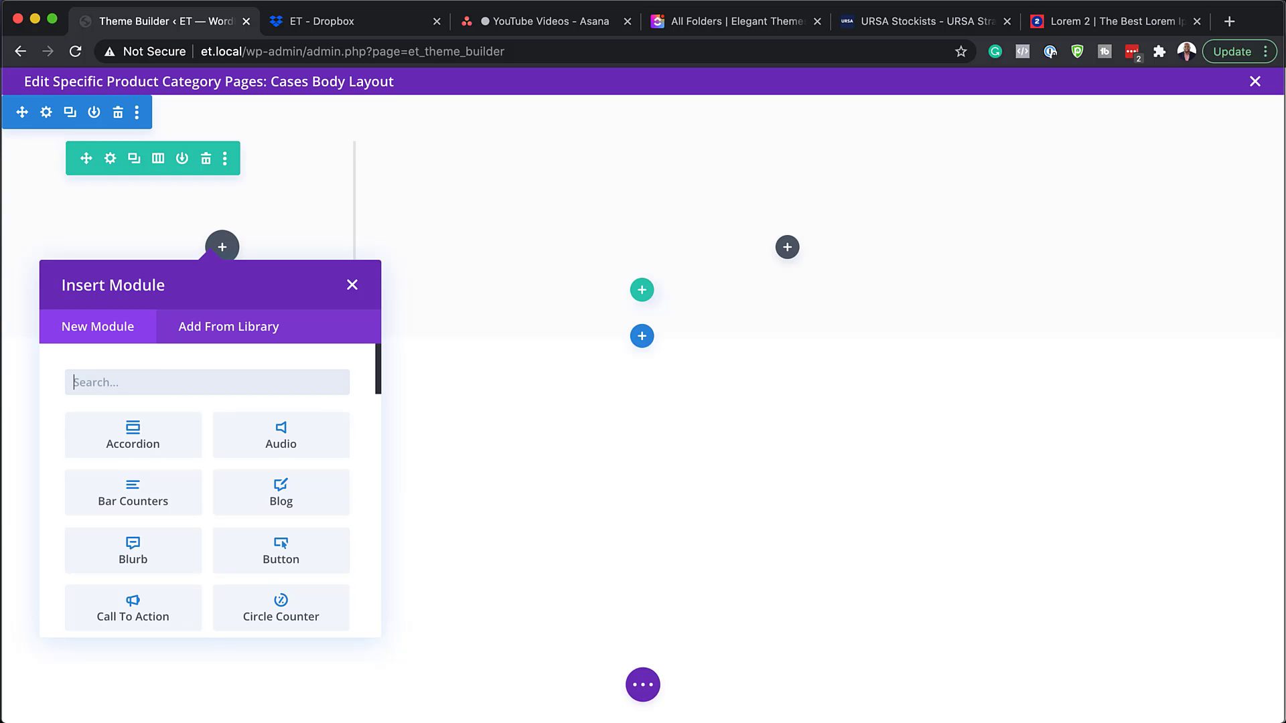
type("pos")
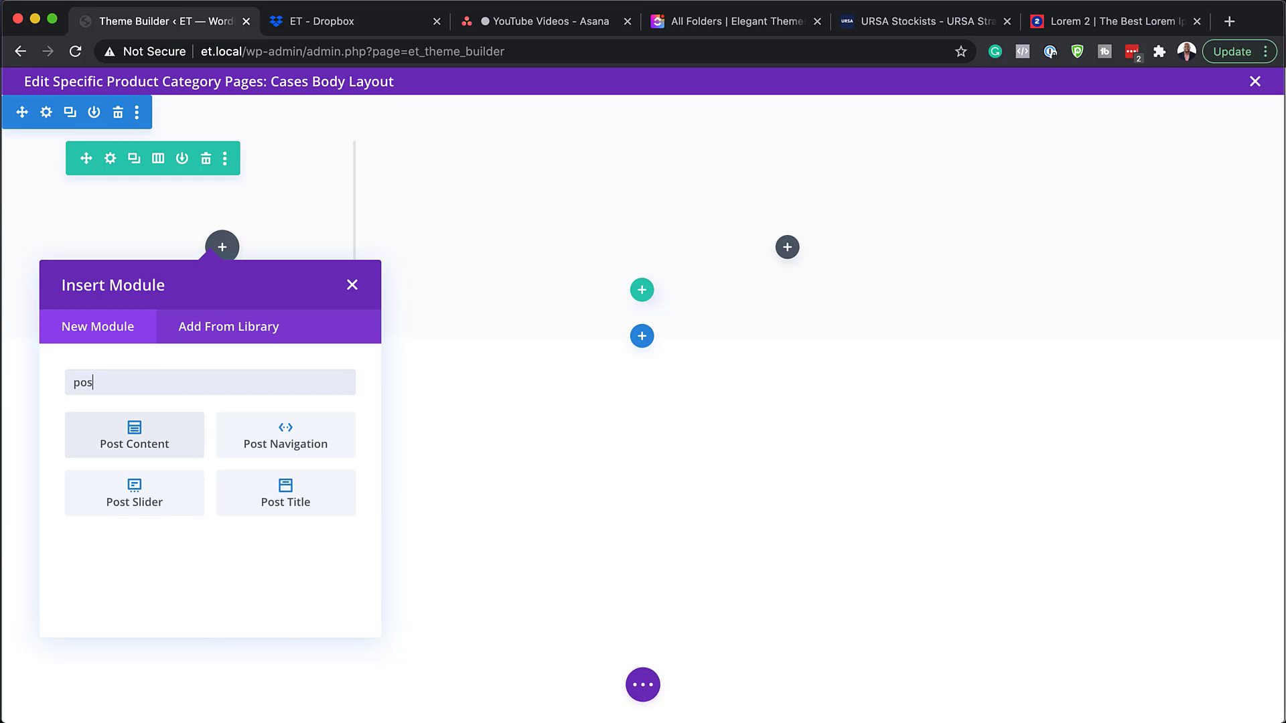
left_click(294, 501)
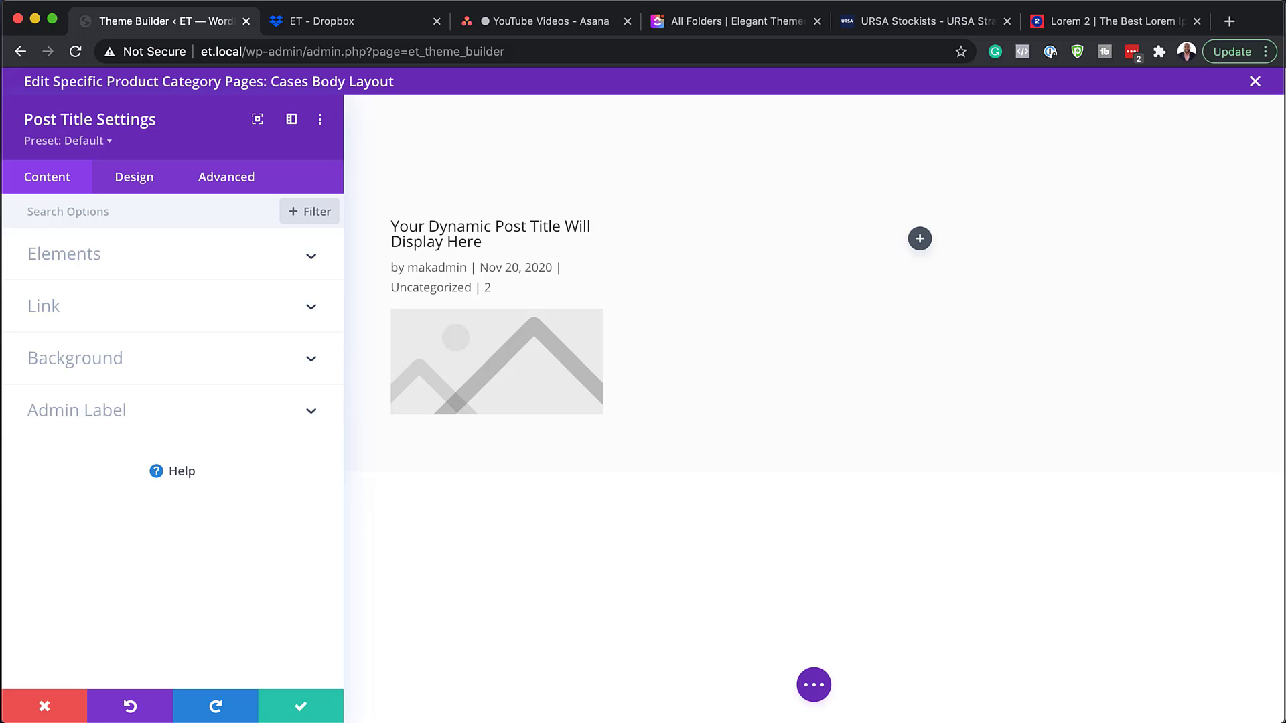
left_click(91, 256)
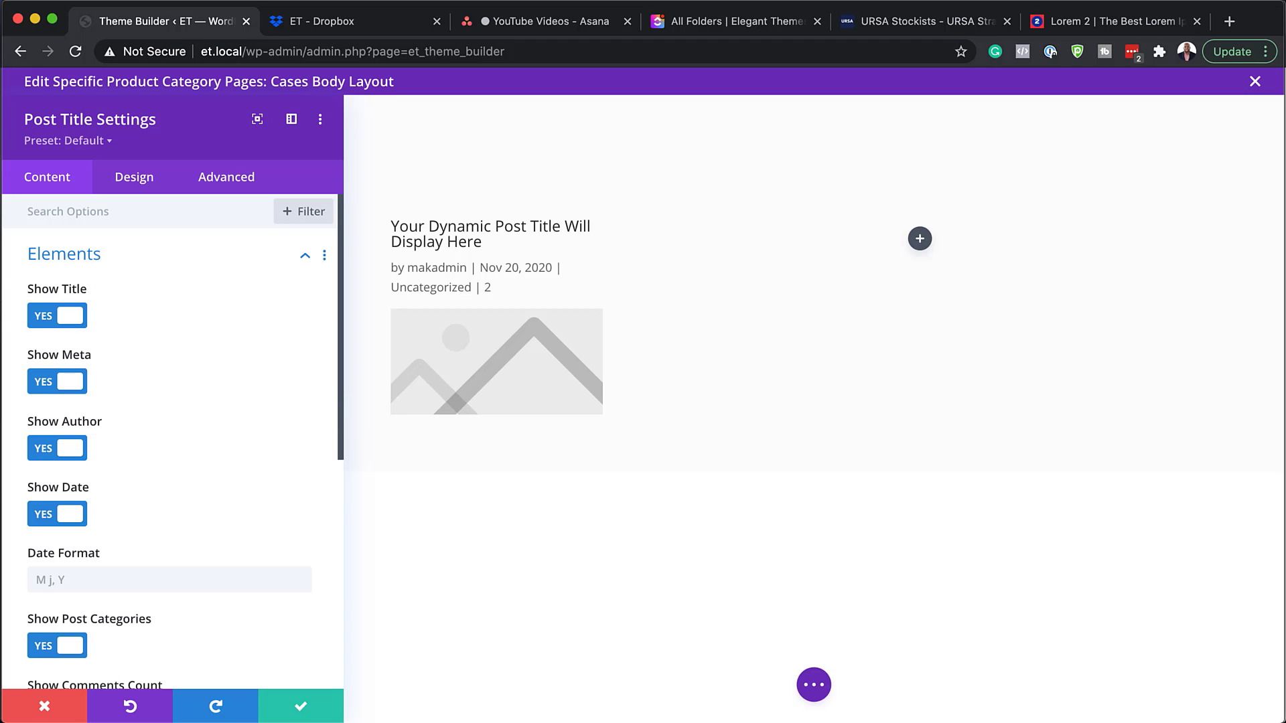
left_click(47, 384)
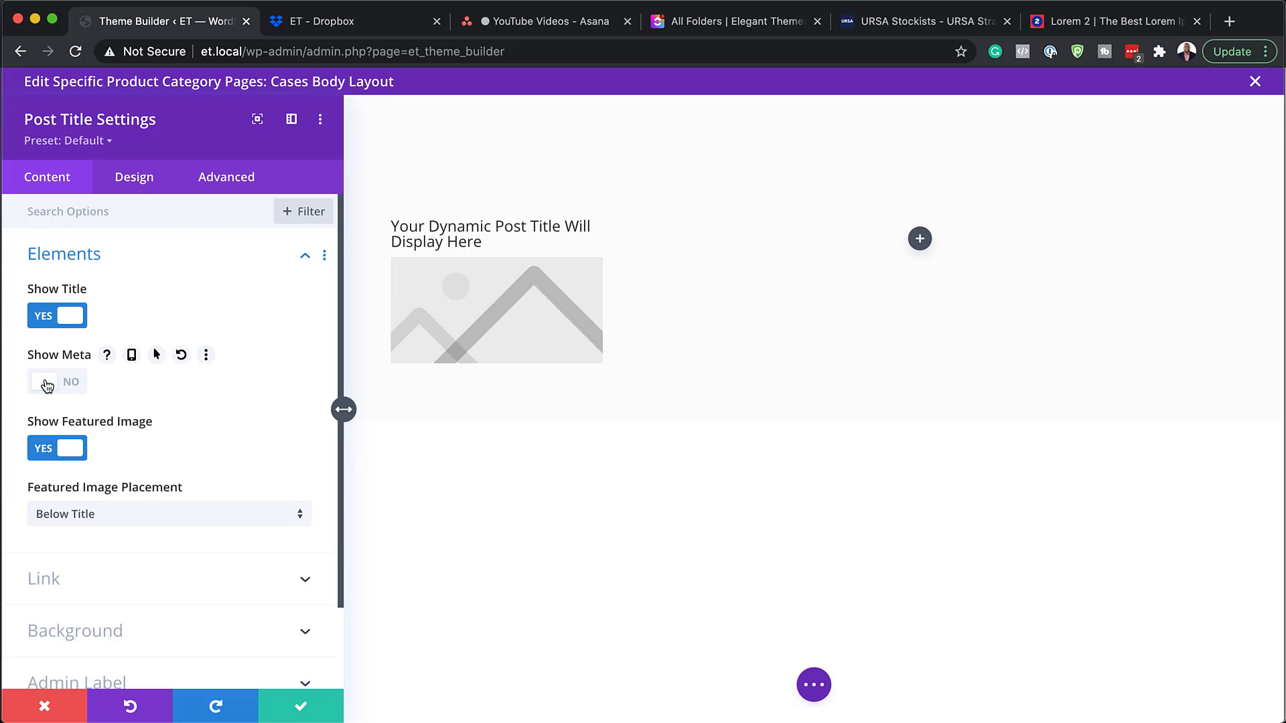
left_click(47, 452)
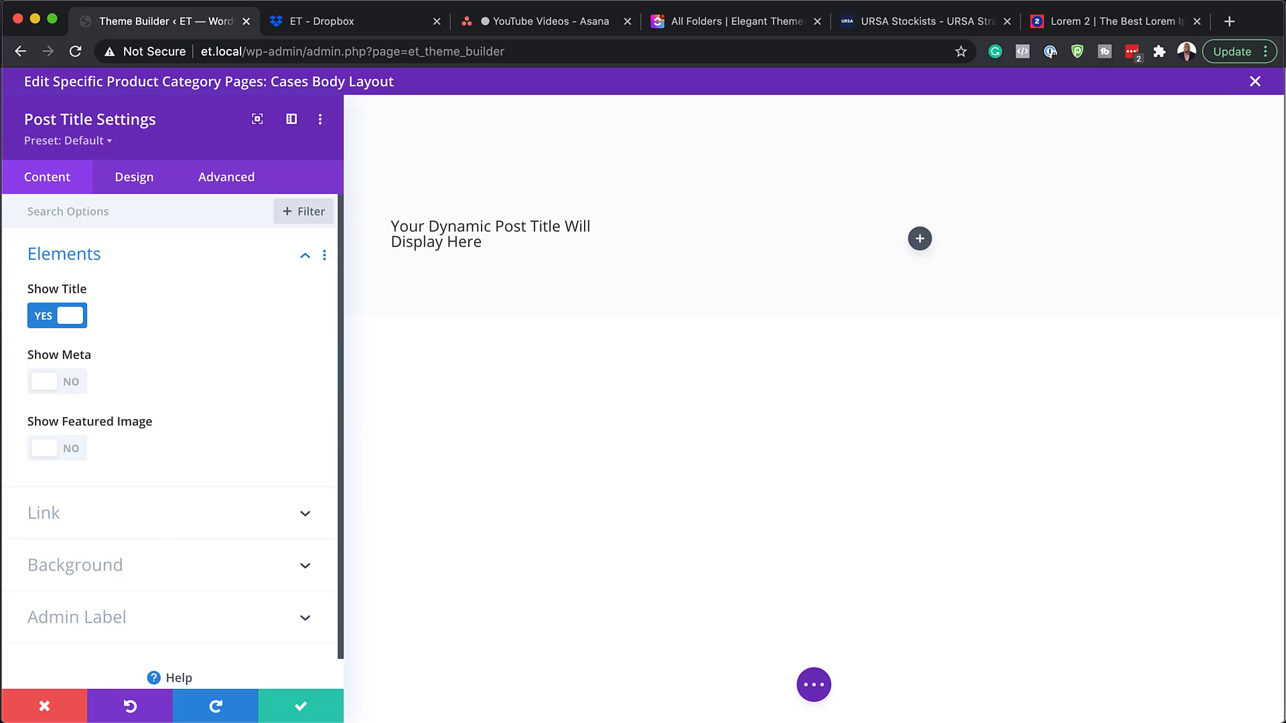
Set the Post Title module's background color to #e8e8e8
left_click(106, 565)
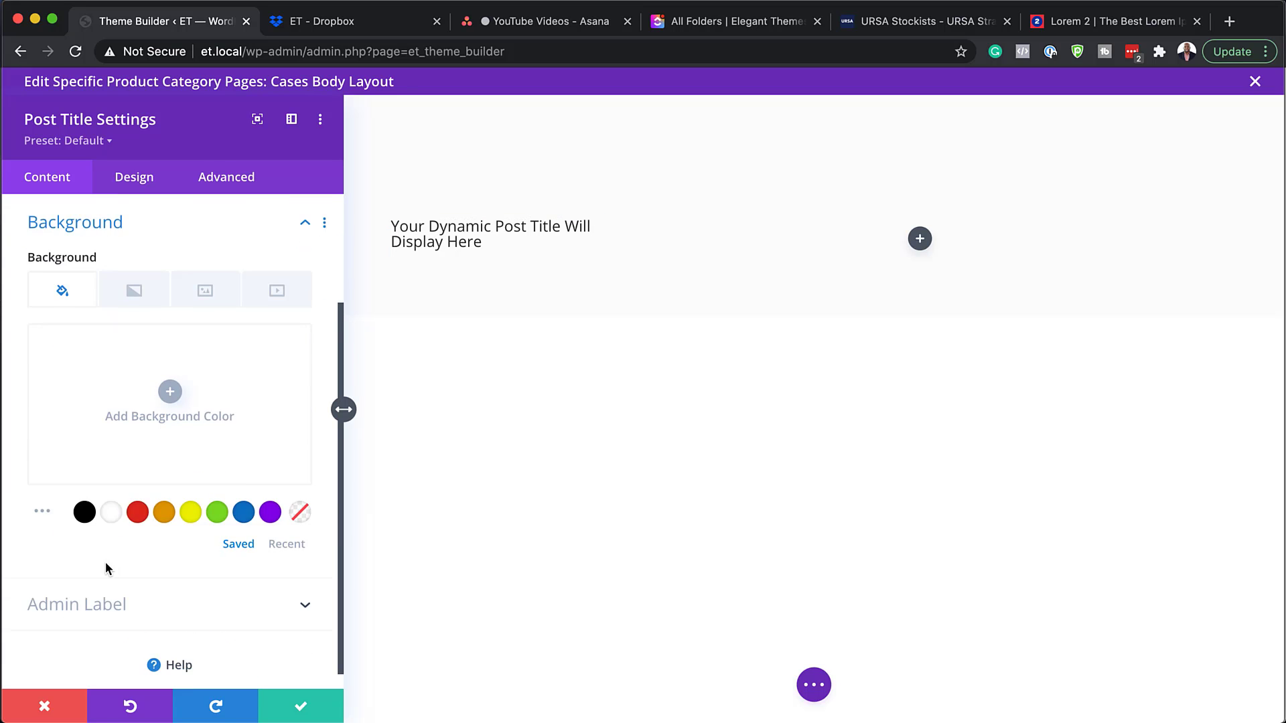
left_click(169, 389)
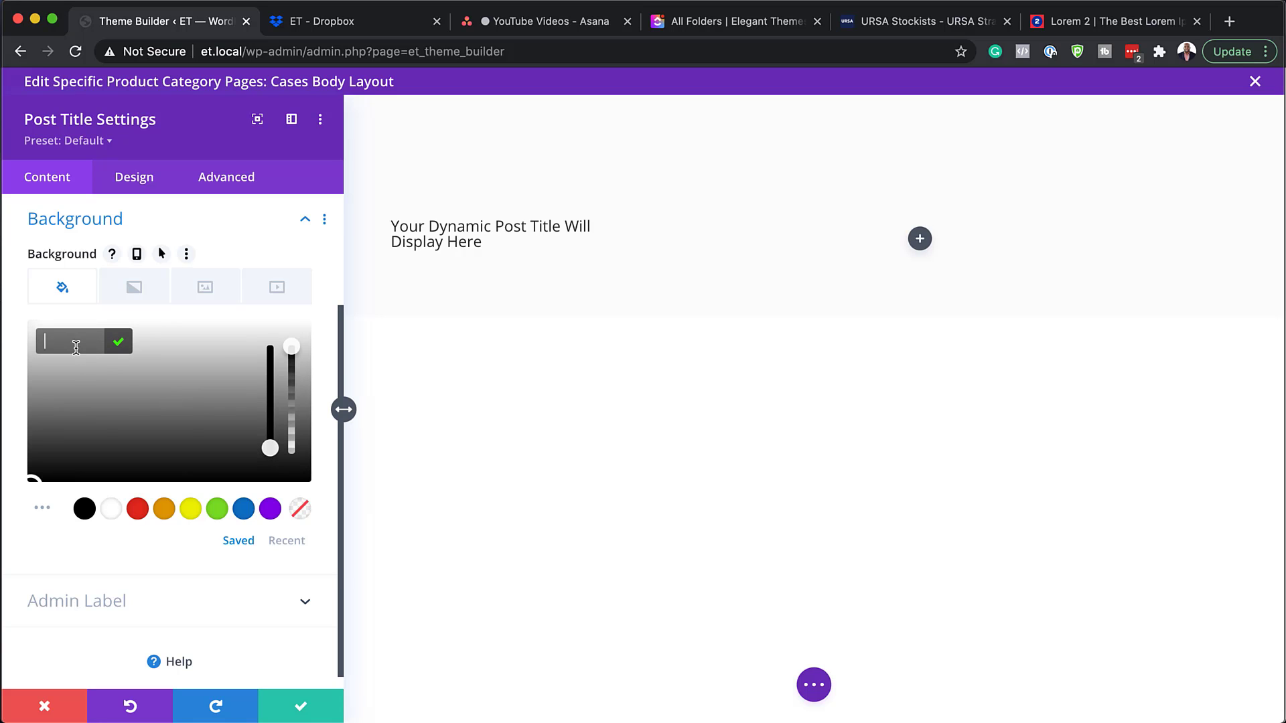
type("#e8e8e8")
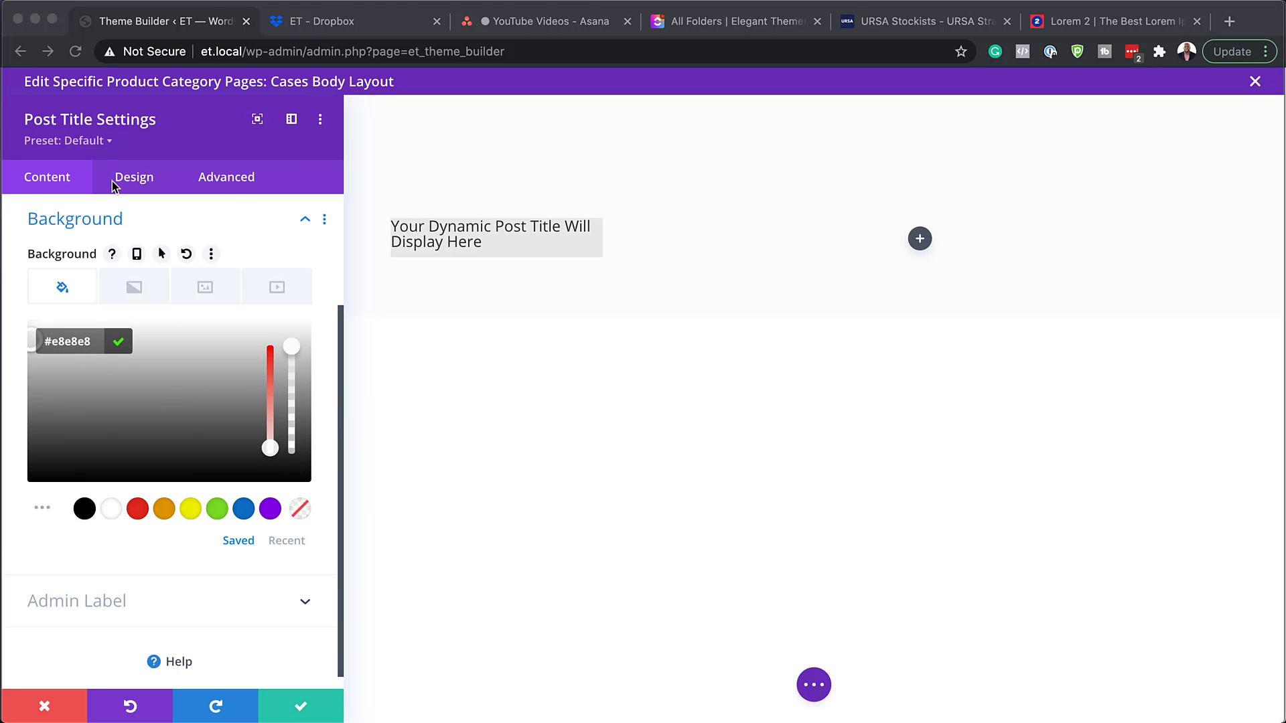
Style the module's title text in Josefin Sans with bold weight and uppercase font style
left_click(145, 182)
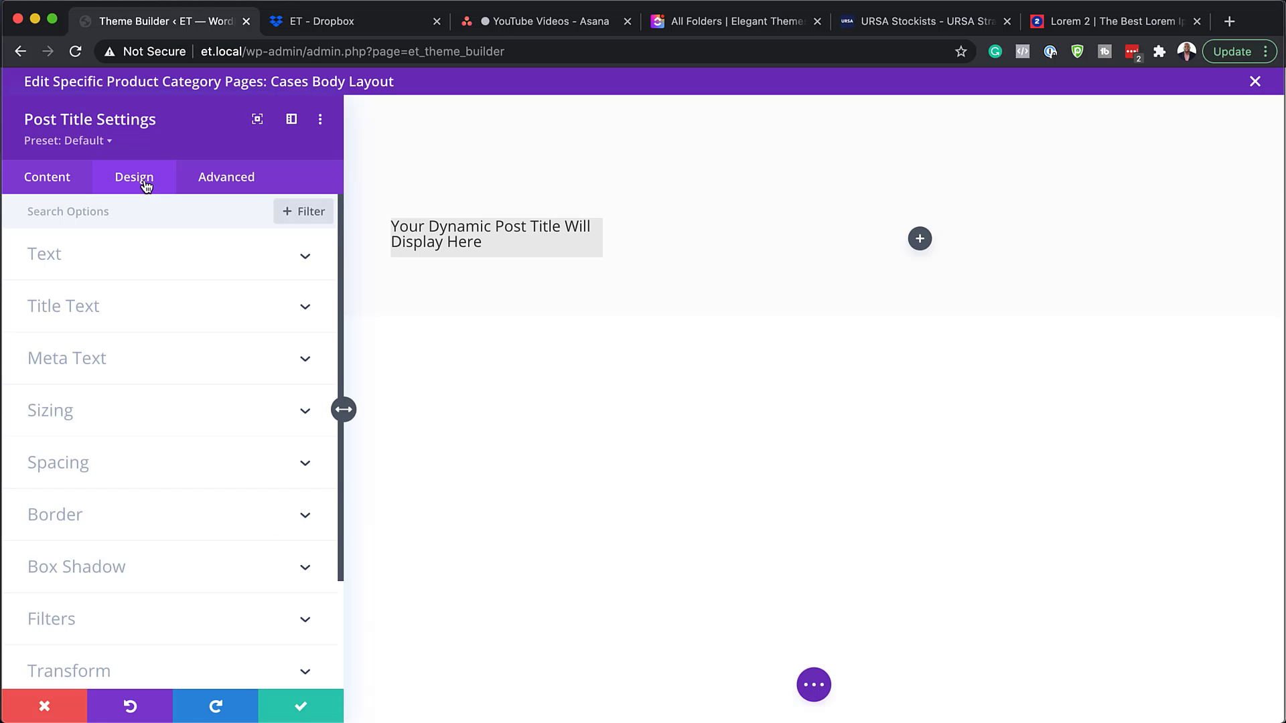
mouse_move(392, 219)
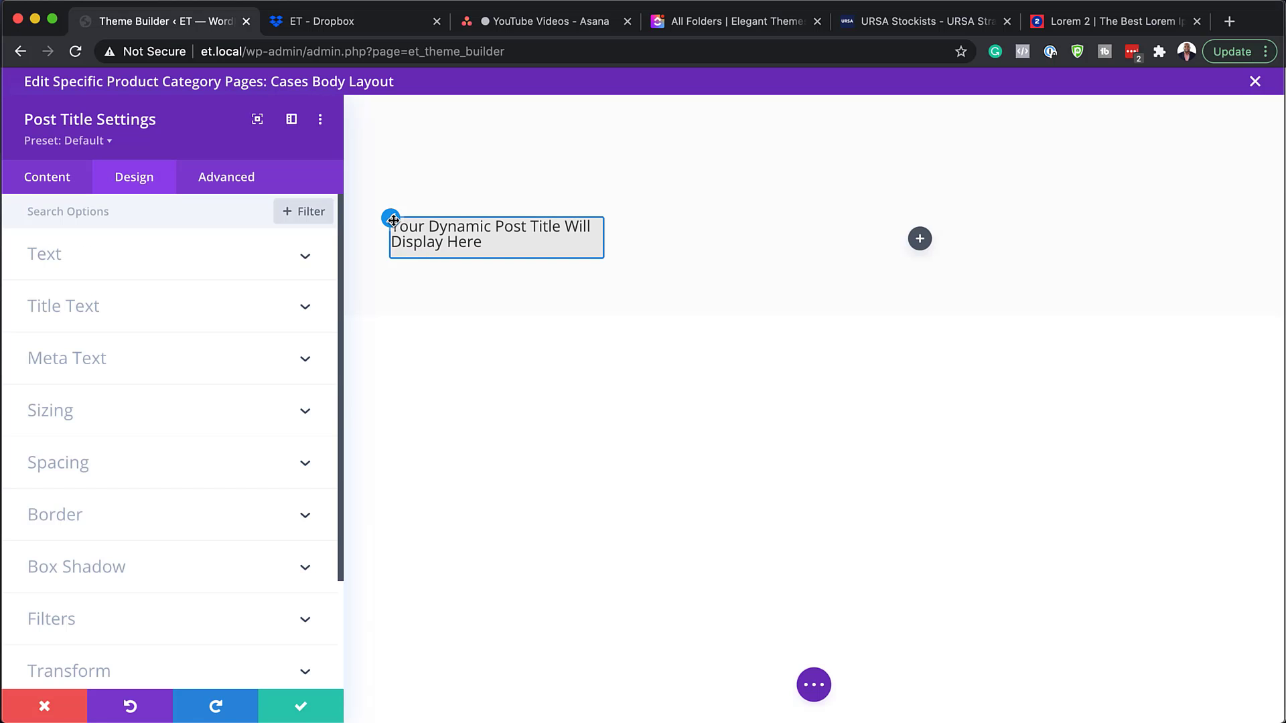
left_click(179, 306)
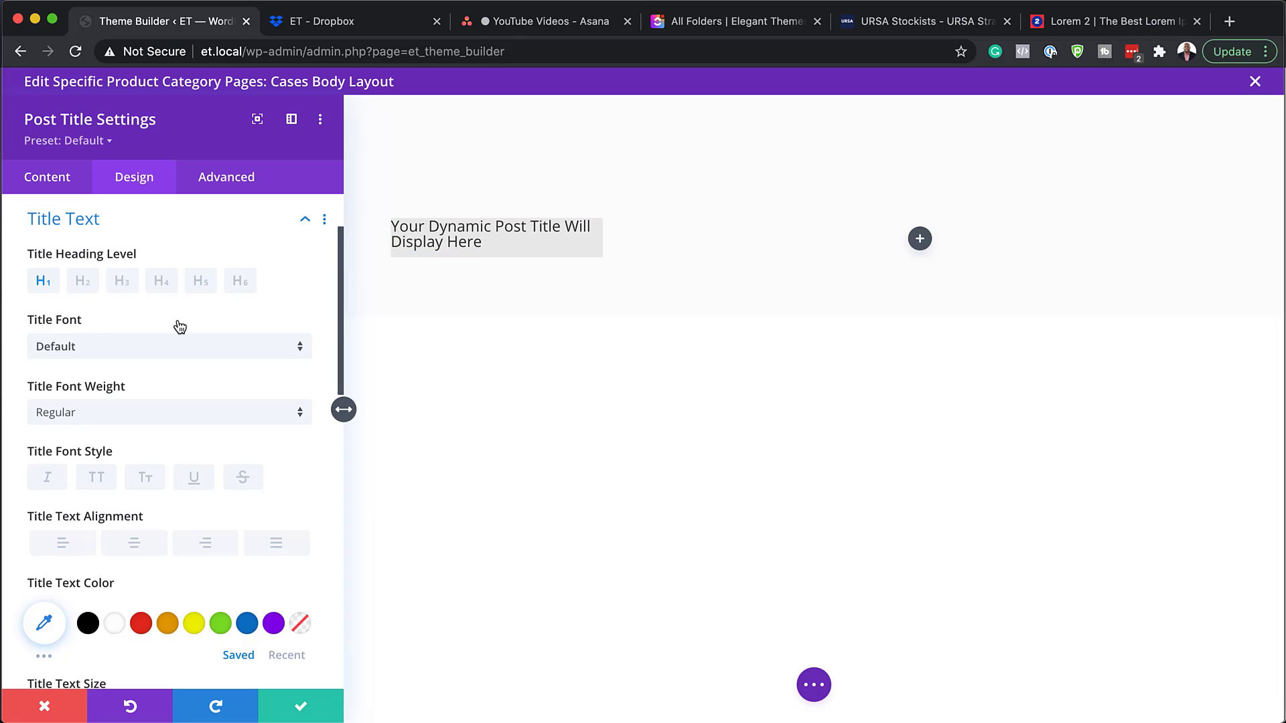
left_click(99, 350)
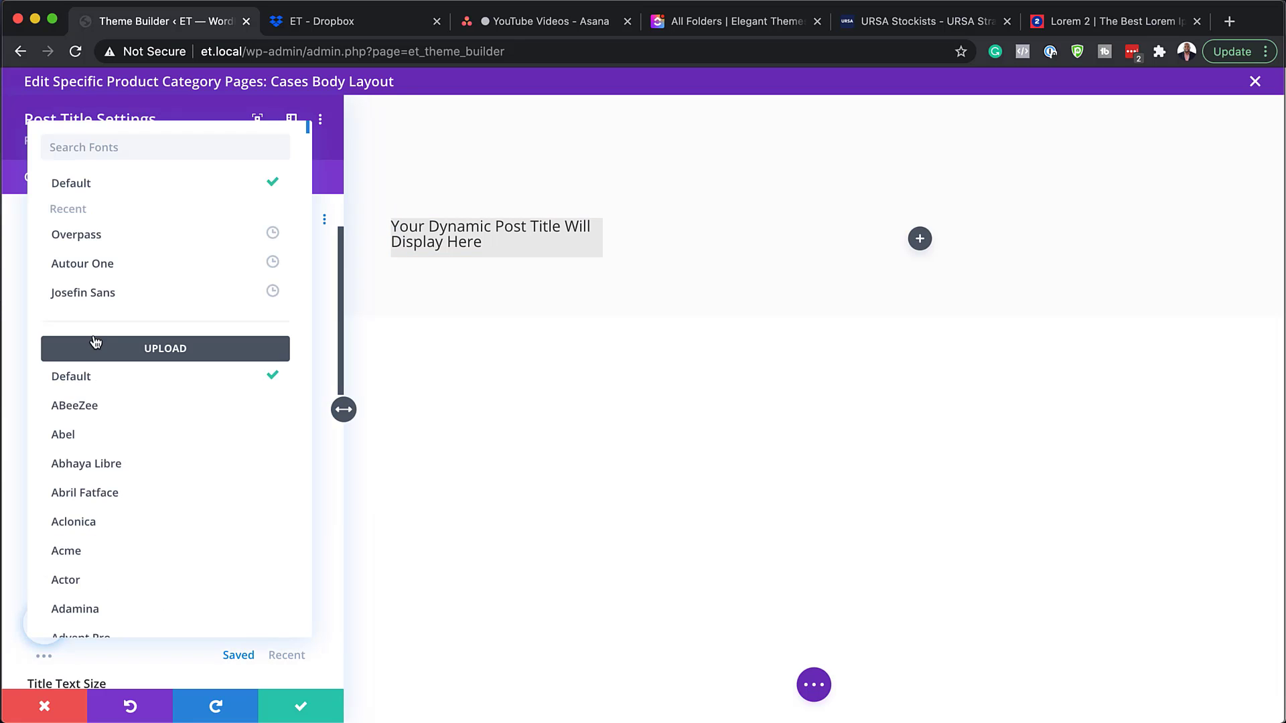
left_click(122, 299)
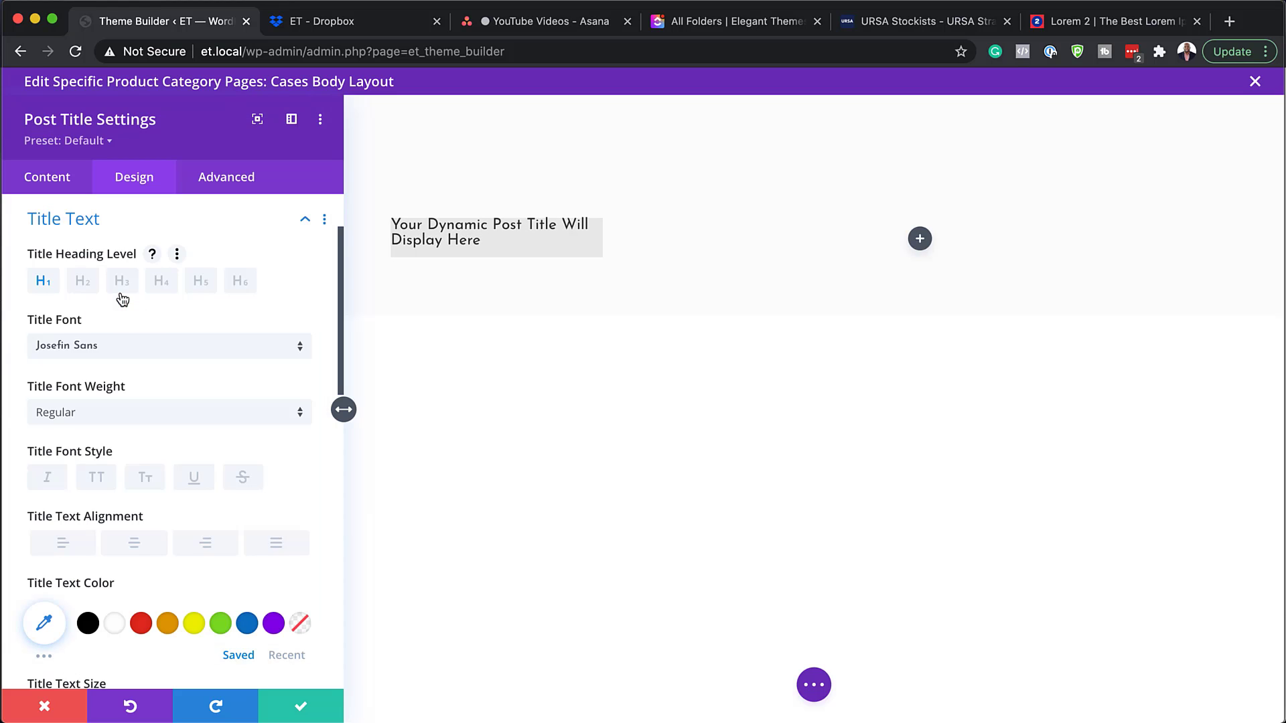
left_click(106, 412)
left_click(109, 545)
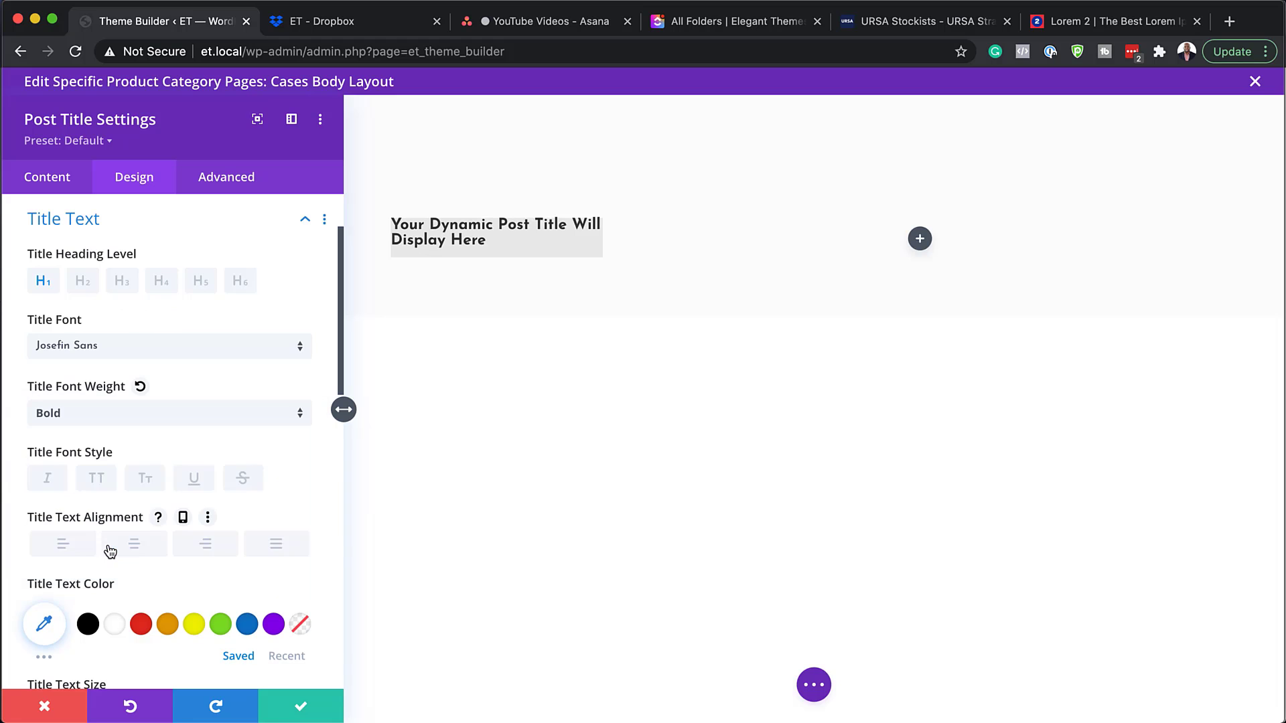
left_click(98, 480)
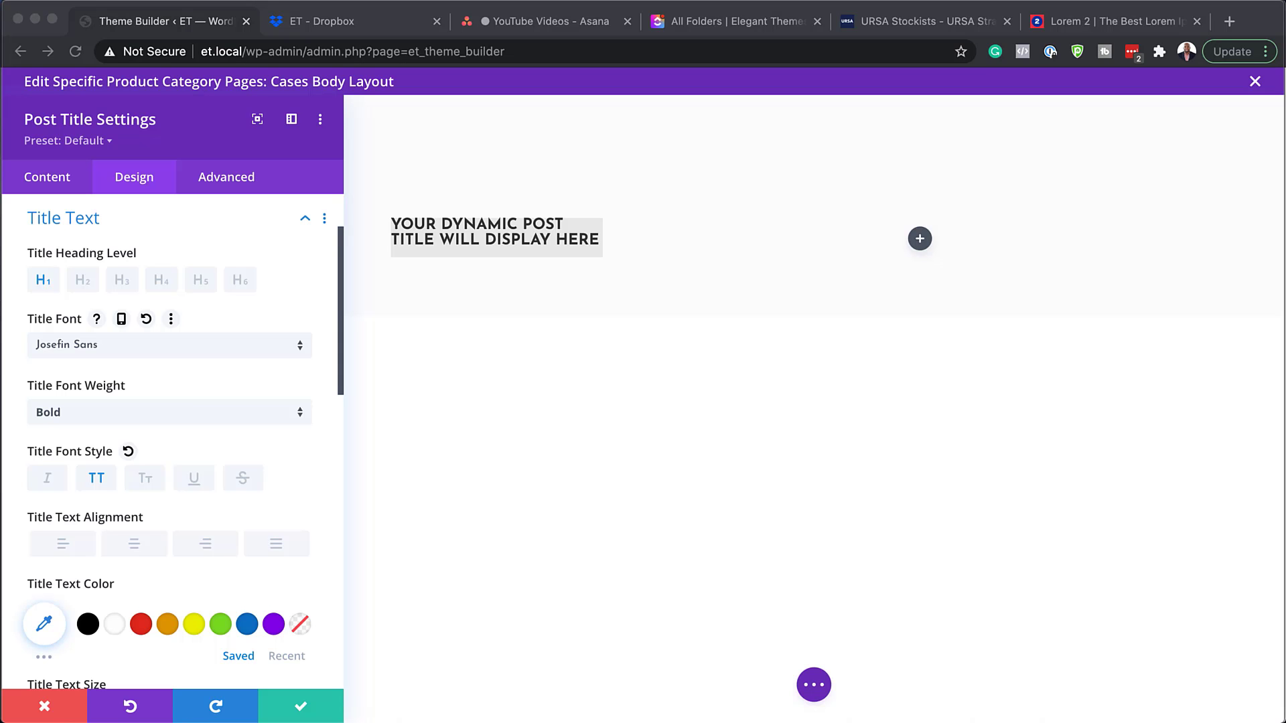
Set the title text color to #4a0000 and its desktop text size to 32px
left_click(47, 628)
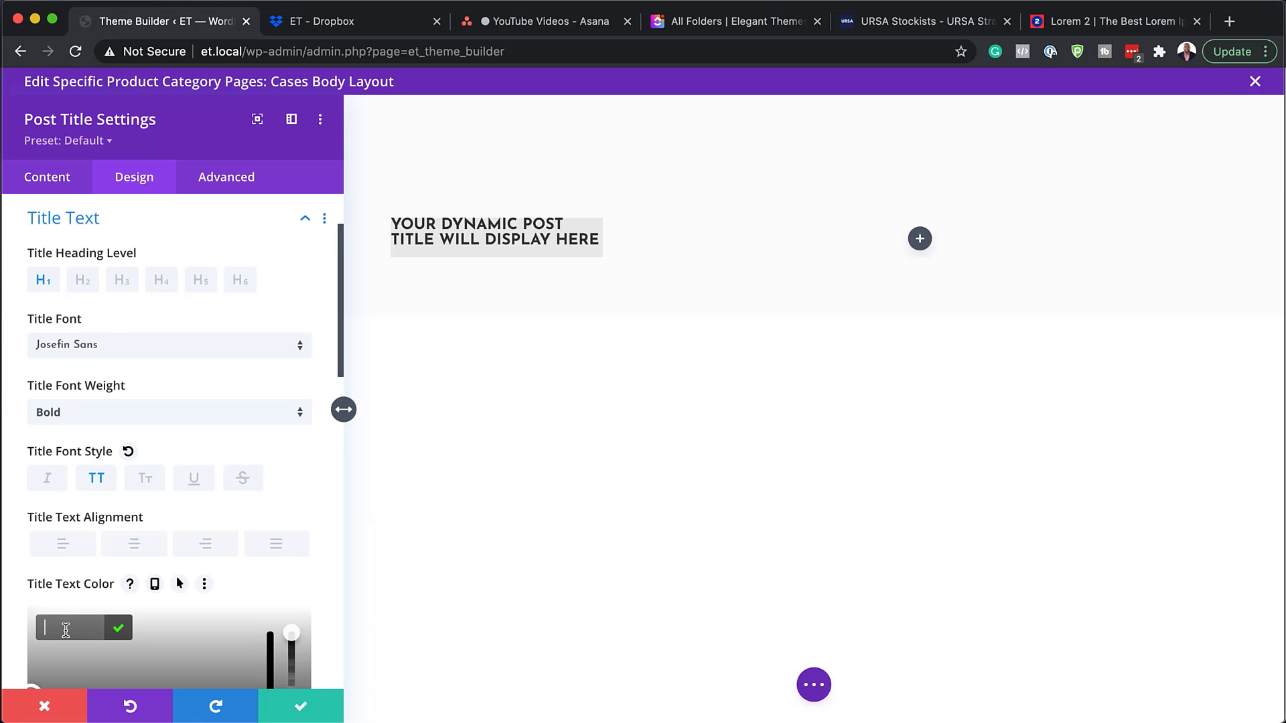
type("#4a0000")
scroll(201, 536, "down", 5)
left_click(258, 491)
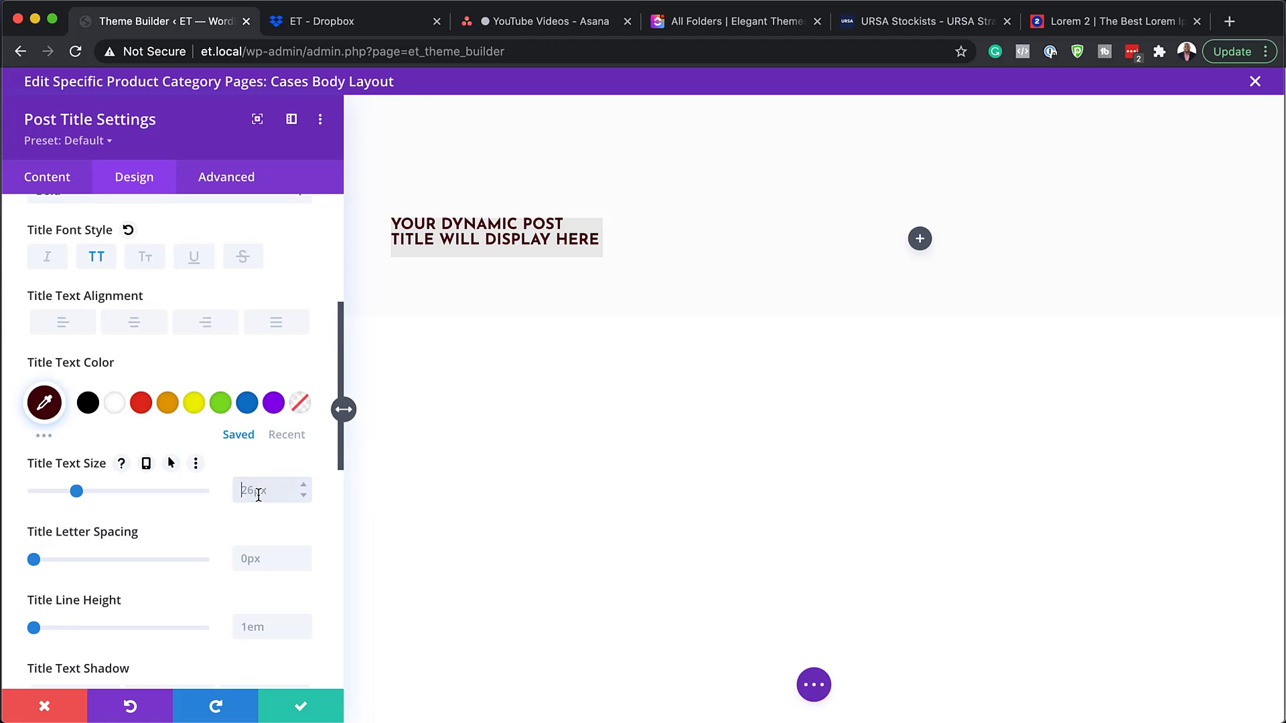
type("32px")
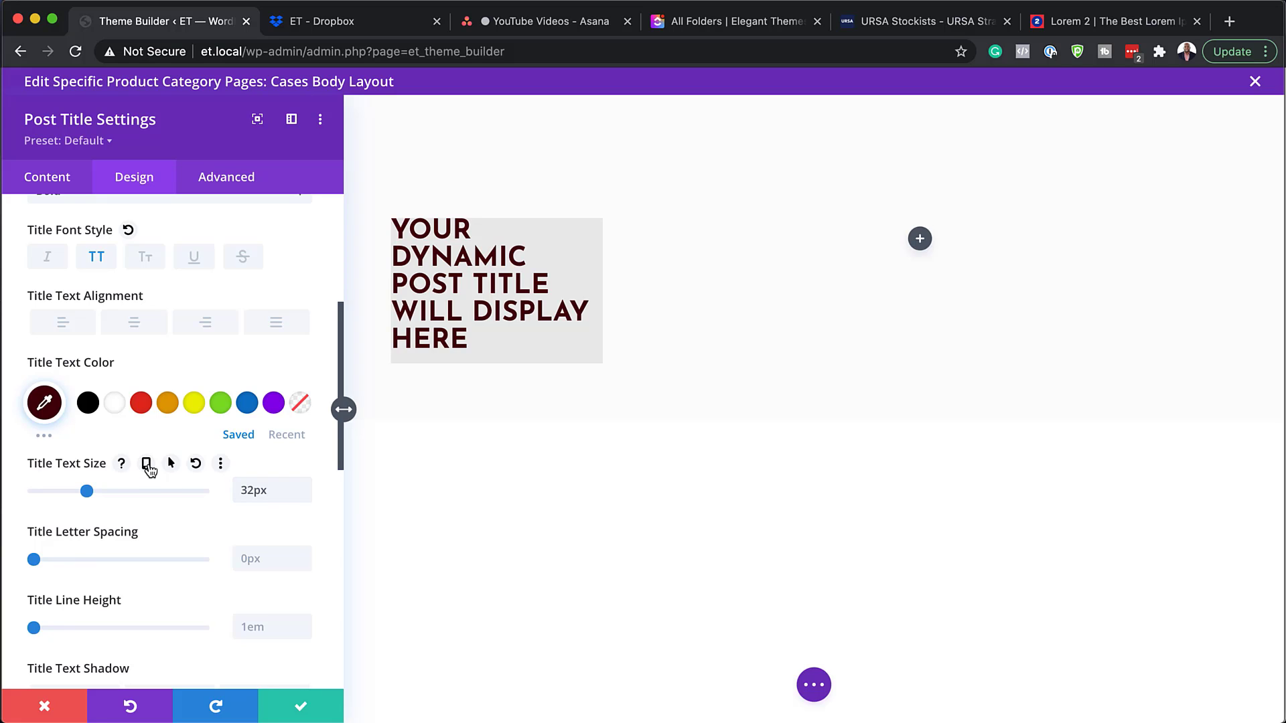
Enable responsive title text sizes with 28px for tablet and 30px for phone, and return to the desktop view
left_click(146, 465)
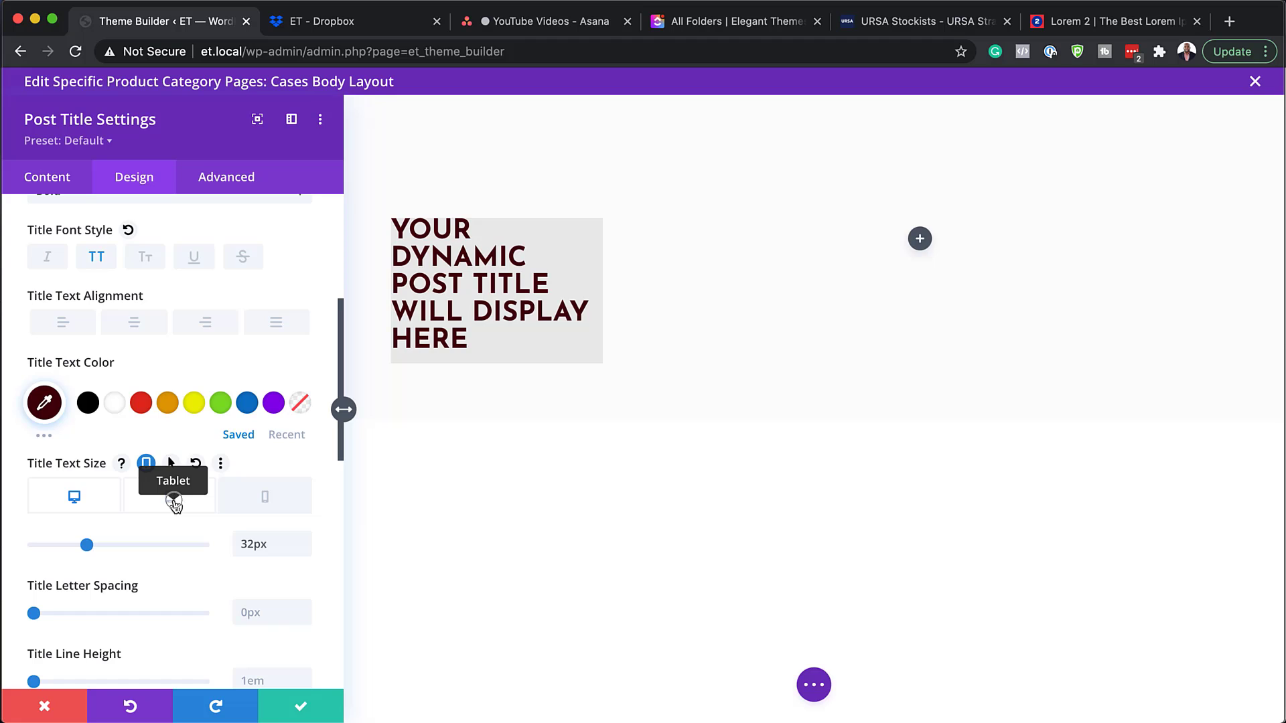
left_click(173, 499)
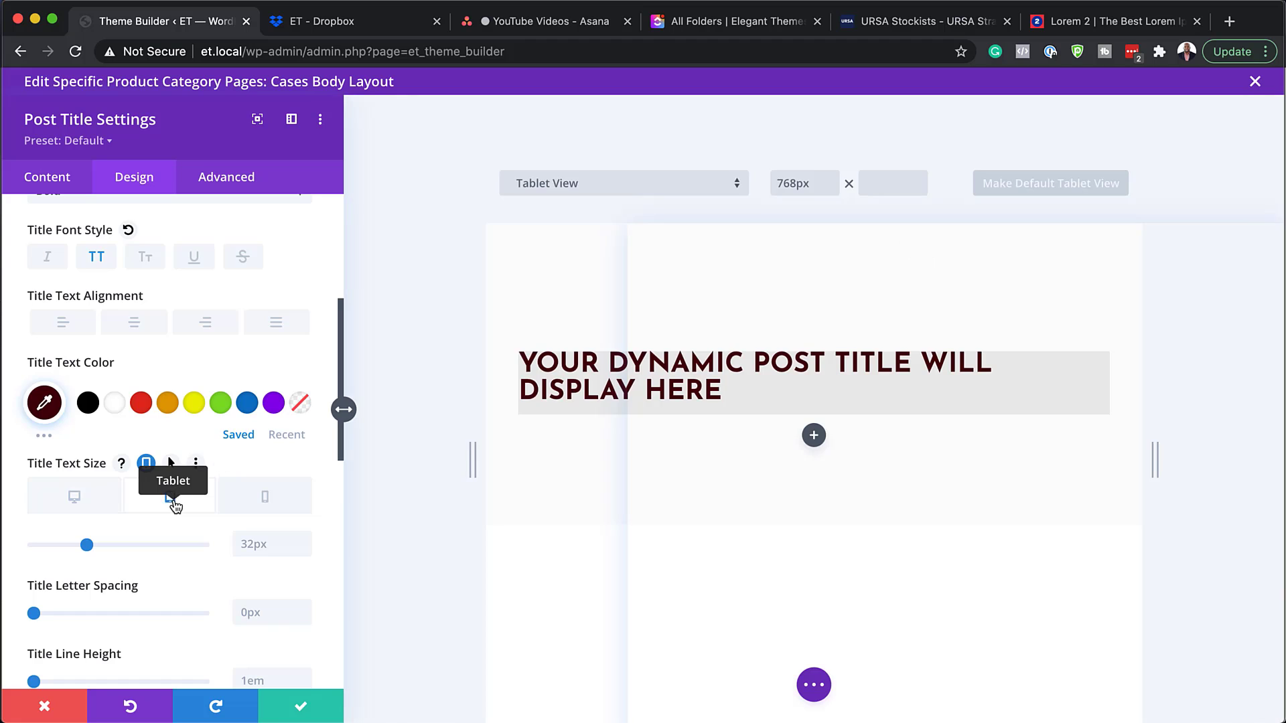
left_click(256, 544)
key("Down")
key("Down")
key("Down")
key("Down")
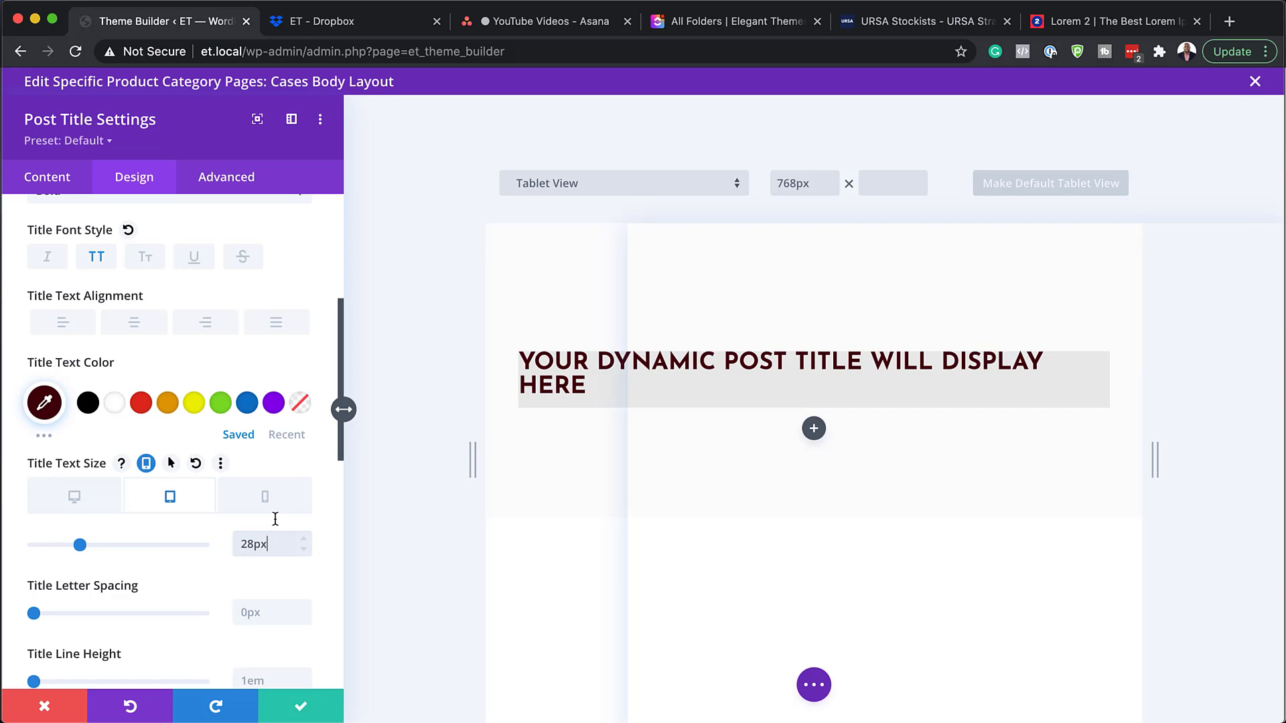
left_click(265, 498)
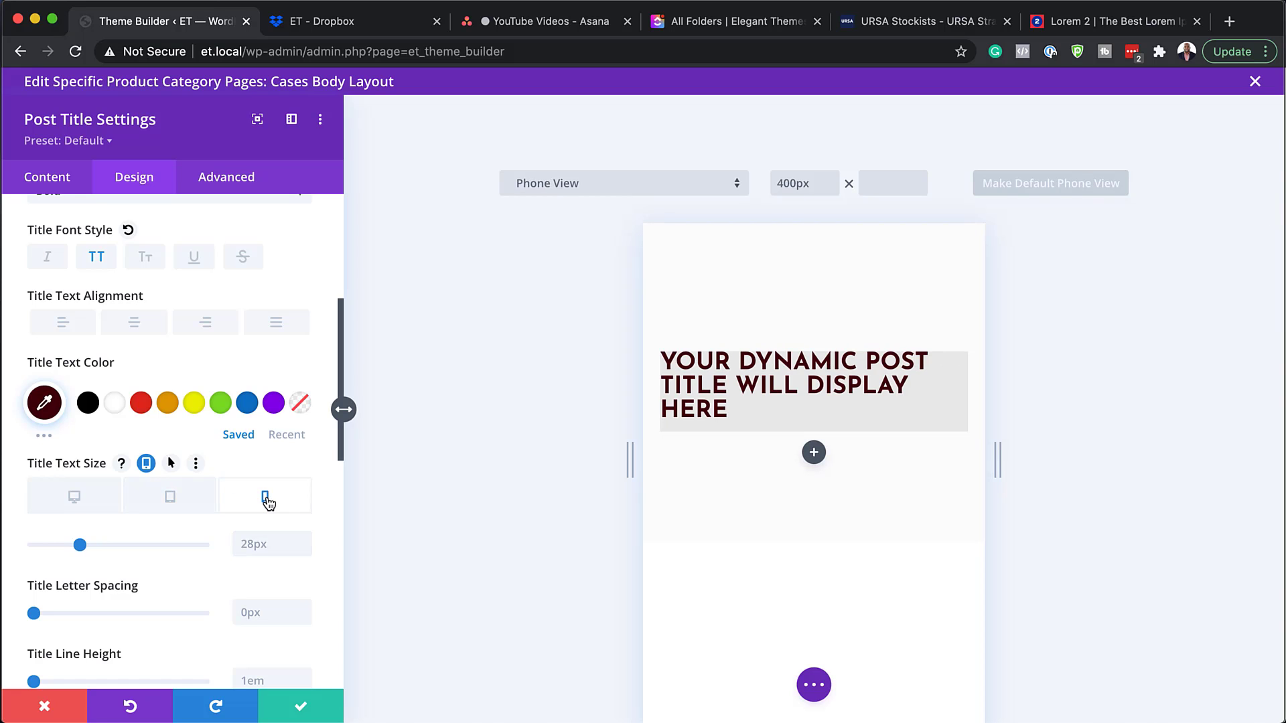
left_click(253, 544)
left_click(303, 538)
left_click(303, 539)
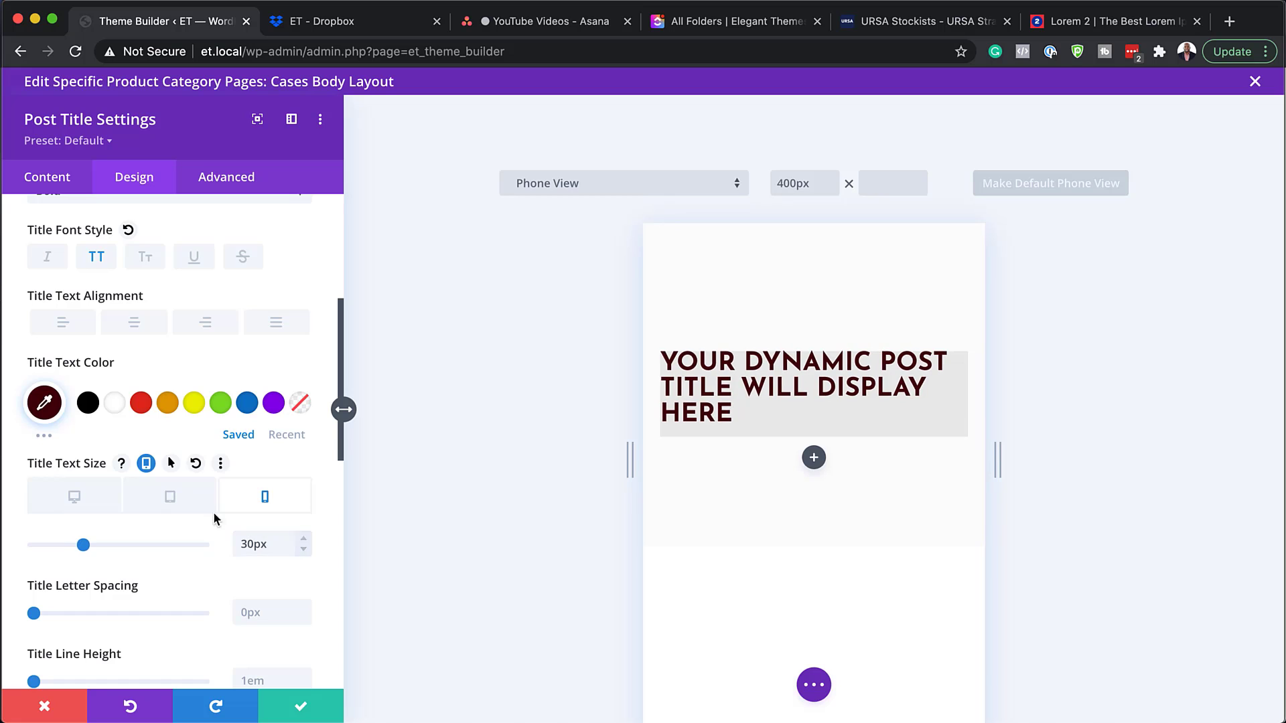
left_click(64, 504)
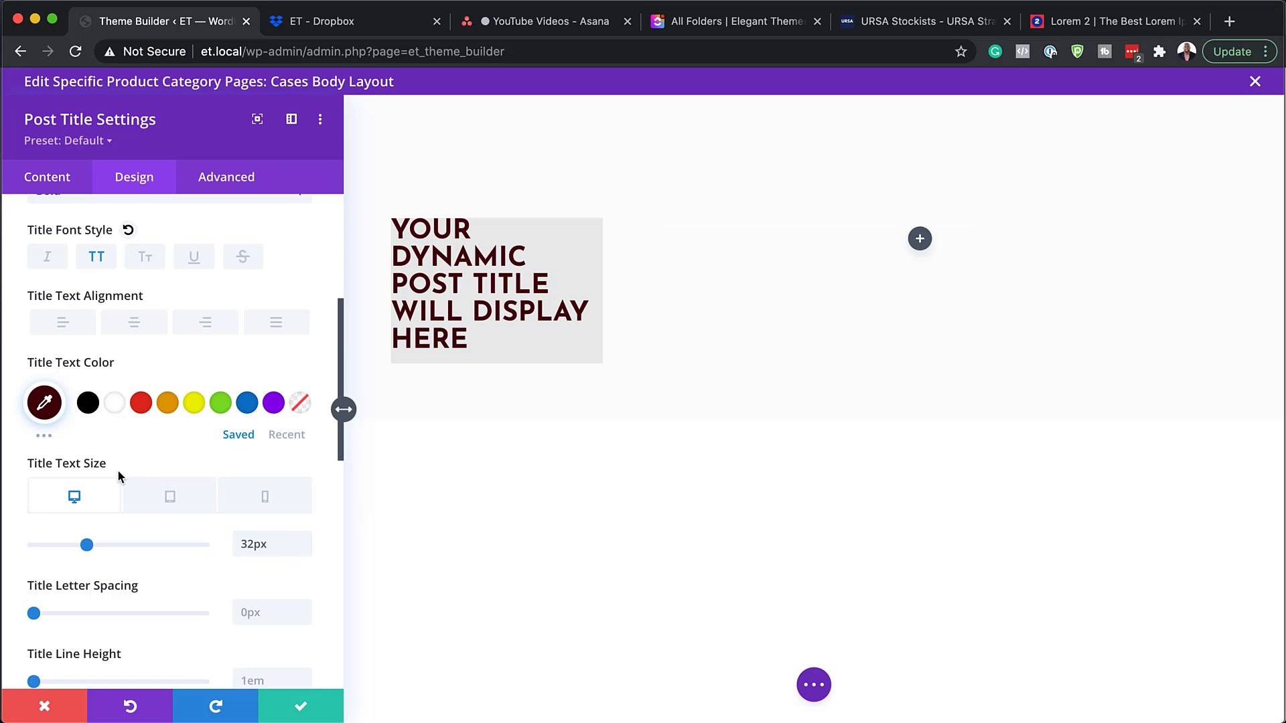
Set the title line height to 1.2em
scroll(202, 574, "down", 2)
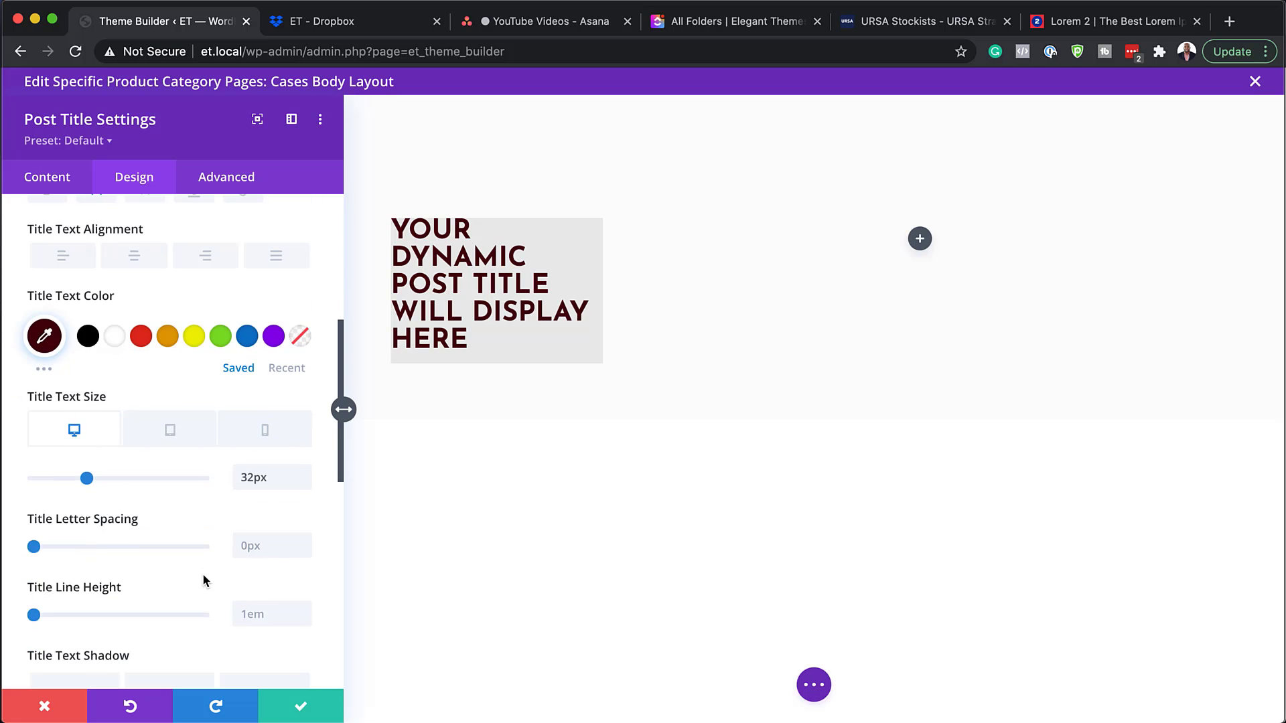
left_click(304, 609)
left_click(303, 608)
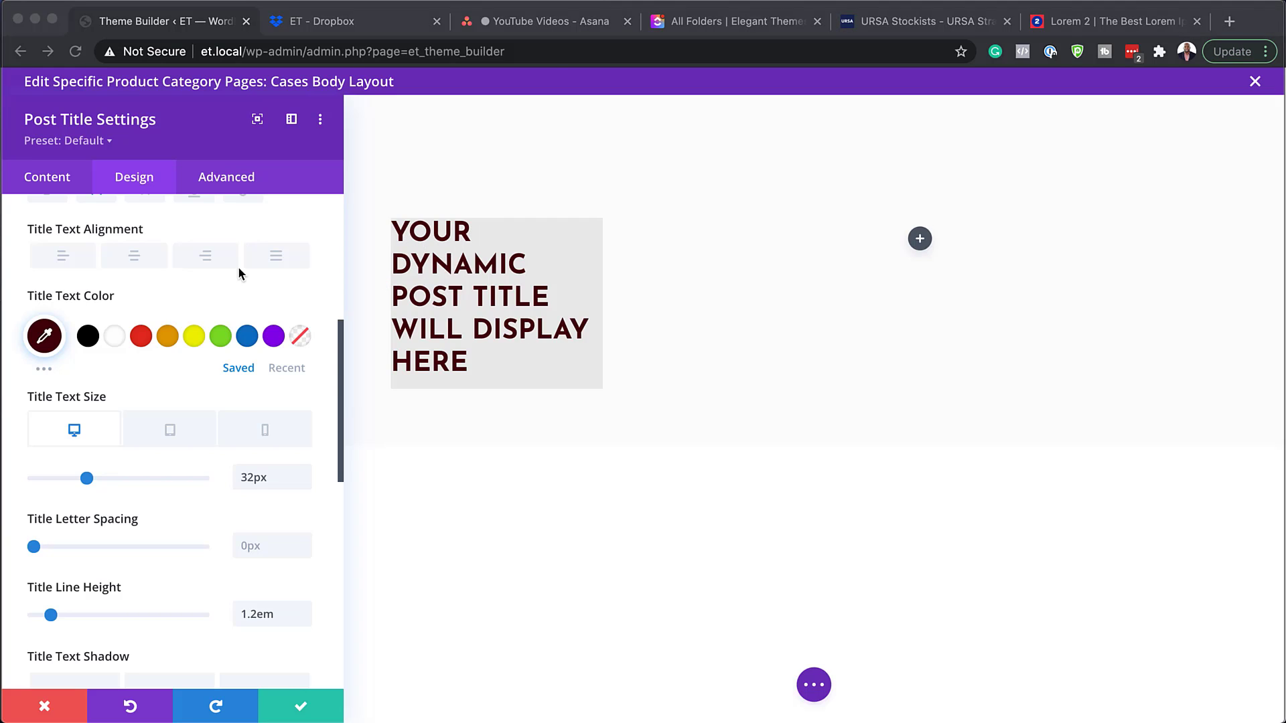
scroll(244, 361, "up", 8)
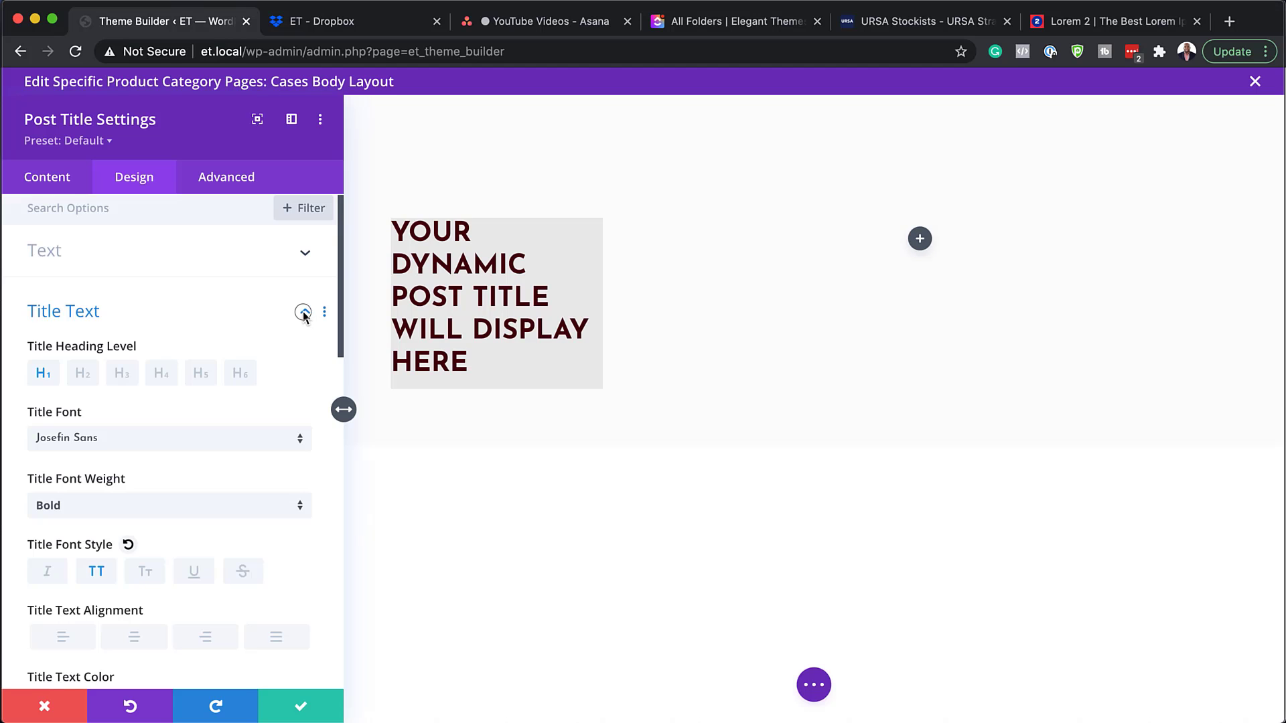
Set the Post Title module's padding to a linked 100px top and bottom and a linked 30px left and right
left_click(304, 313)
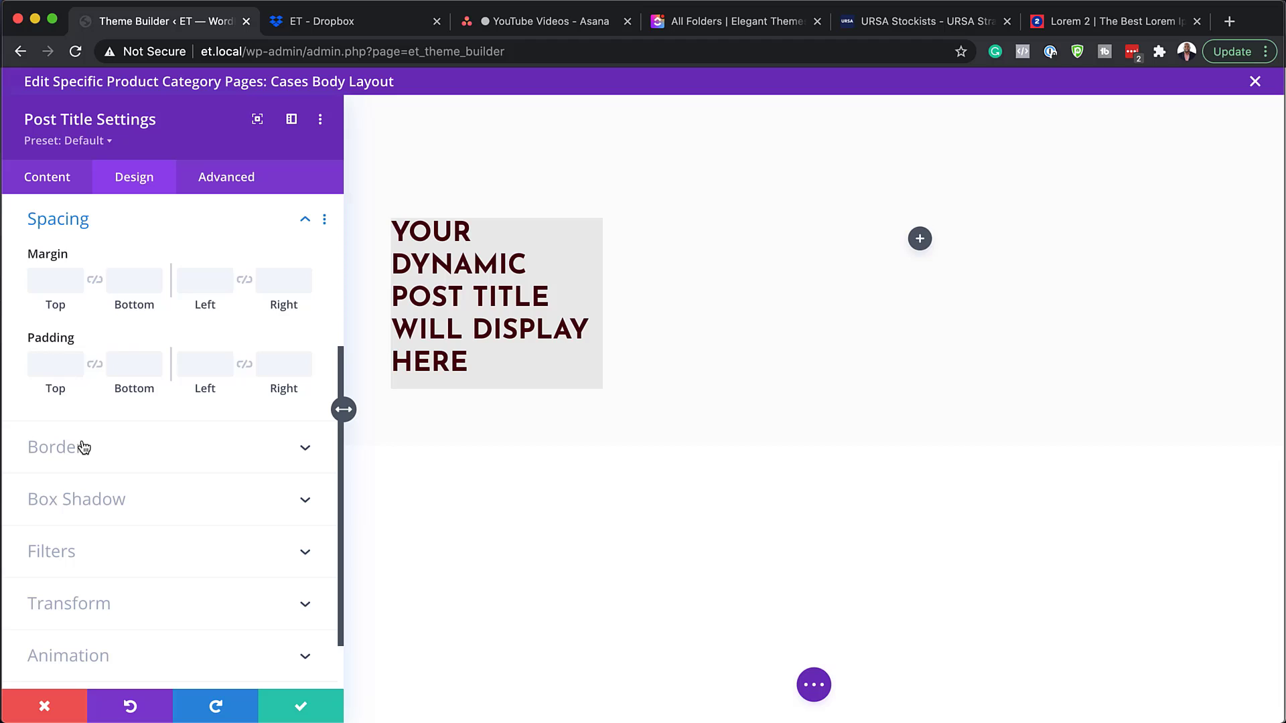
left_click(46, 361)
type("100px")
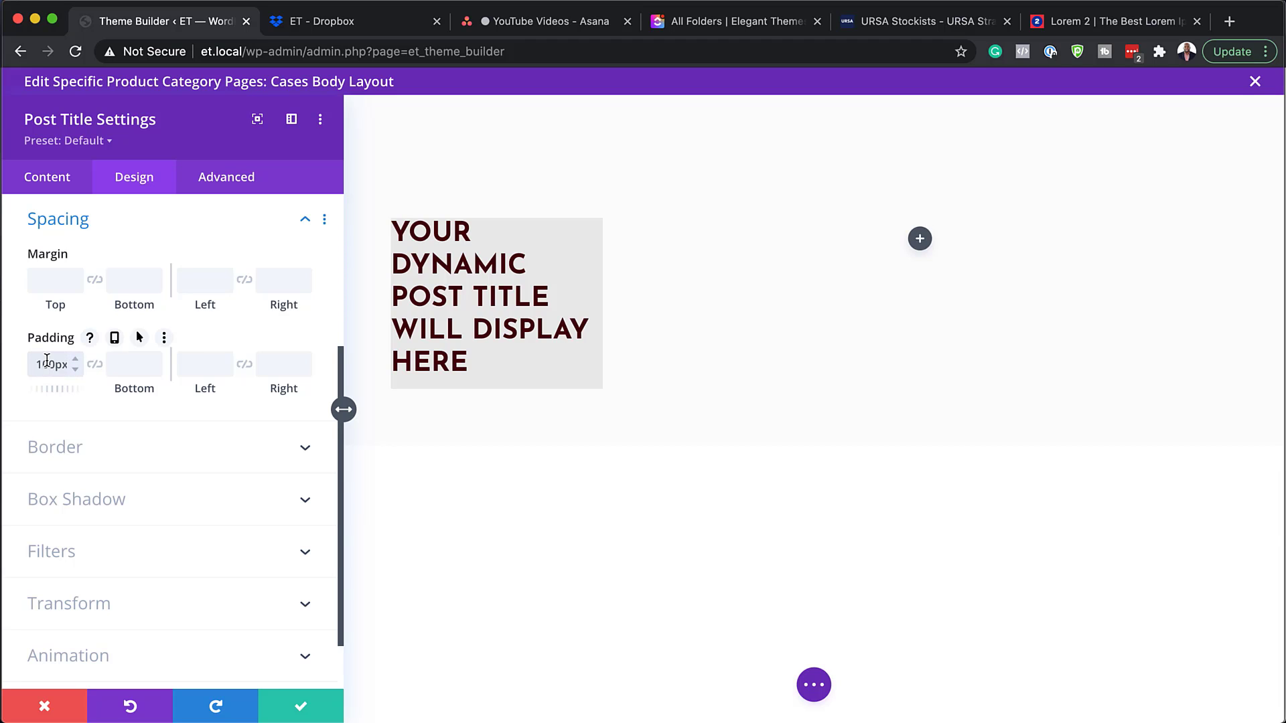
left_click(95, 366)
left_click(203, 365)
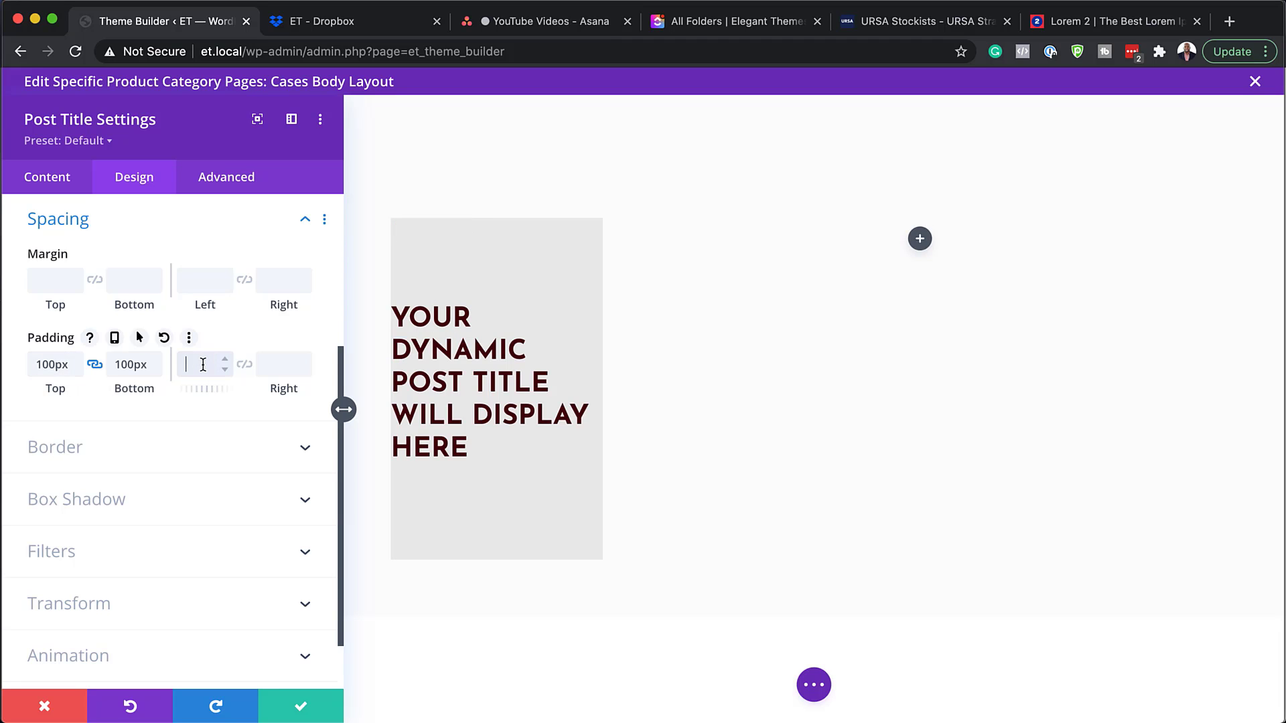
type("30px")
left_click(244, 366)
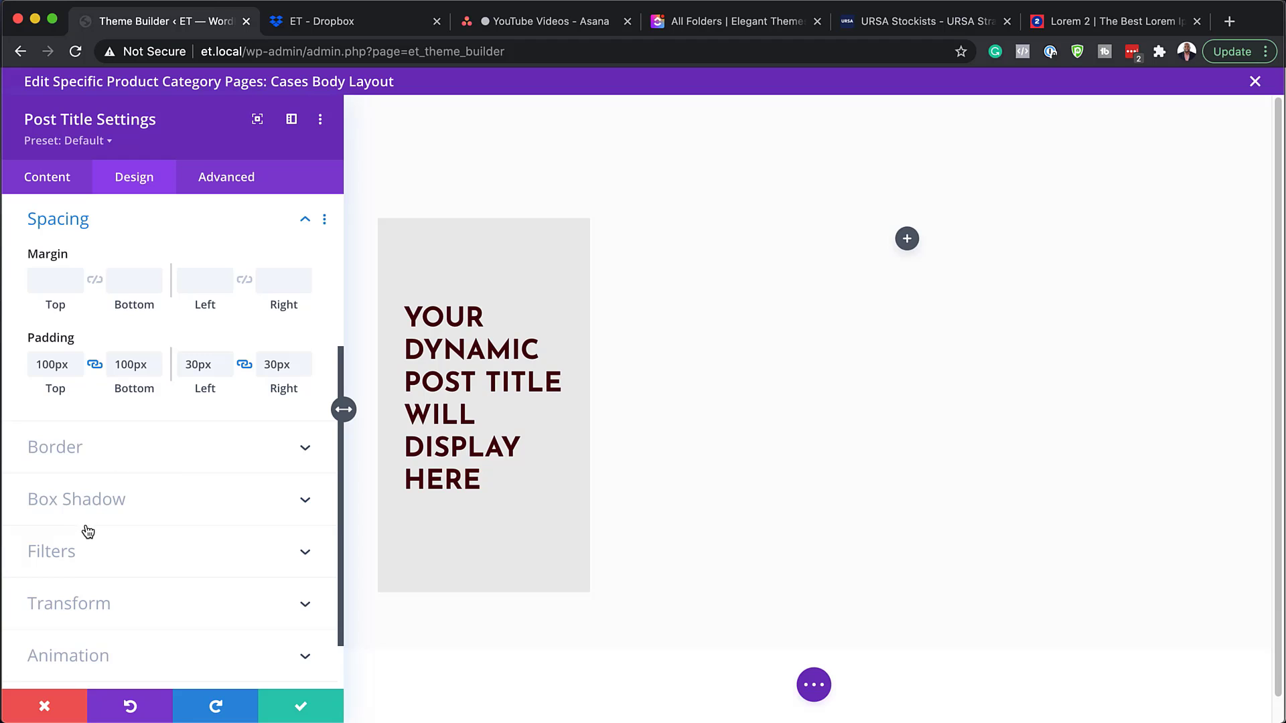
Round all four corners of the Post Title module to 15px
left_click(81, 449)
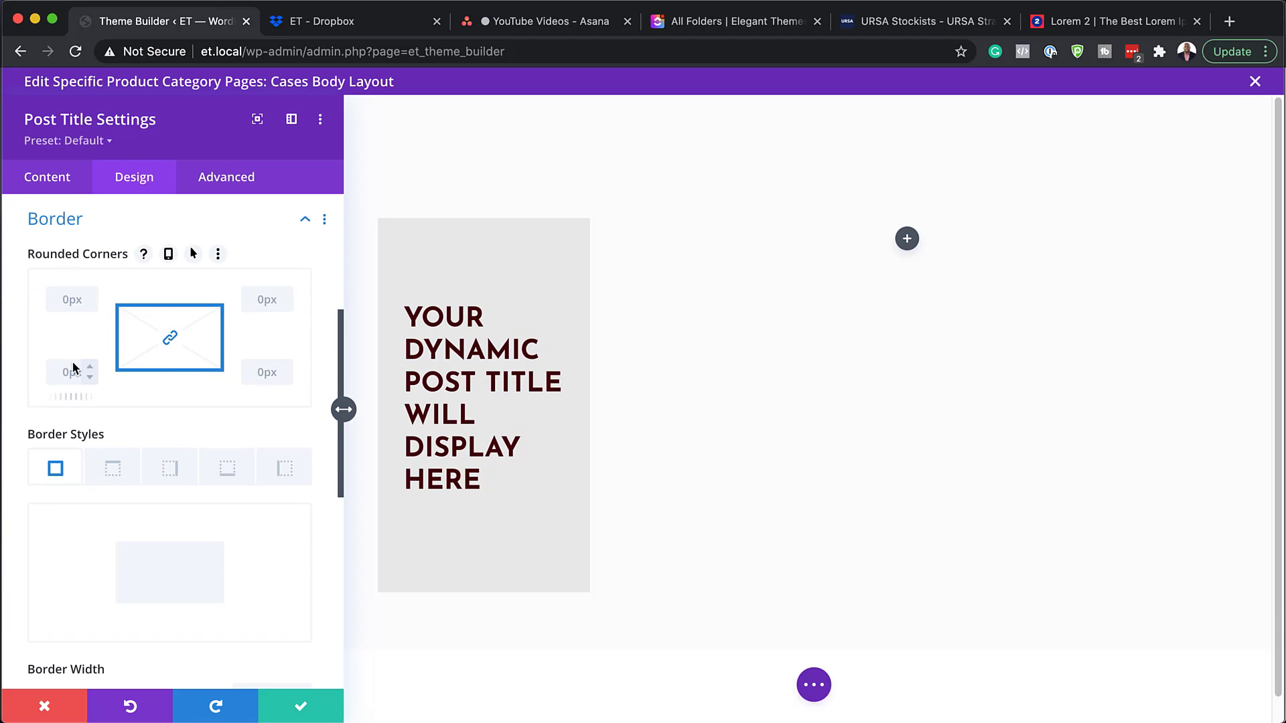
left_click(65, 301)
type("15")
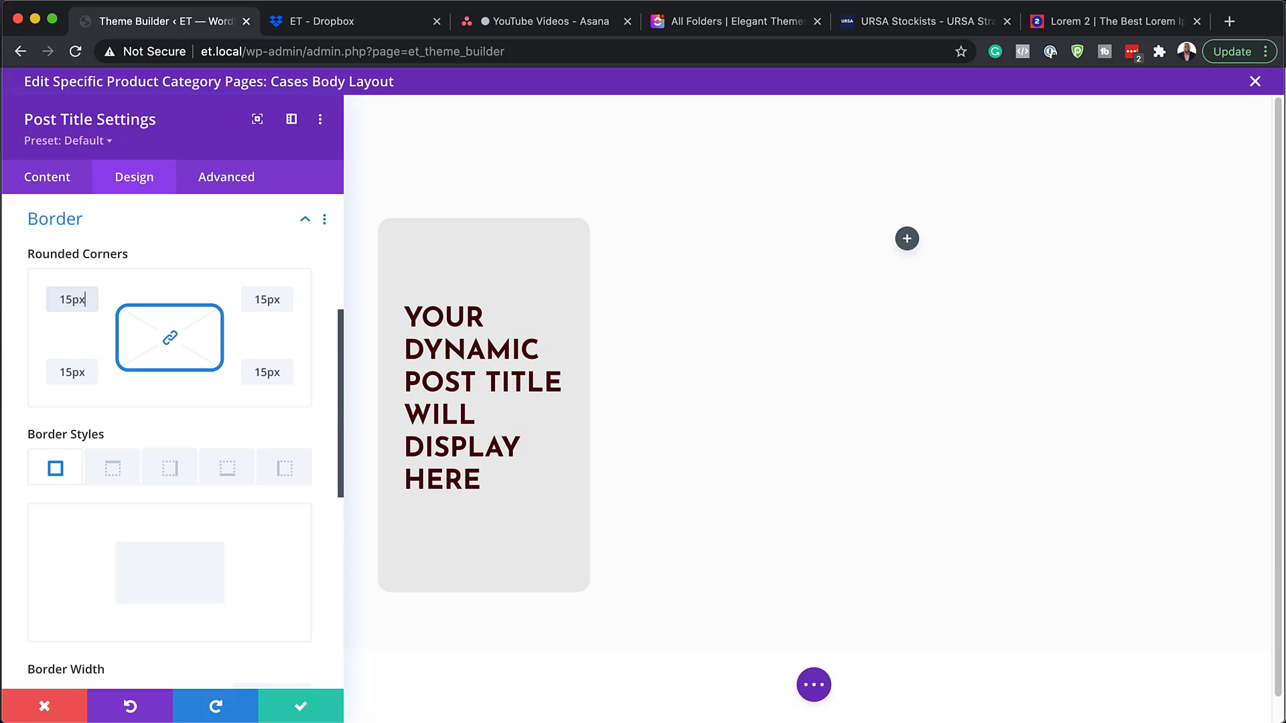
scroll(241, 449, "down", 7)
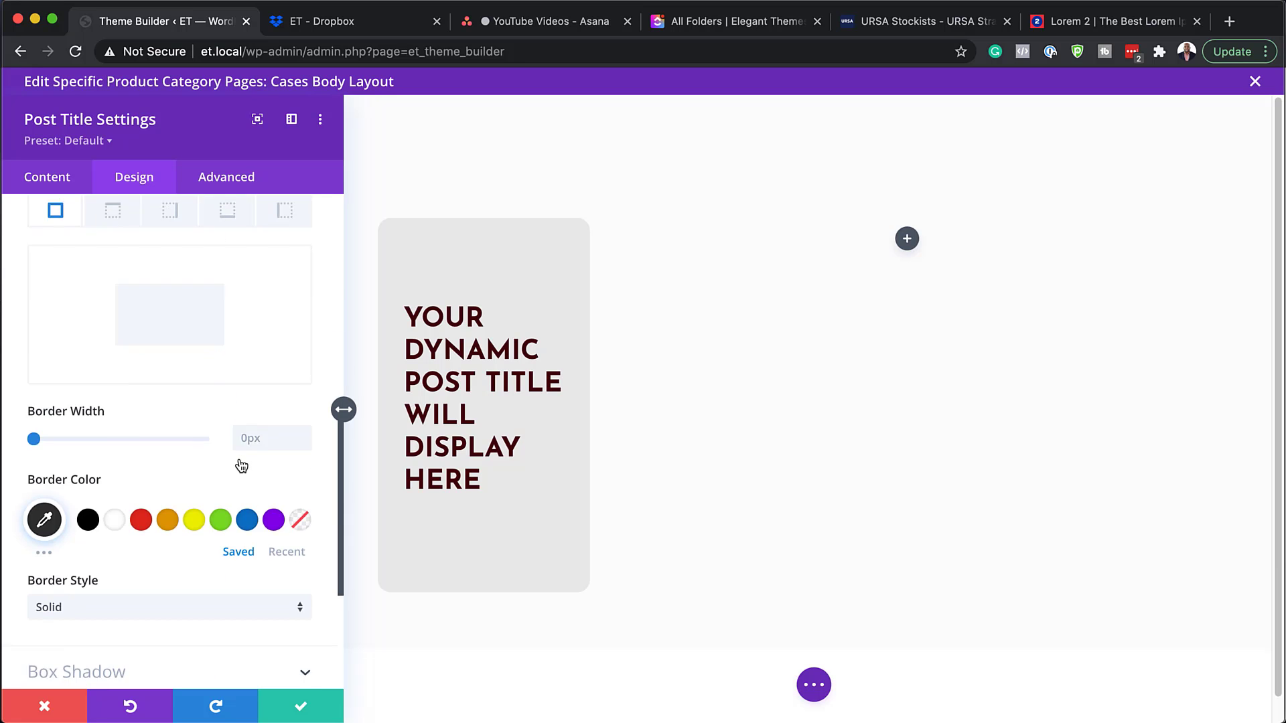
Give the Post Title module the soft lower-right box shadow preset, with horizontal and vertical positions of 12px
scroll(241, 465, "down", 1)
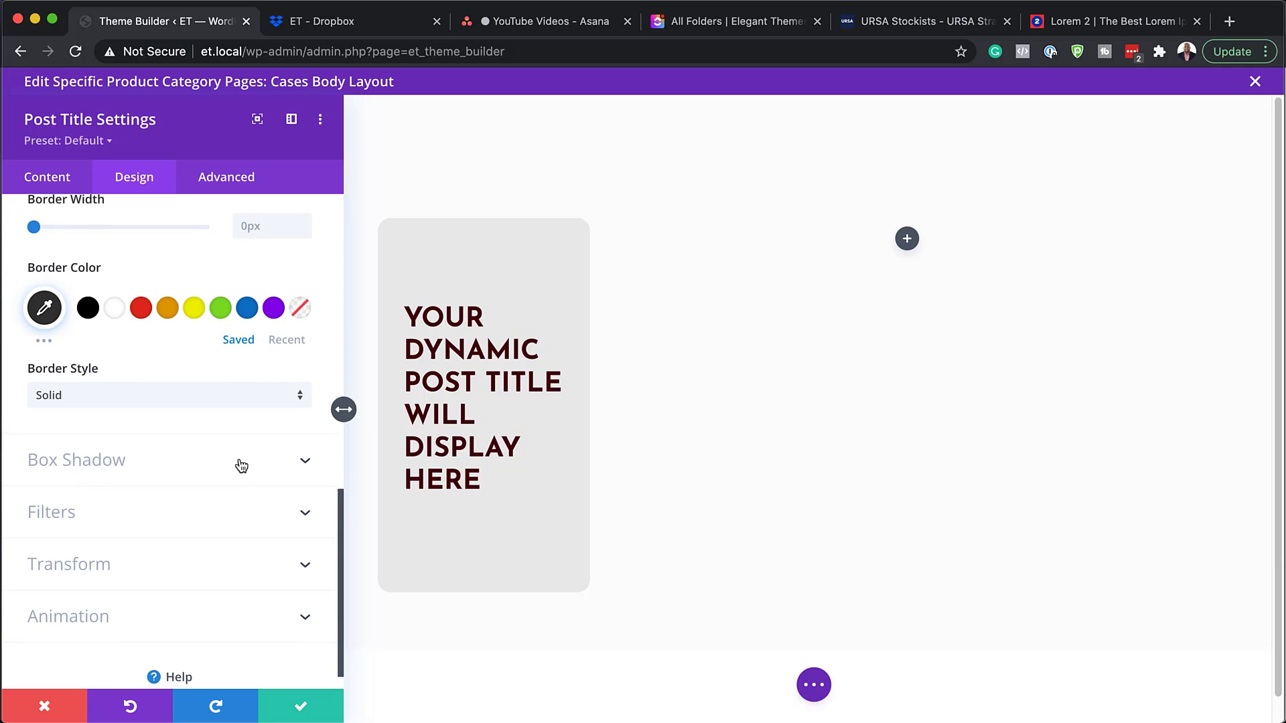
scroll(242, 466, "down", 1)
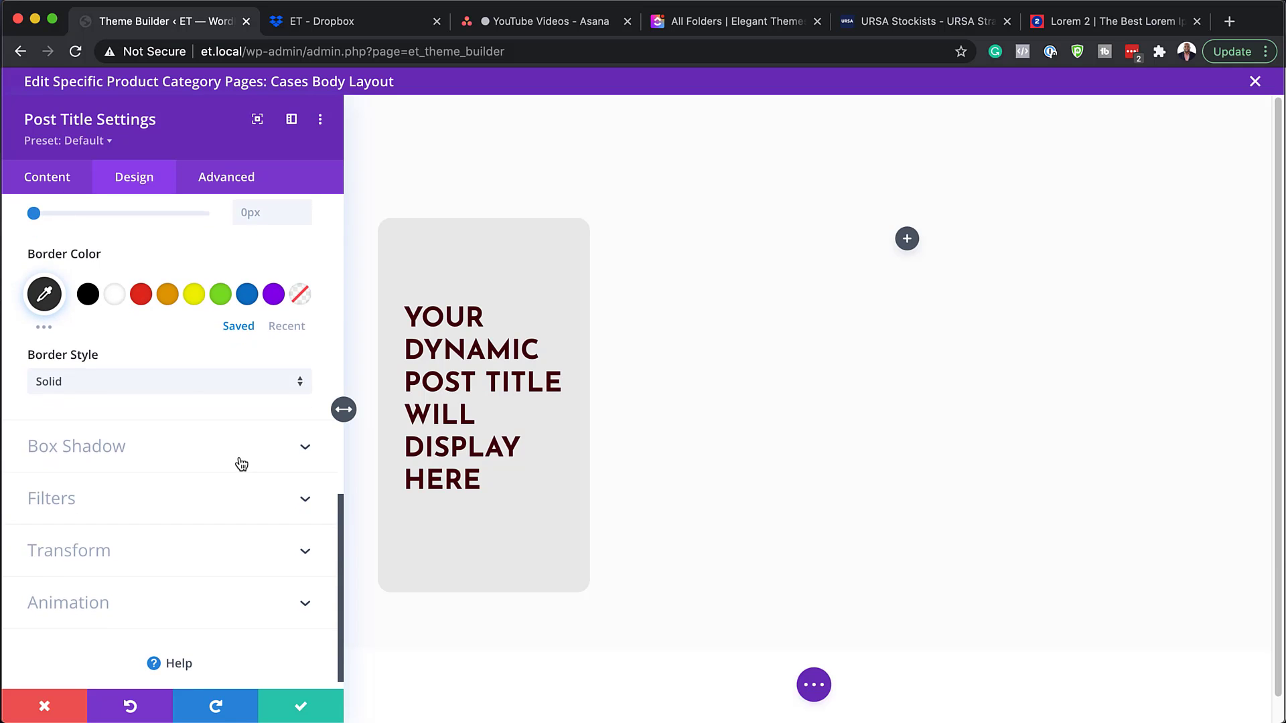
left_click(196, 457)
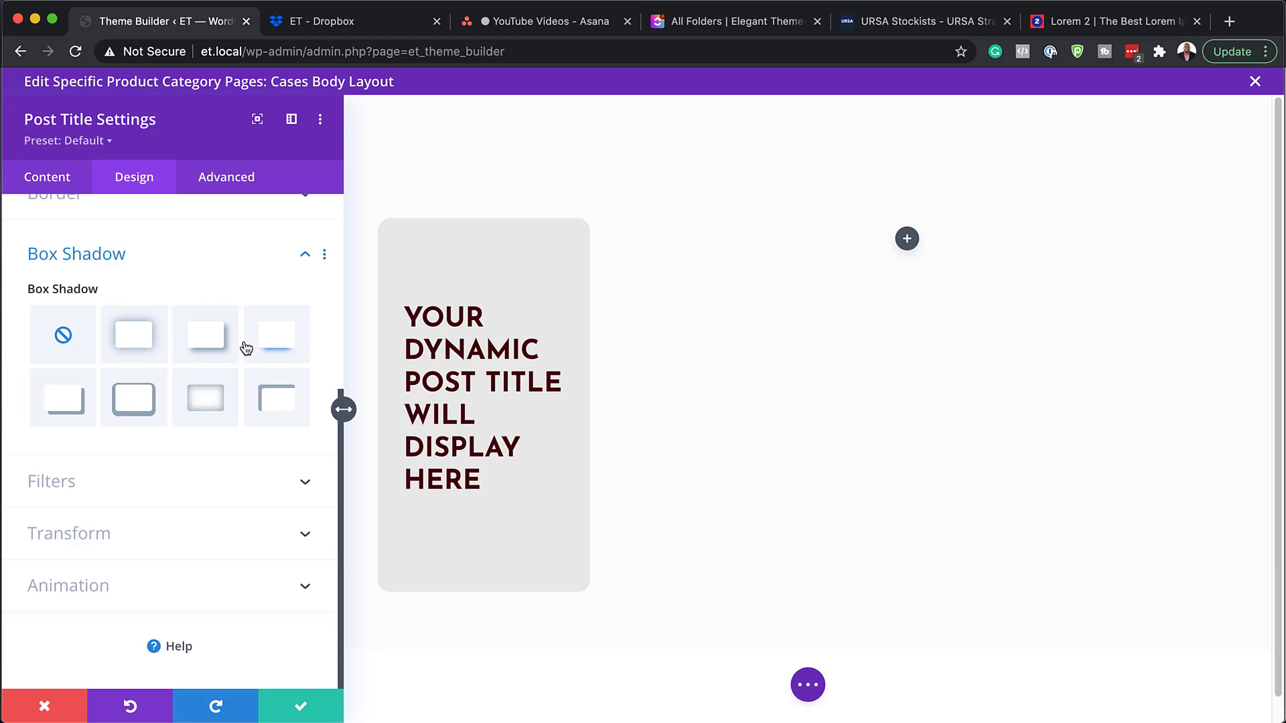
left_click(216, 346)
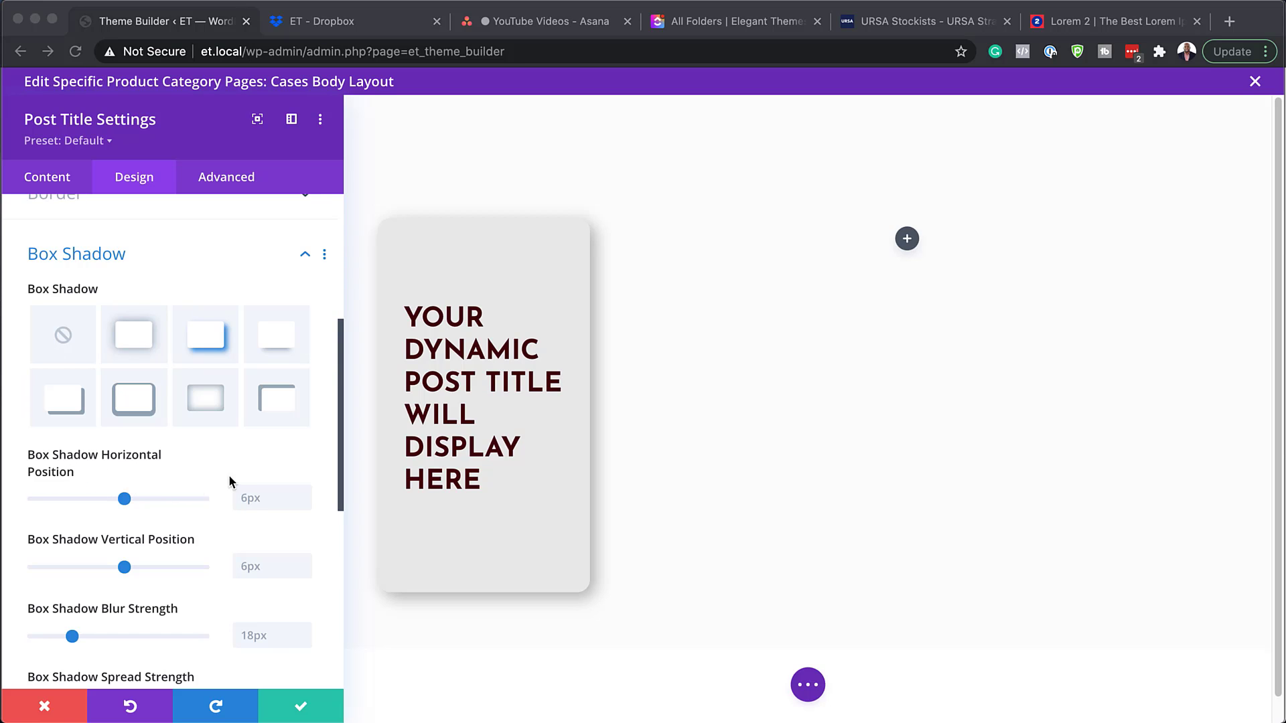
left_click(240, 500)
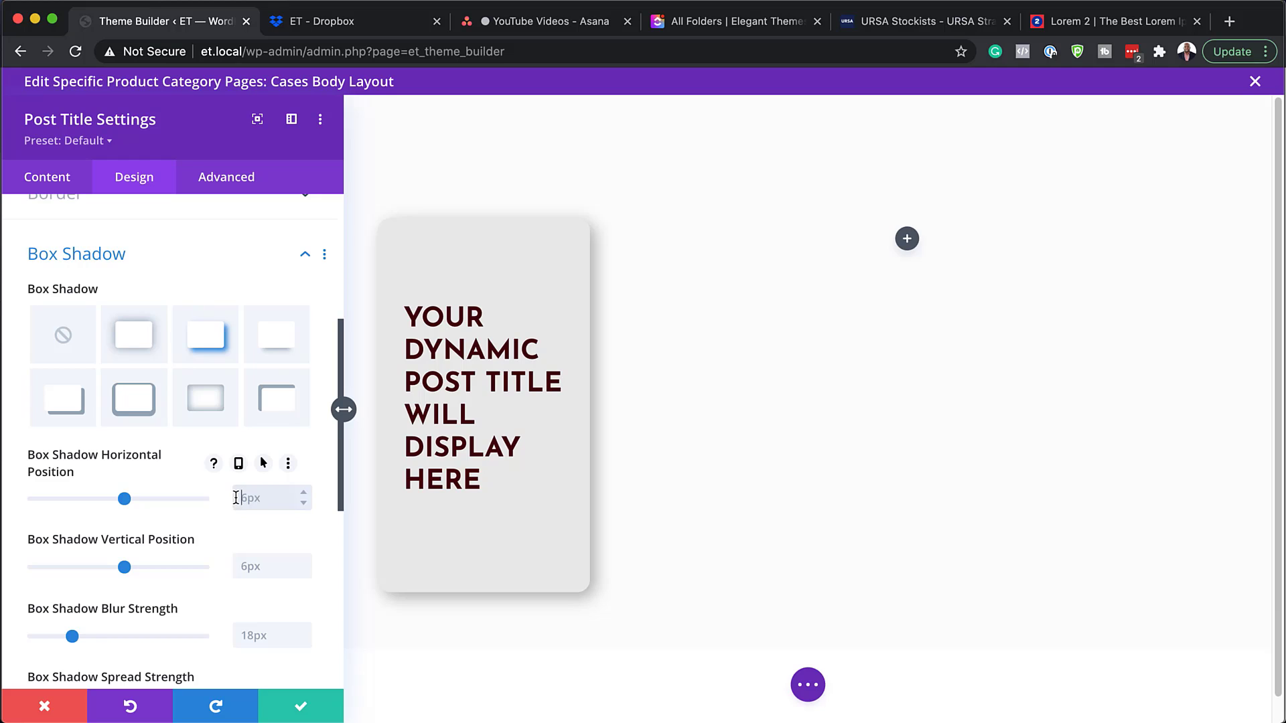
type("12px")
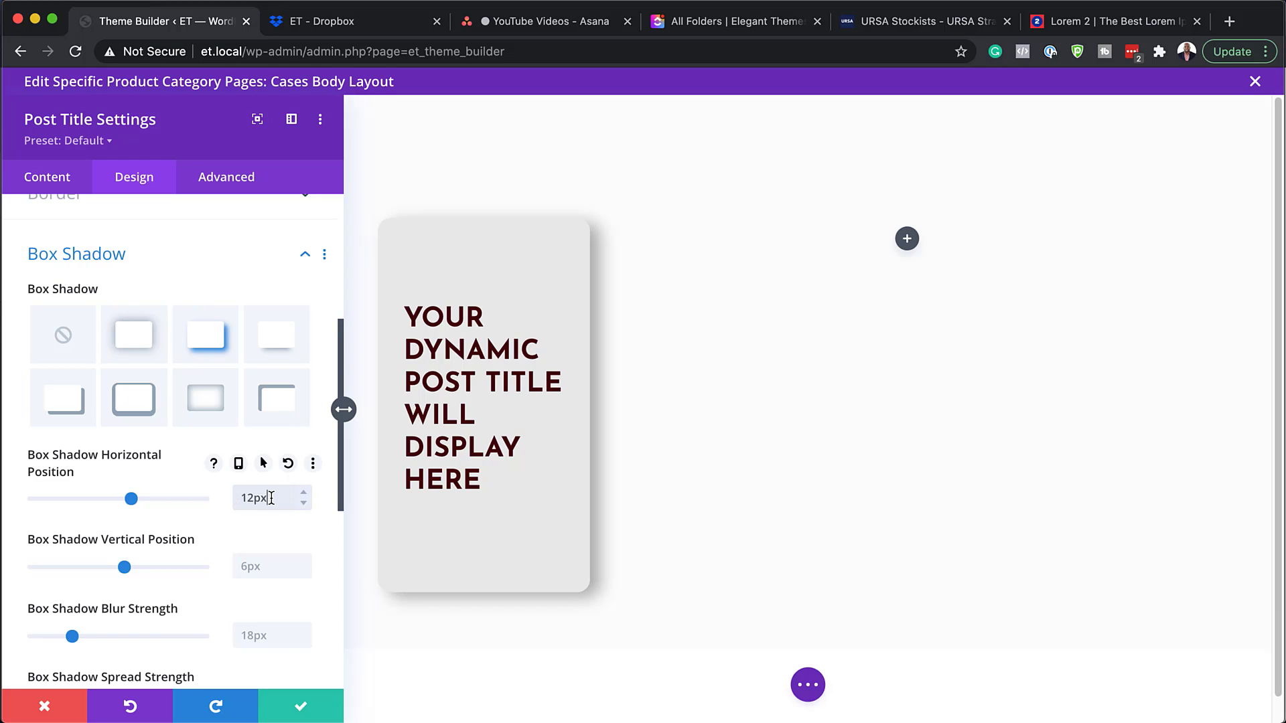
left_click(263, 566)
type("12px")
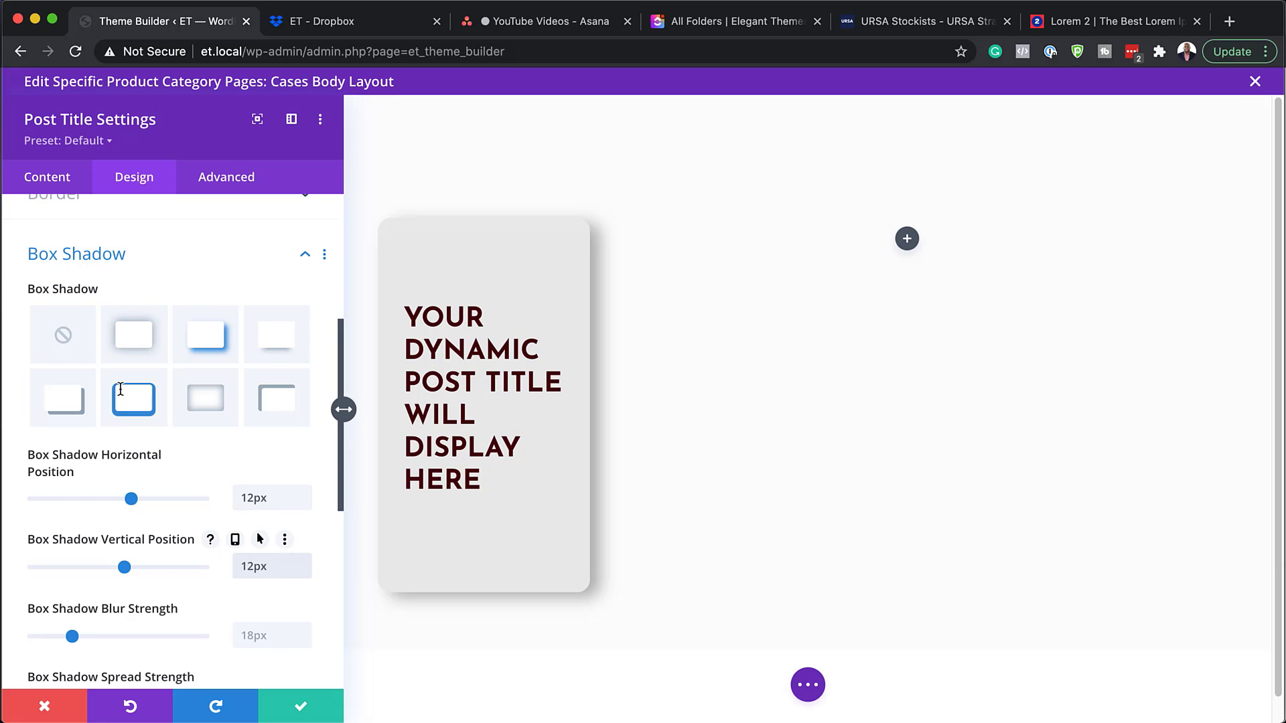
Set the box shadow's blur strength to 20px and its spread strength to -5px
scroll(235, 485, "down", 1)
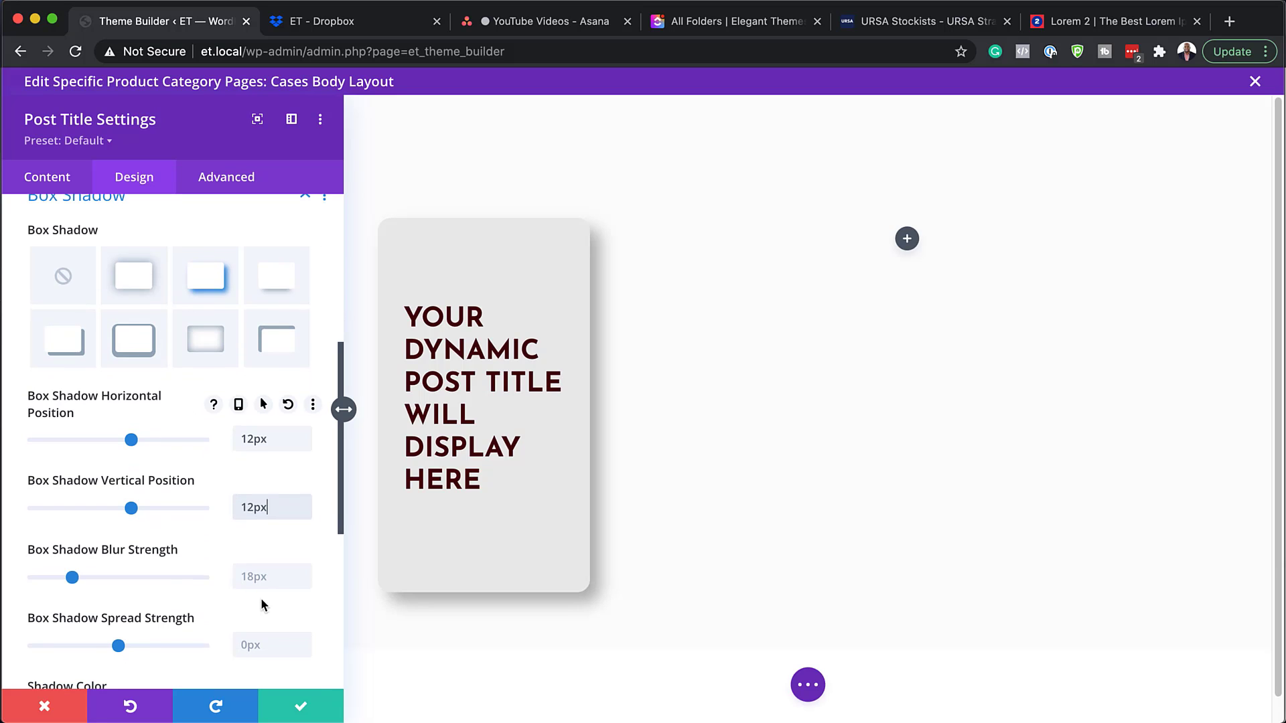
left_click(305, 574)
left_click(305, 574)
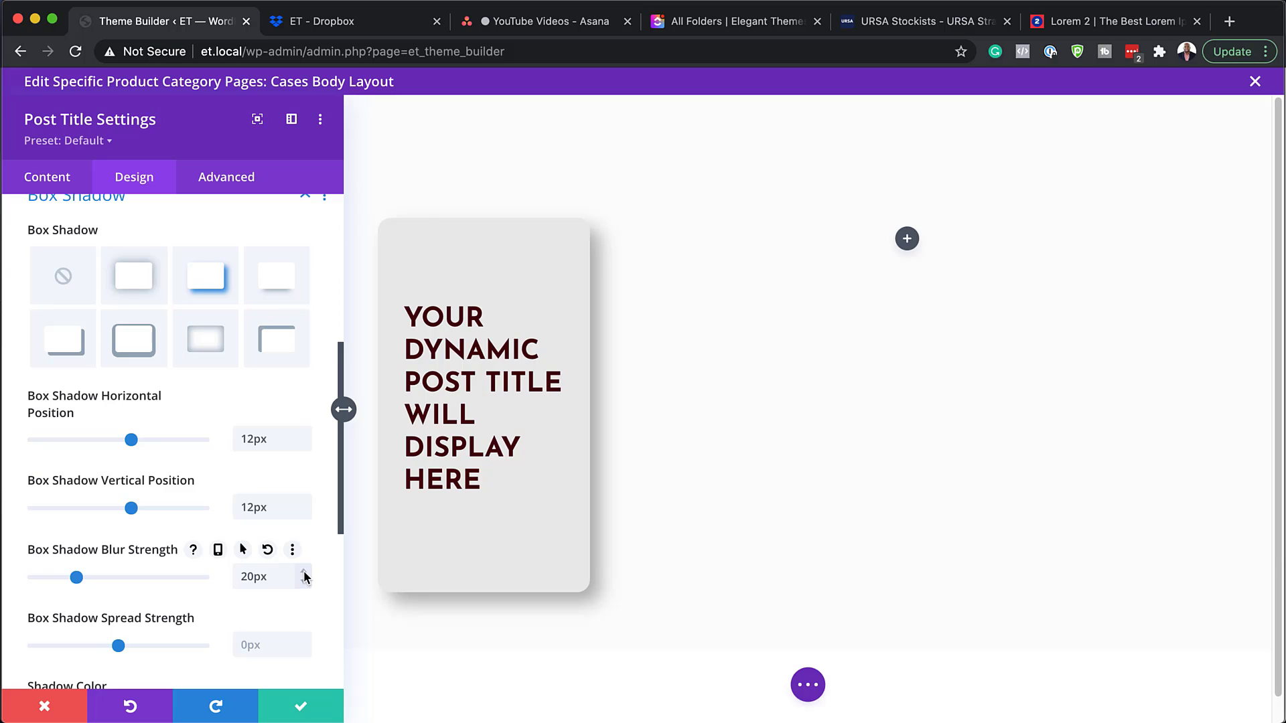
scroll(242, 596, "down", 1)
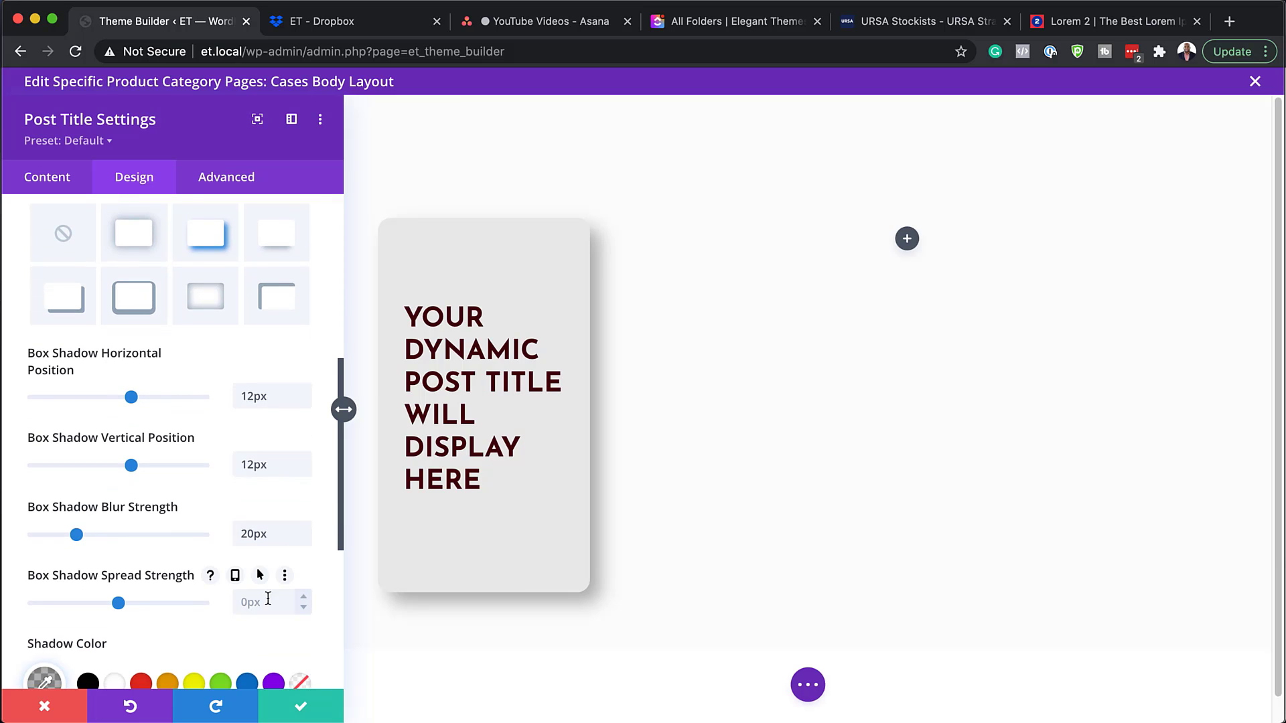
left_click(273, 601)
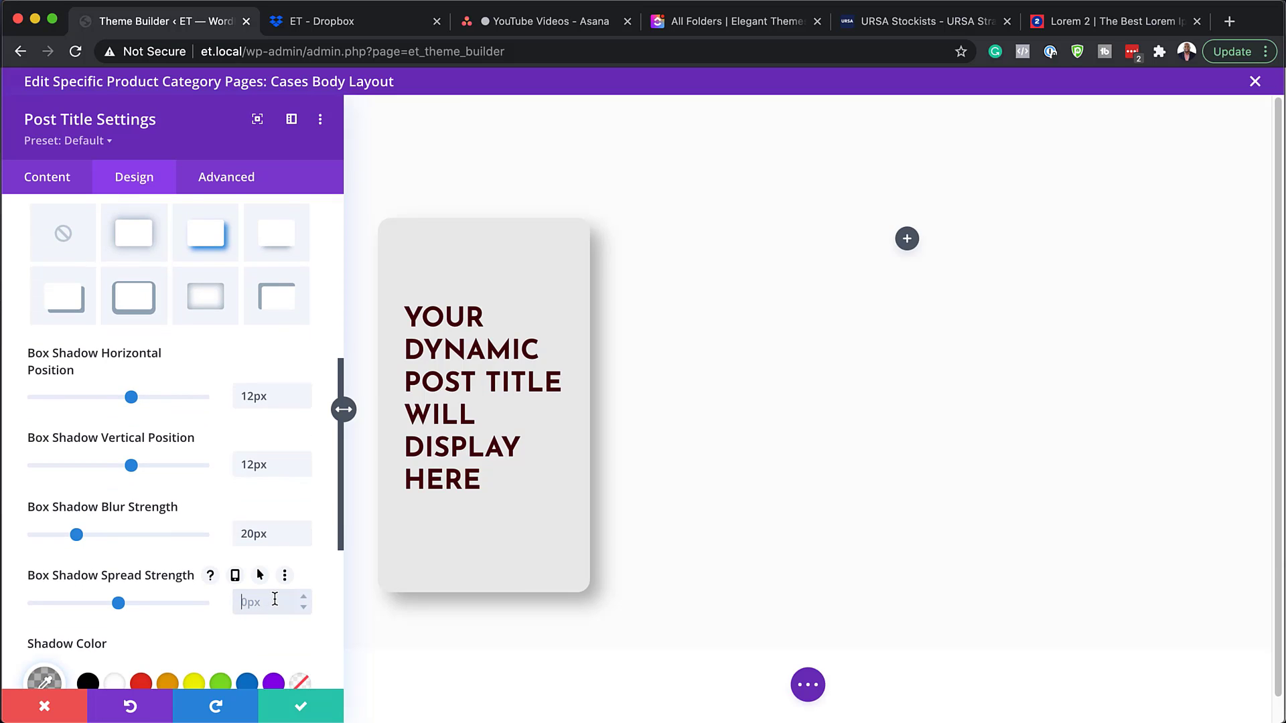
type("-5")
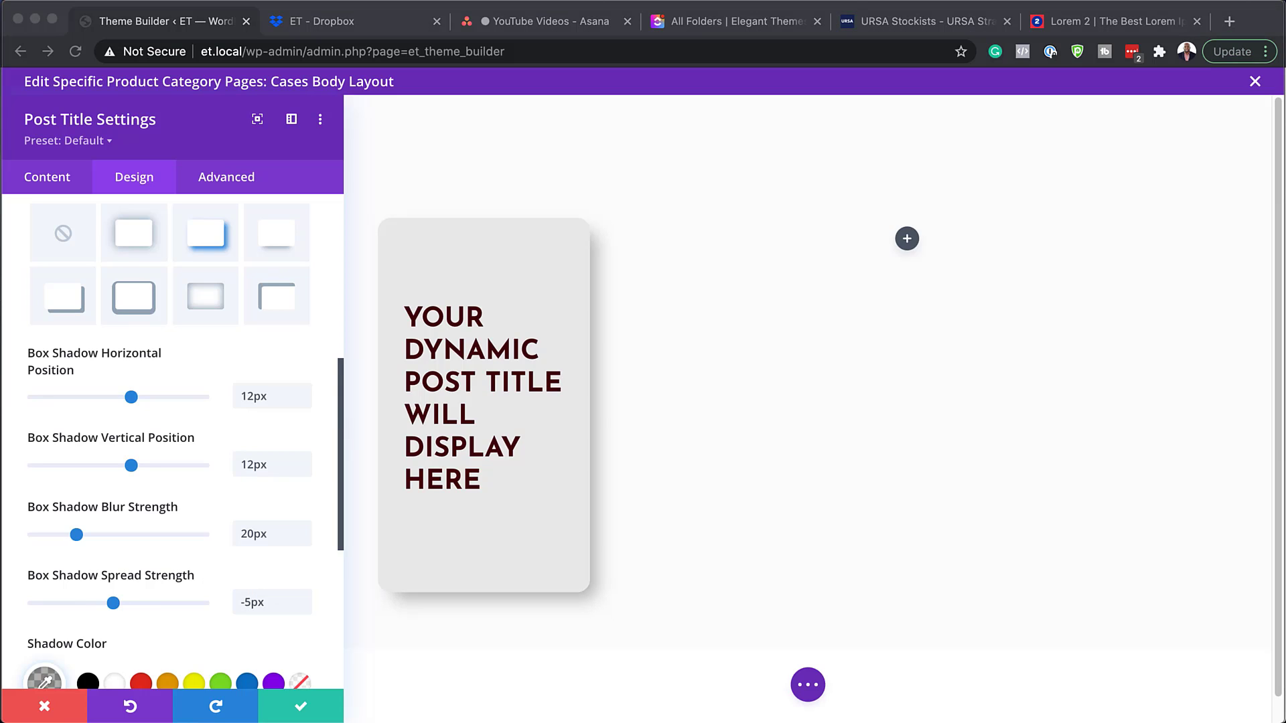
Set the box shadow color to fully opaque #dddddd and save the Post Title module
scroll(233, 529, "down", 4)
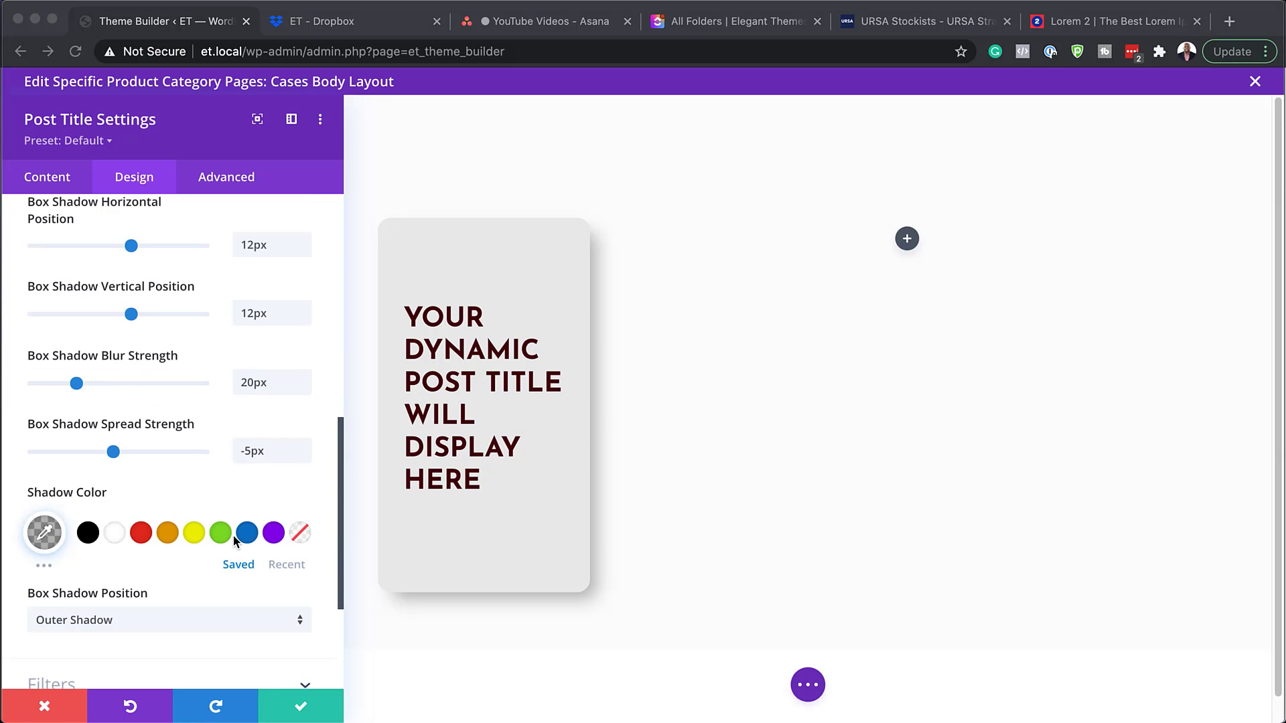
left_click(44, 534)
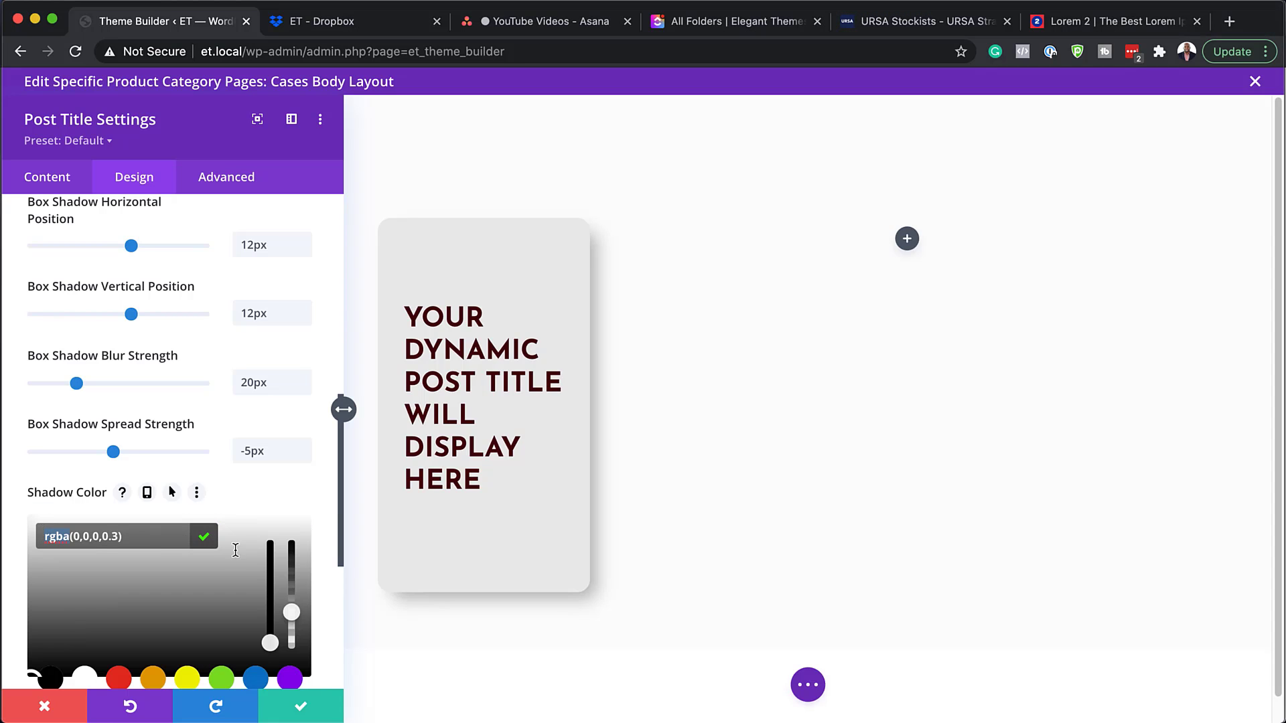
left_click_drag(295, 619, 296, 535)
left_click_drag(41, 537, 94, 537)
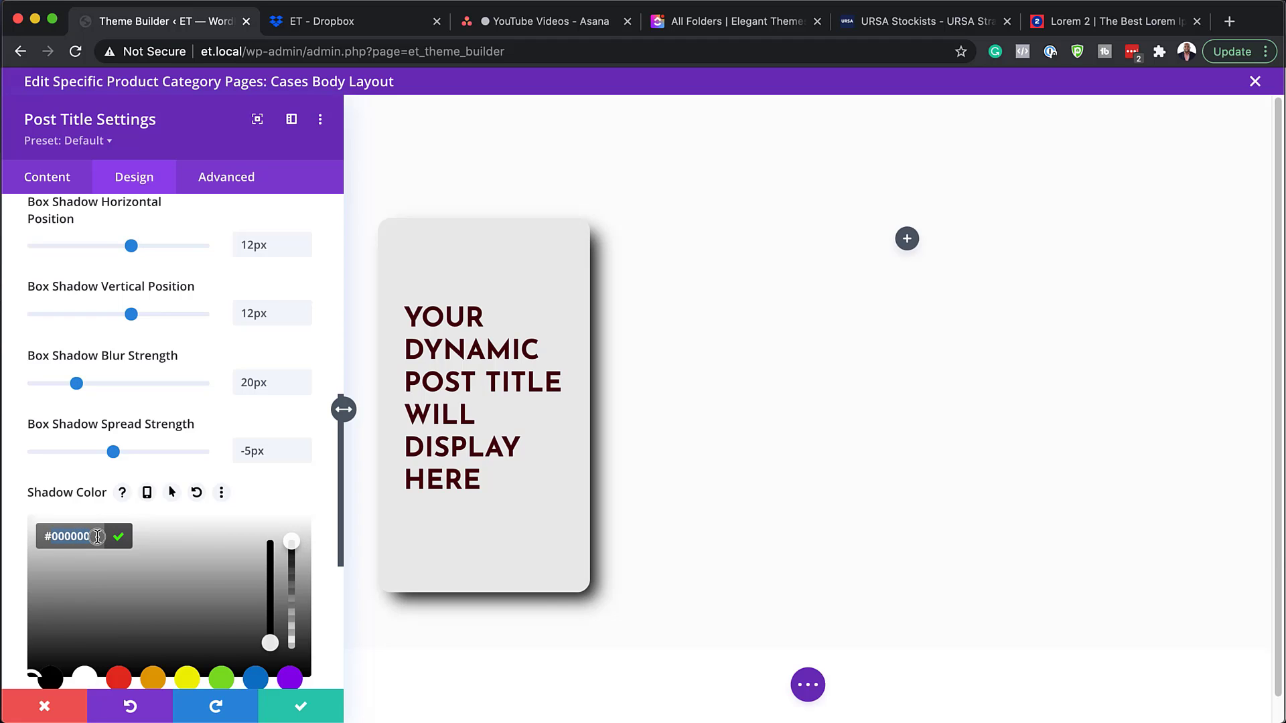
type("#dddddd")
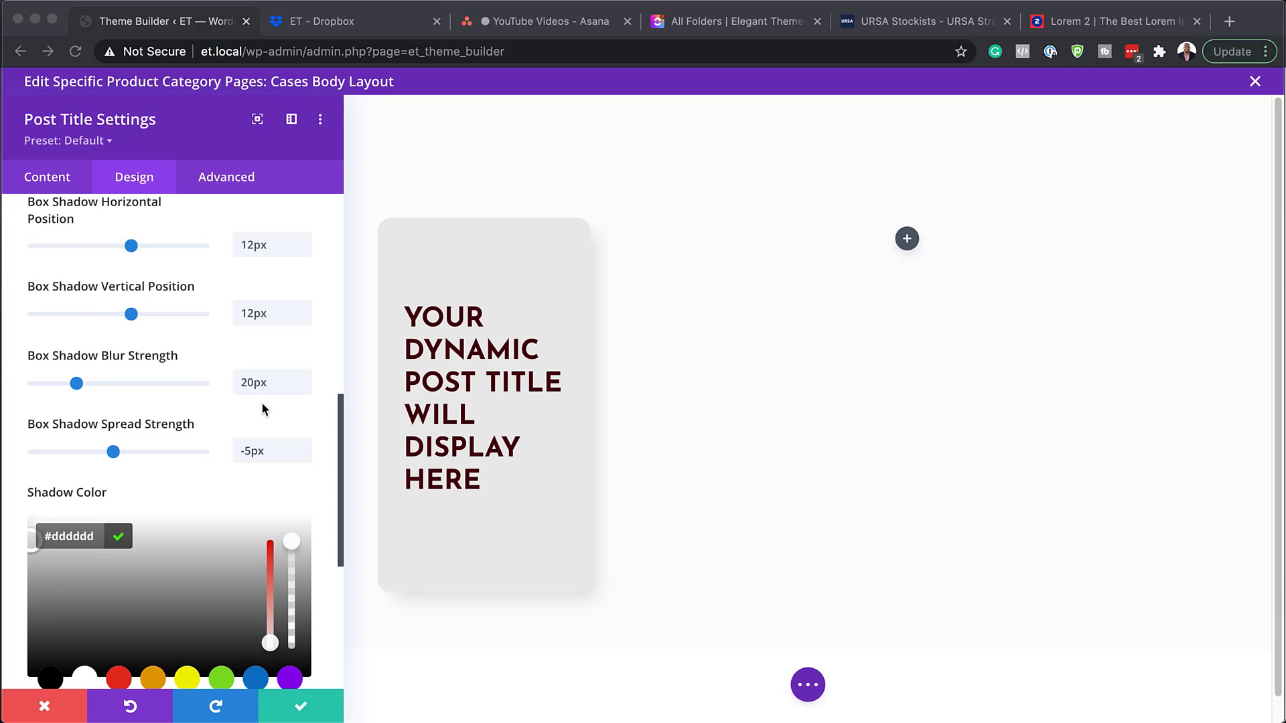
left_click(302, 710)
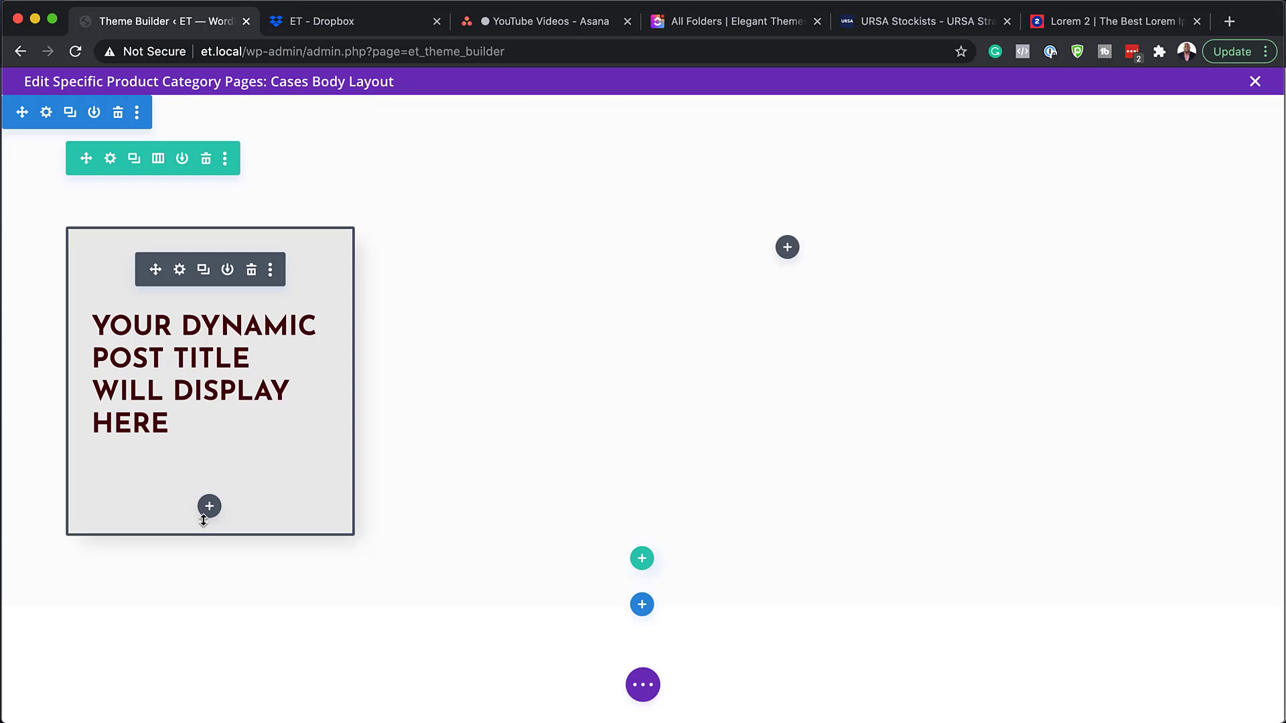
Insert a Text module below the post title and replace its body with the shortcode [searchandfilter id="tags"]
left_click(207, 526)
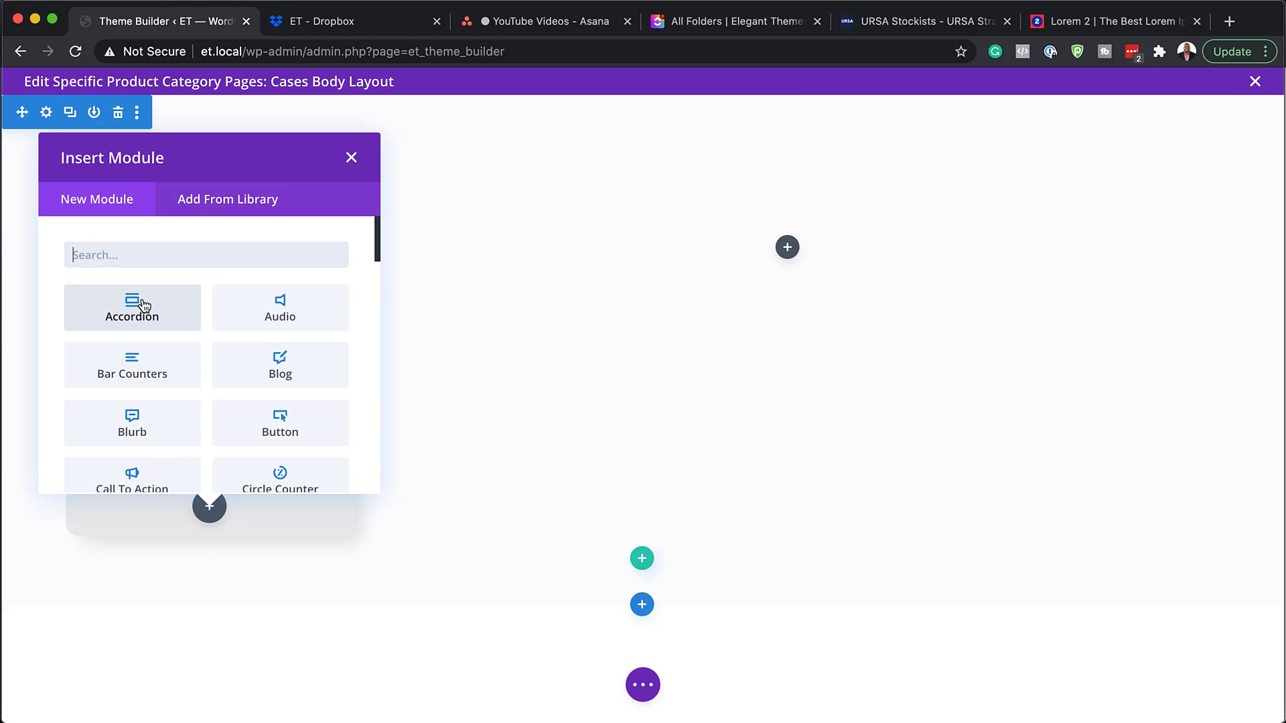
type("tex")
left_click(172, 311)
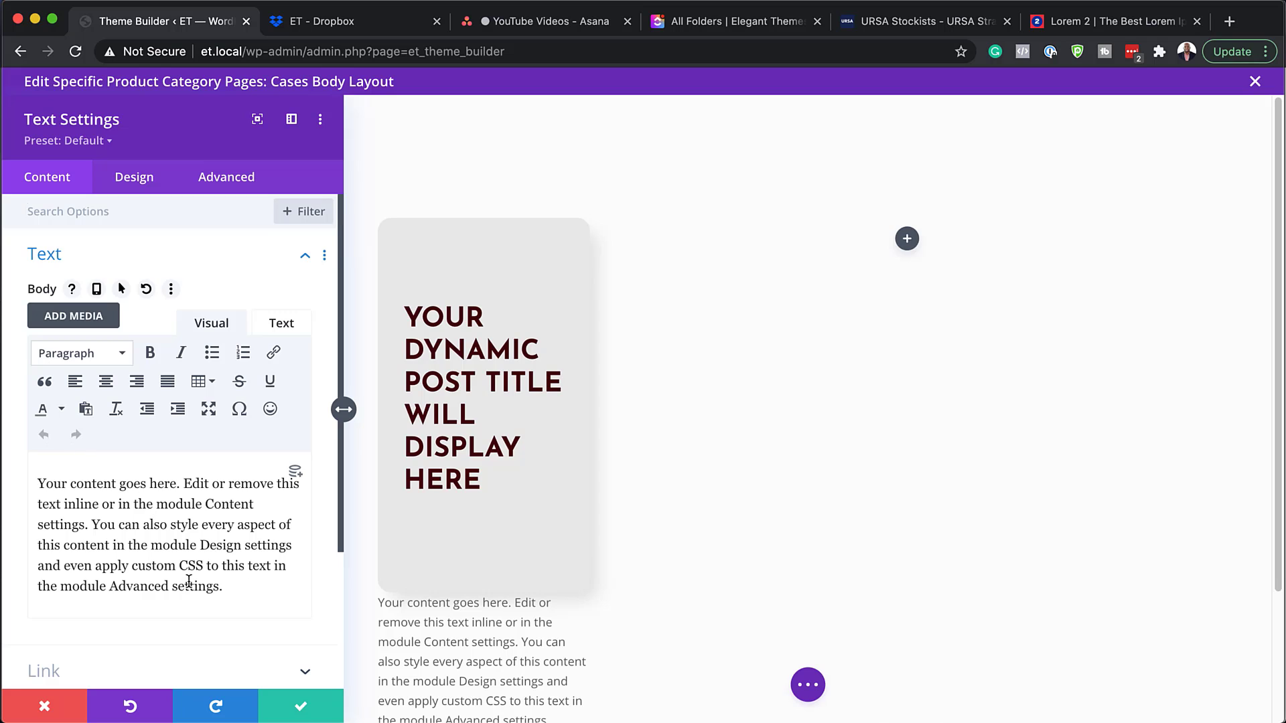
left_click_drag(228, 587, 33, 481)
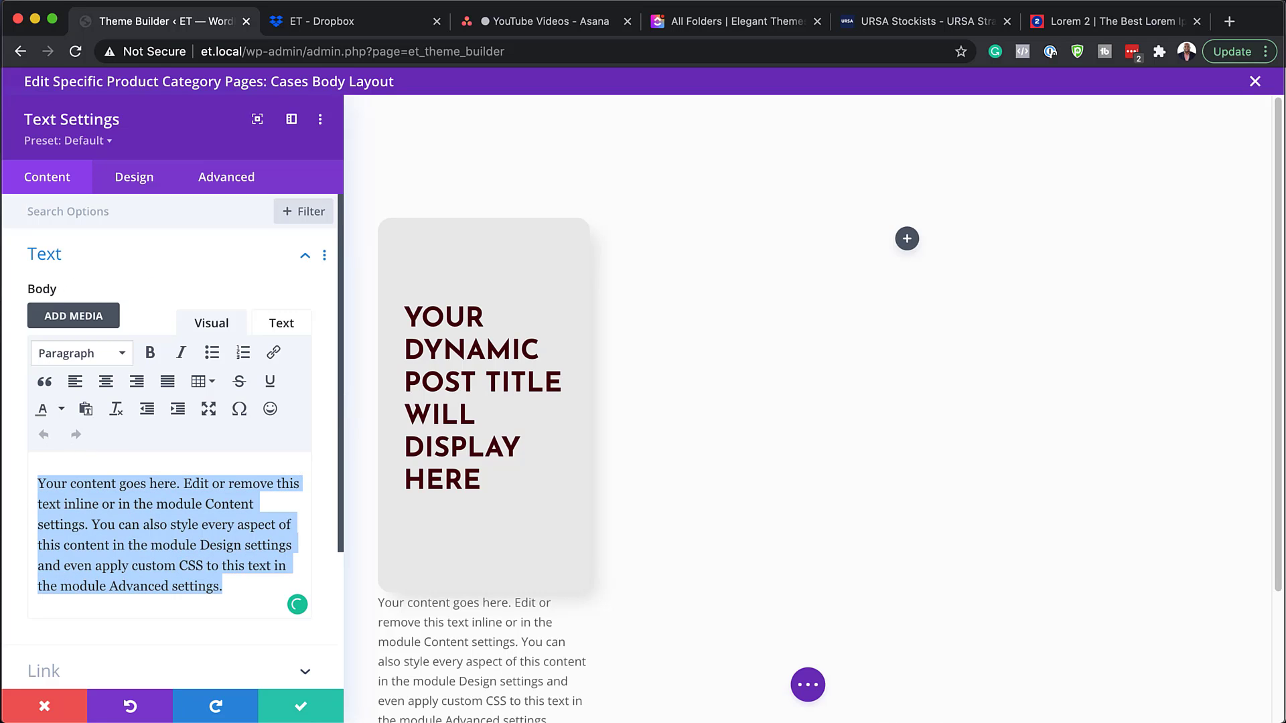
type("[searchandfilter id=\"tags\"]")
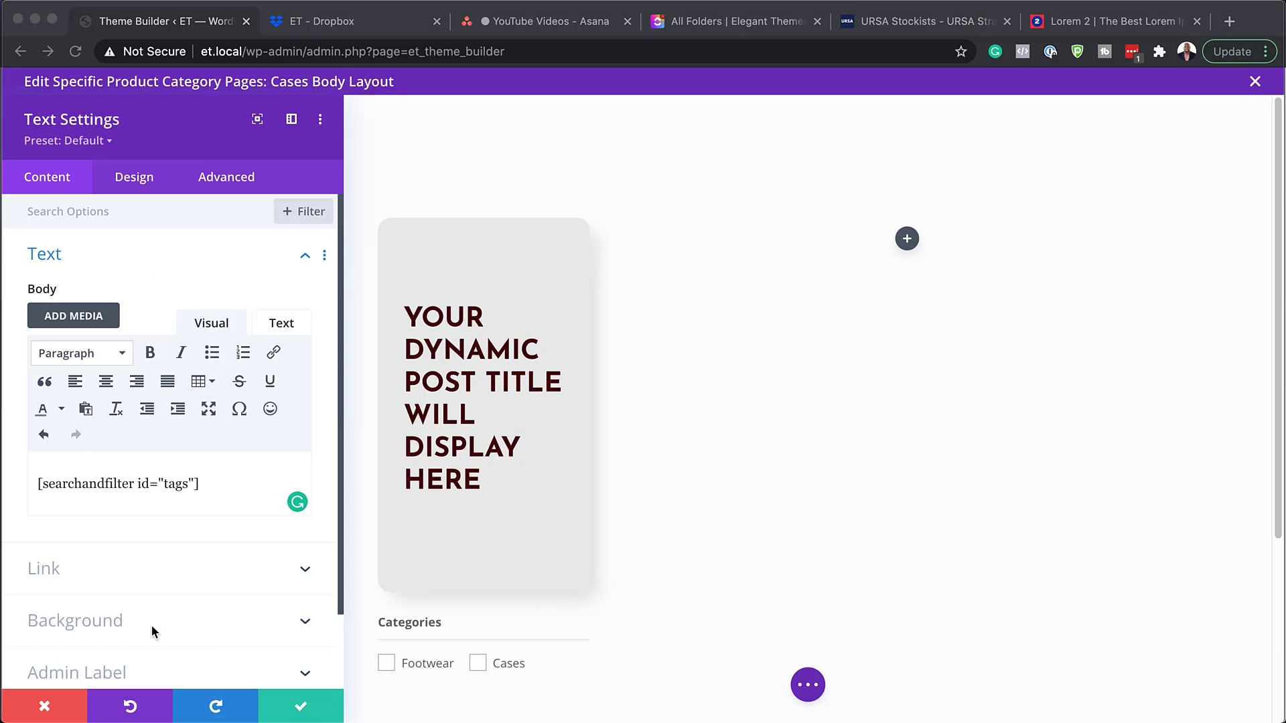
Set the Text module's background color to #e8e8e8
left_click(112, 620)
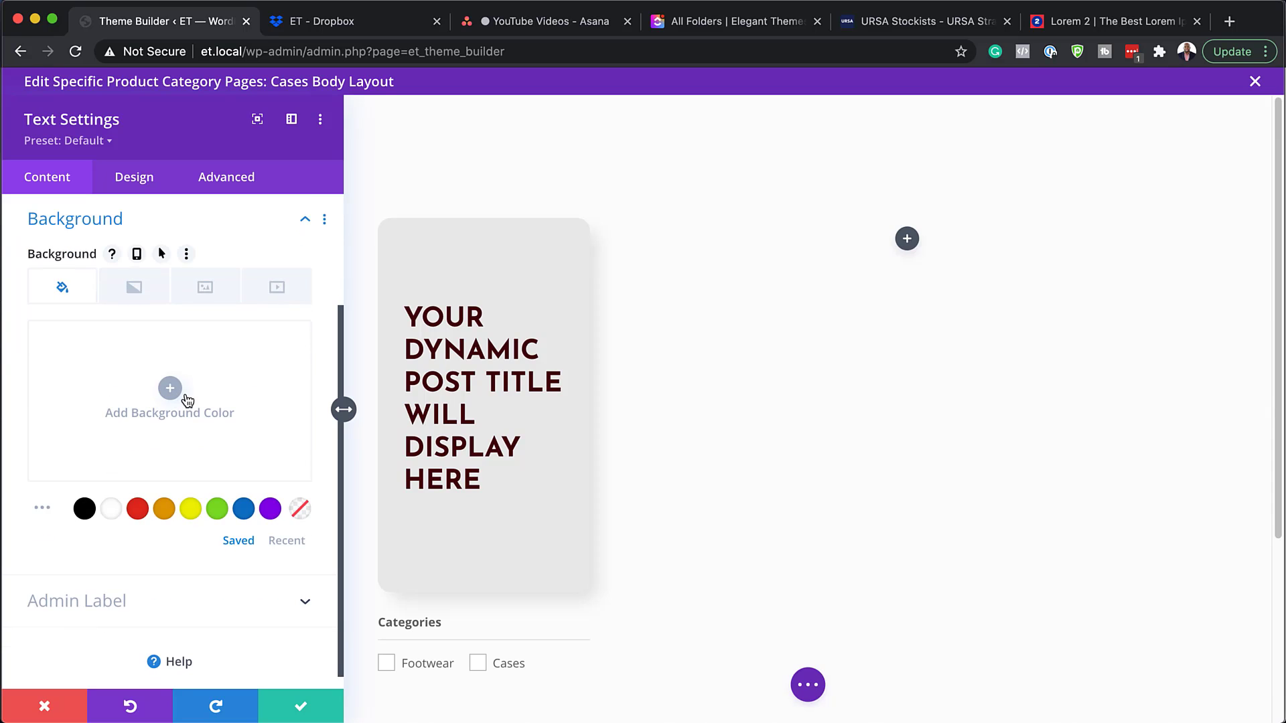
left_click(174, 398)
left_click(86, 342)
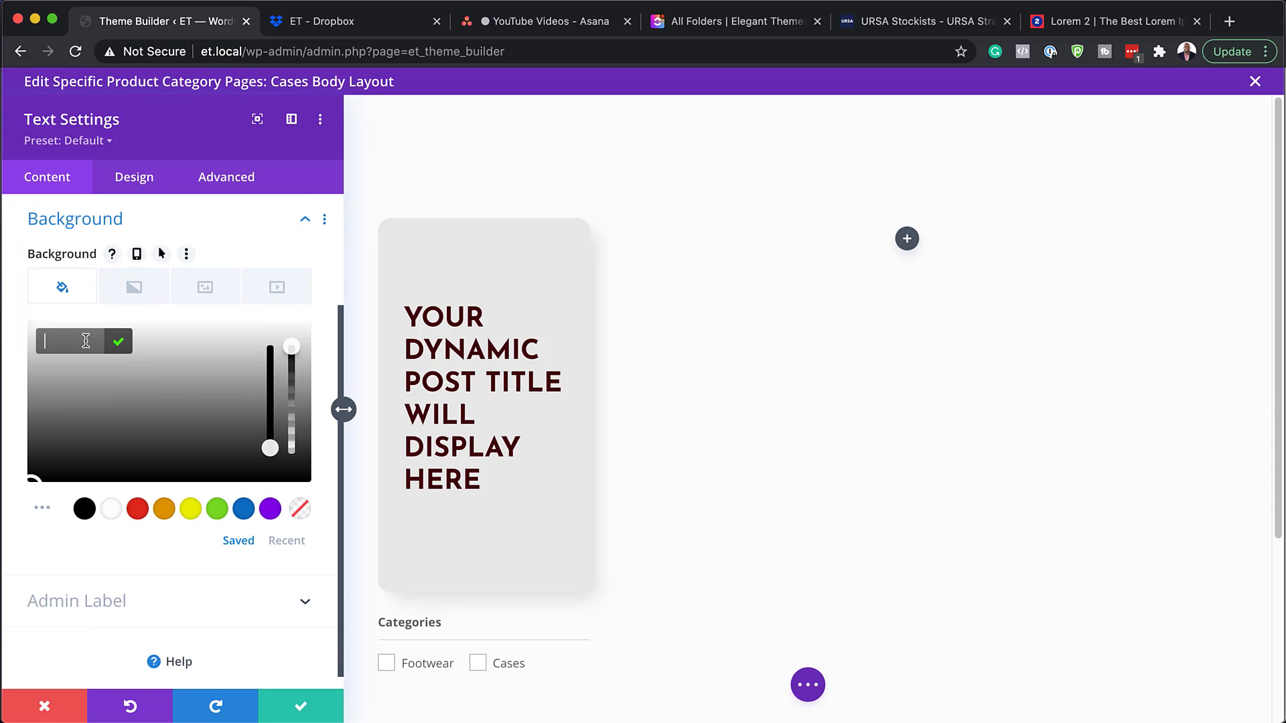
type("#e8e8e8")
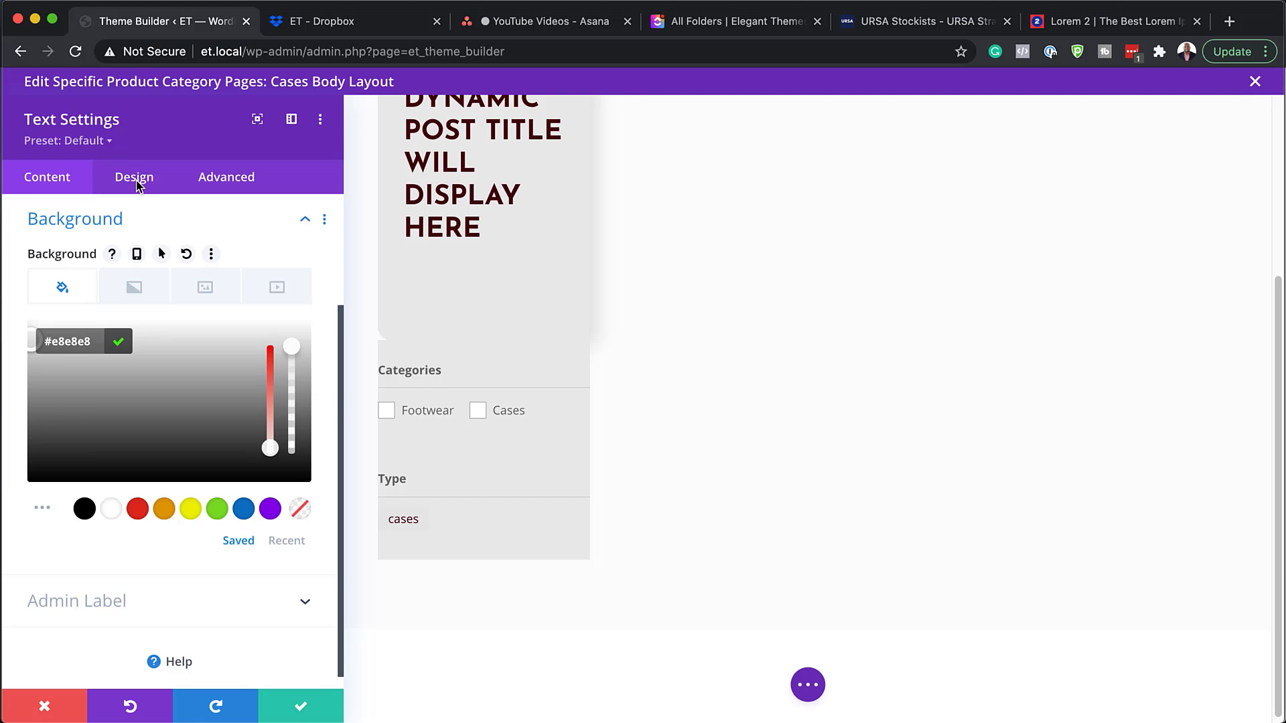
Set the Text module's body font to Josefin Sans and its text color to #44000d
left_click(135, 179)
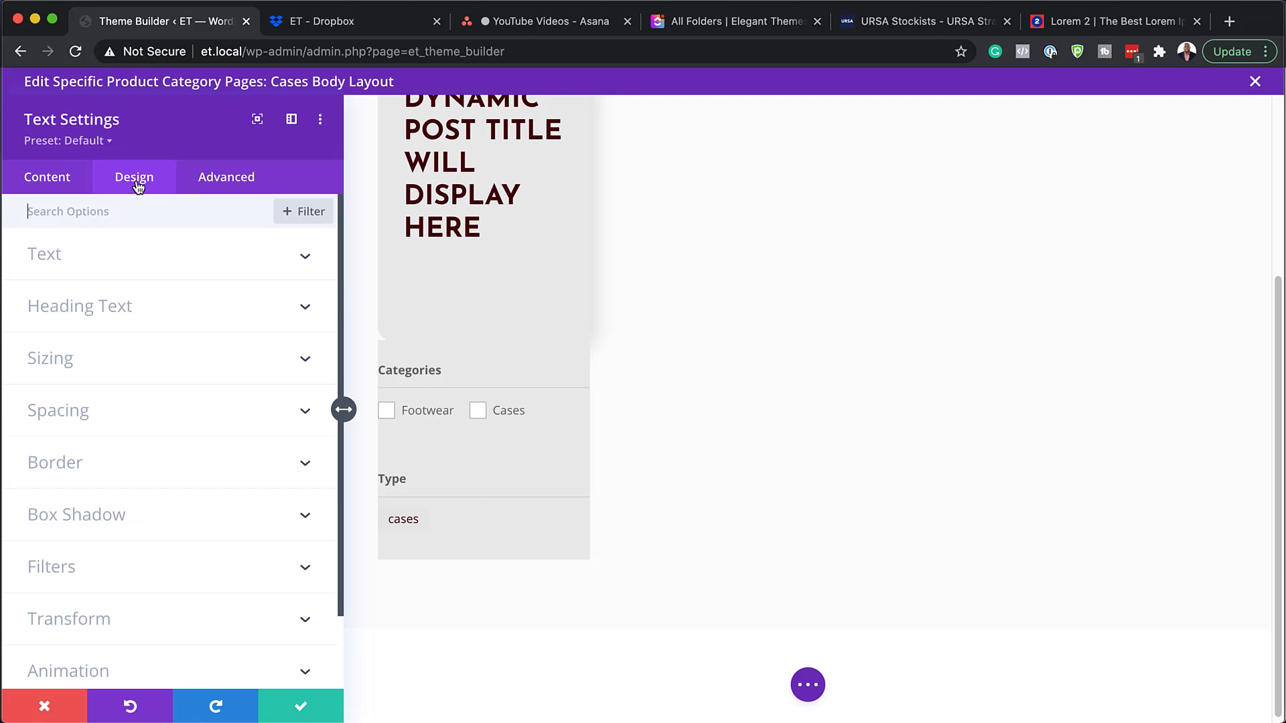
left_click(78, 259)
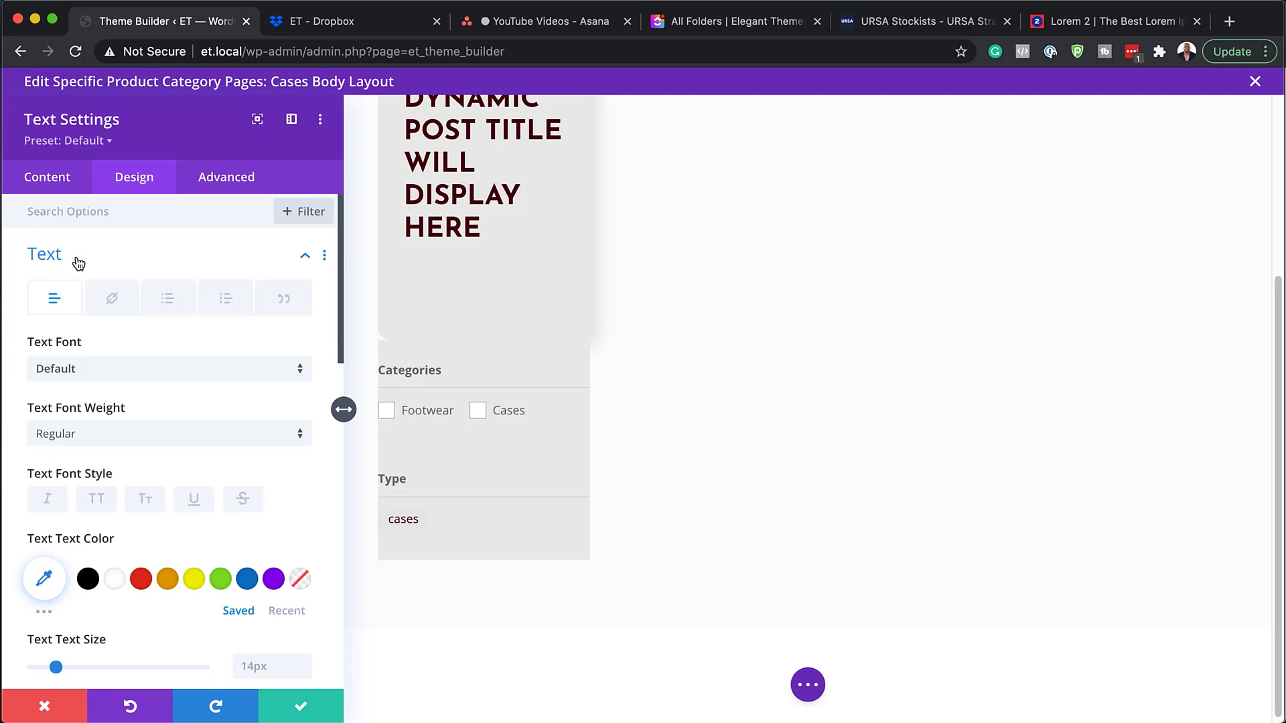
left_click(95, 368)
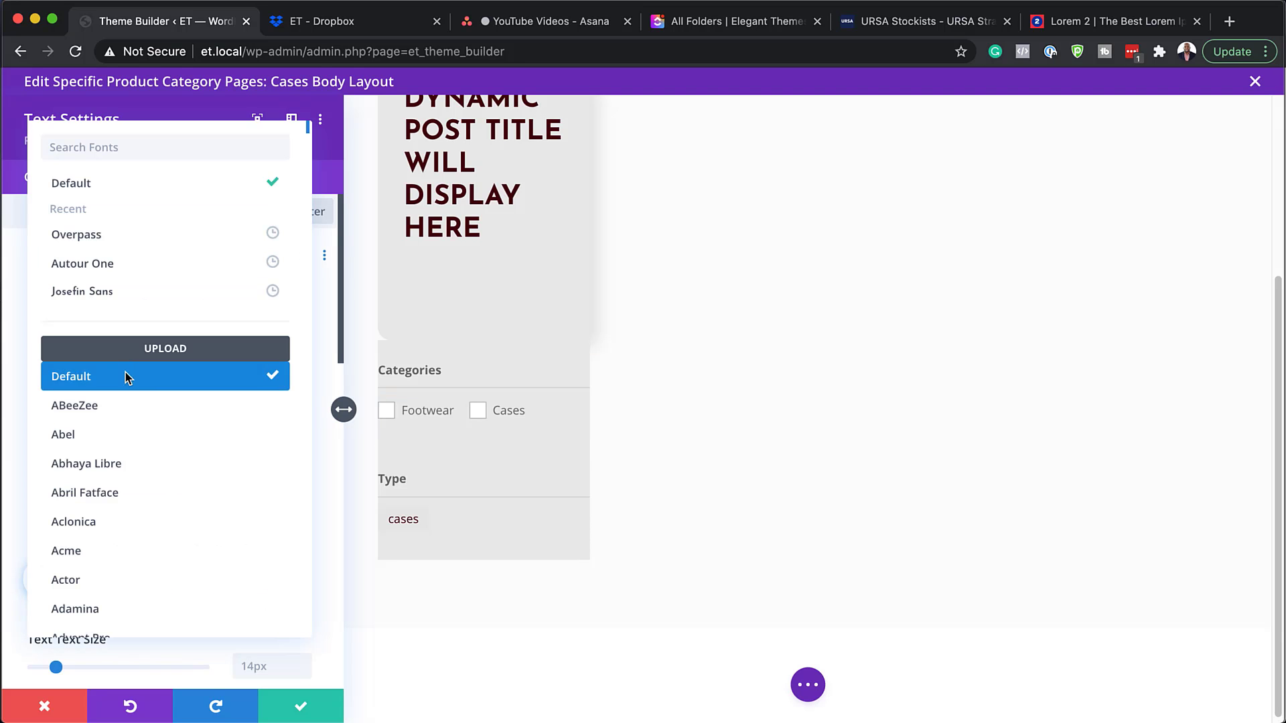
left_click(127, 290)
left_click(44, 579)
type("#44000d")
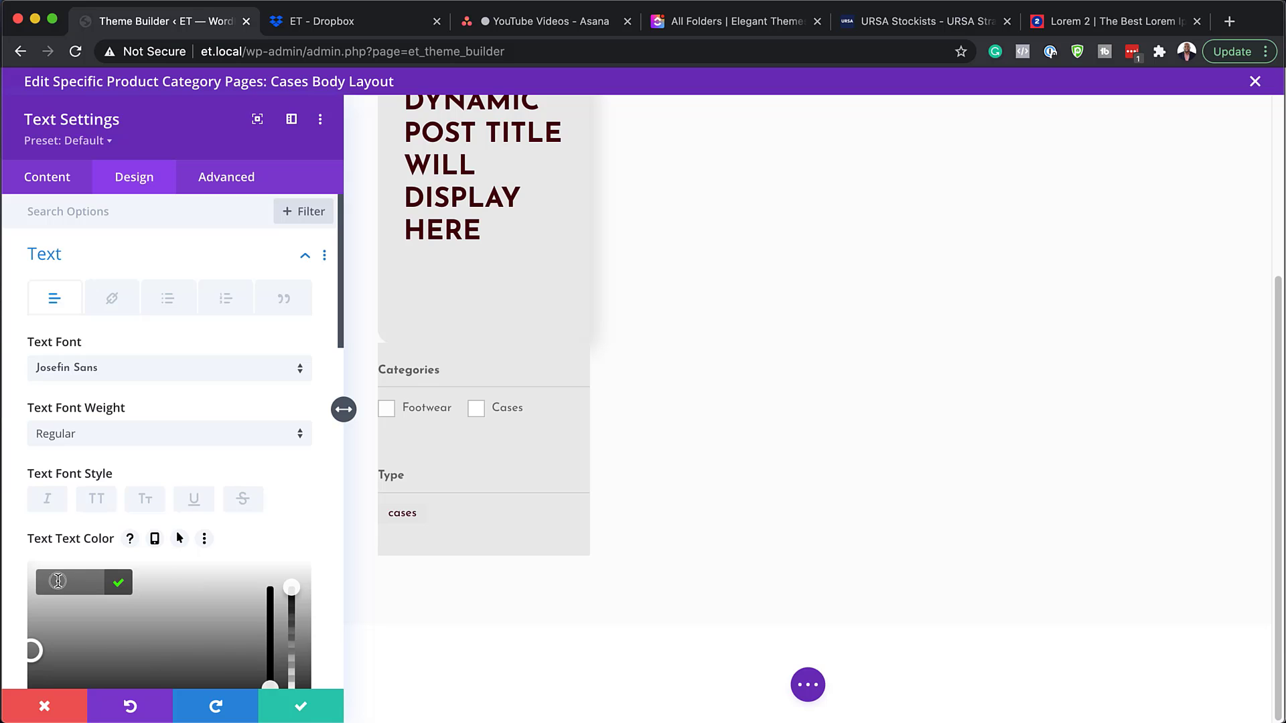
Raise the body text size to 15px and try a line height of 1.5em, resetting the line height to its default
scroll(209, 519, "down", 1)
scroll(209, 518, "down", 4)
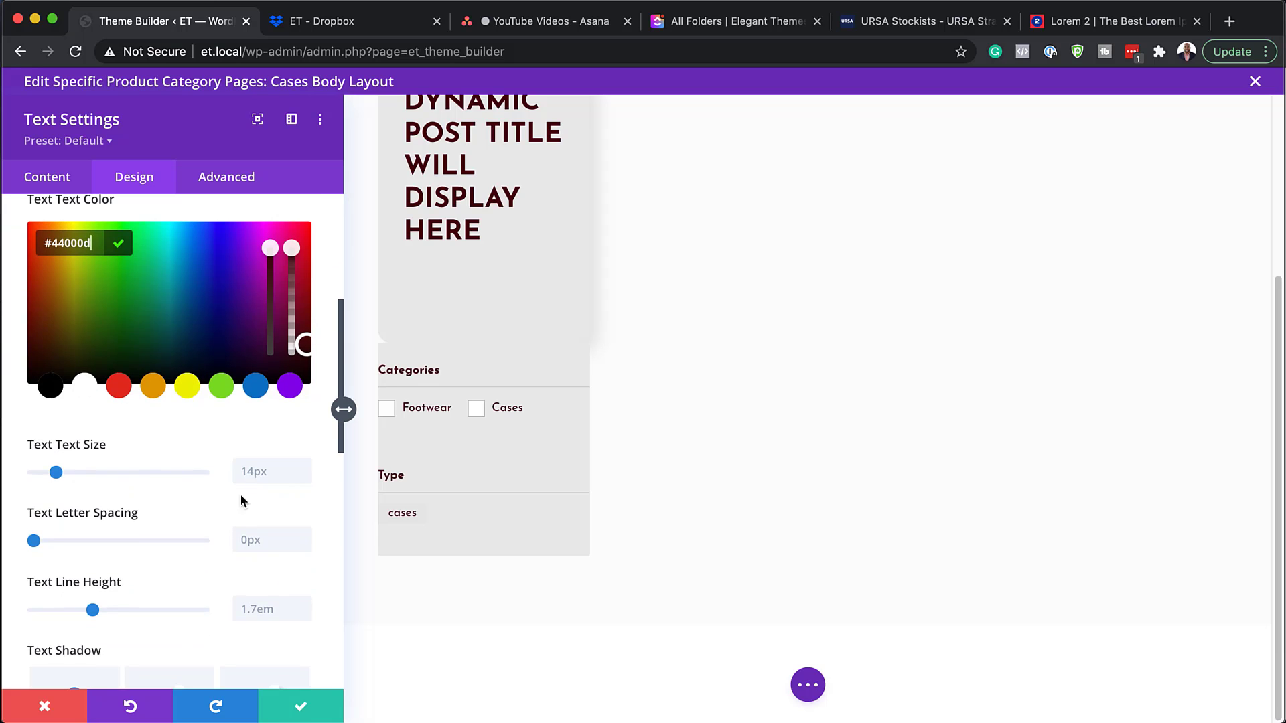
left_click(305, 467)
left_click(303, 469)
left_click(303, 469)
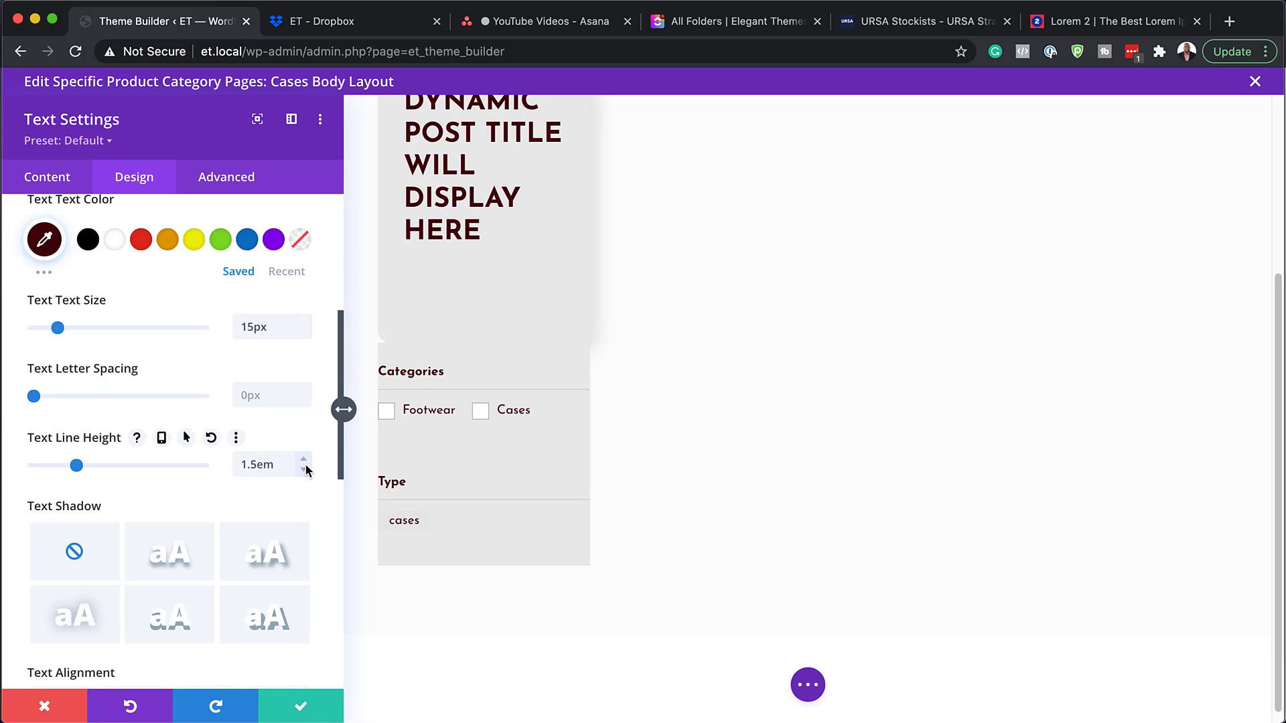
left_click(211, 437)
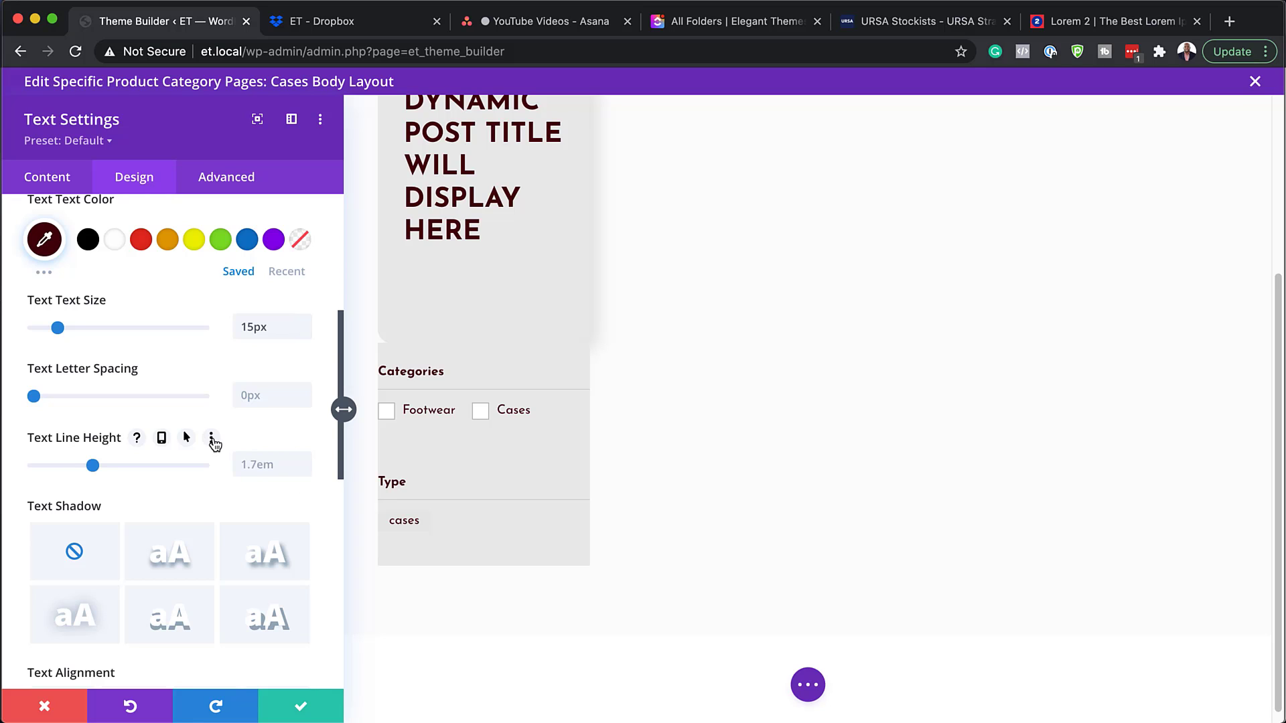
Set the Text module's body text size to 20px and its letter spacing to 1px
left_click(305, 323)
left_click(304, 323)
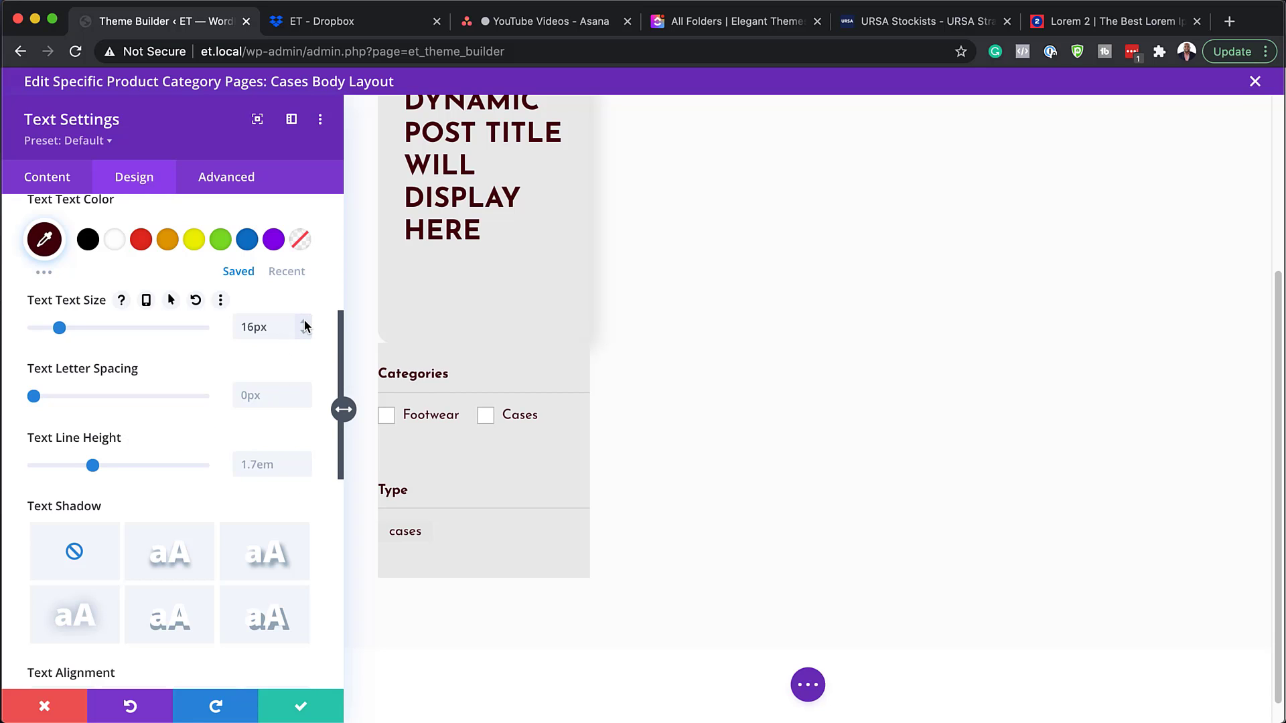
left_click(304, 323)
left_click(304, 323)
left_click(305, 323)
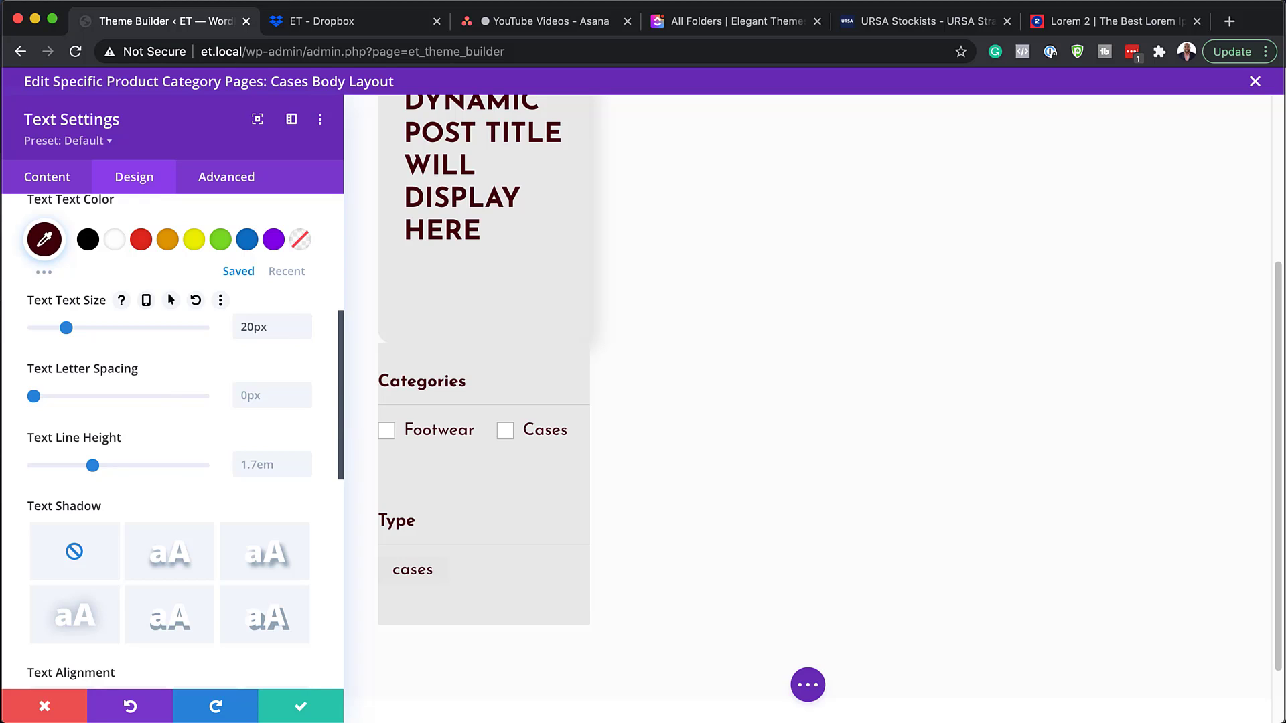
left_click(306, 389)
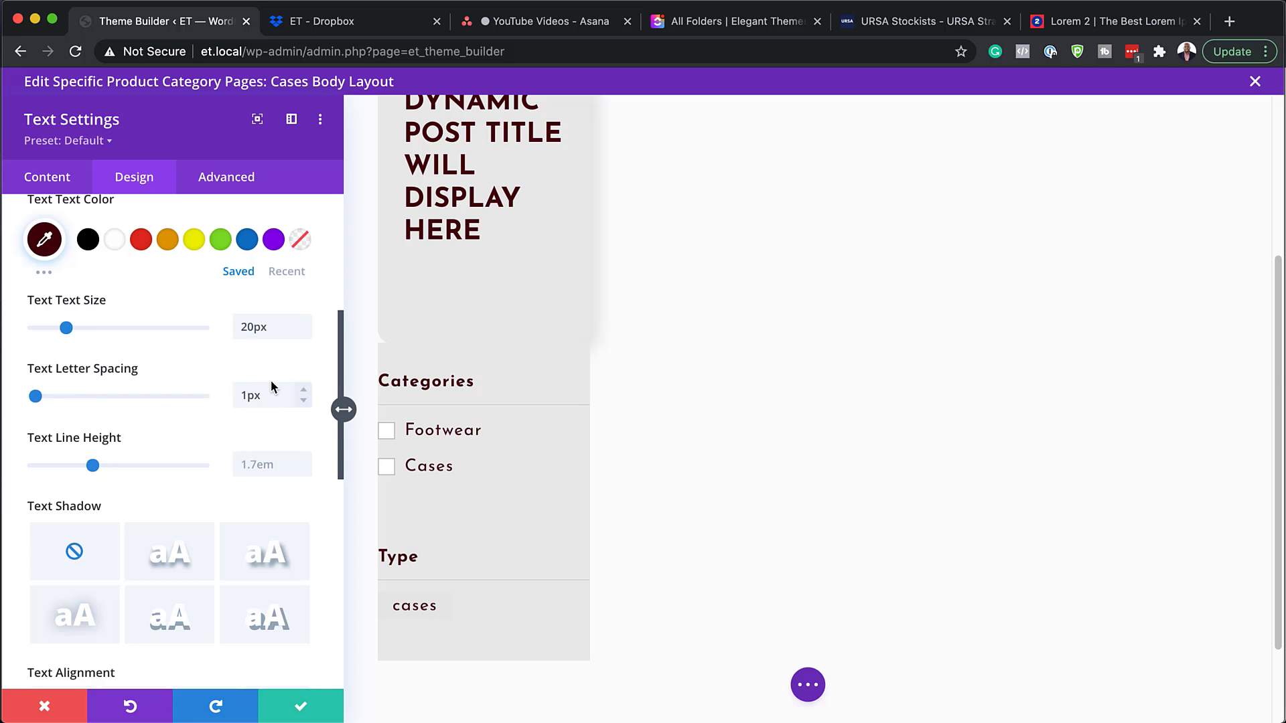
scroll(295, 522, "up", 1)
scroll(294, 516, "up", 5)
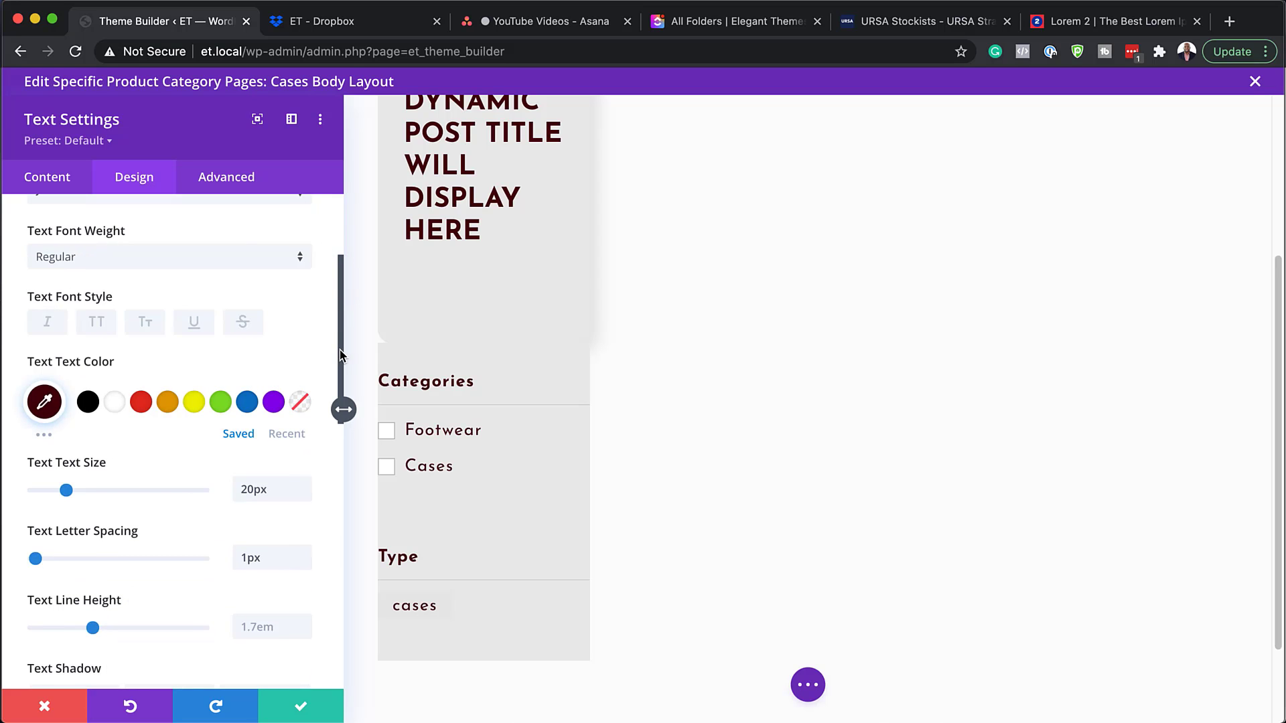
Set the Text module's top margin to 50px
left_click_drag(340, 348, 342, 253)
left_click(306, 258)
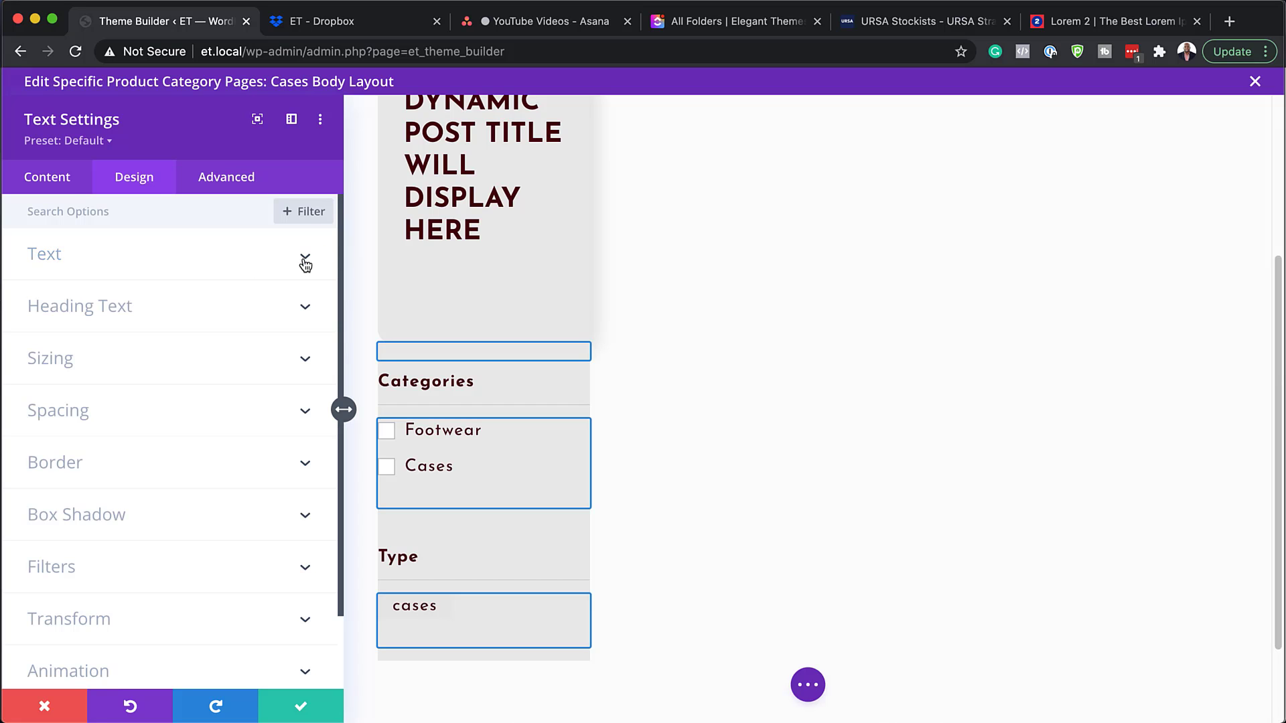
left_click(74, 414)
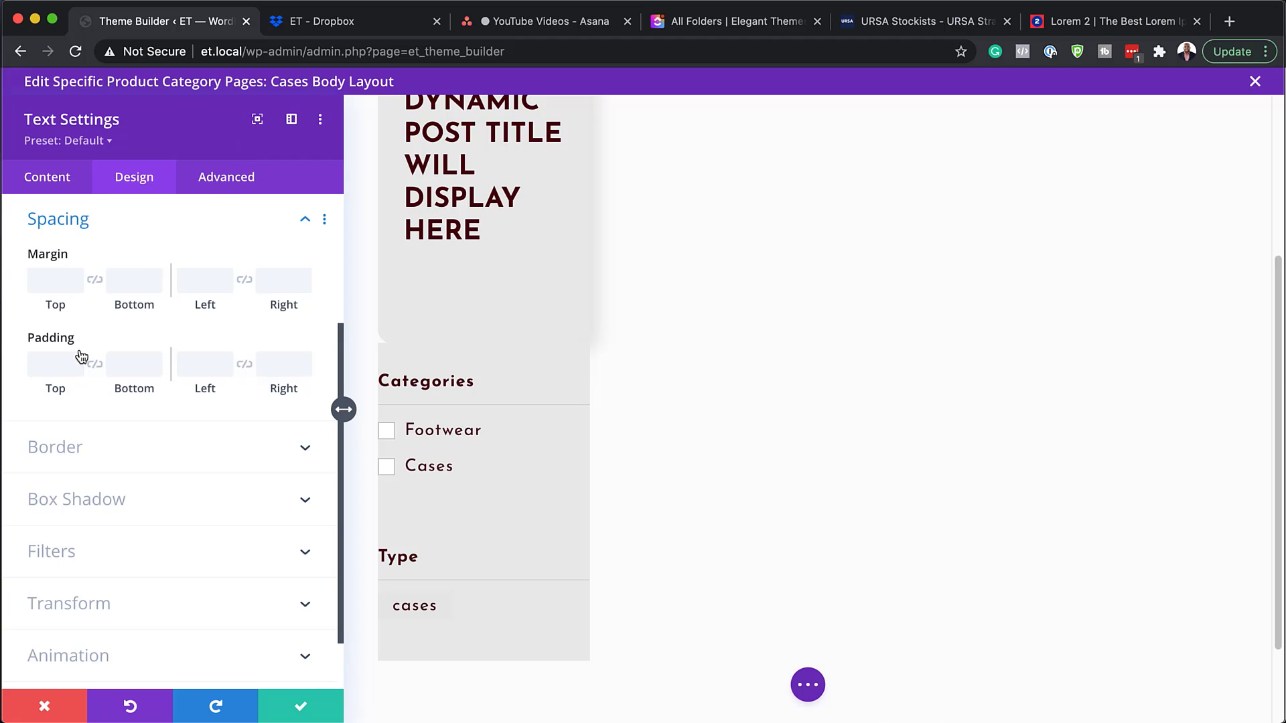
left_click(51, 278)
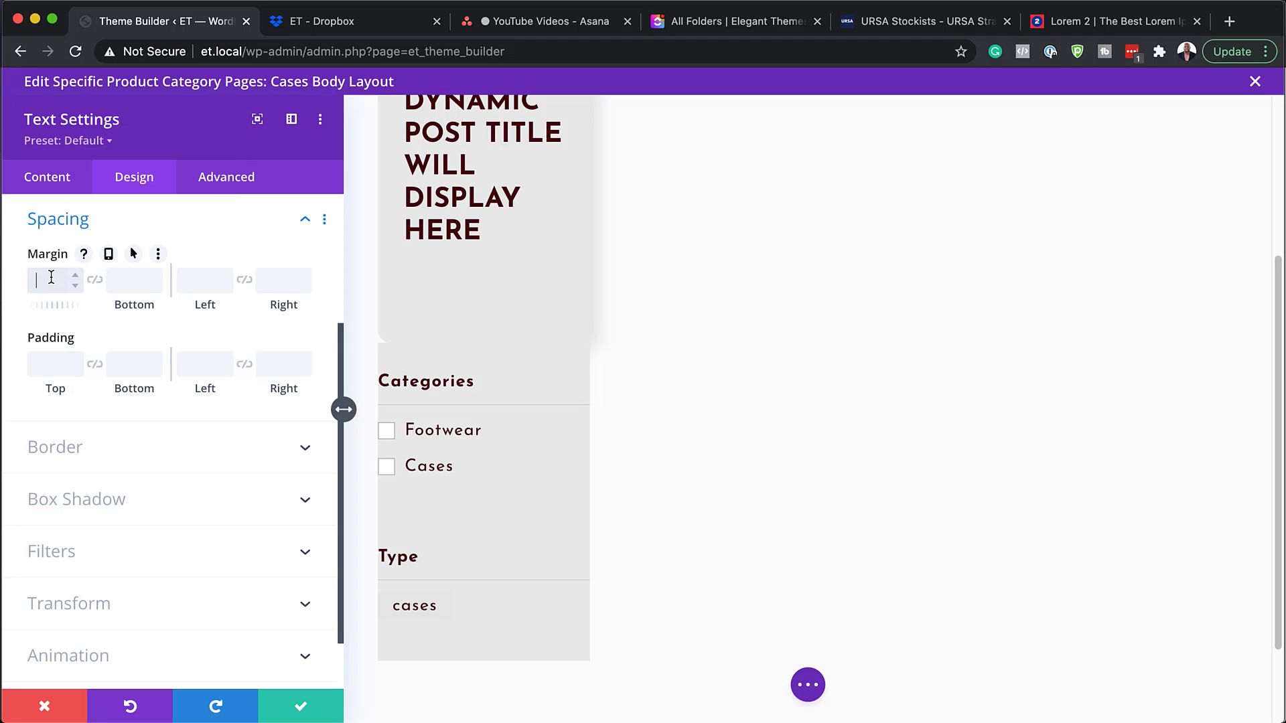
type("50px")
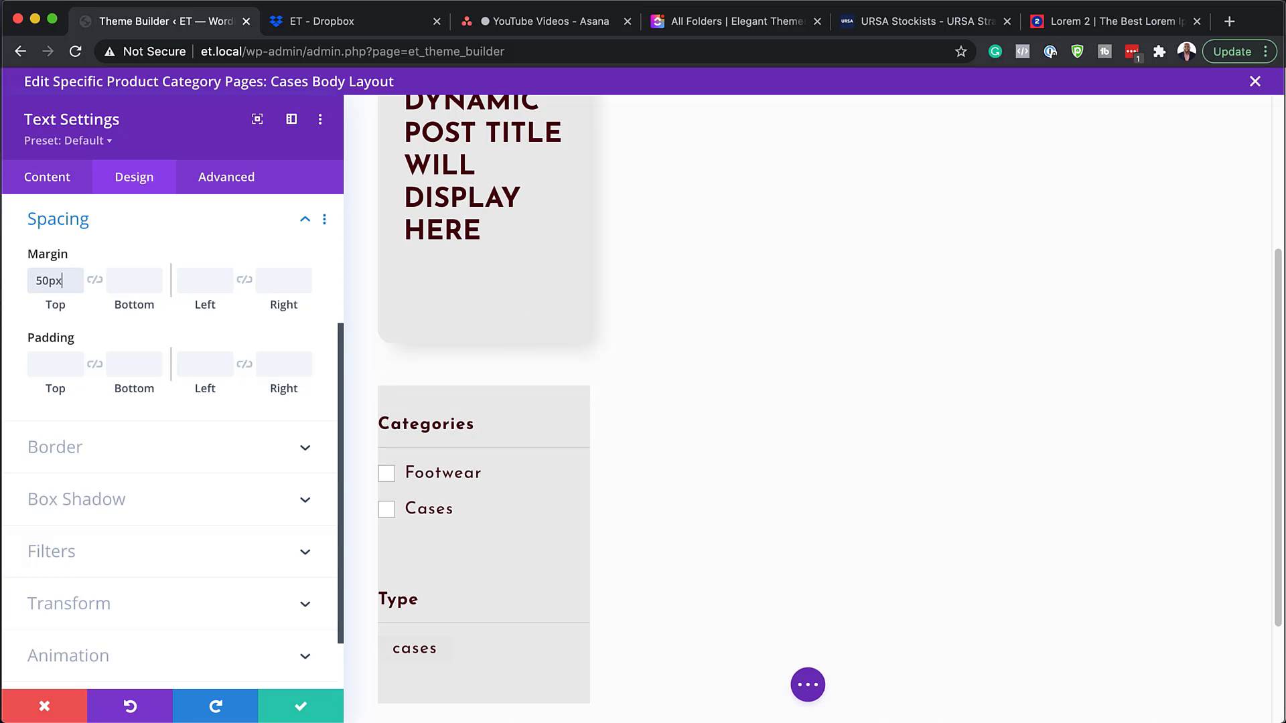
key("super+Tab")
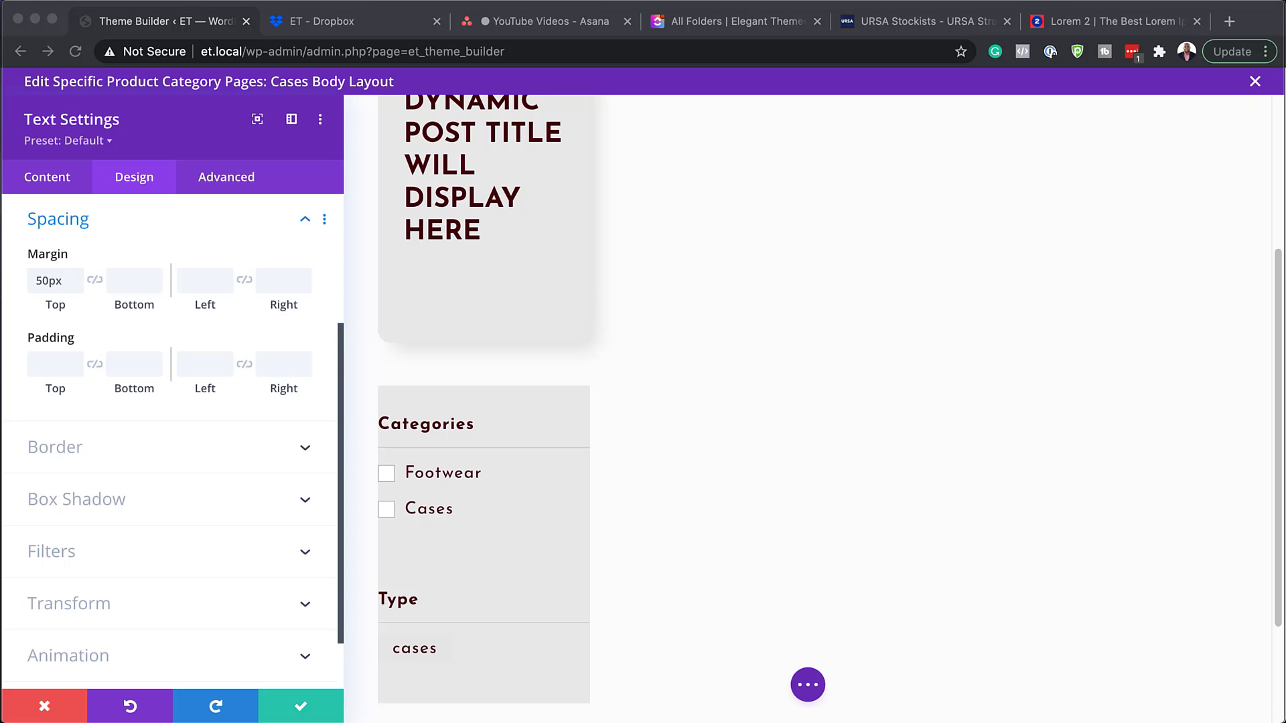
Set the Text module's padding to 40px top and bottom and 30px left and right, linking each pair
left_click(48, 365)
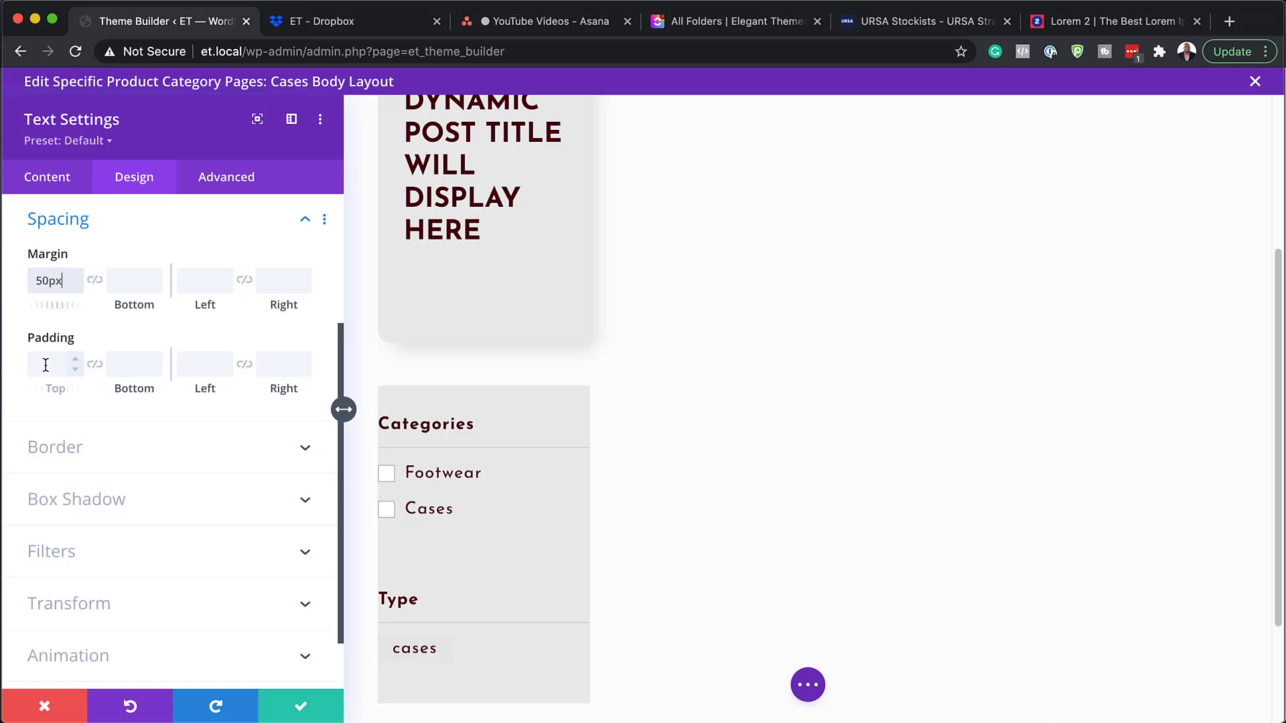
type("40px")
left_click(94, 364)
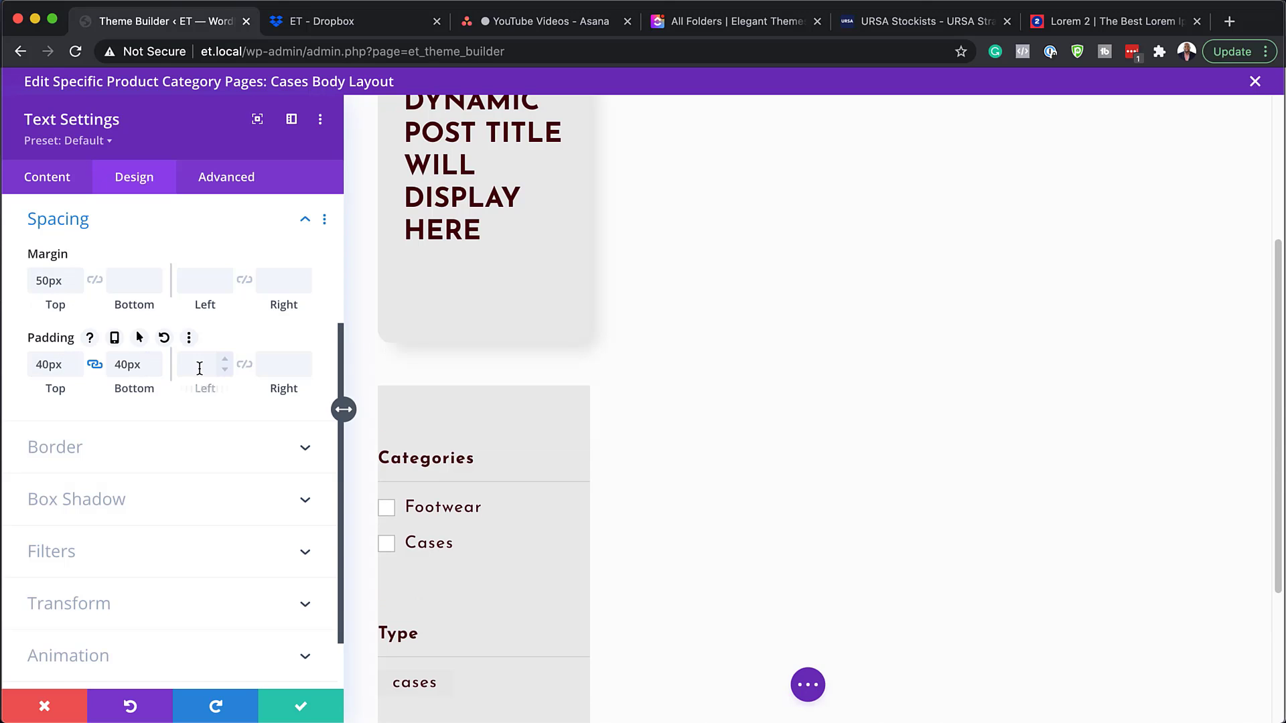
left_click(201, 365)
type("30px")
left_click(245, 365)
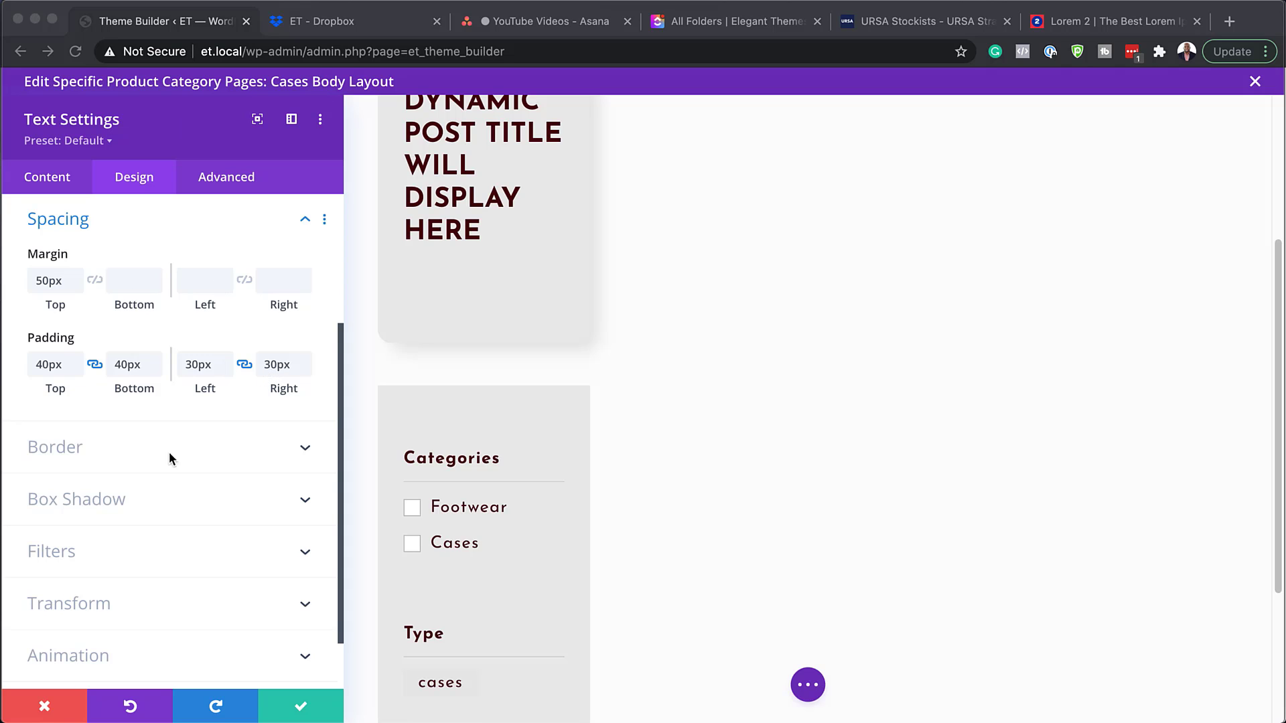
Round all four corners of the Text module to 15px
left_click(69, 449)
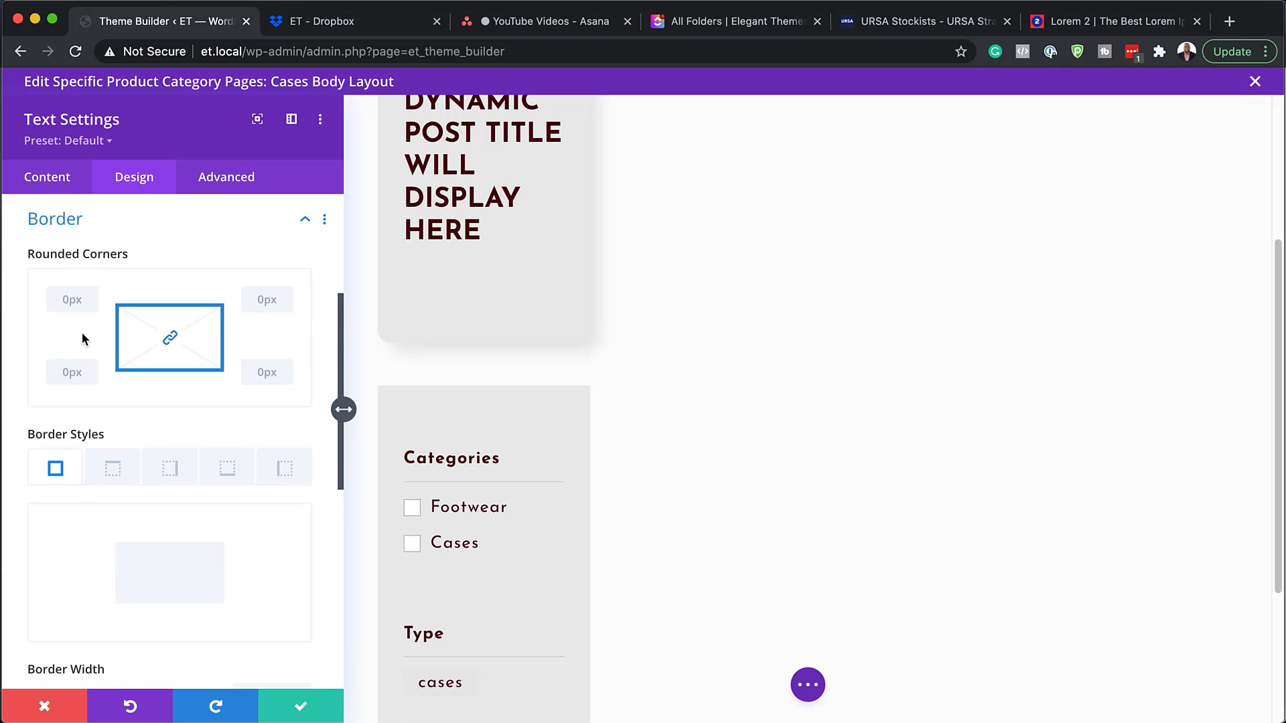
left_click(69, 299)
type("15")
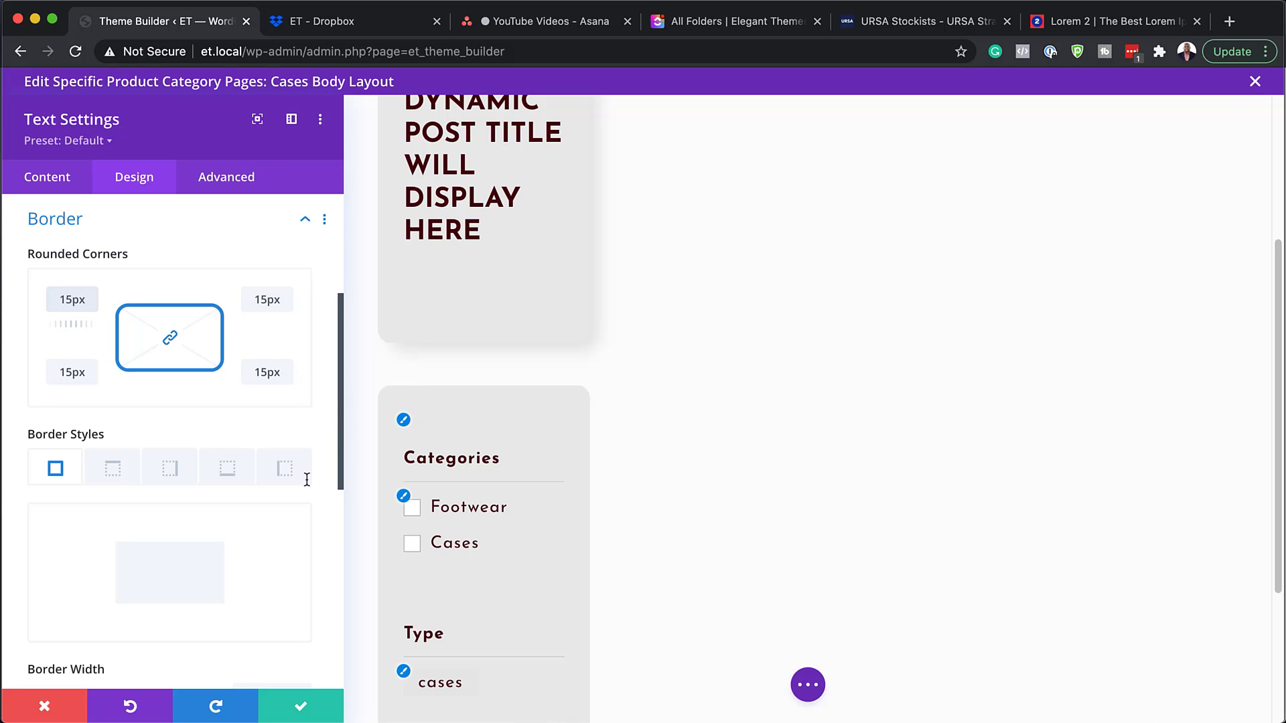
Give the Text module the lower-right offset box shadow with horizontal and vertical positions of 12px
scroll(231, 509, "down", 2)
scroll(235, 505, "down", 5)
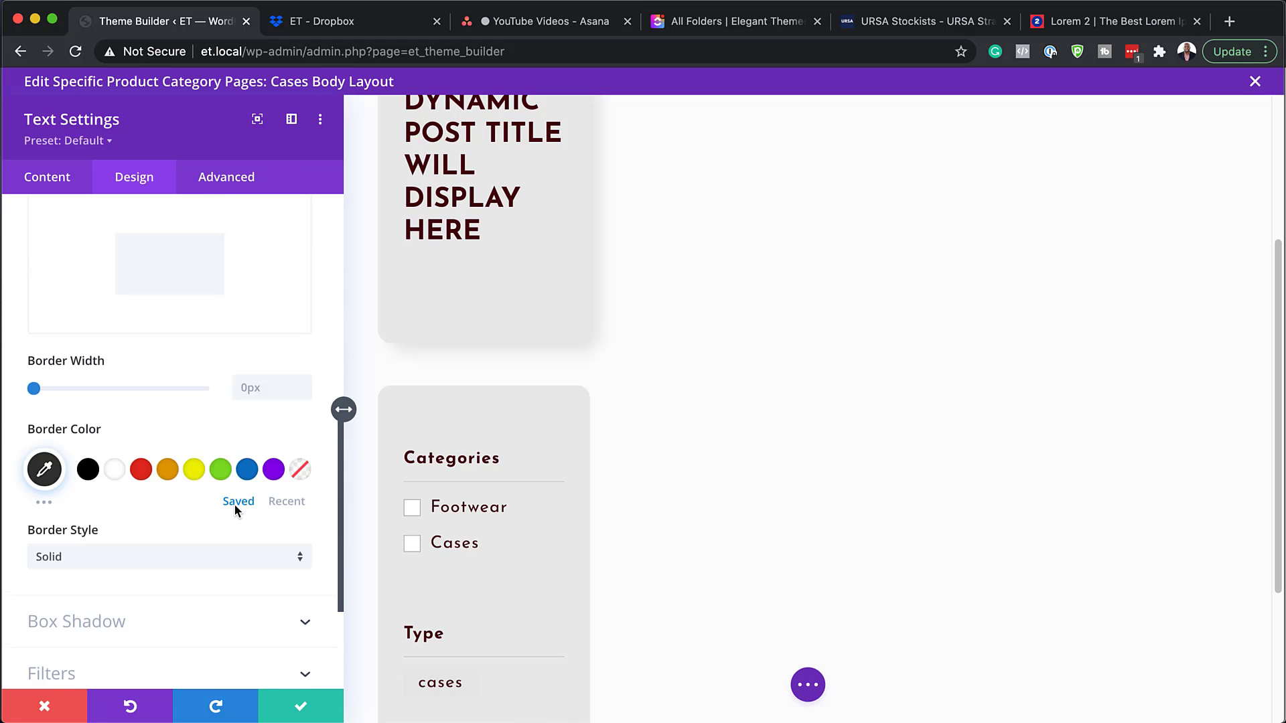
left_click(100, 434)
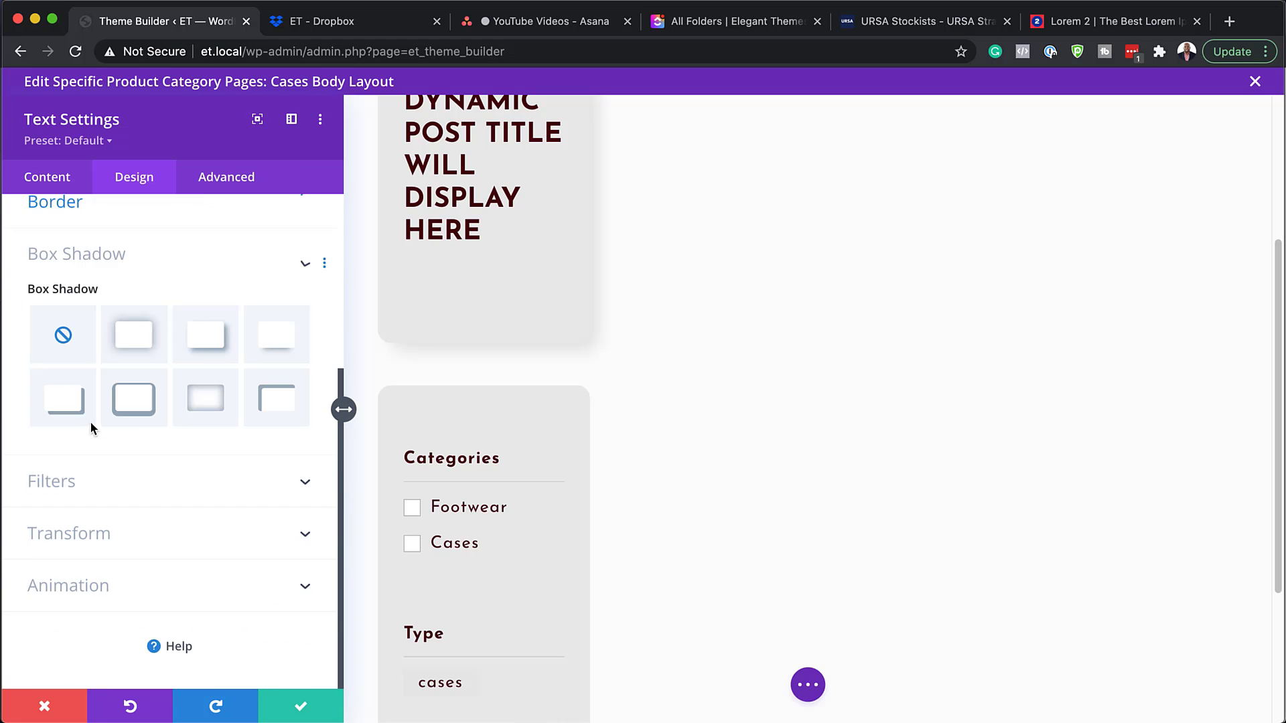
left_click(213, 337)
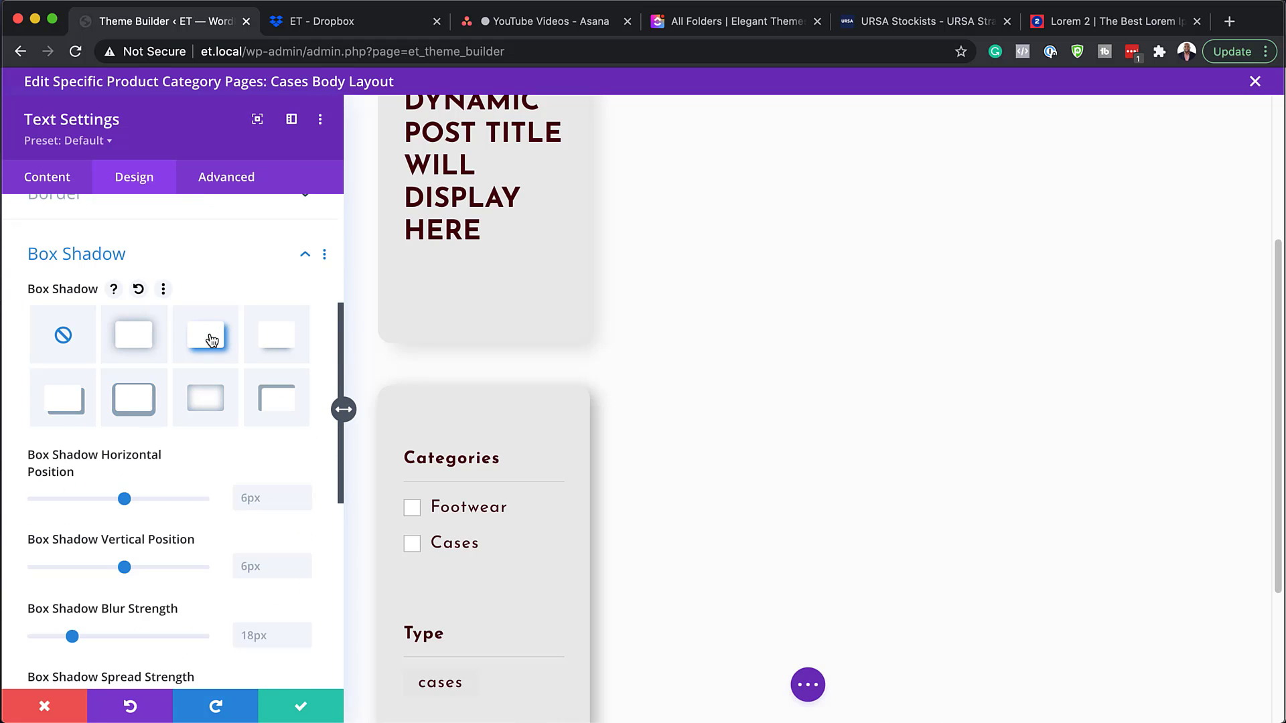
double_click(251, 498)
type("12")
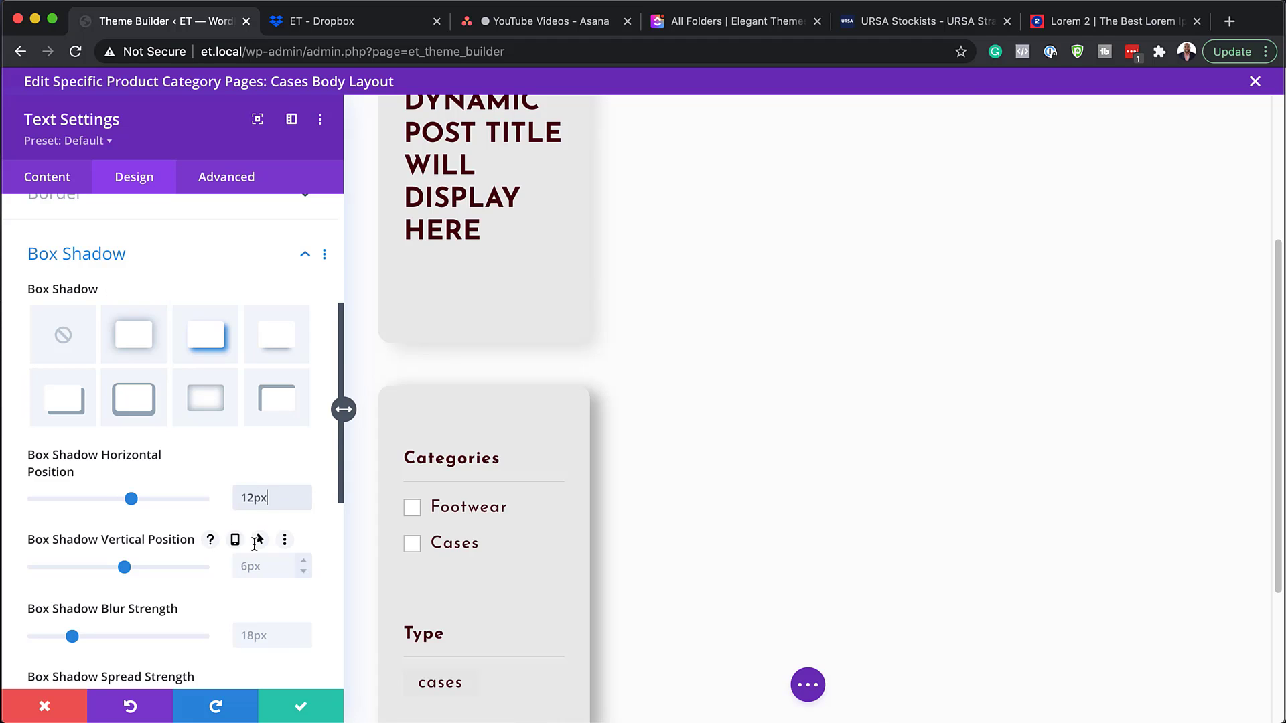
double_click(250, 568)
type("12")
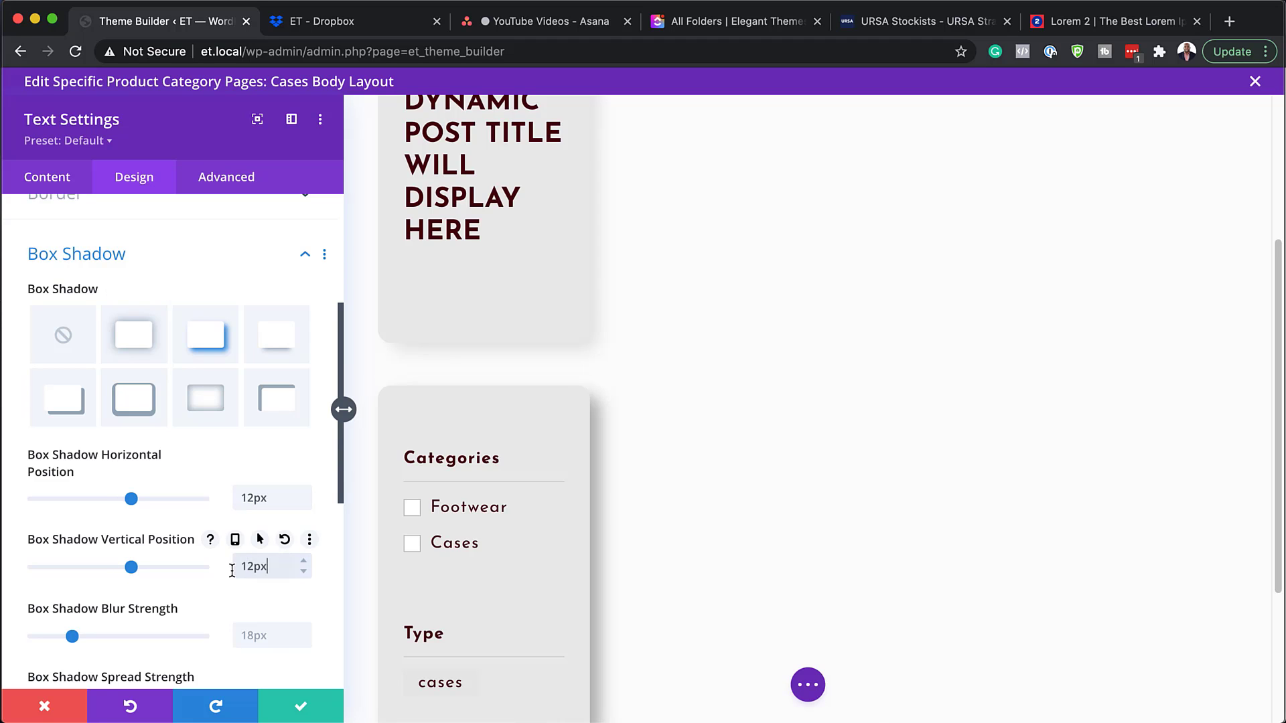
Set the box shadow's blur strength to 20px and its spread strength to -5px
scroll(232, 570, "down", 3)
left_click(263, 528)
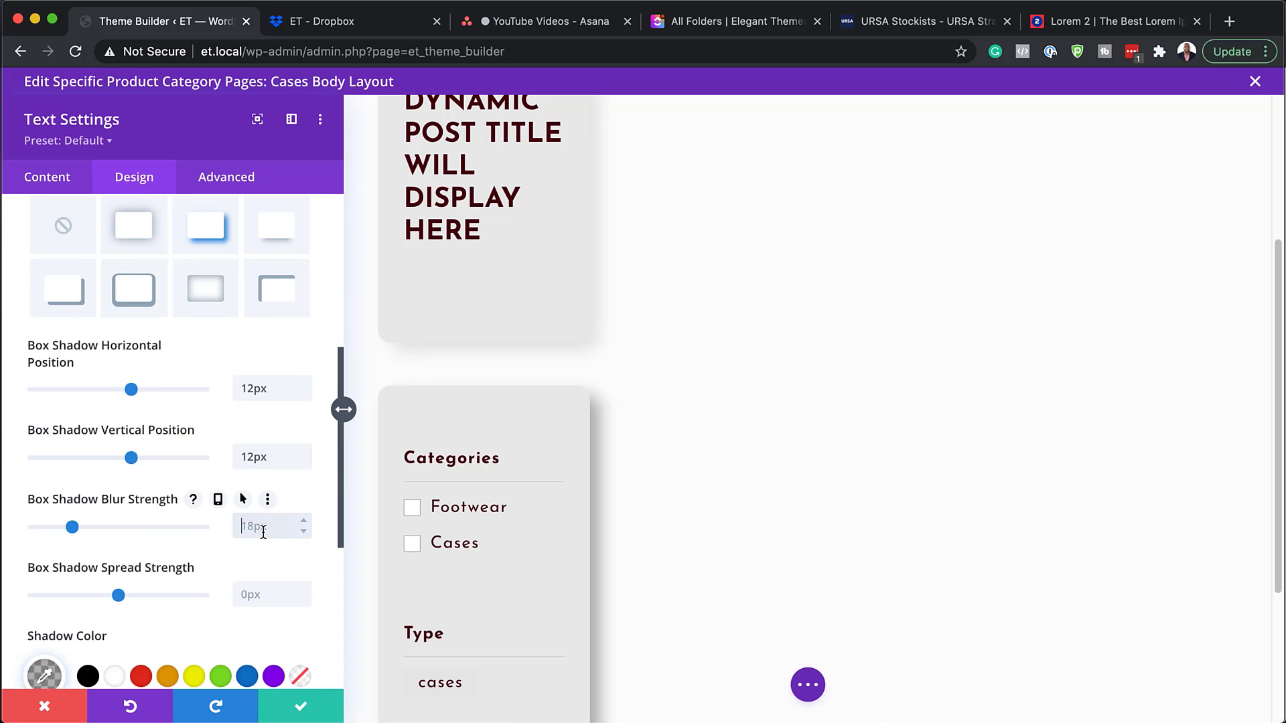
type("20px")
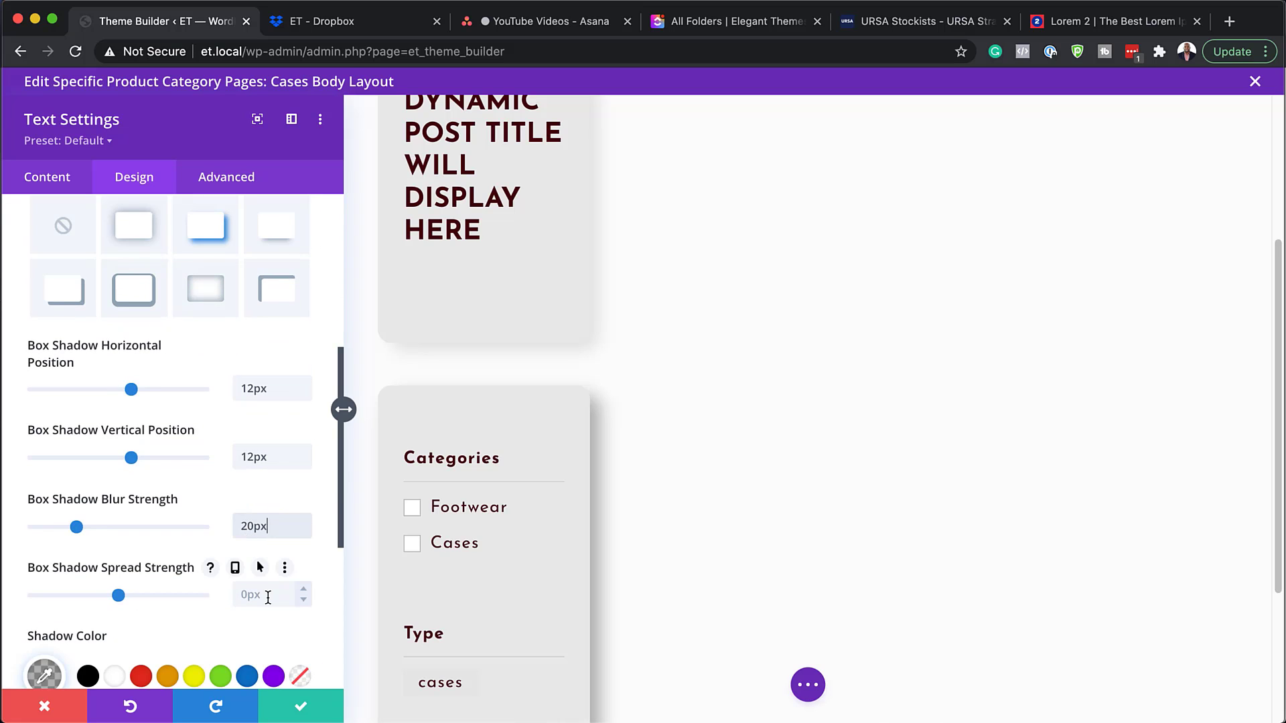
left_click(268, 597)
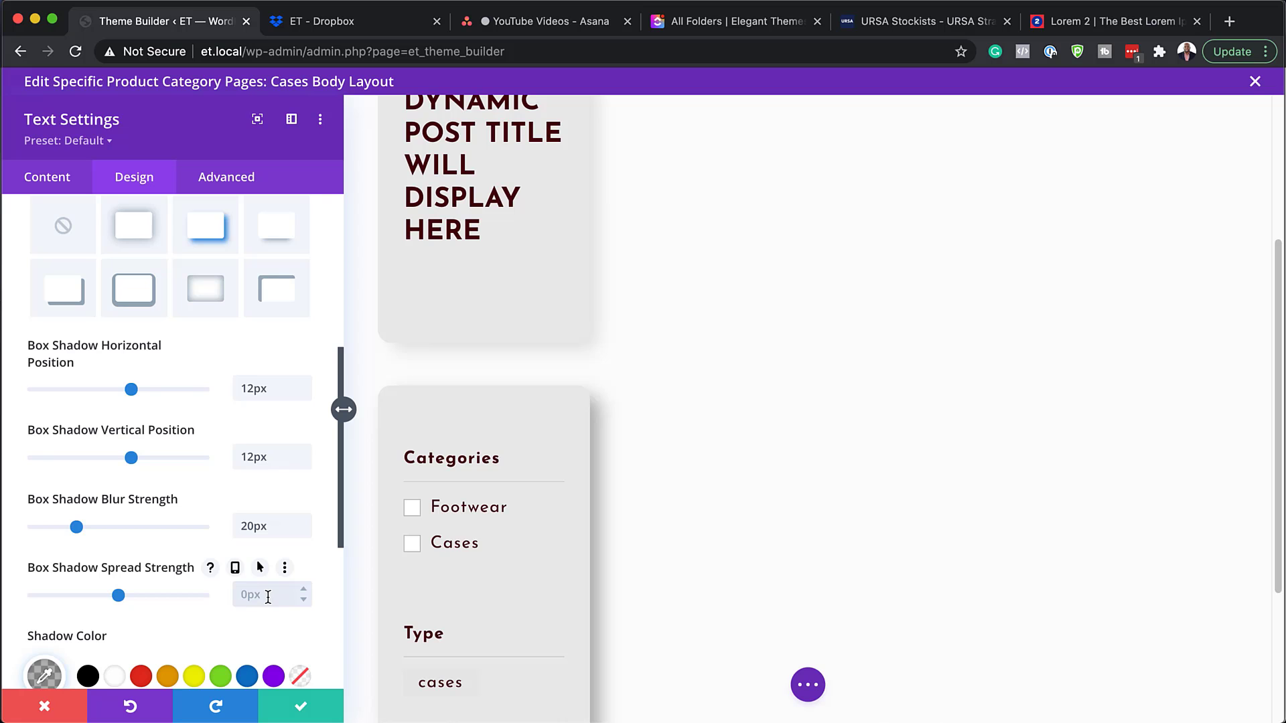
type("-5px")
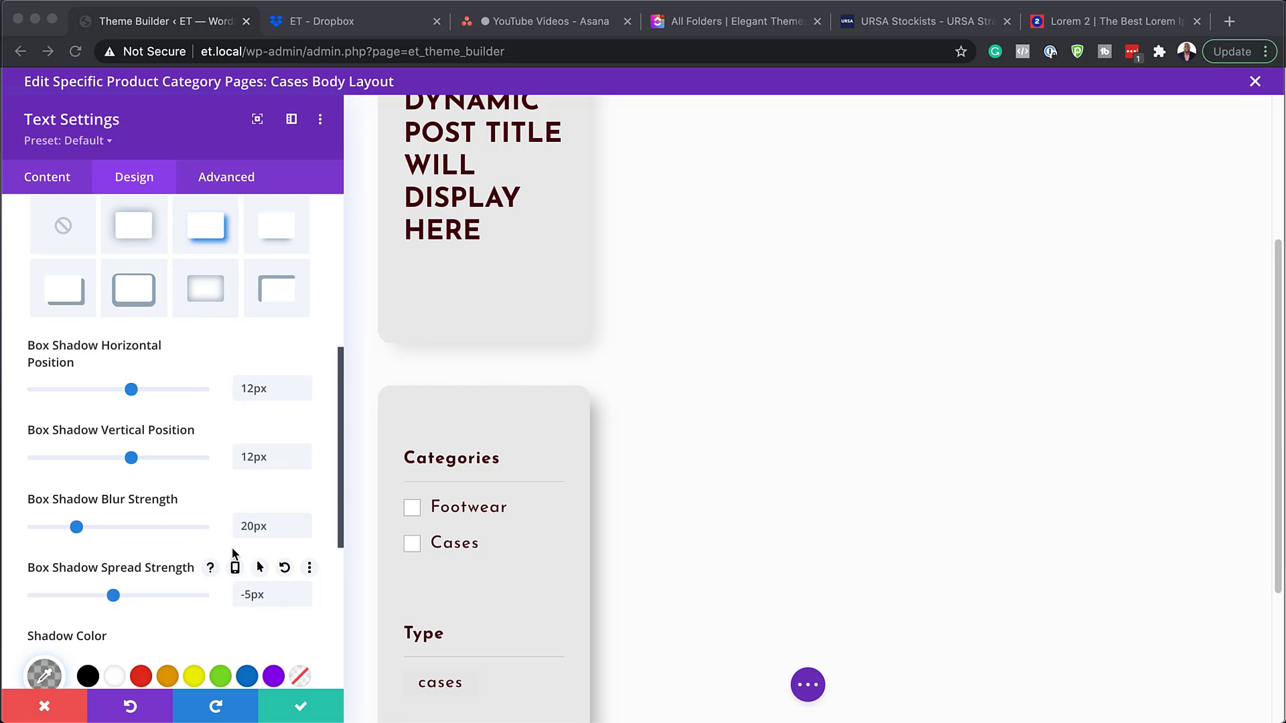
Make the box shadow color fully opaque #dddddd and save the Text module's settings
scroll(232, 550, "down", 10)
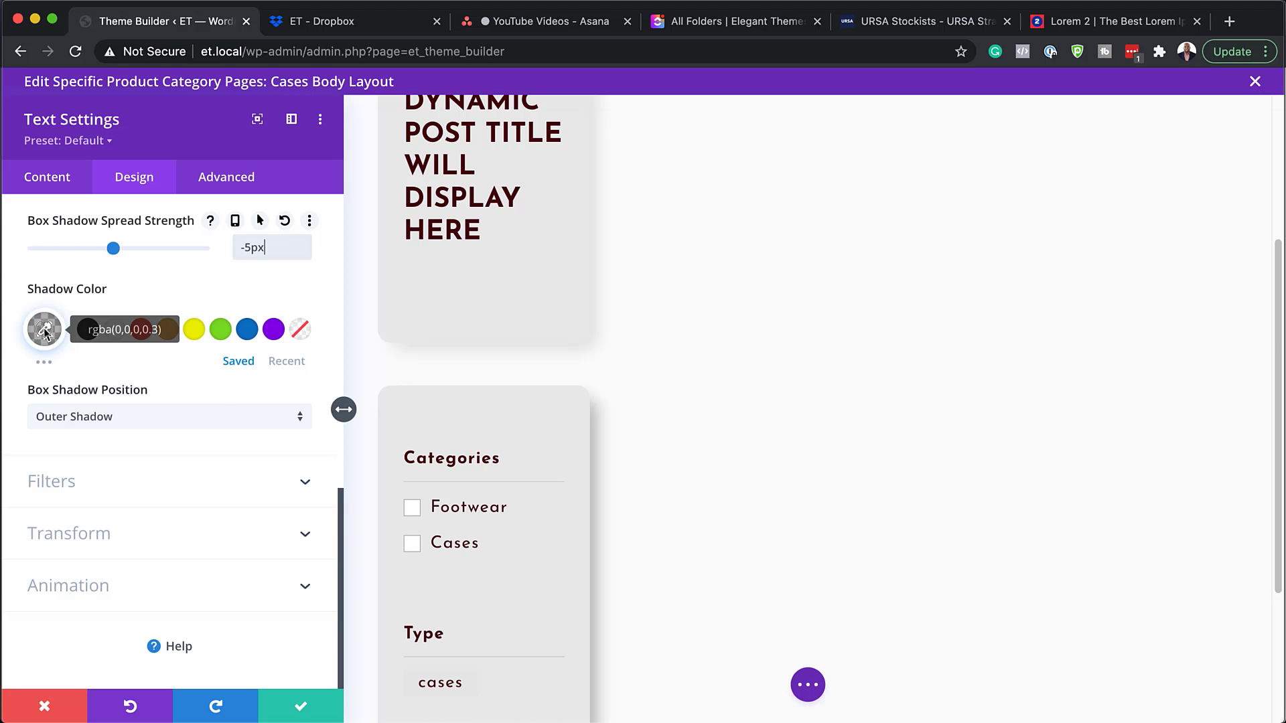
left_click(45, 329)
left_click_drag(295, 416, 293, 335)
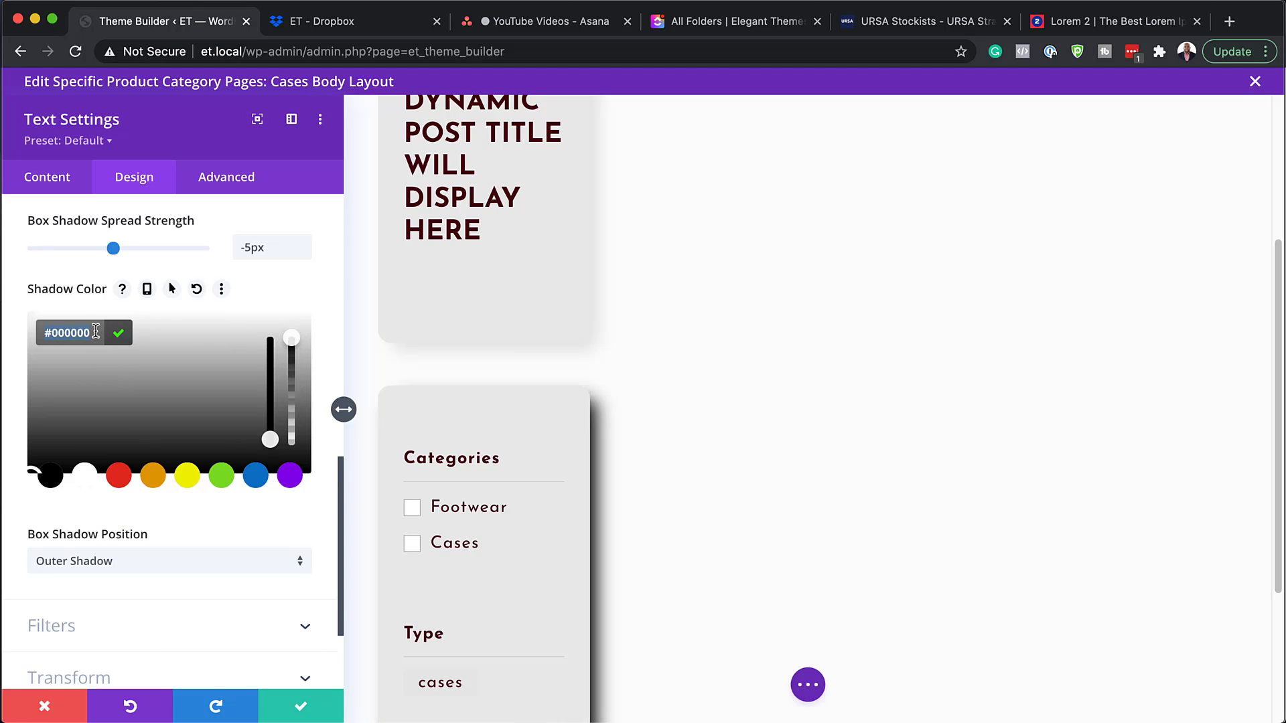
type("#dddddd")
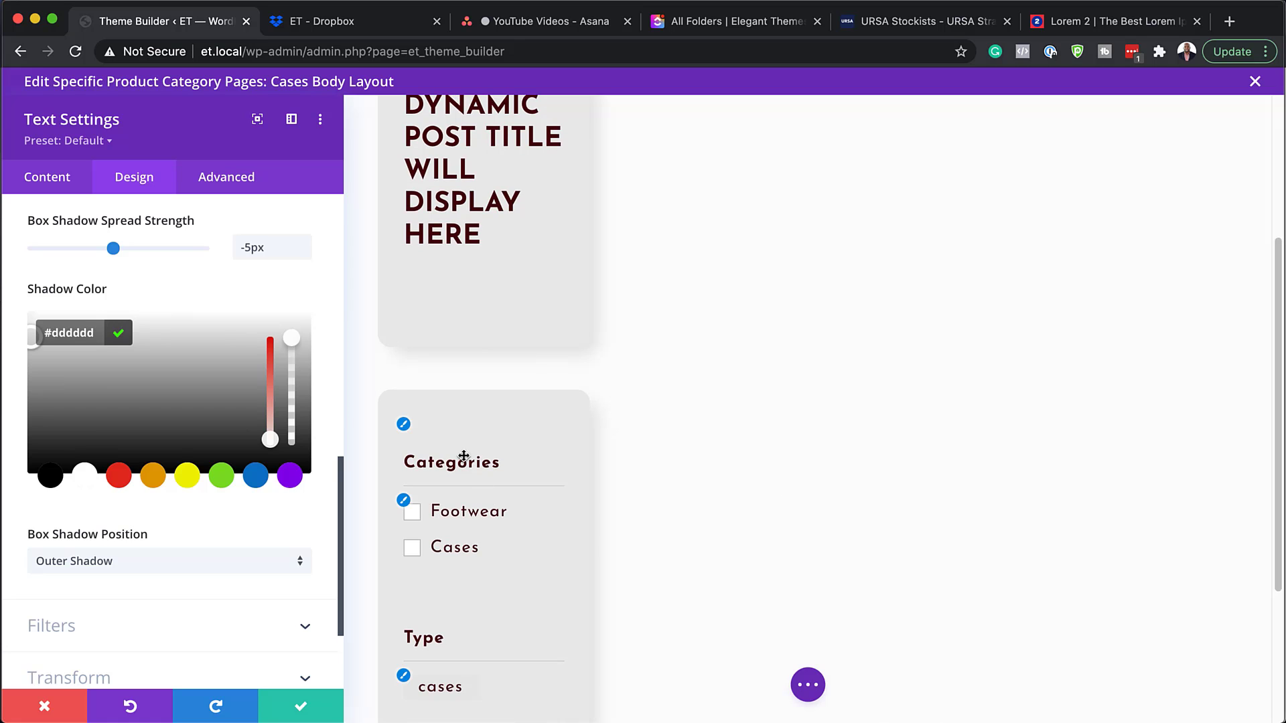
scroll(677, 565, "down", 2)
scroll(678, 565, "down", 2)
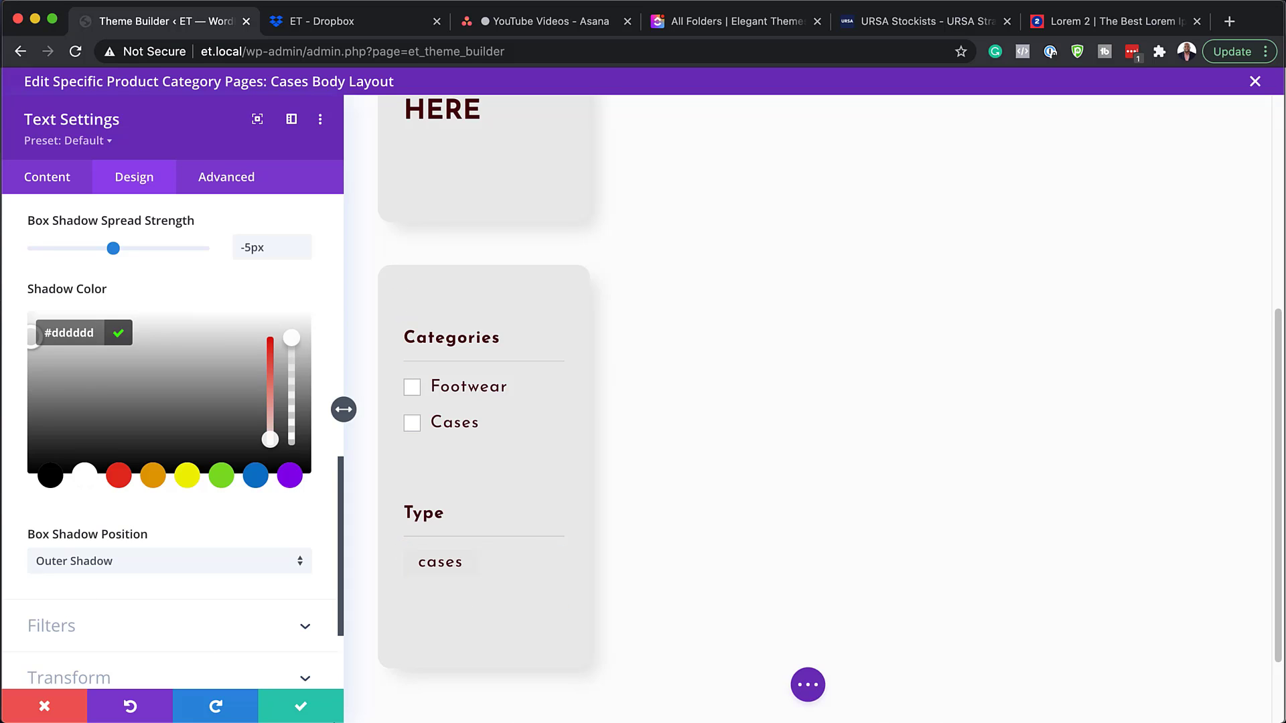
left_click(299, 705)
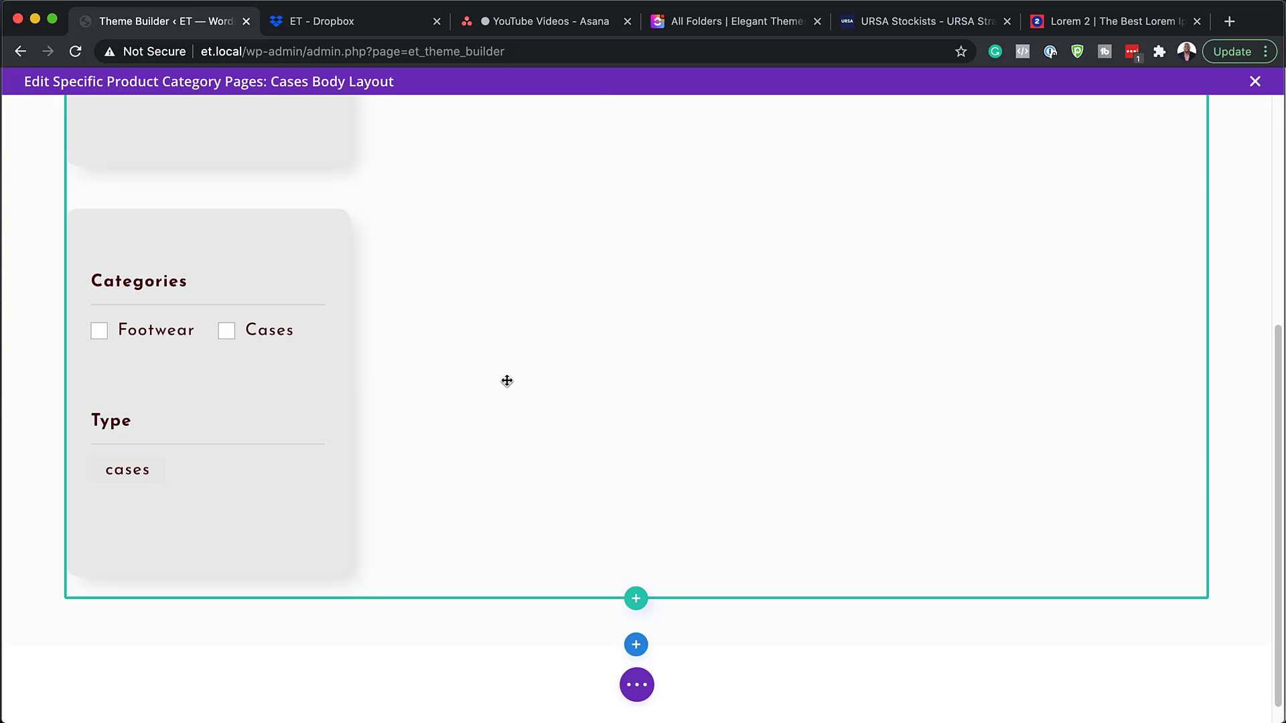
Insert a Shop module into the empty wide column beside the title and filter boxes
scroll(956, 513, "up", 5)
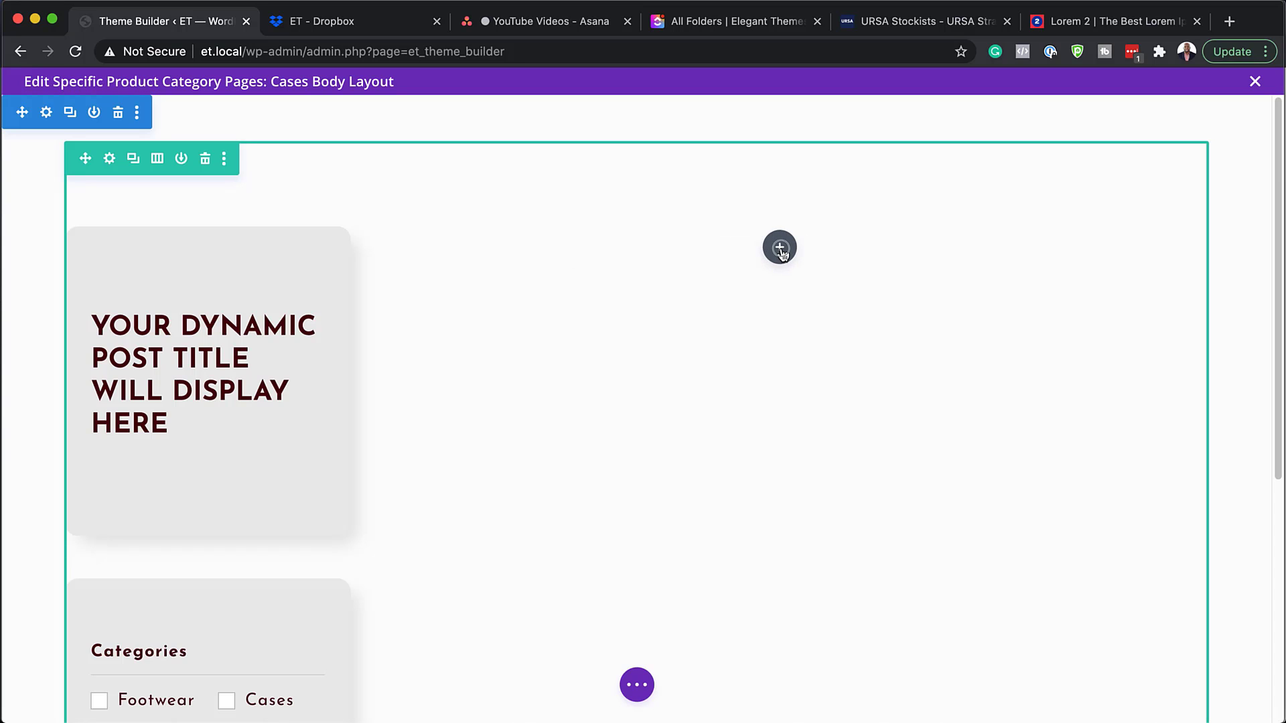
left_click(780, 247)
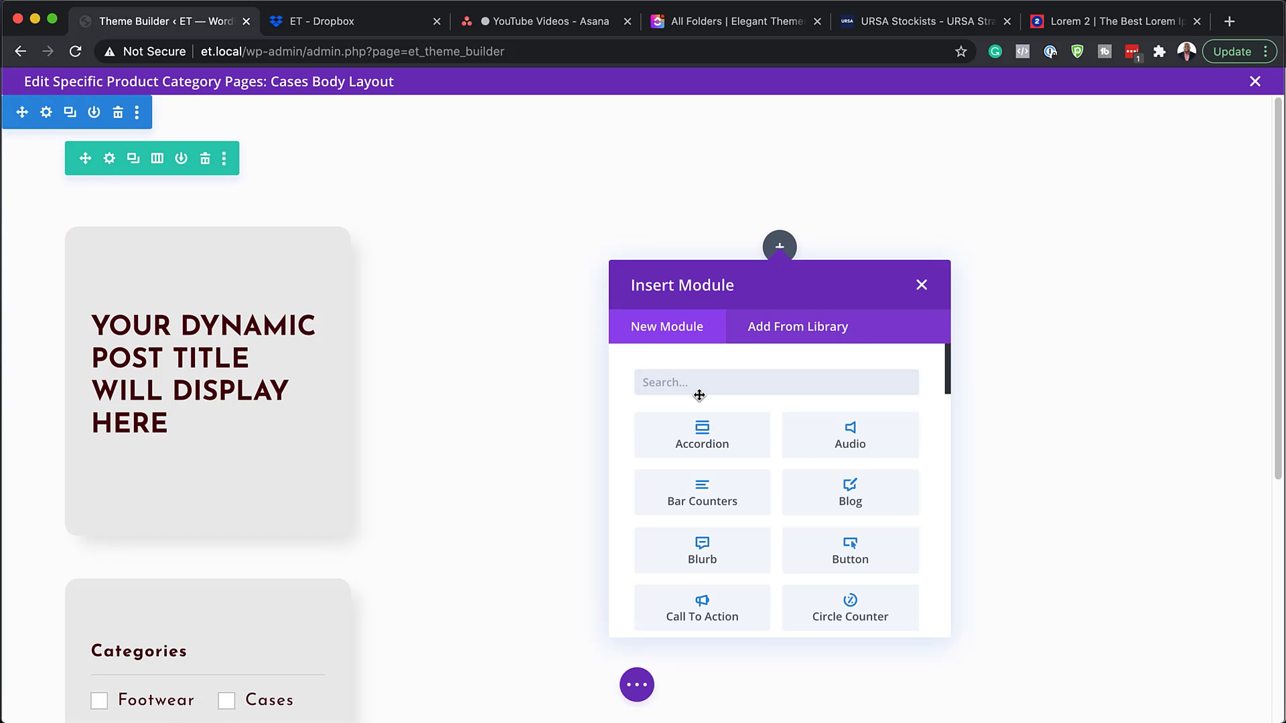
type("shop")
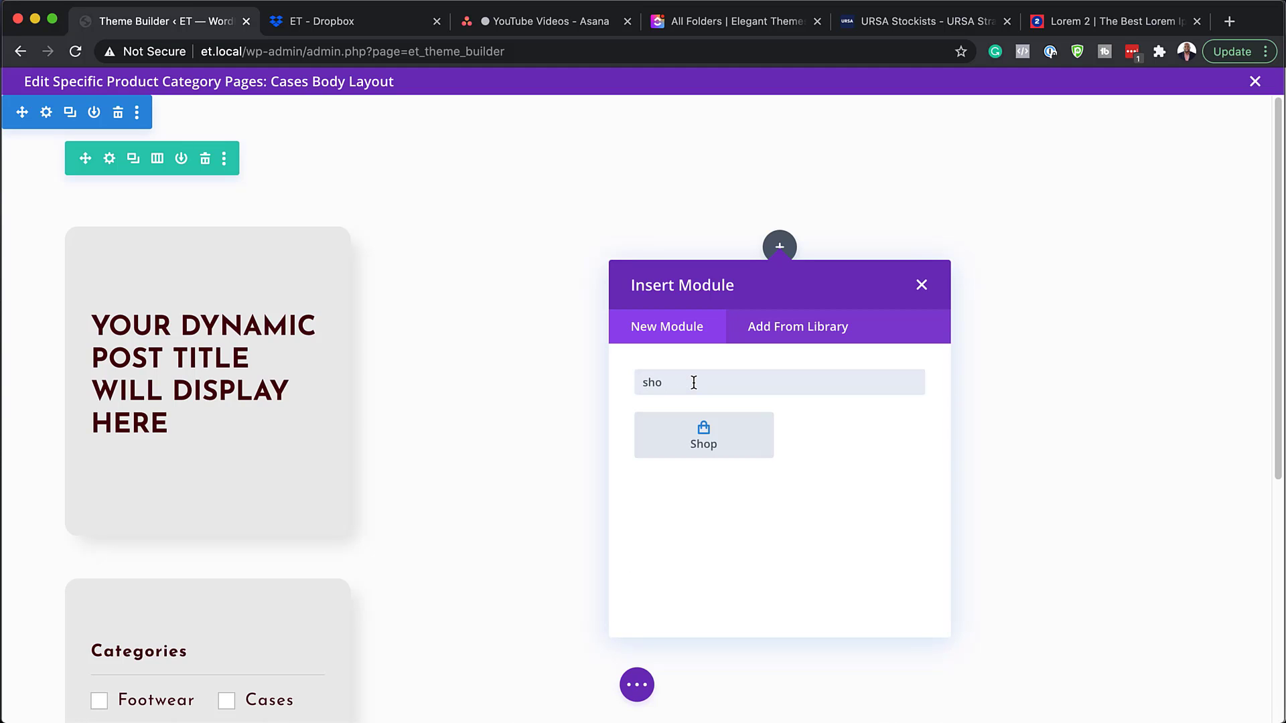
left_click(709, 429)
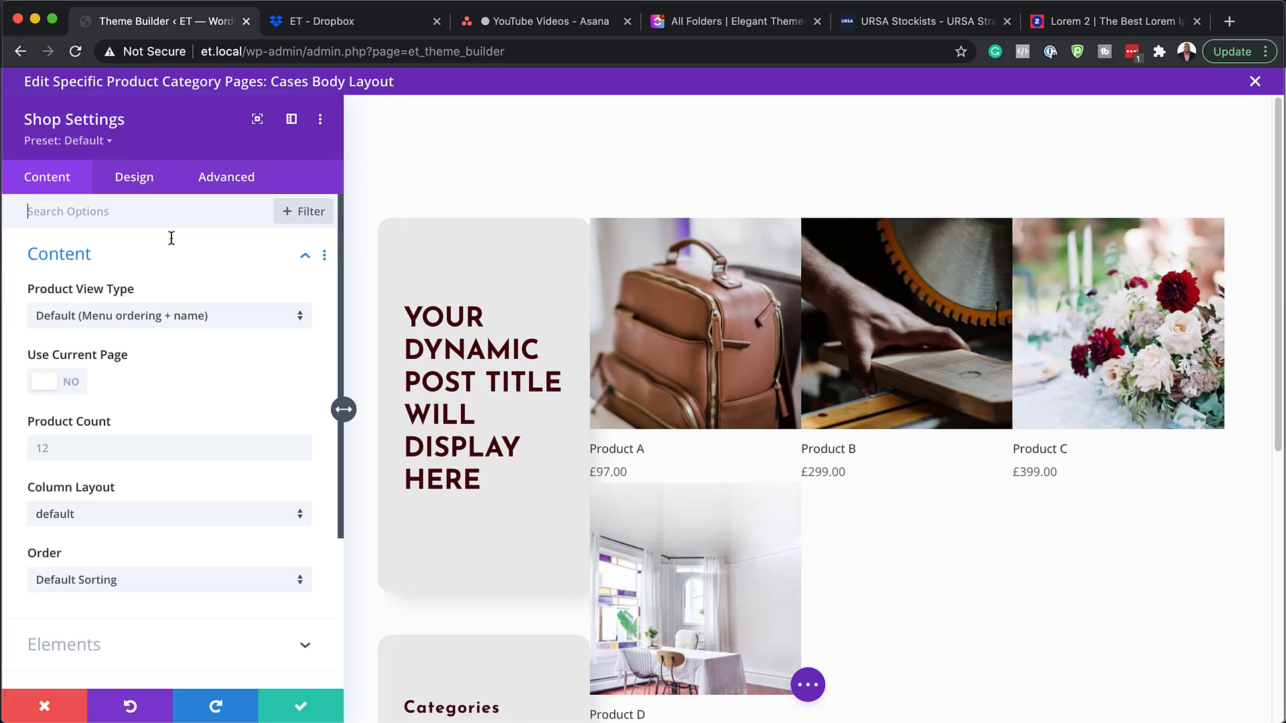
Set the Shop module's product view type to Product Category and its column layout to 3 Columns
left_click(201, 318)
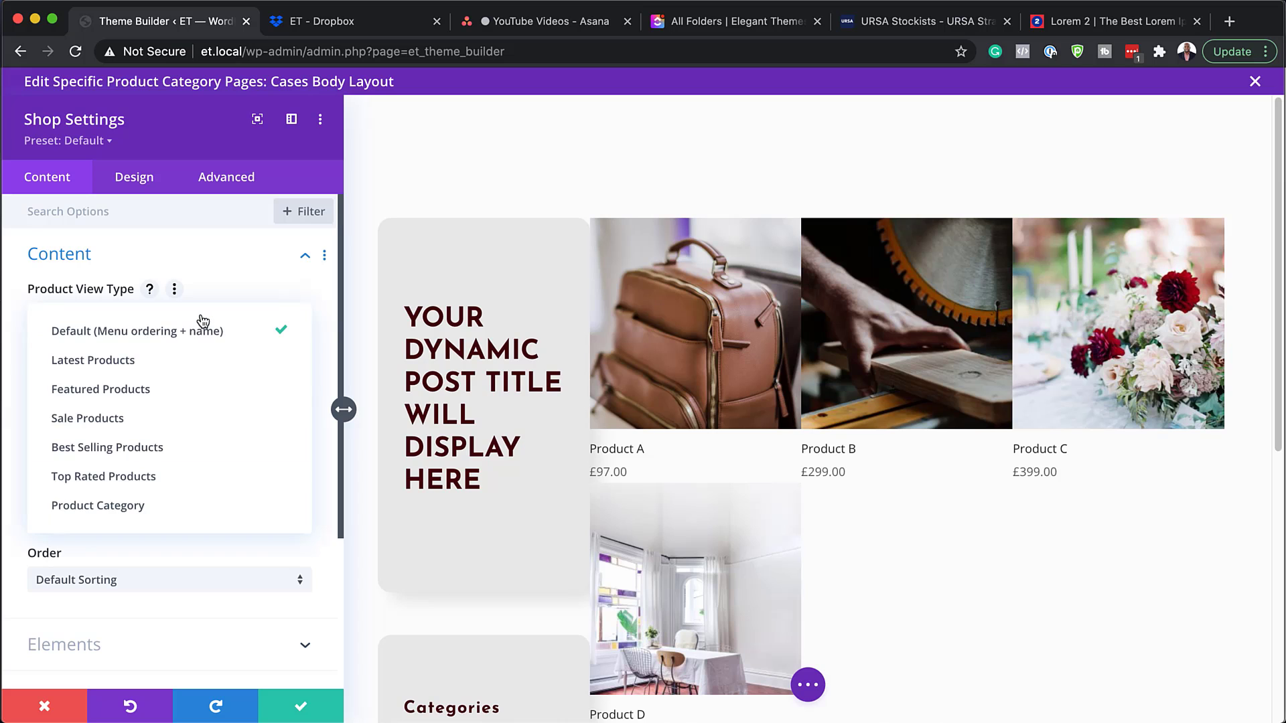
left_click(131, 507)
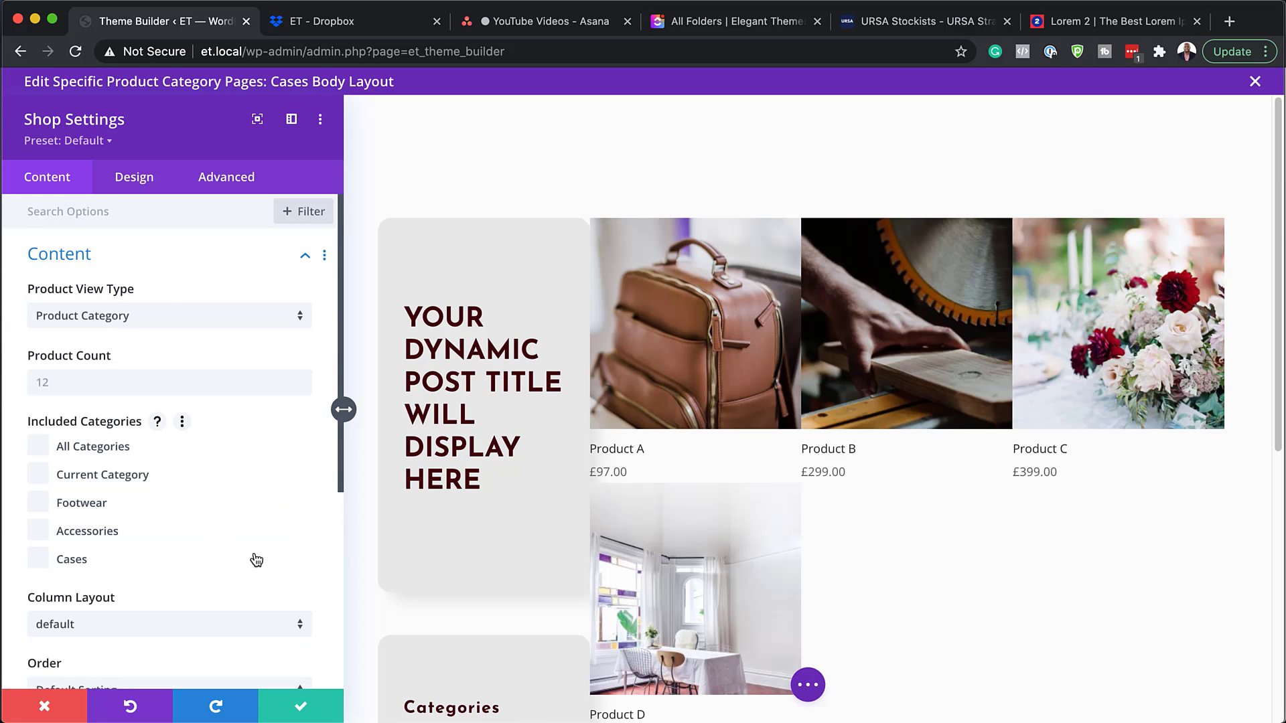
scroll(255, 557, "down", 5)
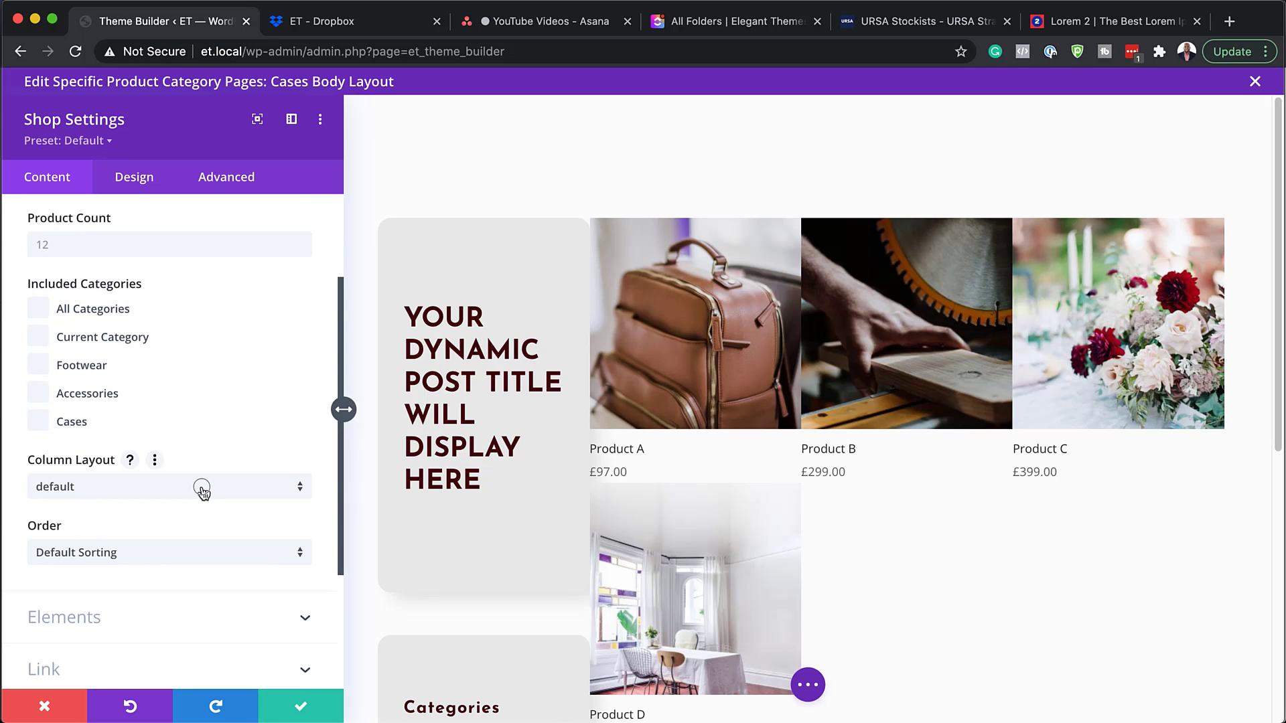
left_click(203, 491)
left_click(189, 533)
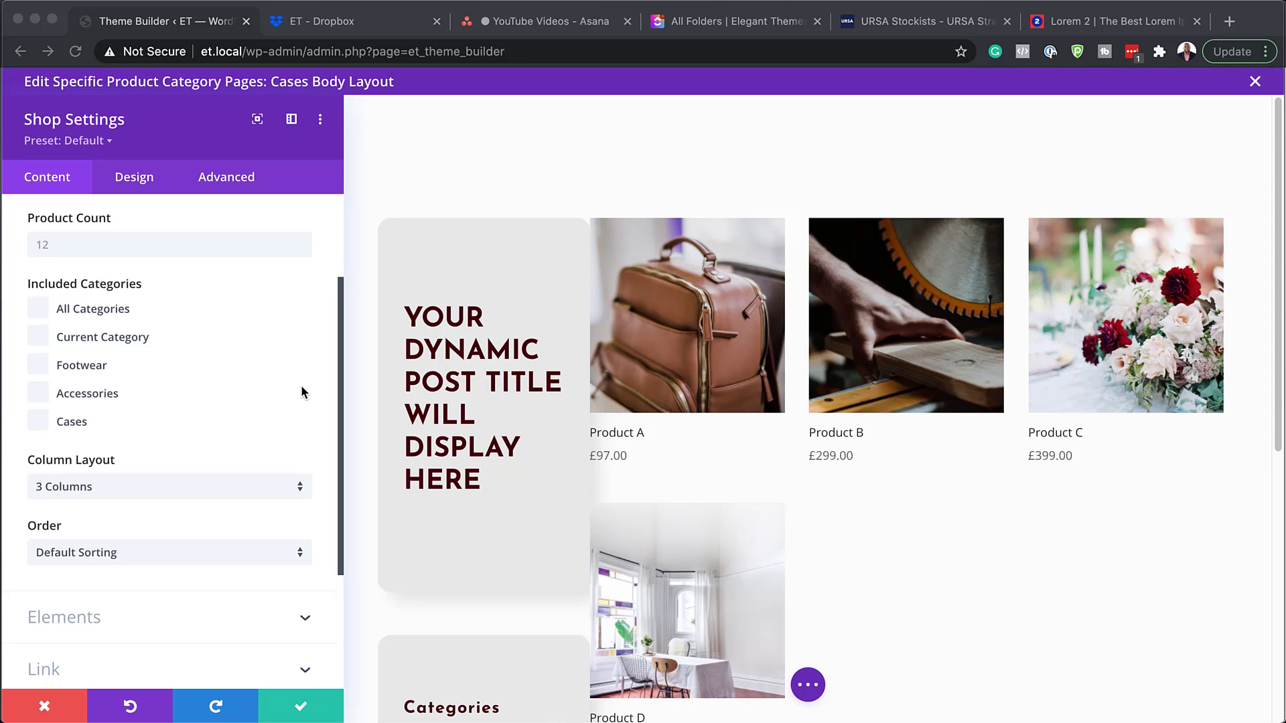
Round all four corners of the Shop module's product images to 15px
left_click(146, 179)
left_click(146, 179)
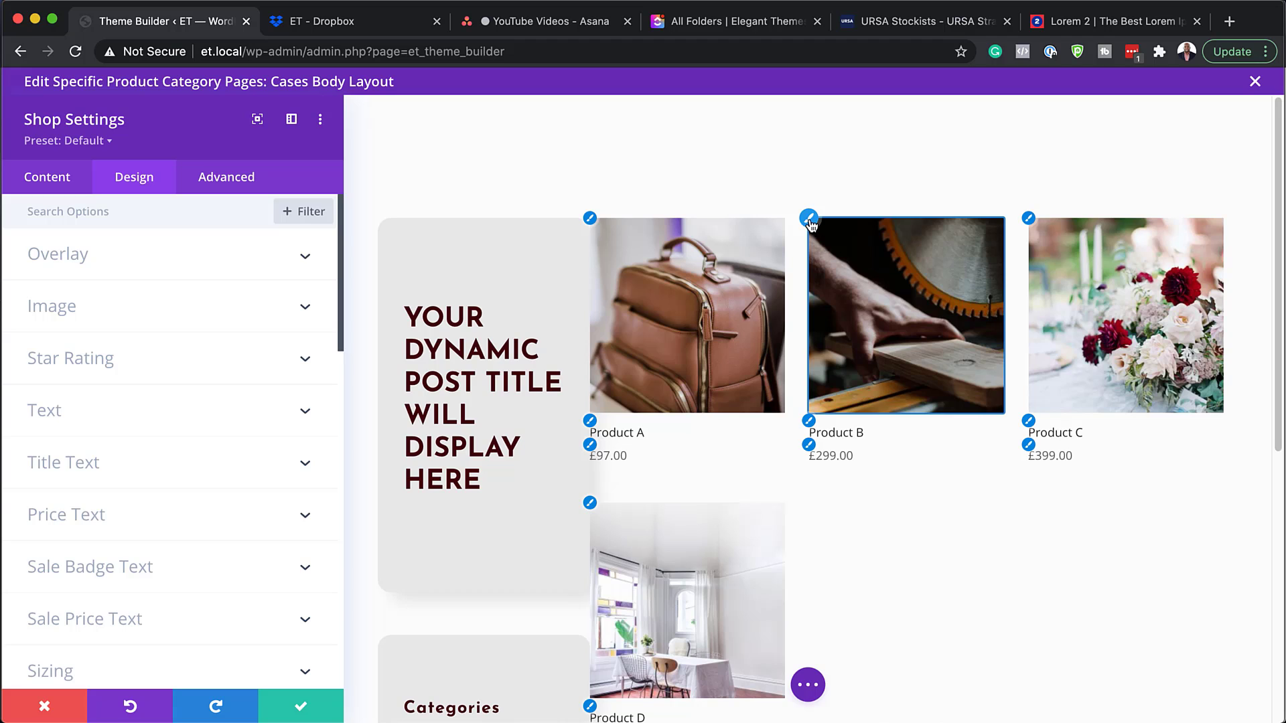
left_click(809, 221)
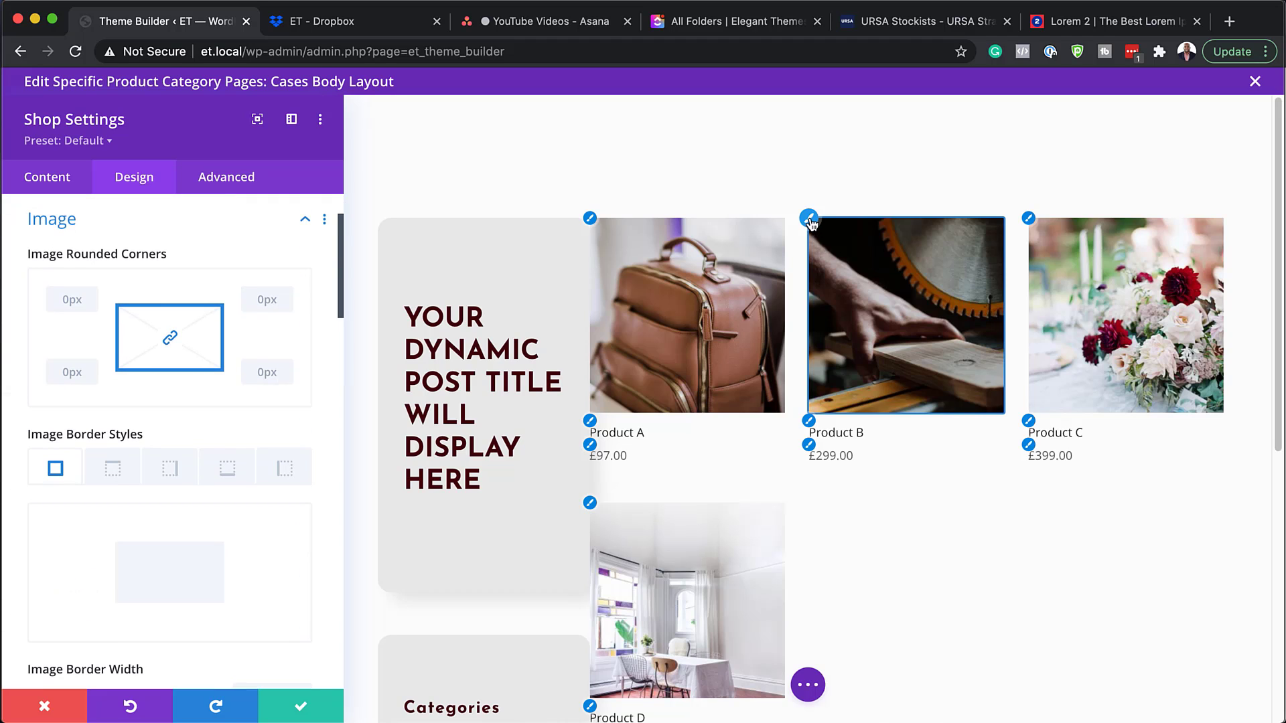
left_click(63, 298)
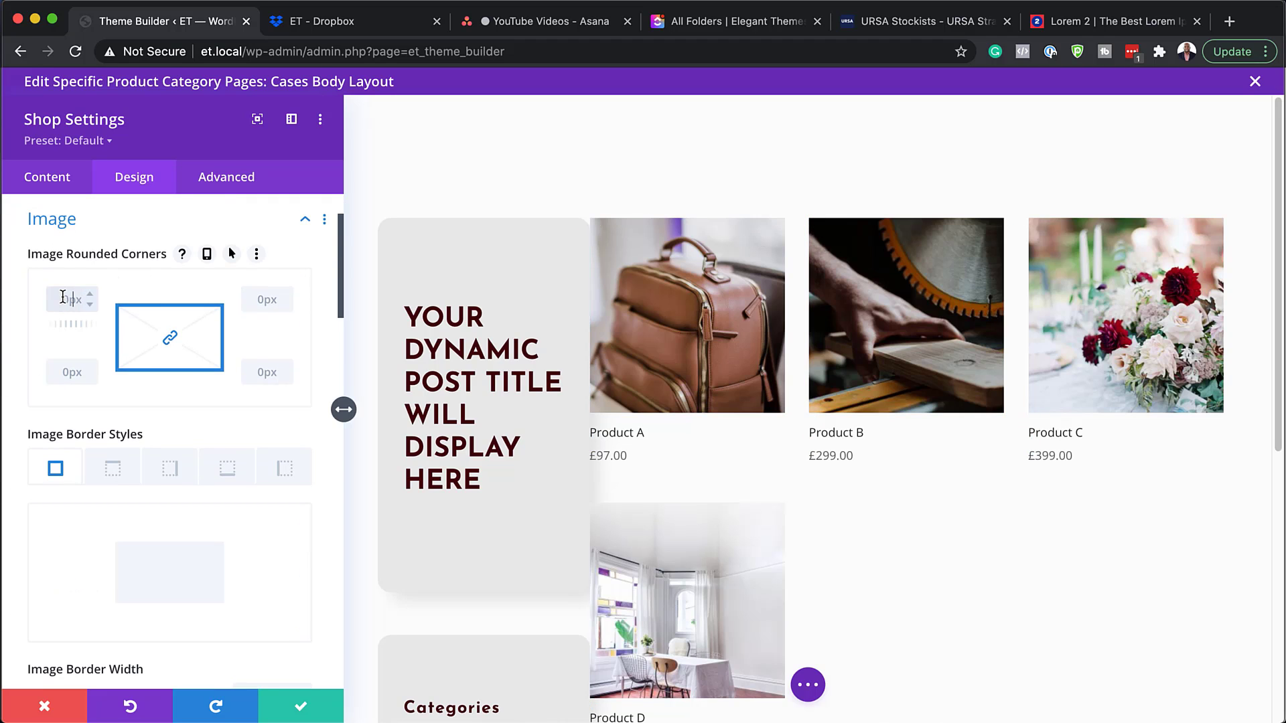
type("15px")
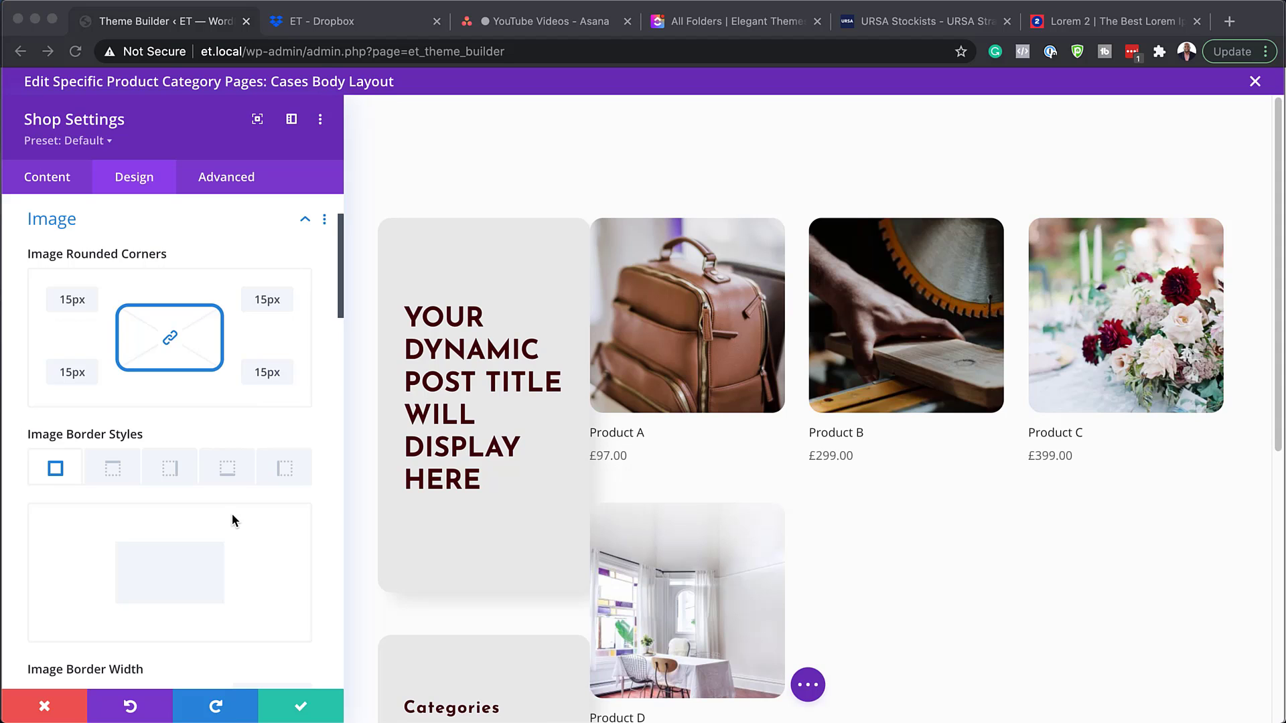
left_click(354, 293)
Add the lower-right offset box shadow preset to the product images and make its color fully opaque #dddddd
scroll(262, 416, "down", 10)
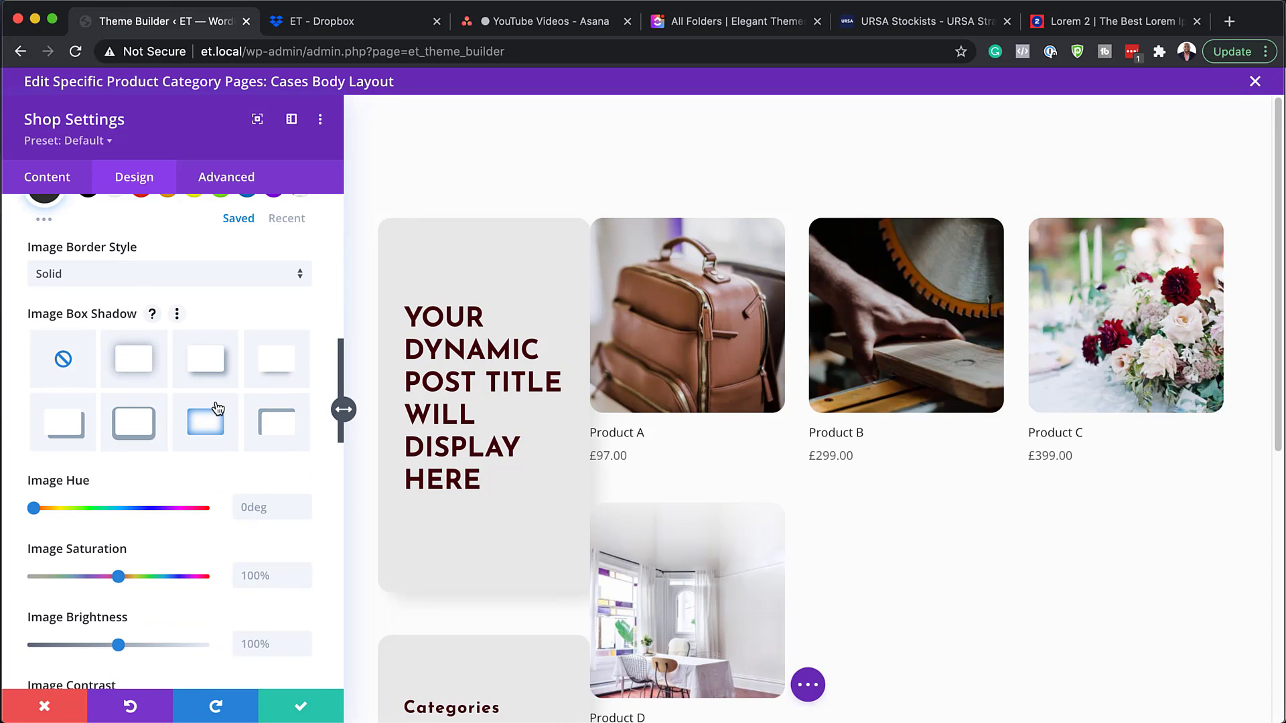
left_click(206, 363)
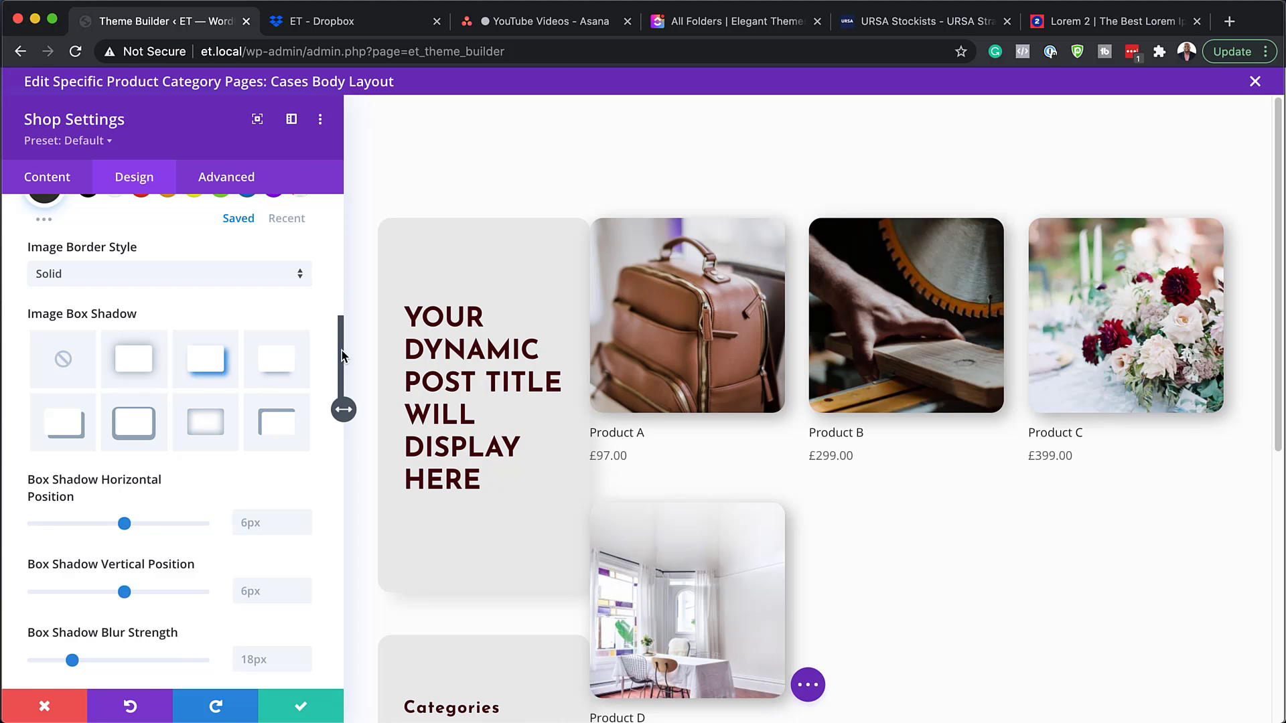
scroll(341, 355, "down", 5)
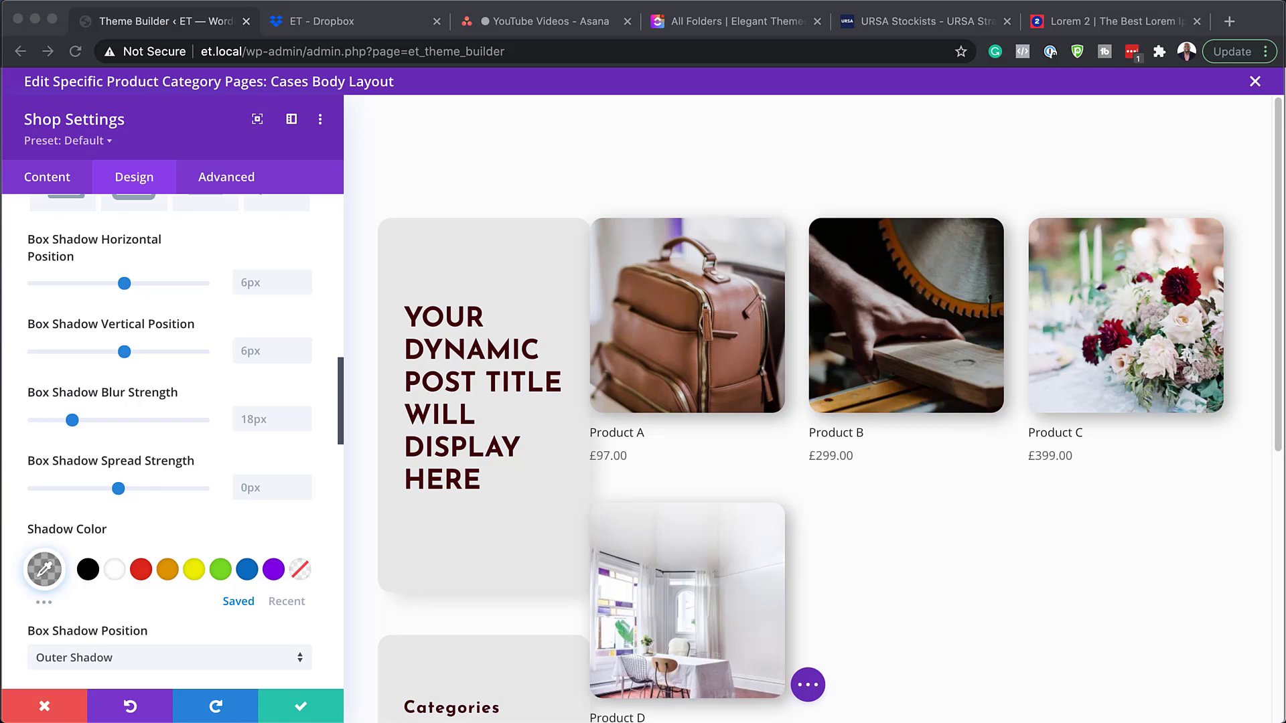
left_click(44, 570)
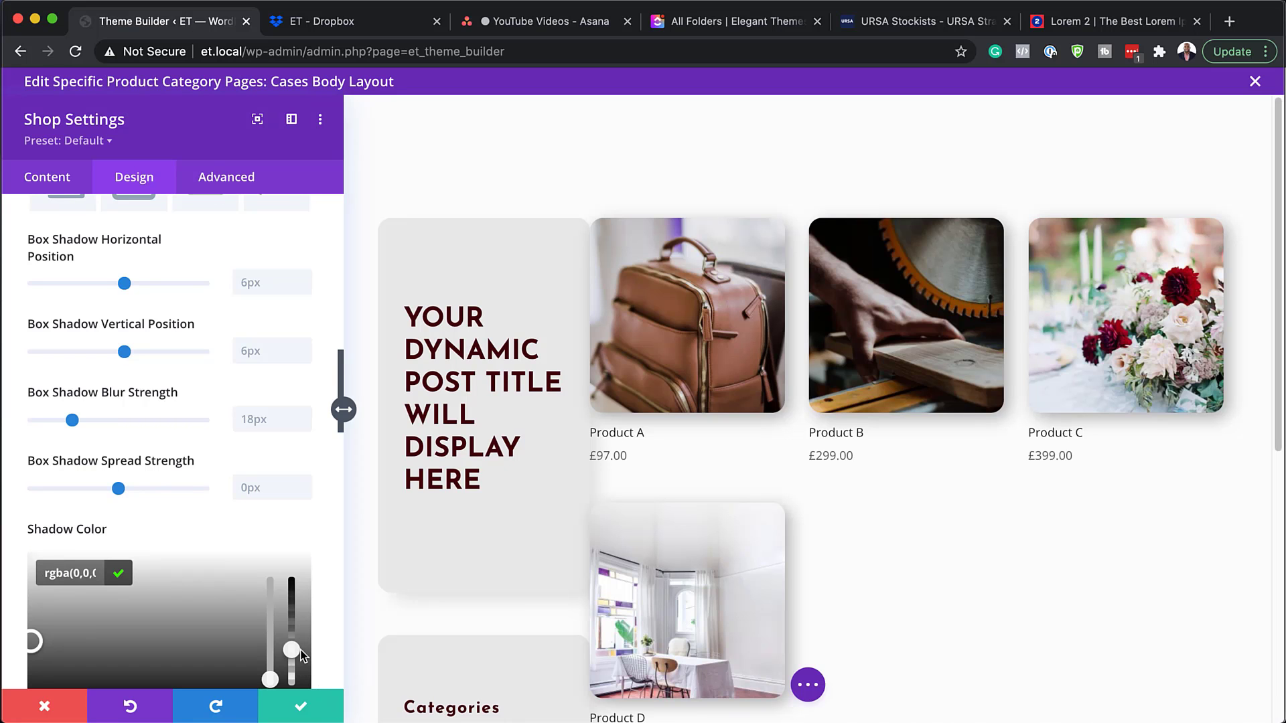
left_click_drag(291, 650, 292, 578)
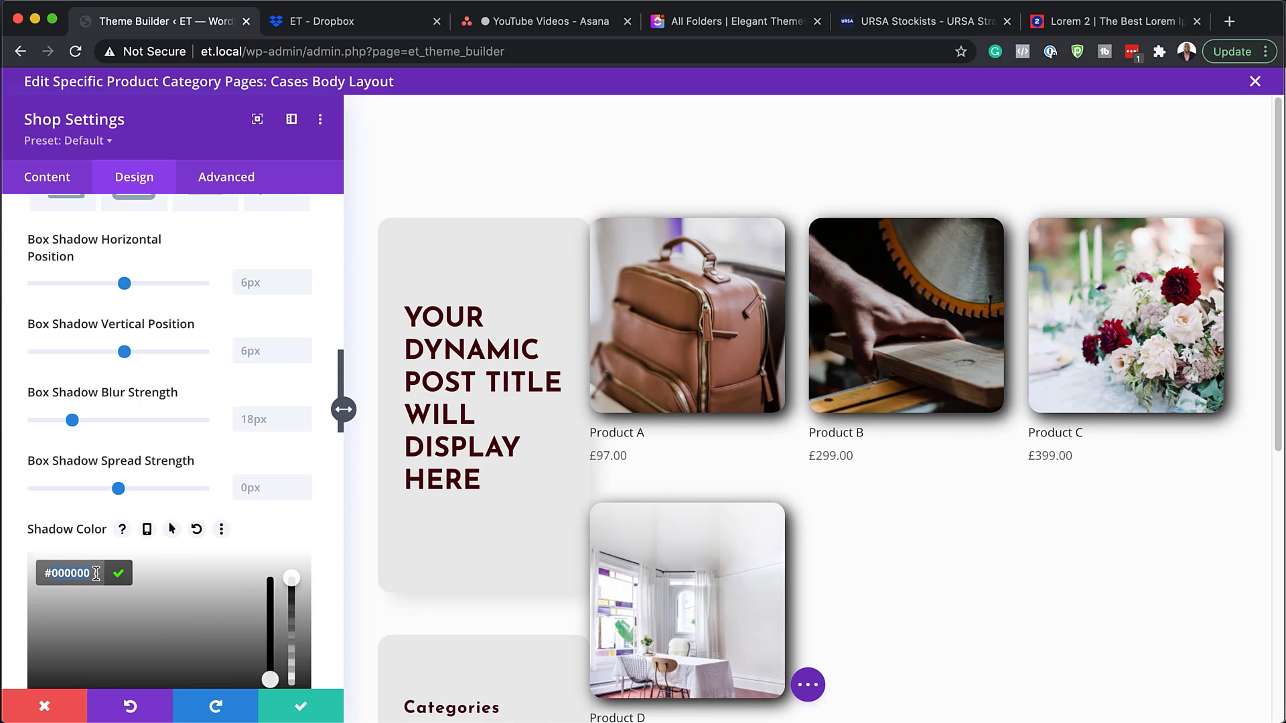
type("#dddddd")
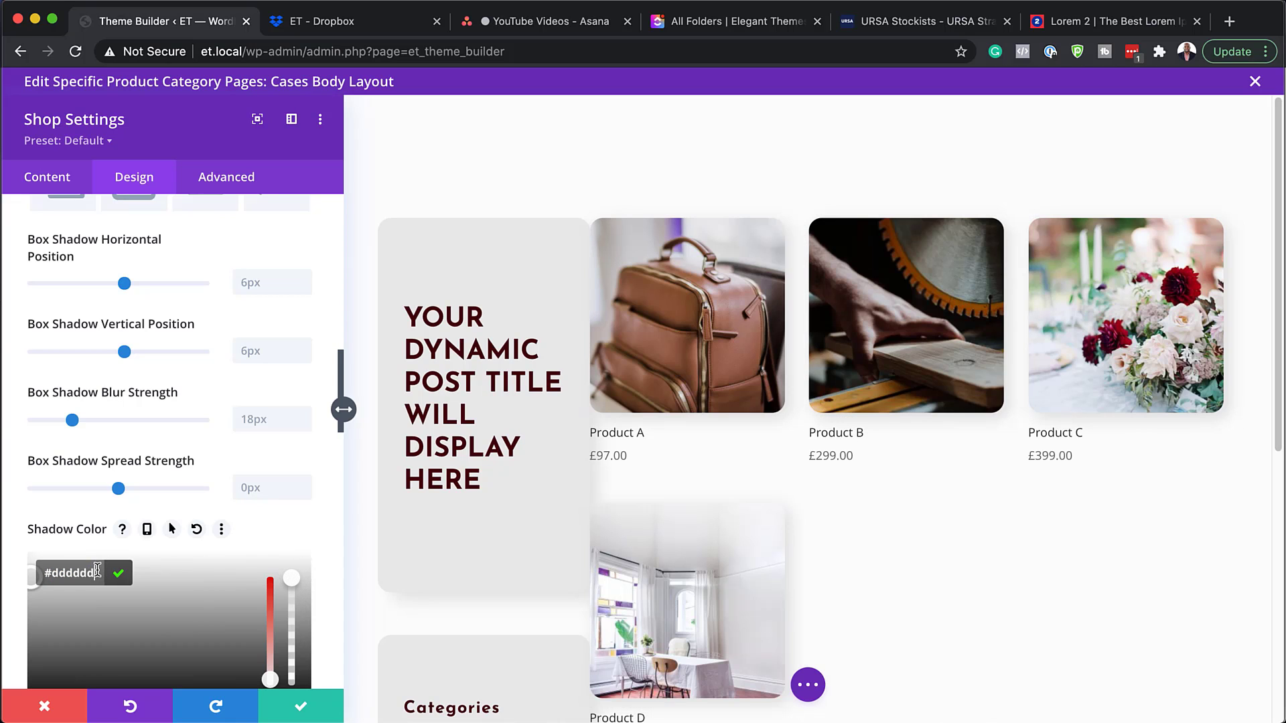
Set the product title font to Josefin Sans with a Semi Bold weight
left_click(593, 427)
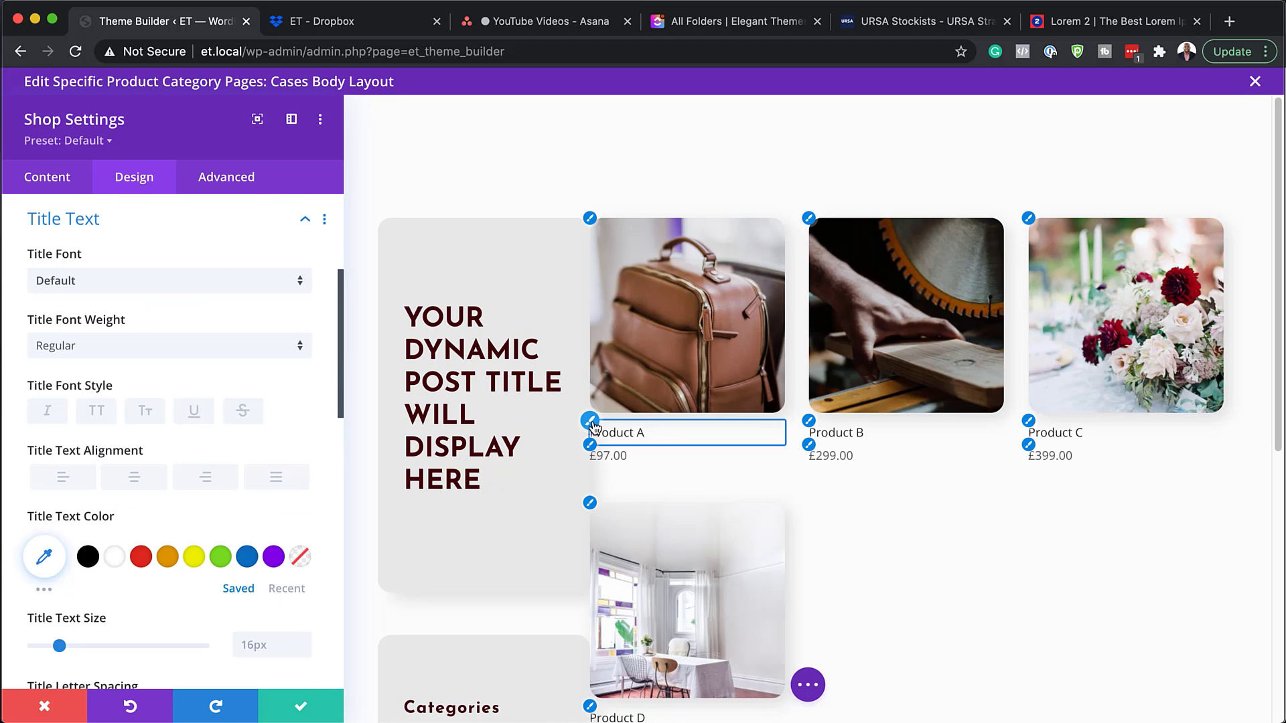
left_click(139, 281)
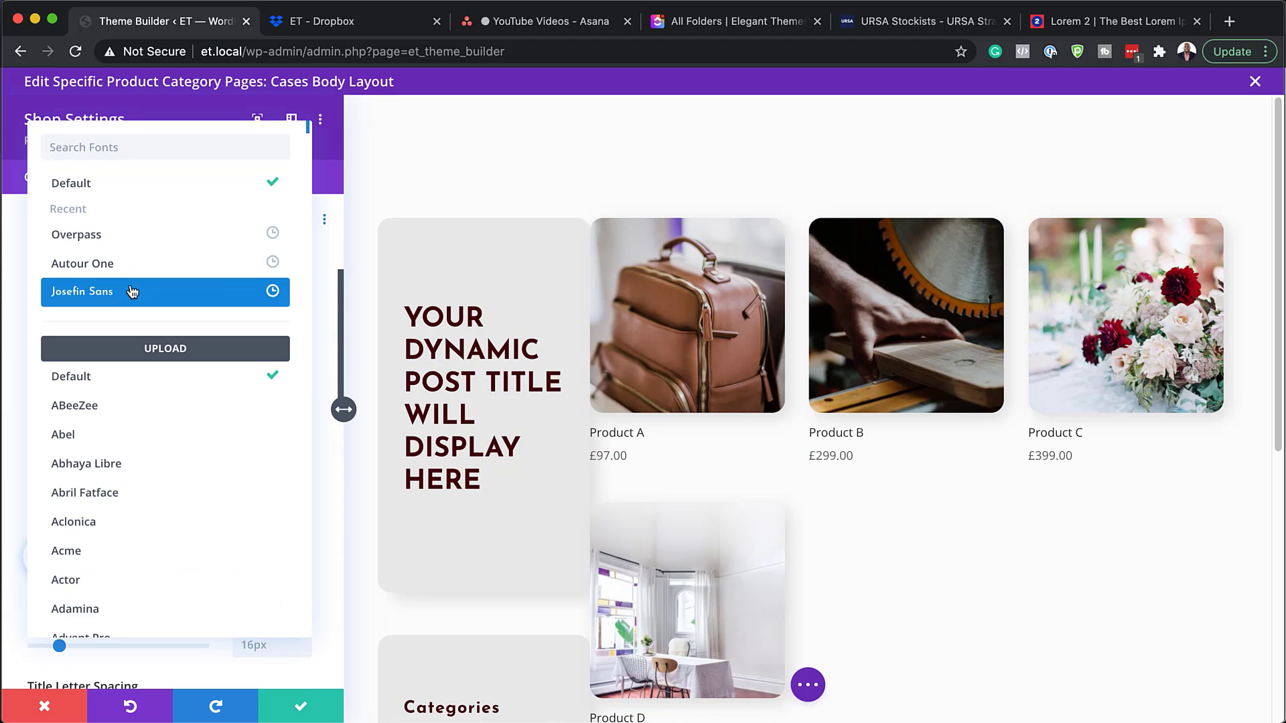
left_click(132, 292)
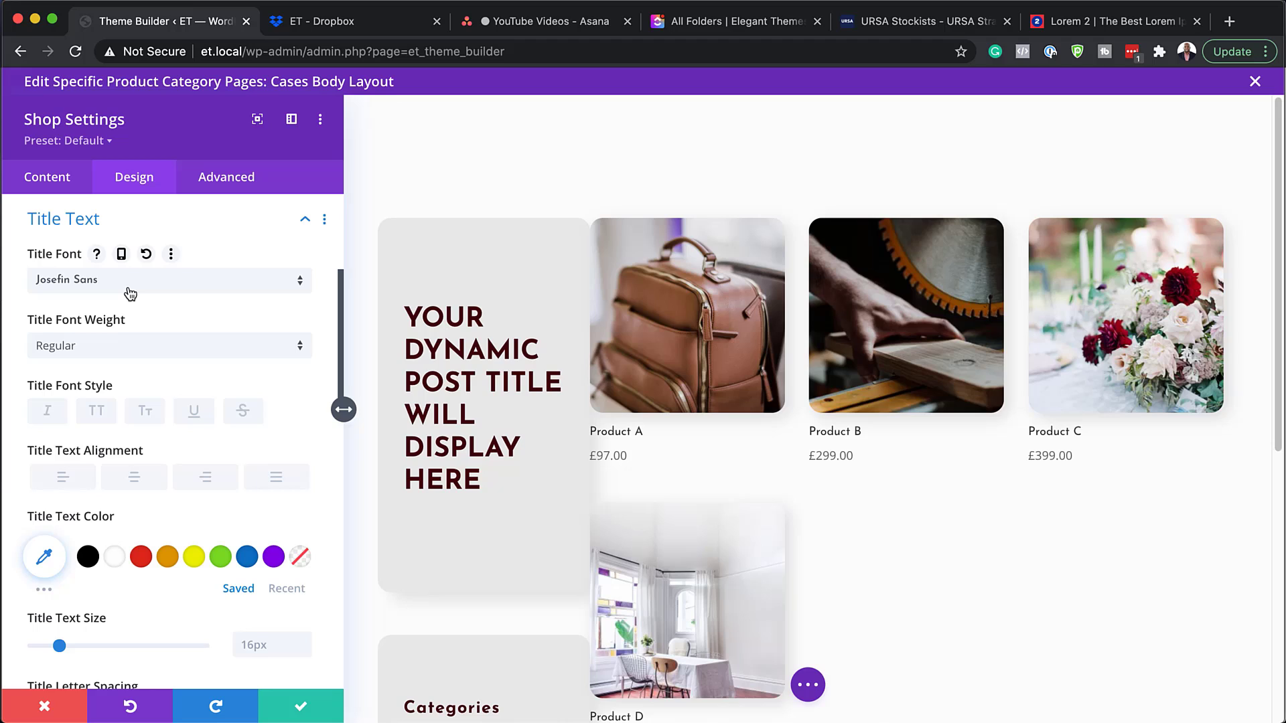
left_click(111, 347)
left_click(125, 448)
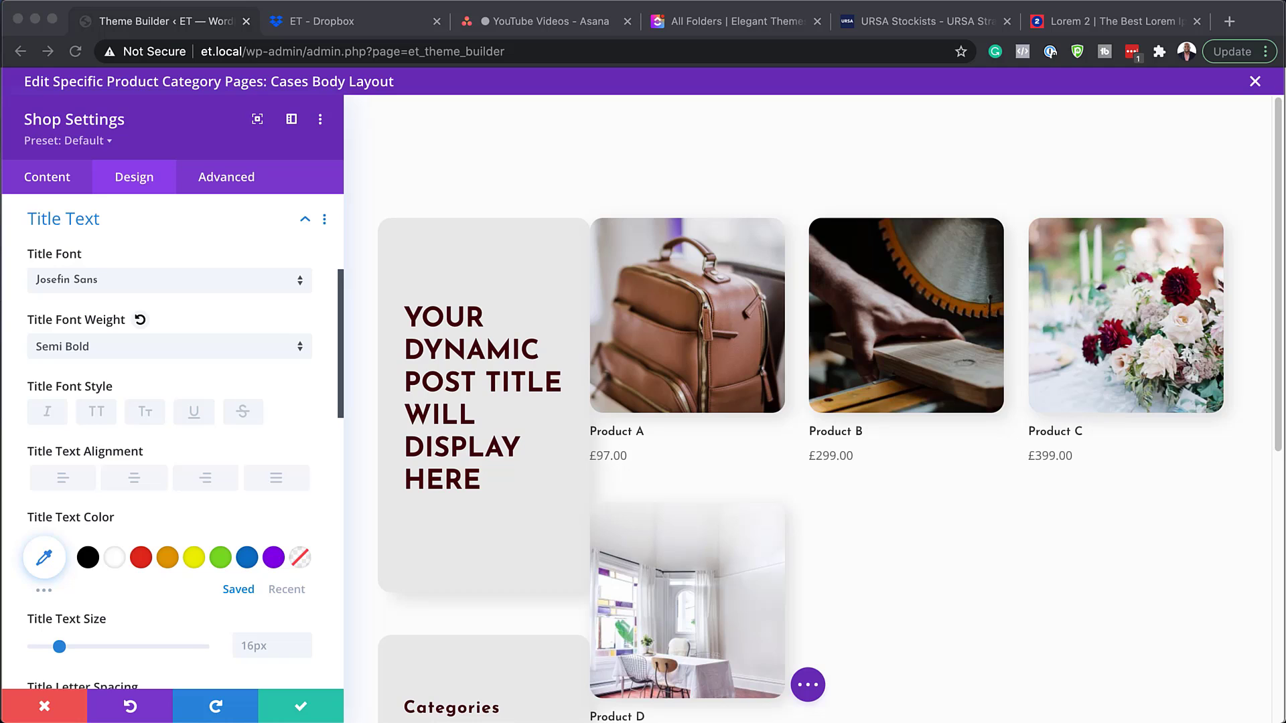
Set the product title text color to #44000d
left_click(46, 560)
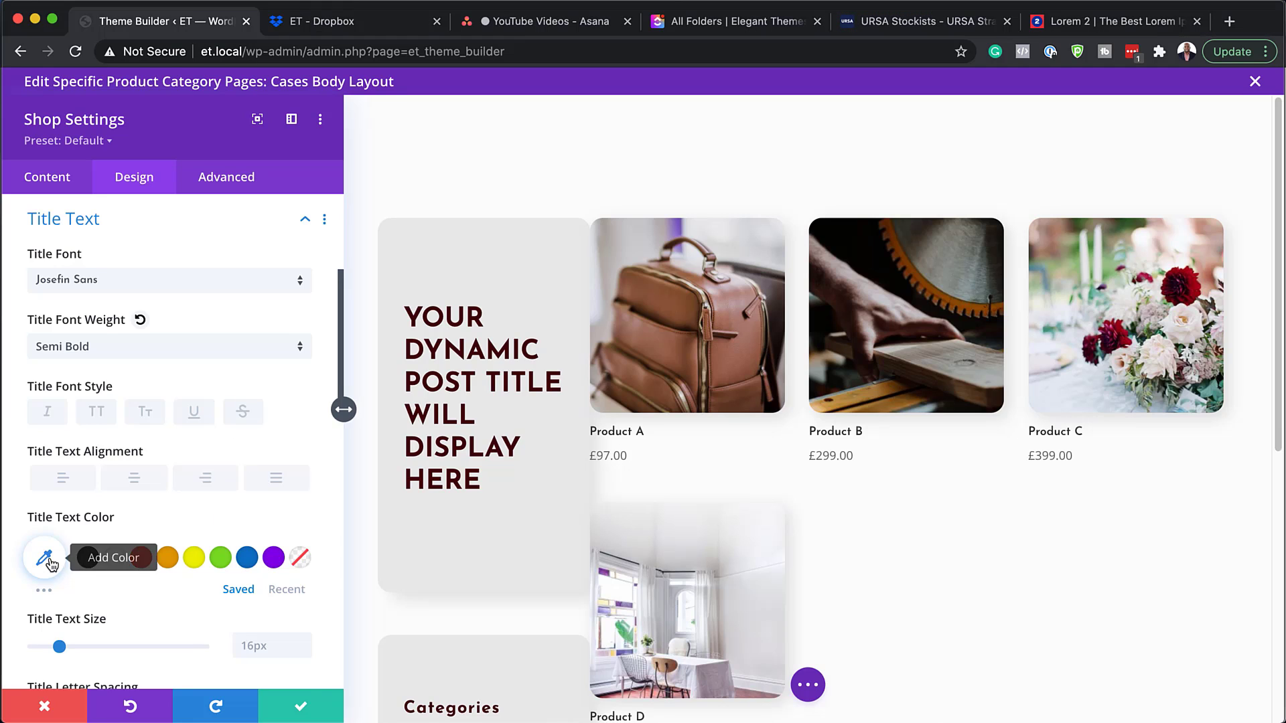
left_click(52, 564)
type("#44000d")
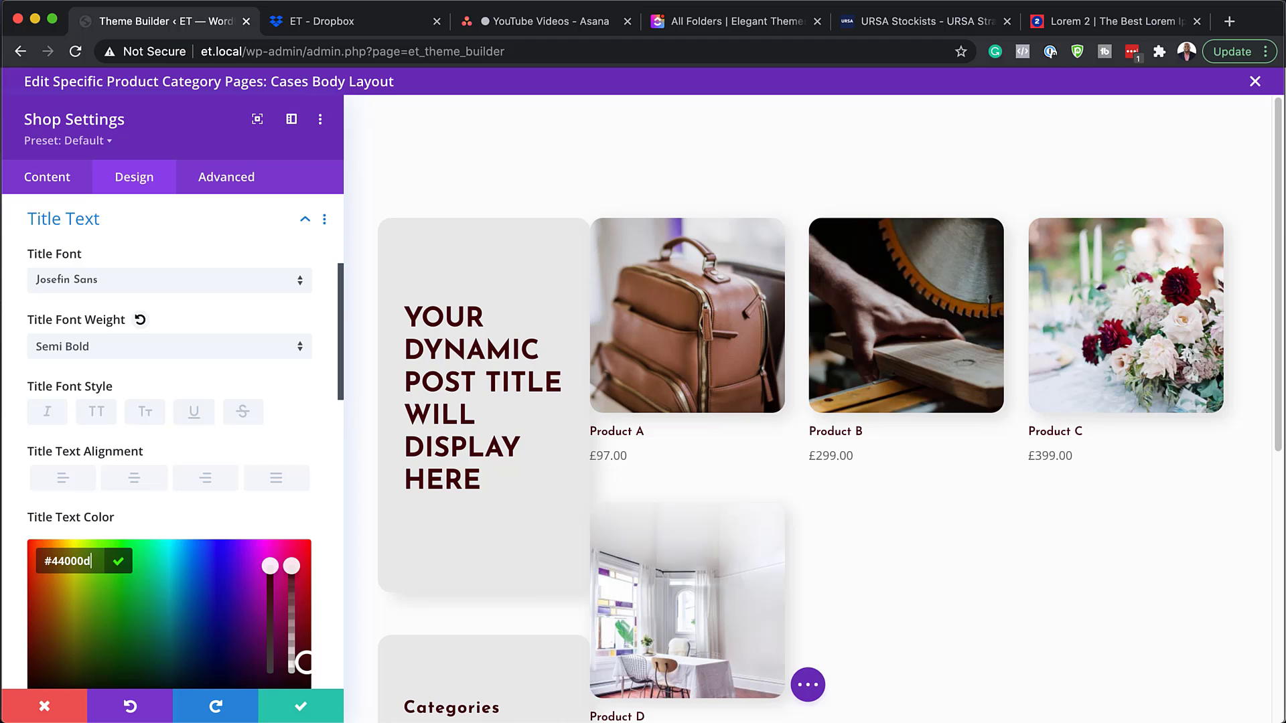
Set the product title text size to 26px and its letter spacing to 2px
scroll(343, 401, "down", 1)
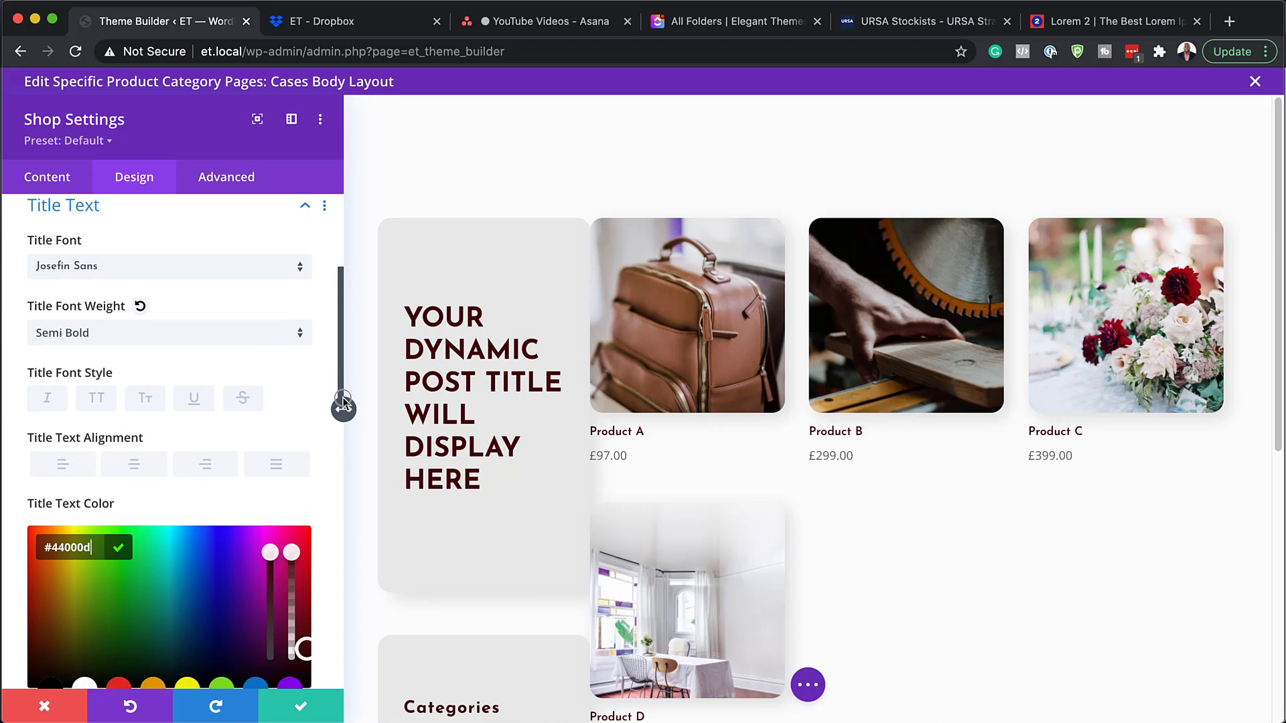
scroll(342, 402, "down", 5)
left_click(264, 479)
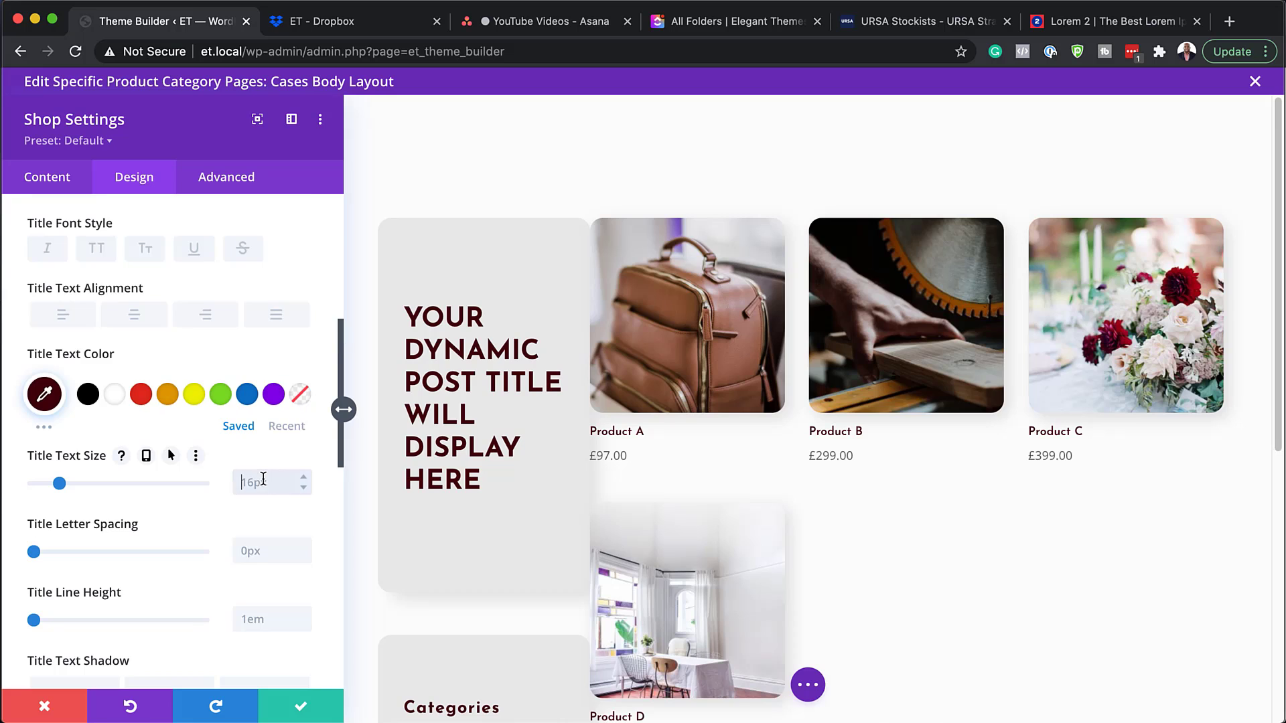
type("26px")
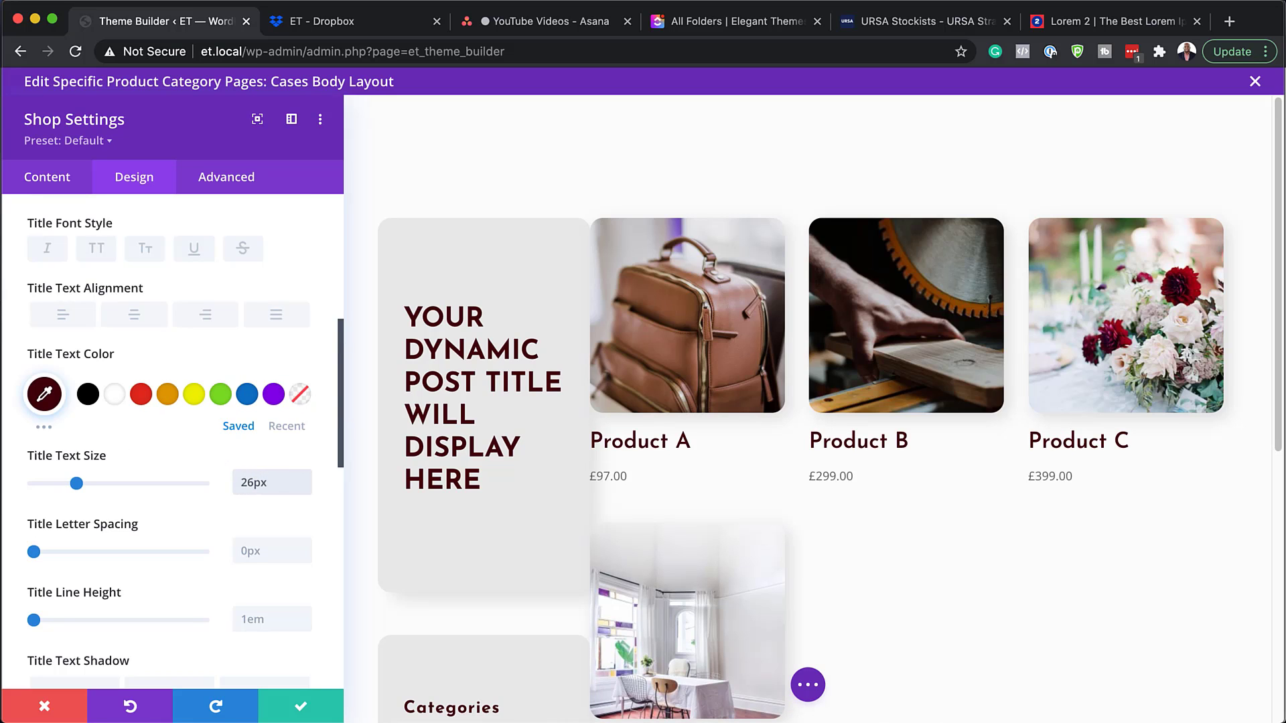
left_click(305, 546)
left_click(305, 546)
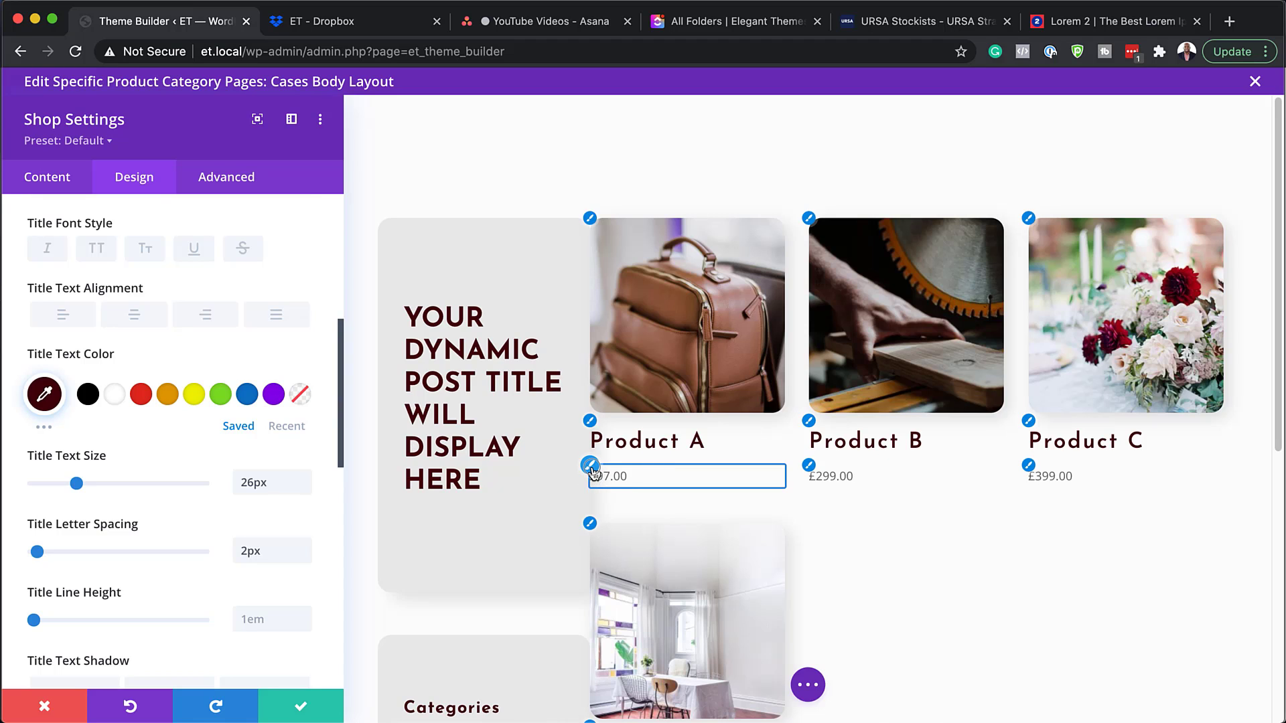
Set the product price font to Josefin Sans, keep the Regular weight, and align the prices to the right
left_click(590, 467)
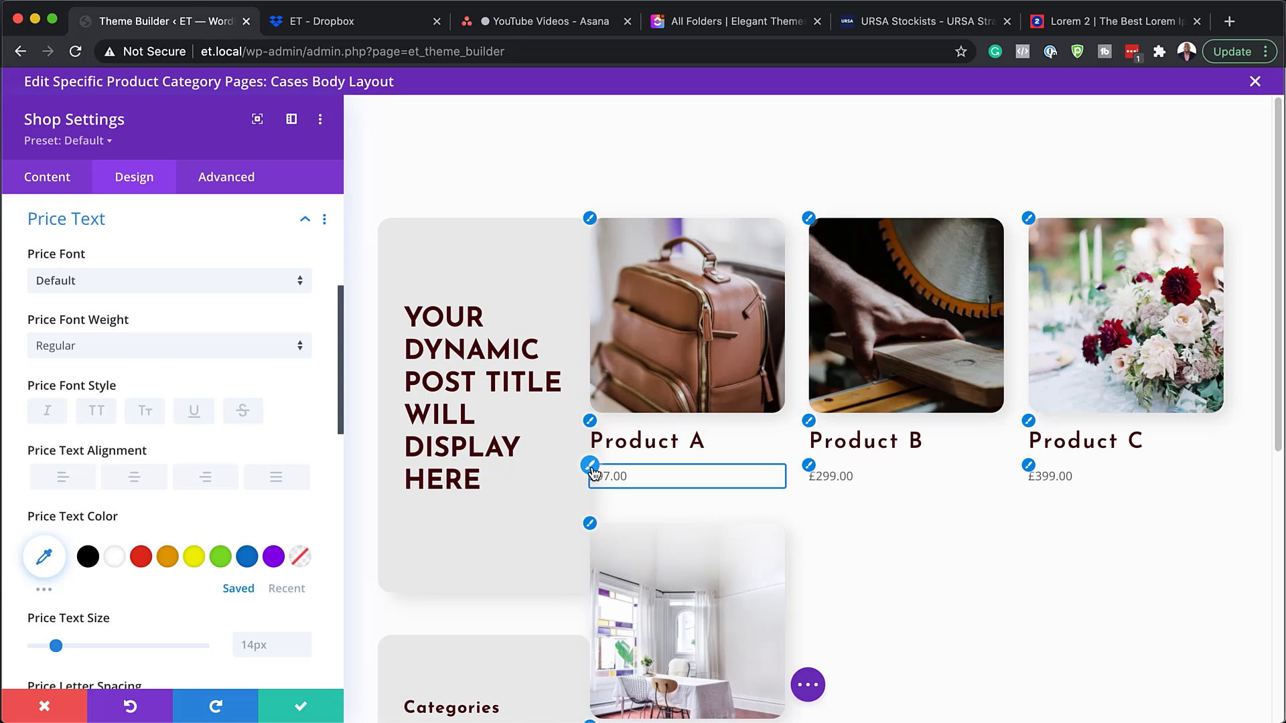
left_click(169, 288)
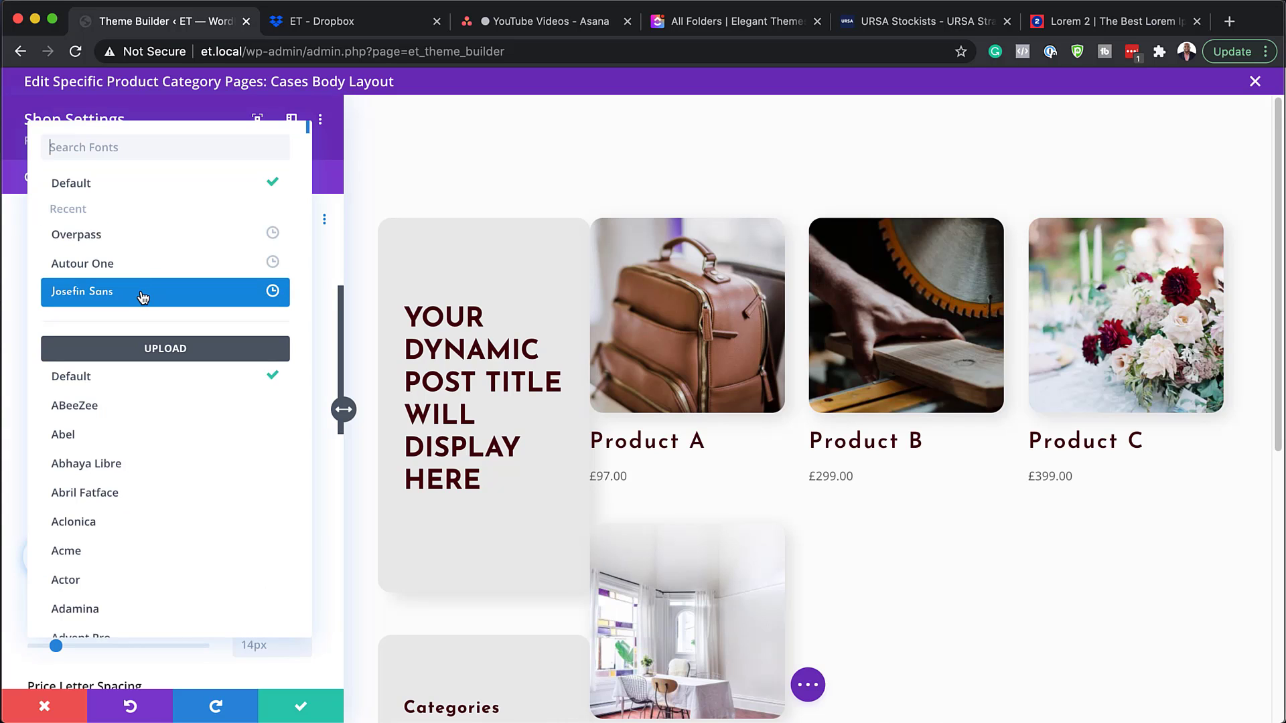
left_click(143, 295)
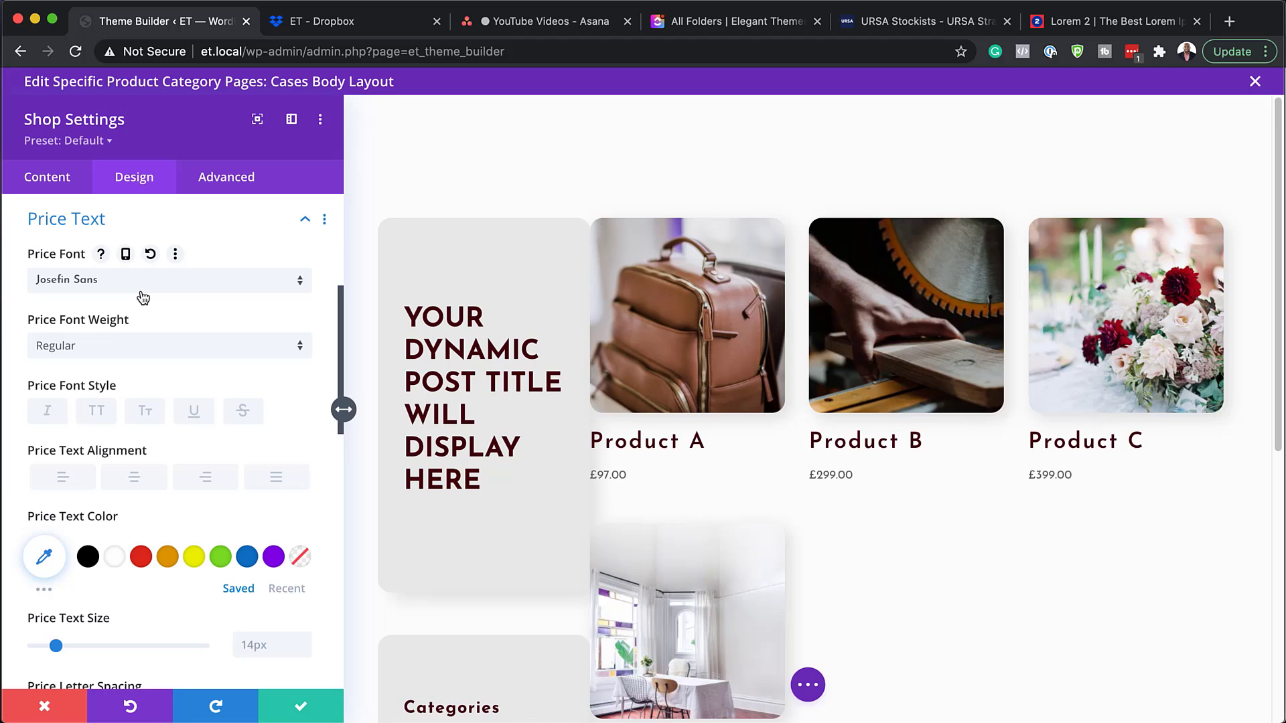
left_click(113, 346)
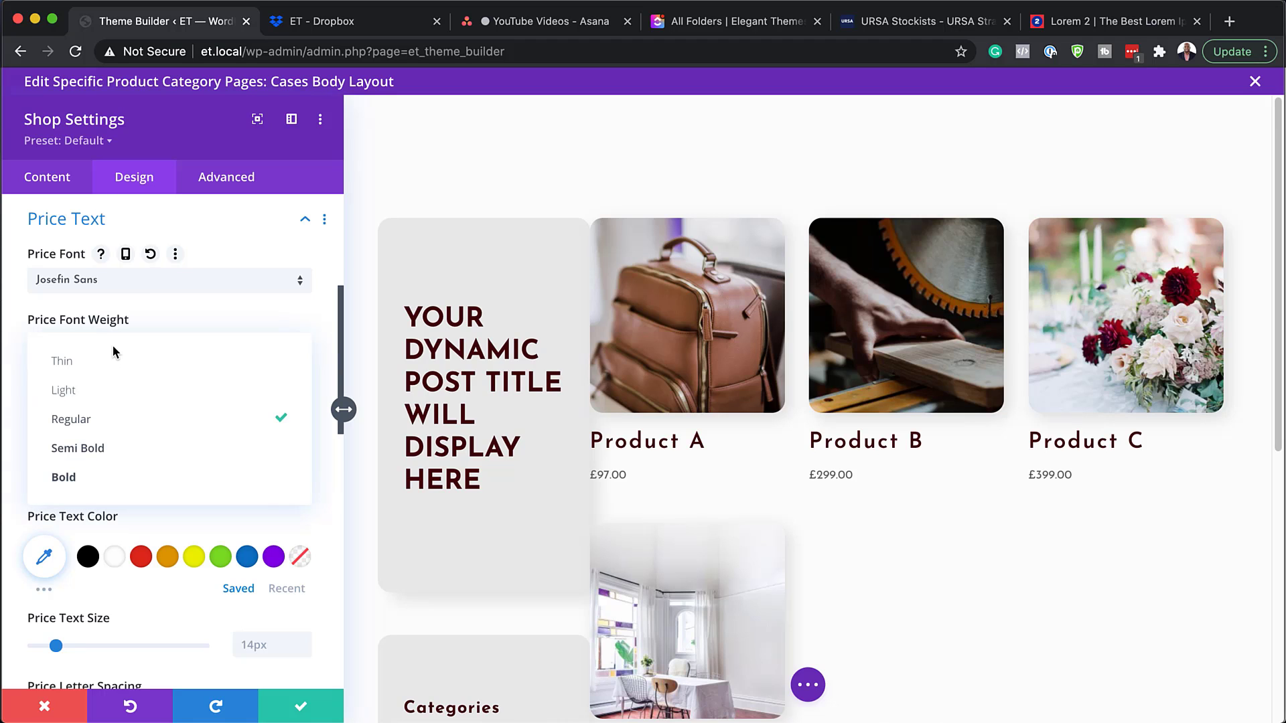
left_click(218, 238)
left_click(211, 480)
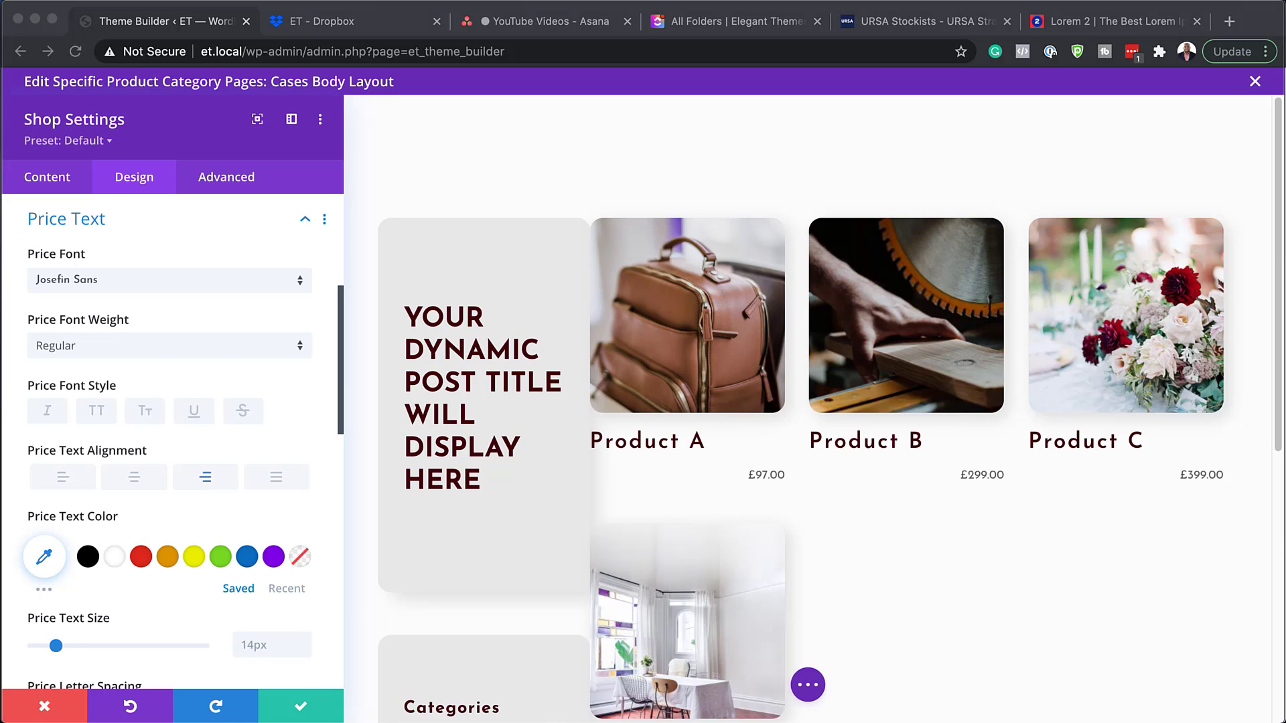
Set the product price text color to #44000d
left_click(47, 557)
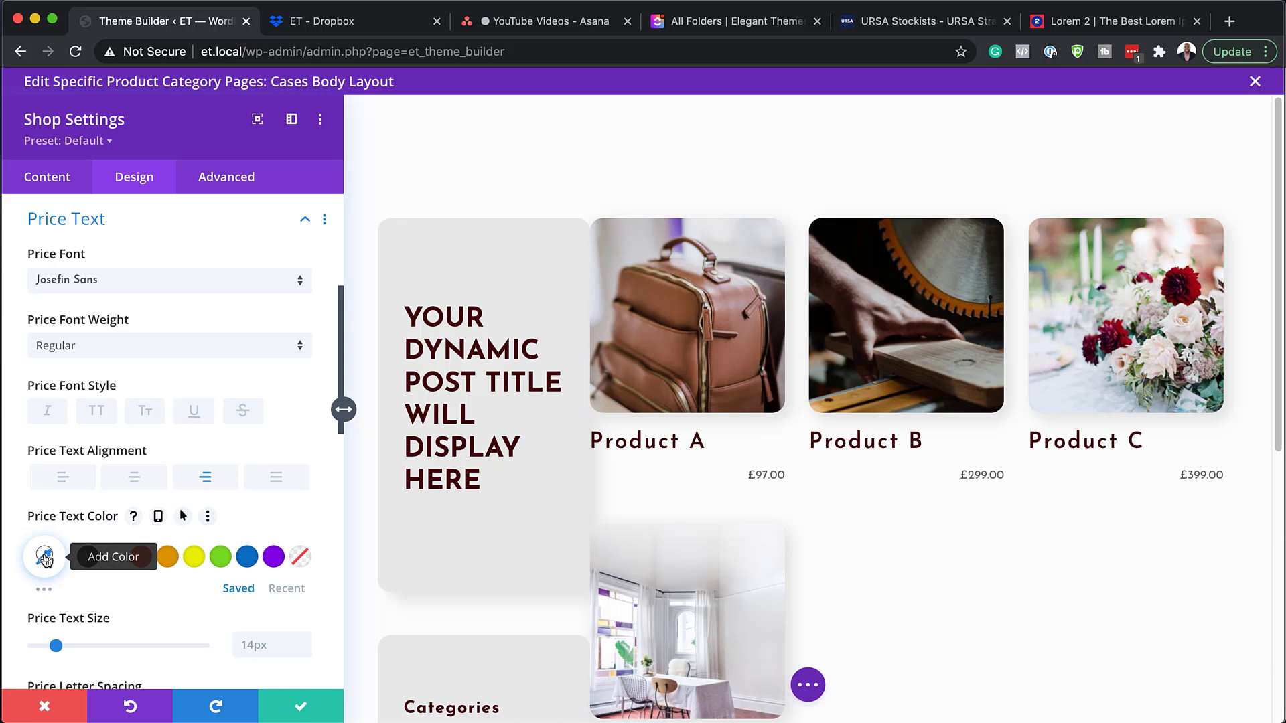
left_click(50, 557)
left_click(51, 556)
type("#44000d")
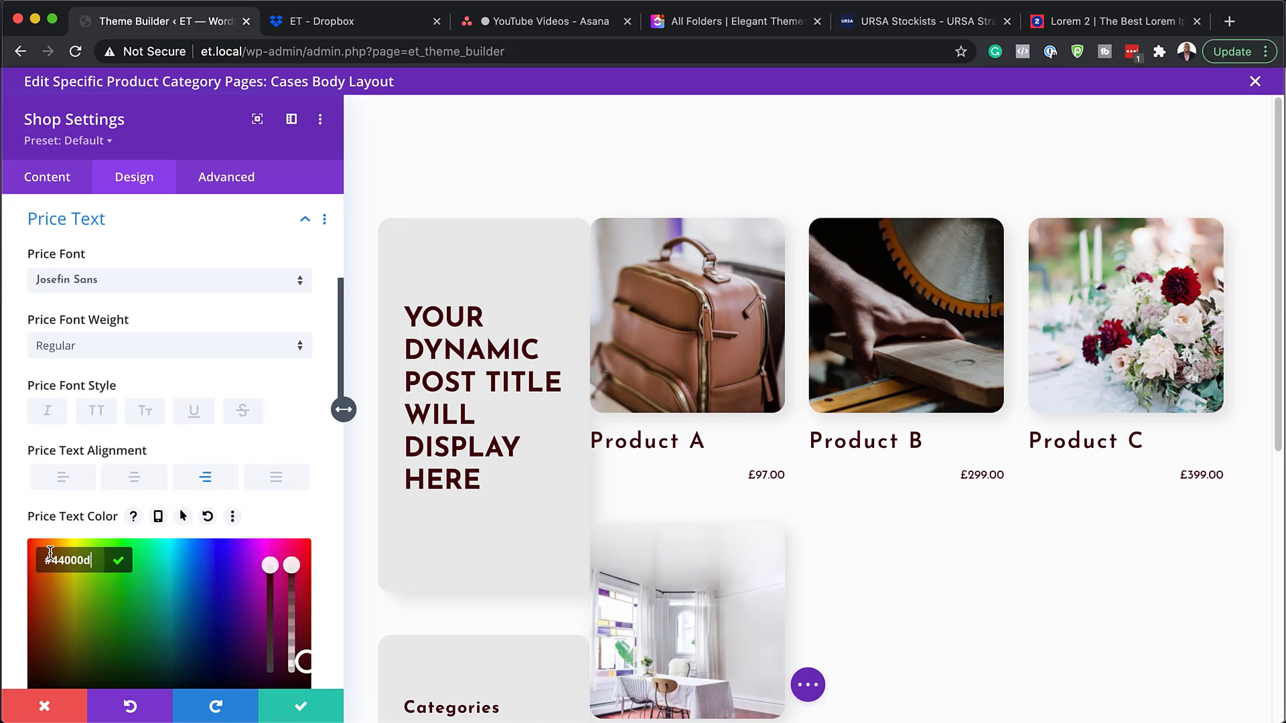
Give the price text a size of 15px, letter spacing of 2px and line height of 46px
scroll(296, 621, "down", 5)
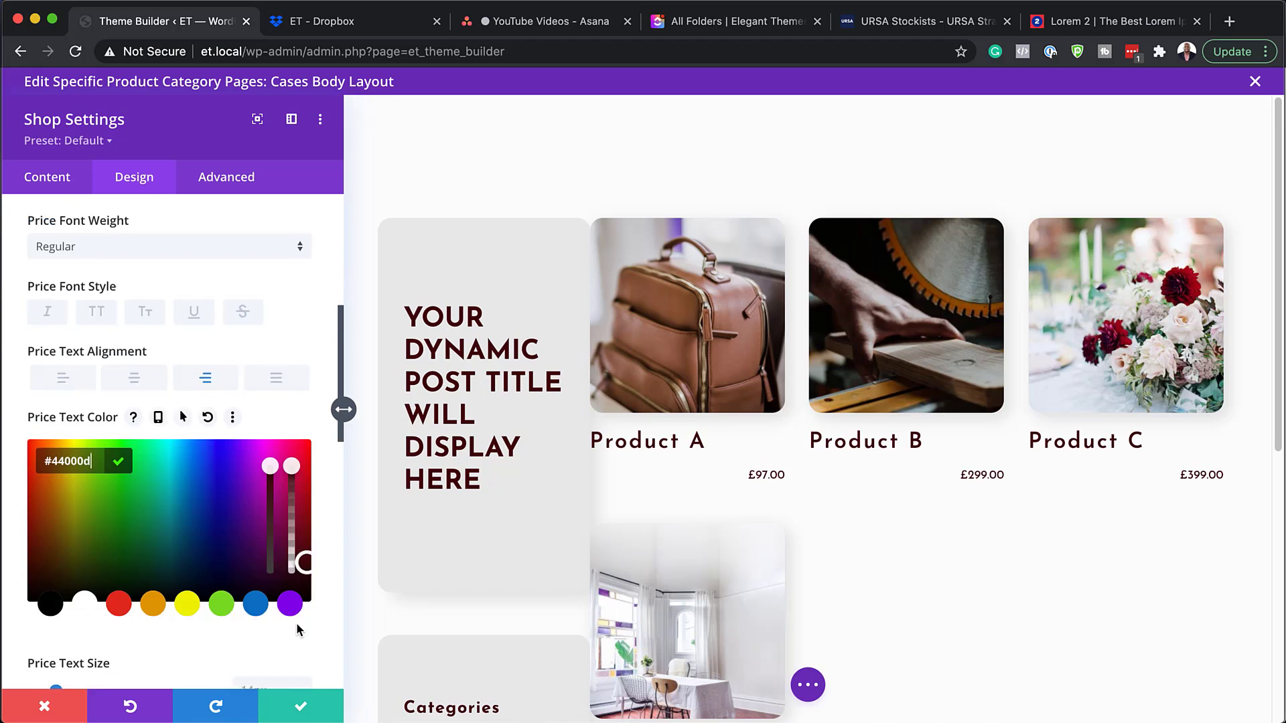
left_click(303, 442)
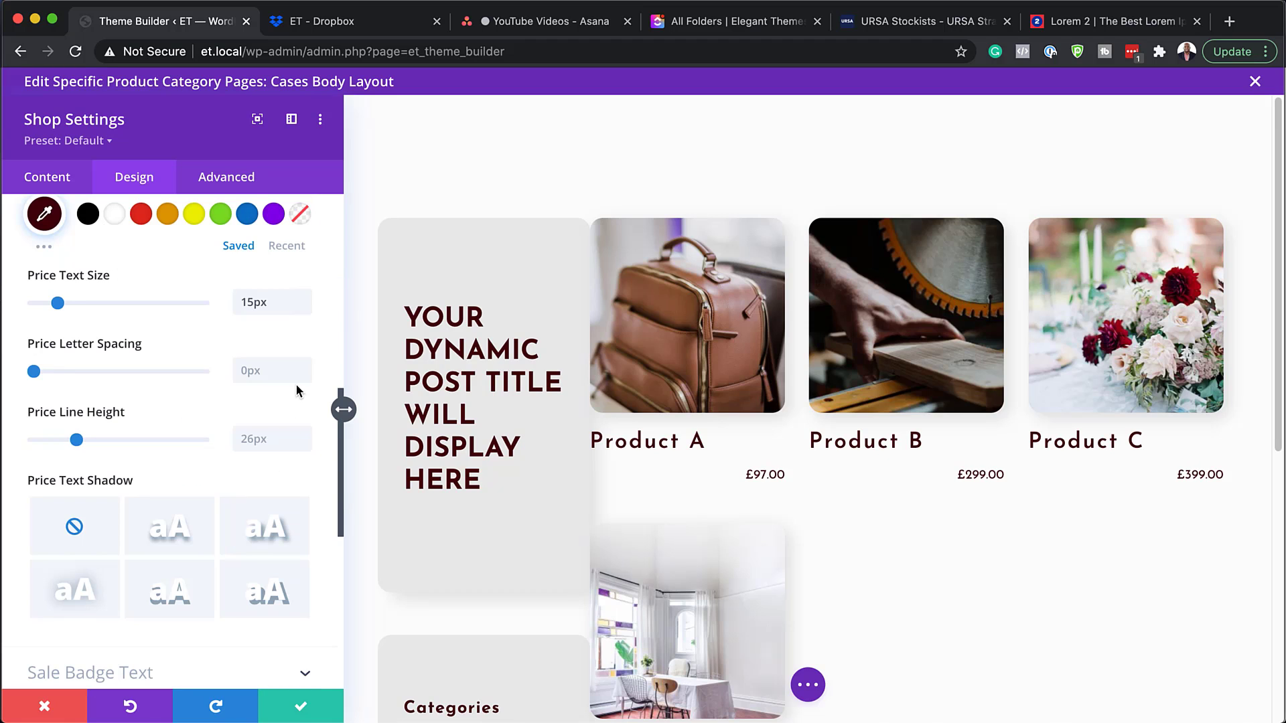
left_click(305, 366)
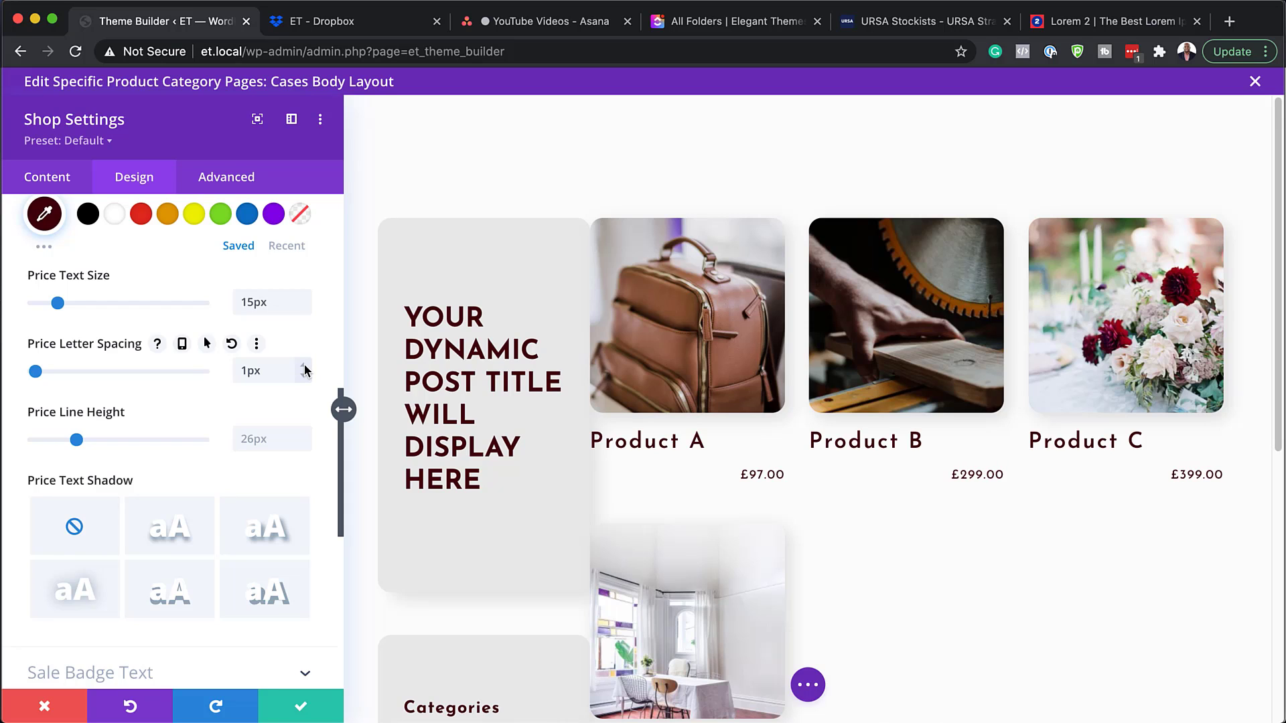
left_click(305, 365)
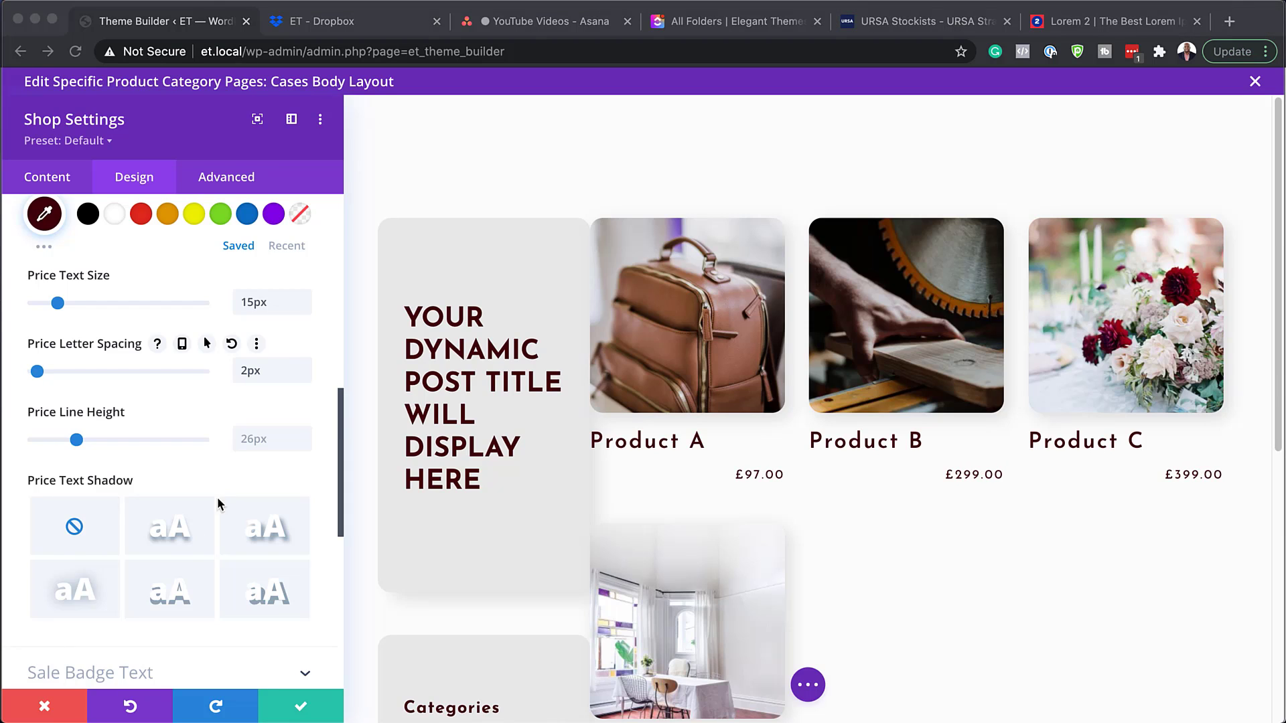
left_click(262, 437)
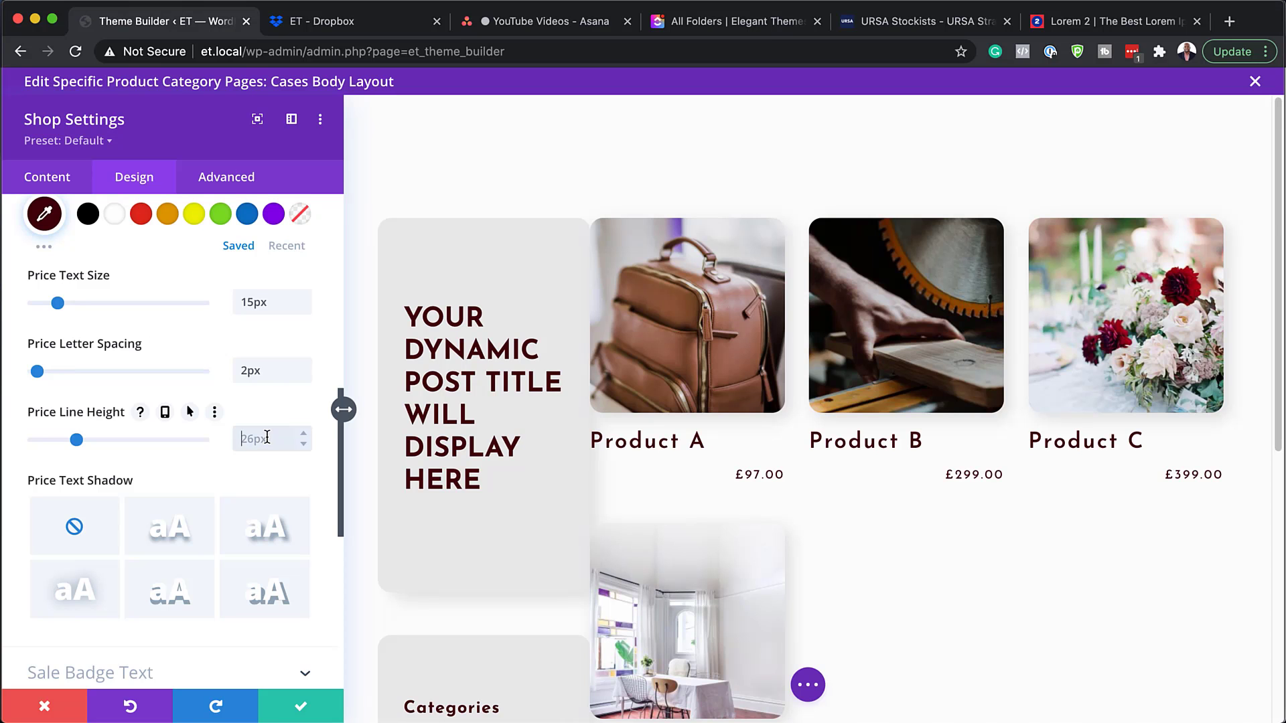
type("46")
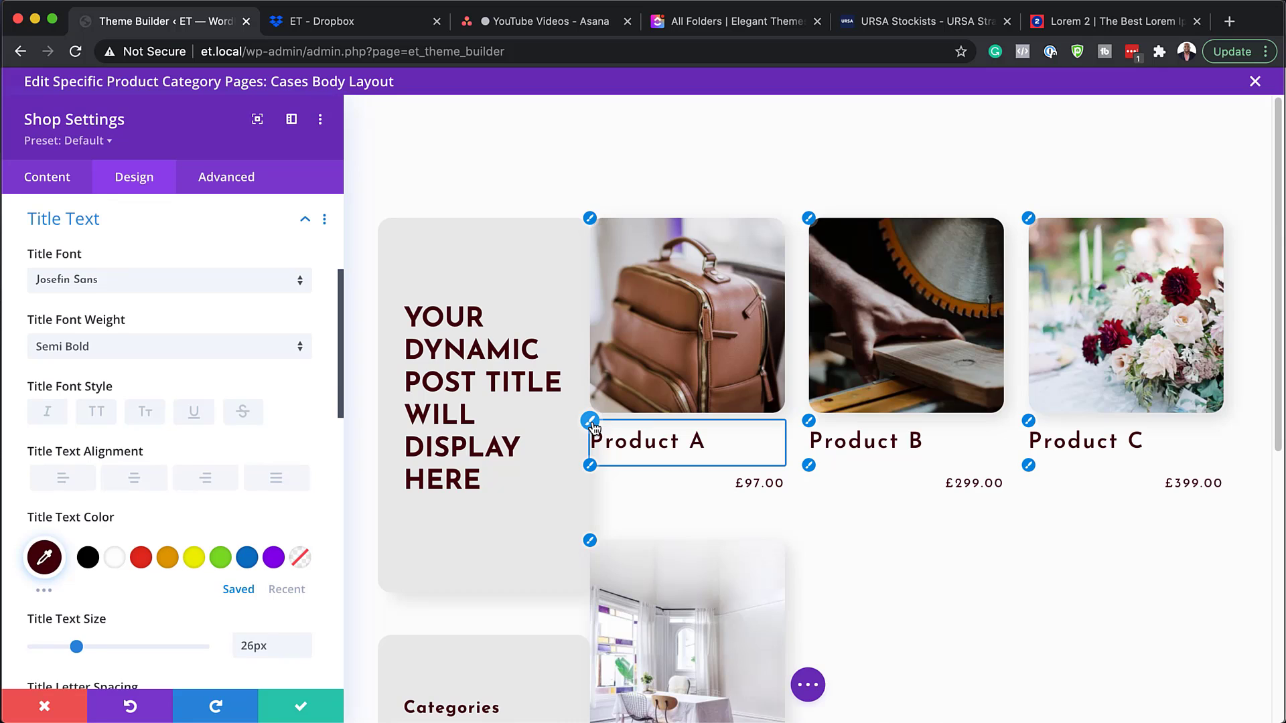
Align the product titles to the right so they match the prices
left_click(207, 480)
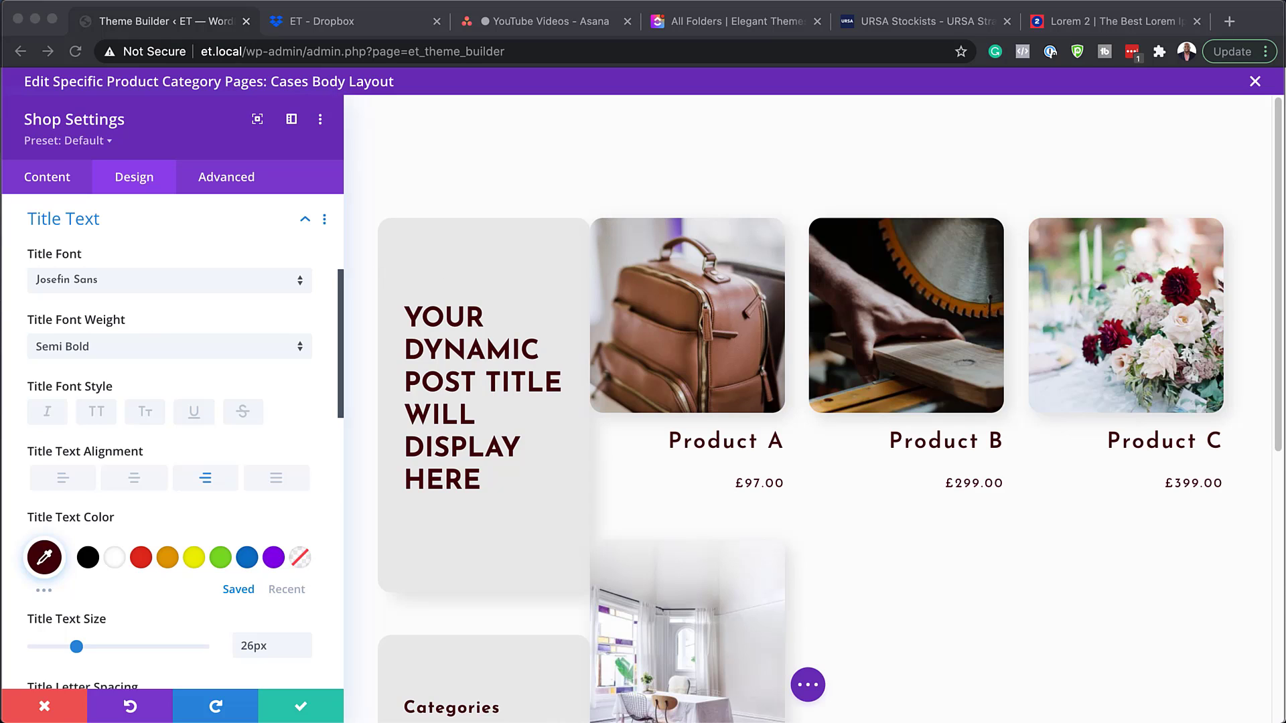
scroll(240, 394, "down", 10)
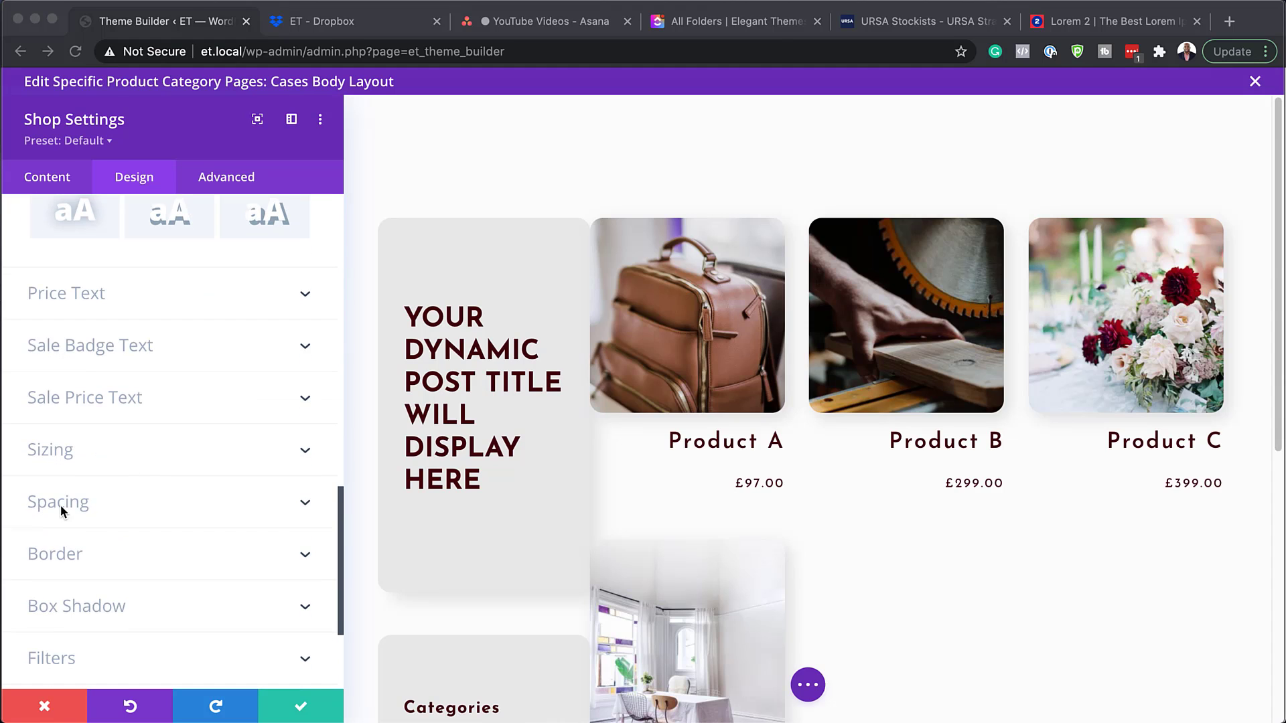
Give the Shop module 50px of top padding and 50px of left padding
left_click(66, 509)
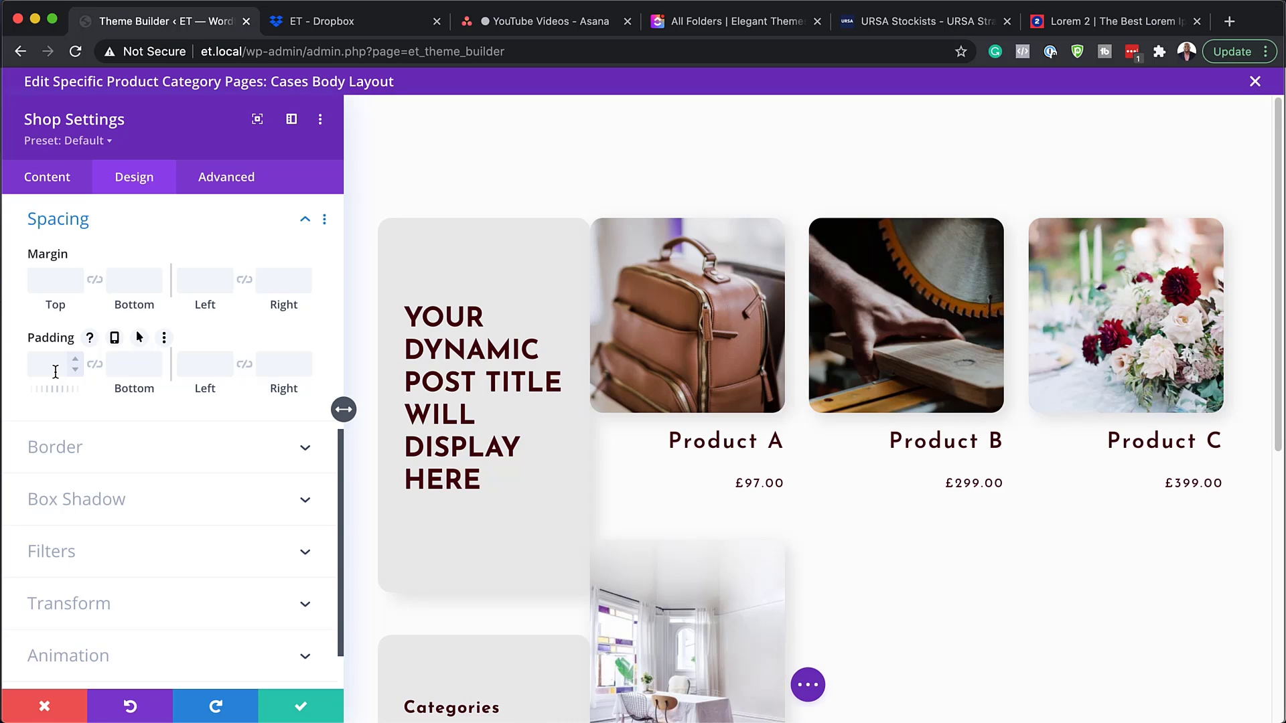
left_click(42, 373)
type("50px")
left_click(199, 366)
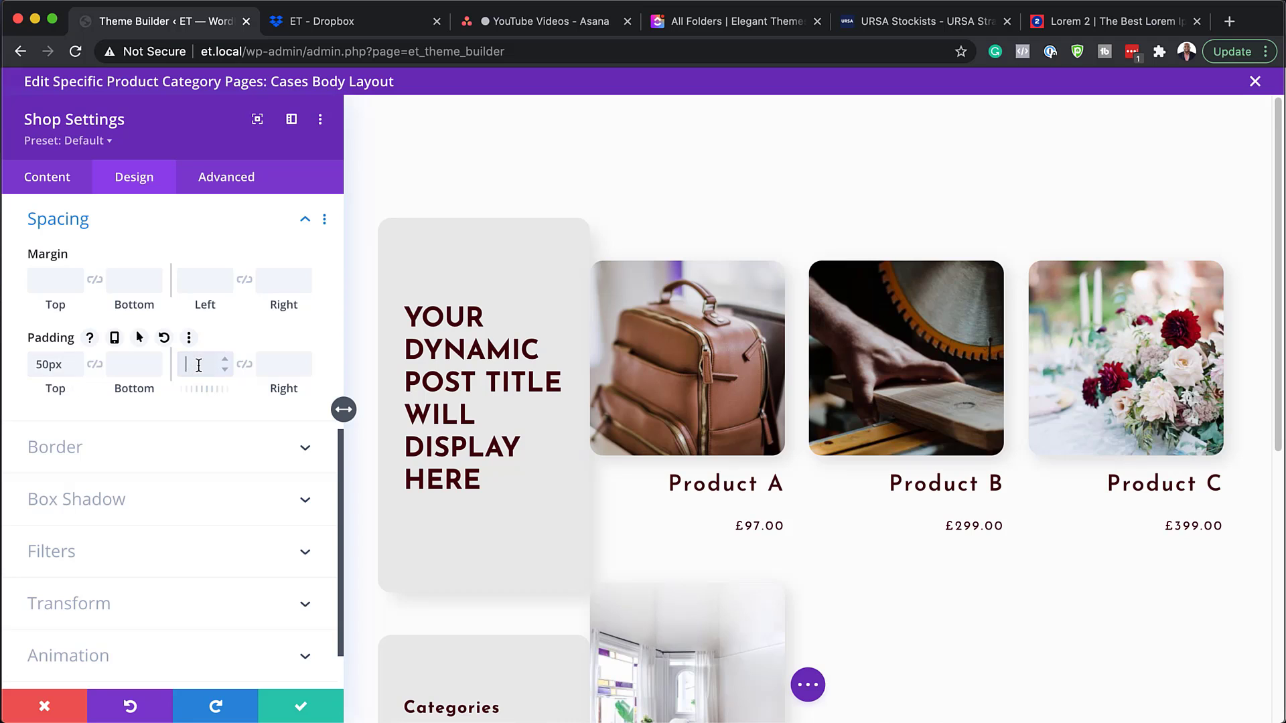
type("50px")
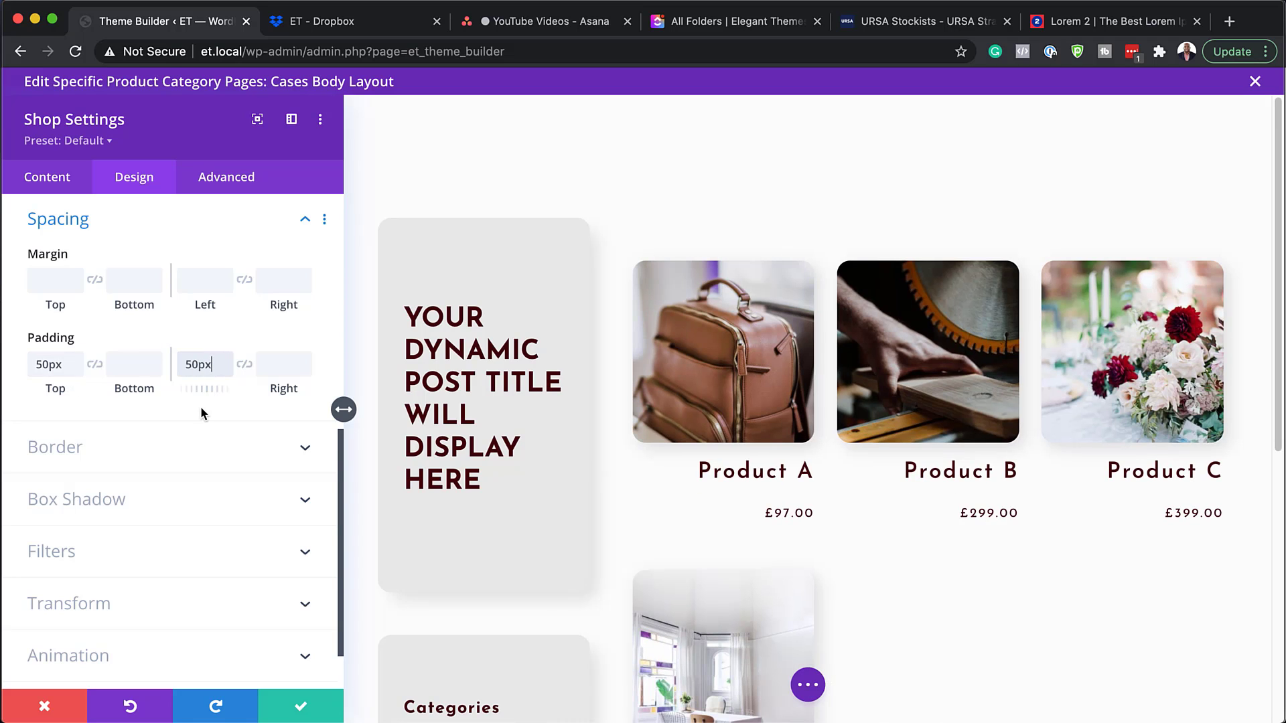
Add the custom CSS "padding-bottom: 20px;" to the Shop module's Image element
left_click(216, 184)
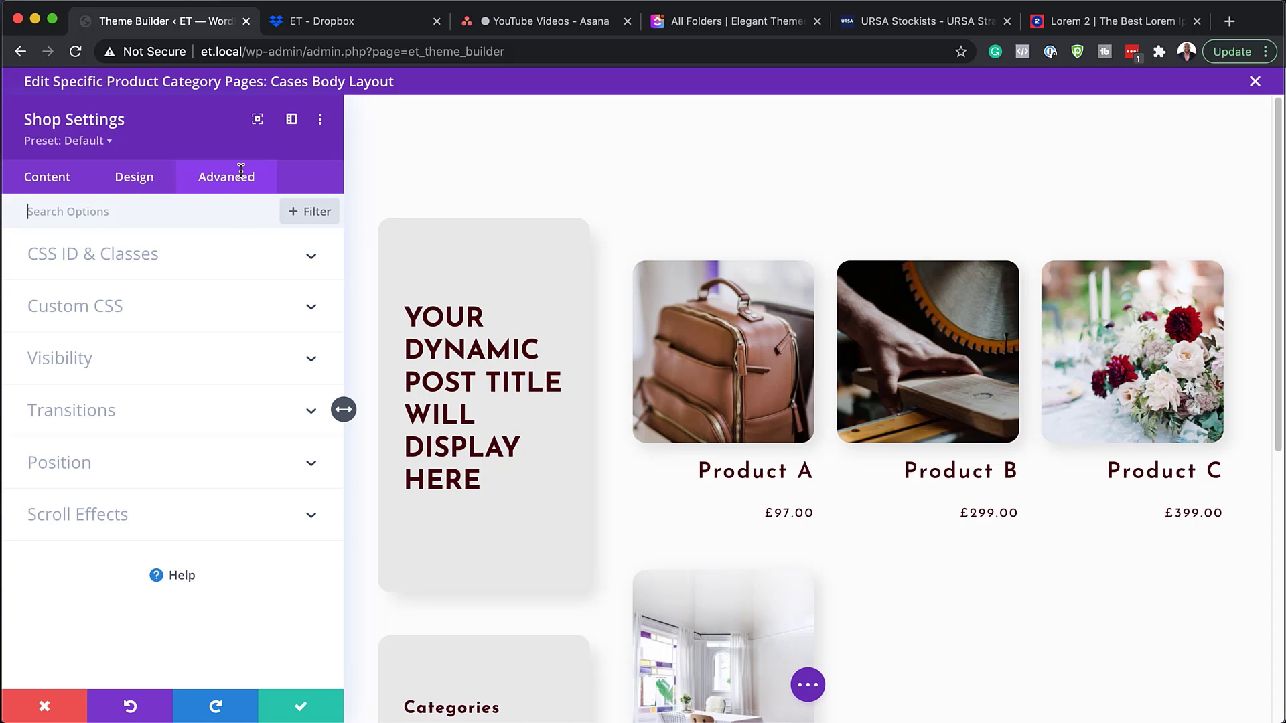
left_click(115, 294)
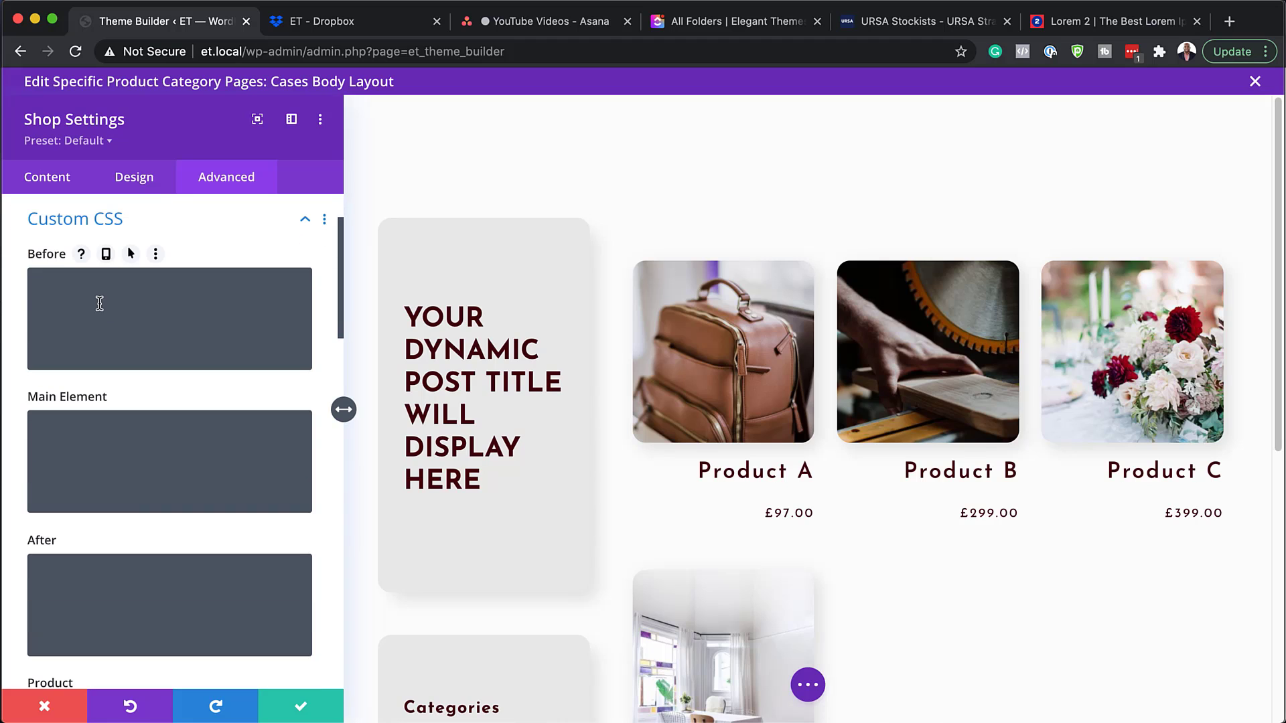
scroll(195, 519, "down", 7)
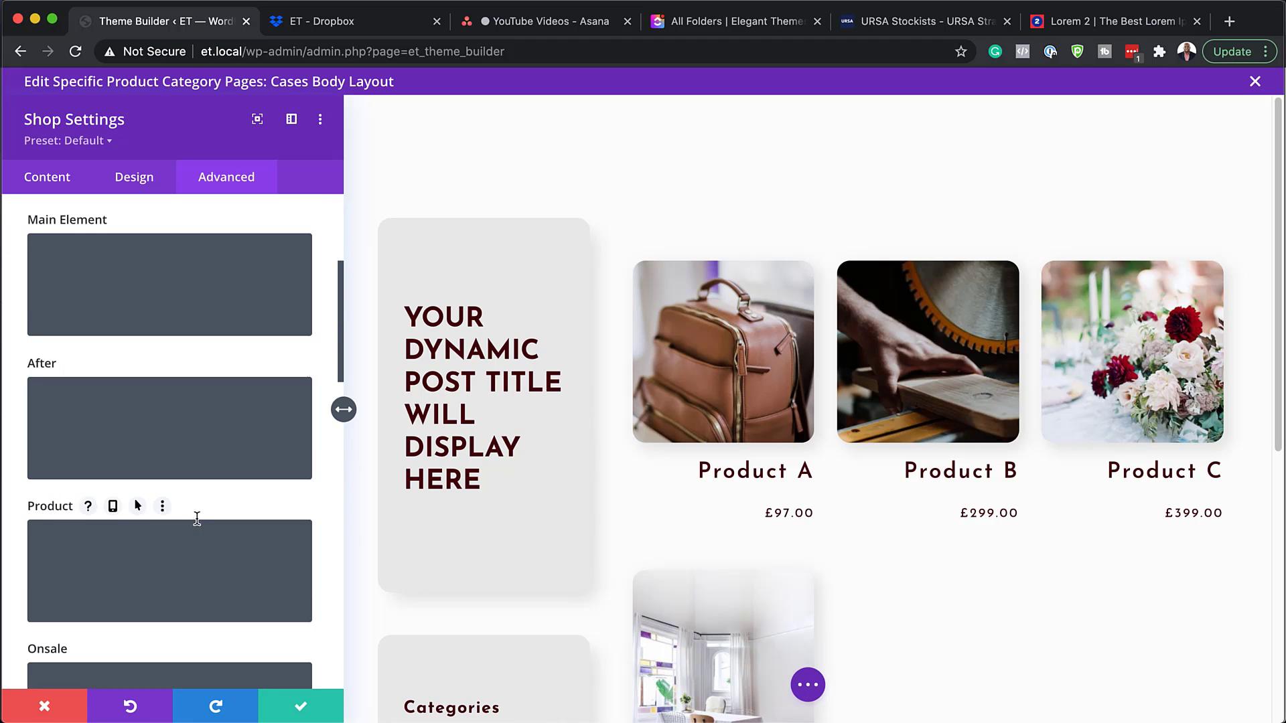
left_click(95, 555)
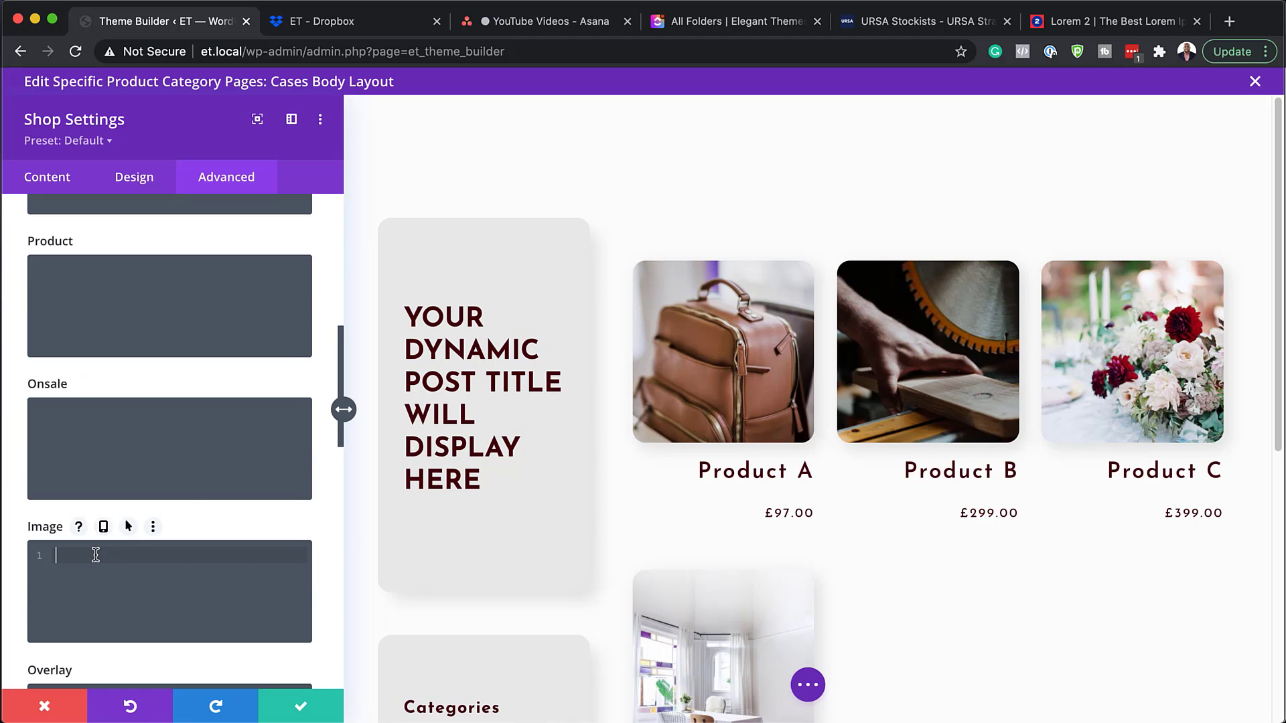
type("padding-bottom: 20px;")
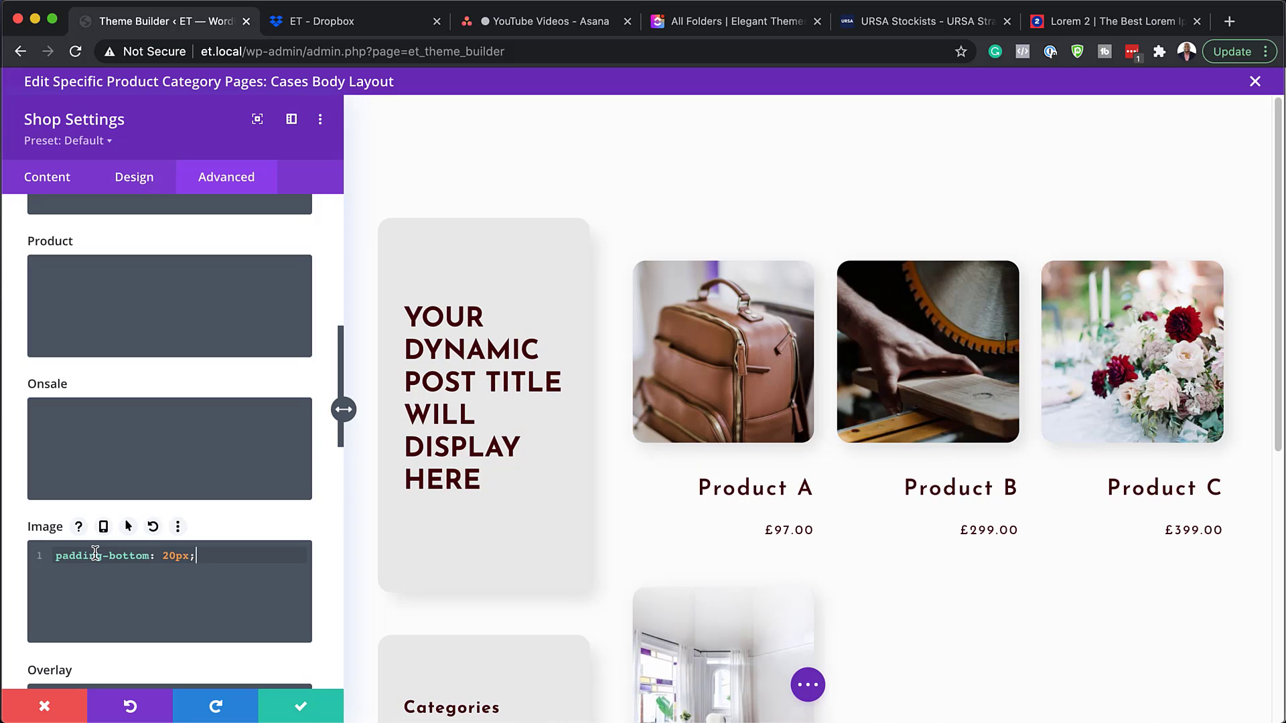
Add the custom CSS "padding-bottom: 40px;" to the Shop module's Price element and save the module settings
scroll(242, 465, "down", 6)
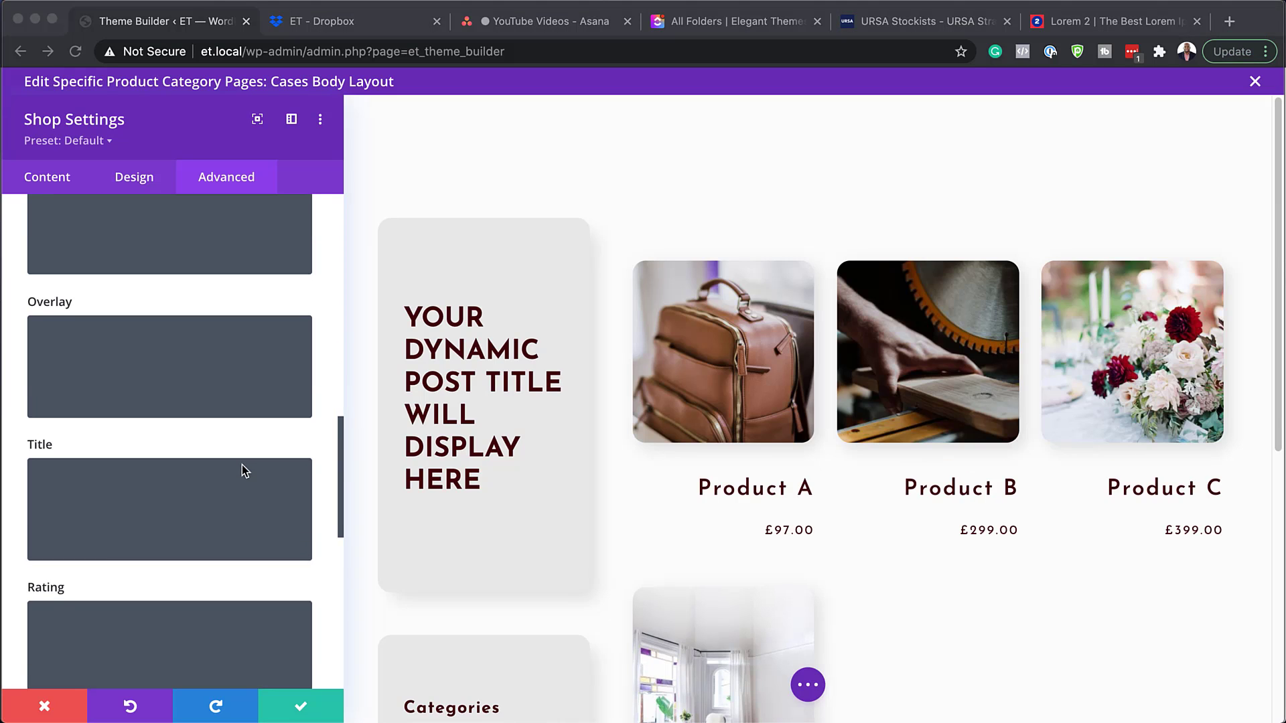
scroll(243, 464, "down", 4)
left_click(144, 462)
type("padding-bottom: 40px;")
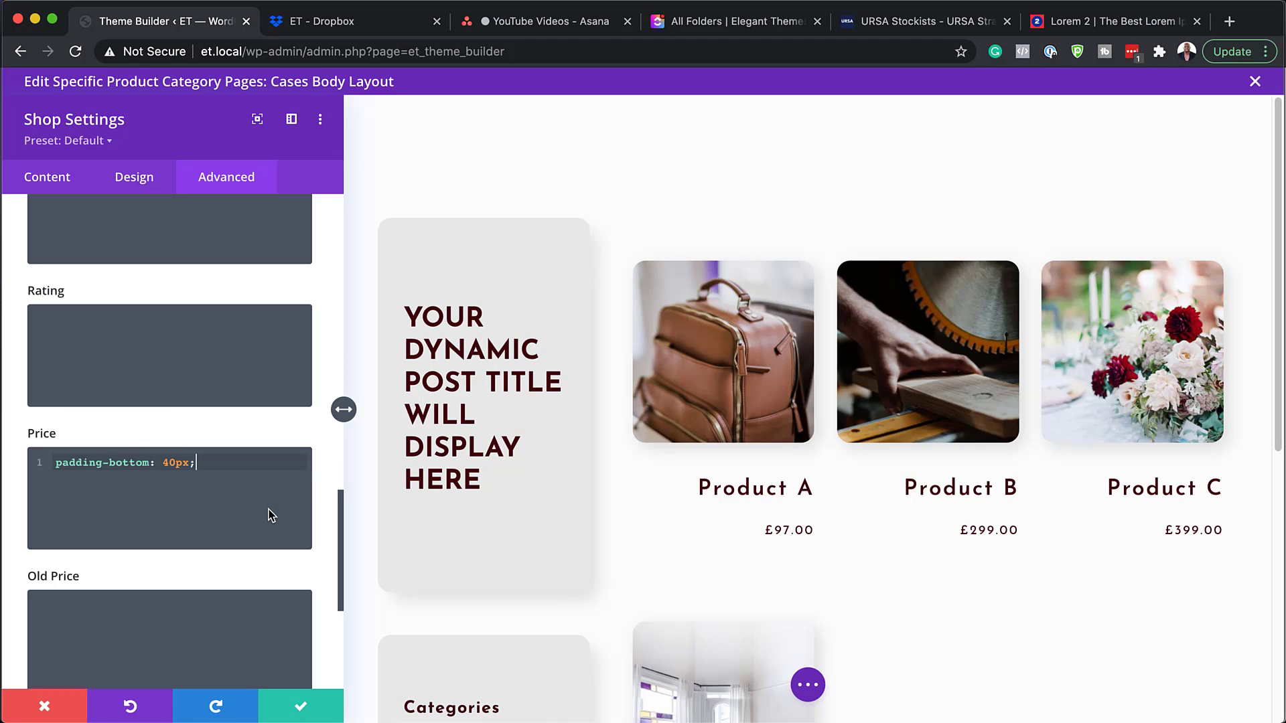
left_click(302, 710)
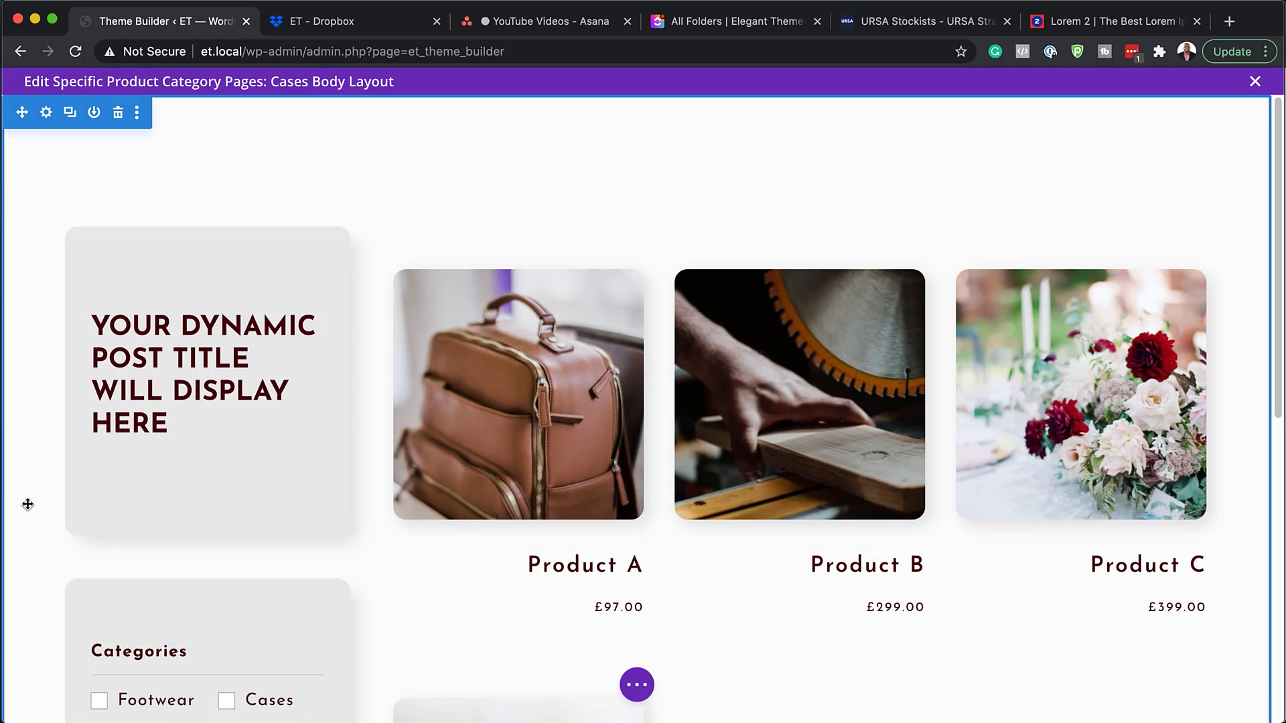
Save and close the Cases body layout, and save the Theme Builder changes
scroll(402, 514, "down", 10)
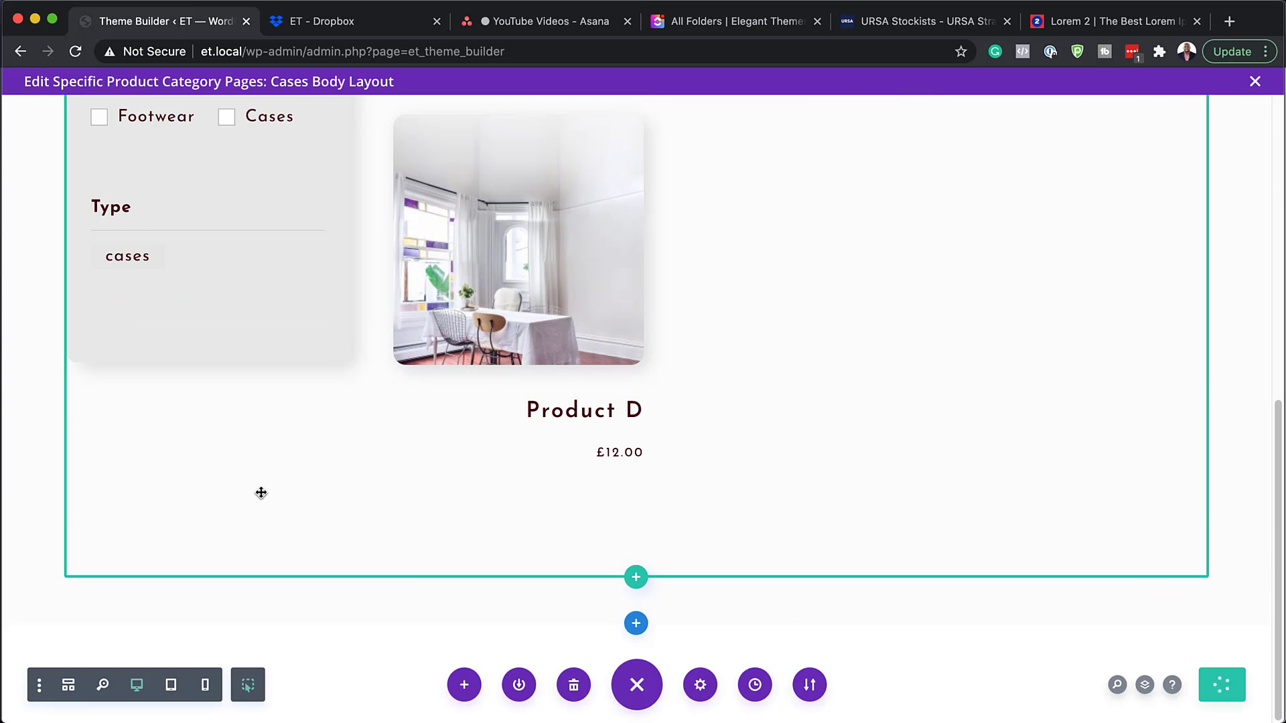
scroll(1098, 149, "up", 10)
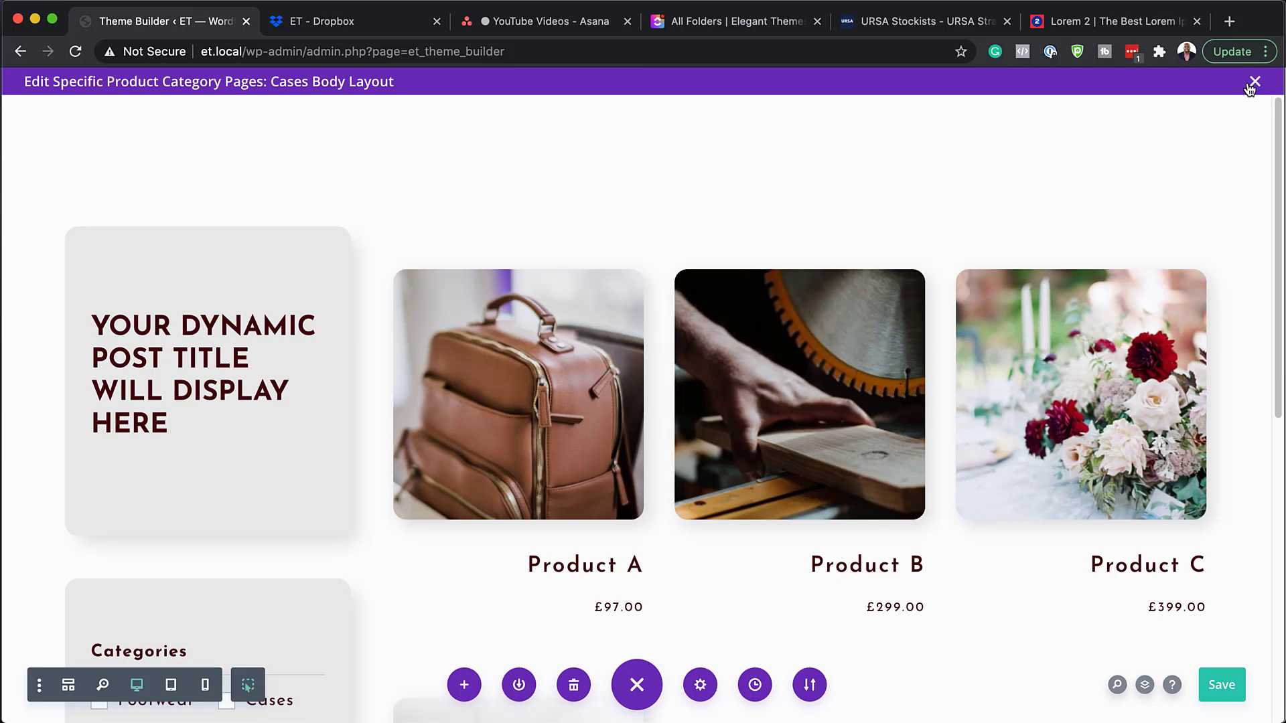
left_click(1255, 82)
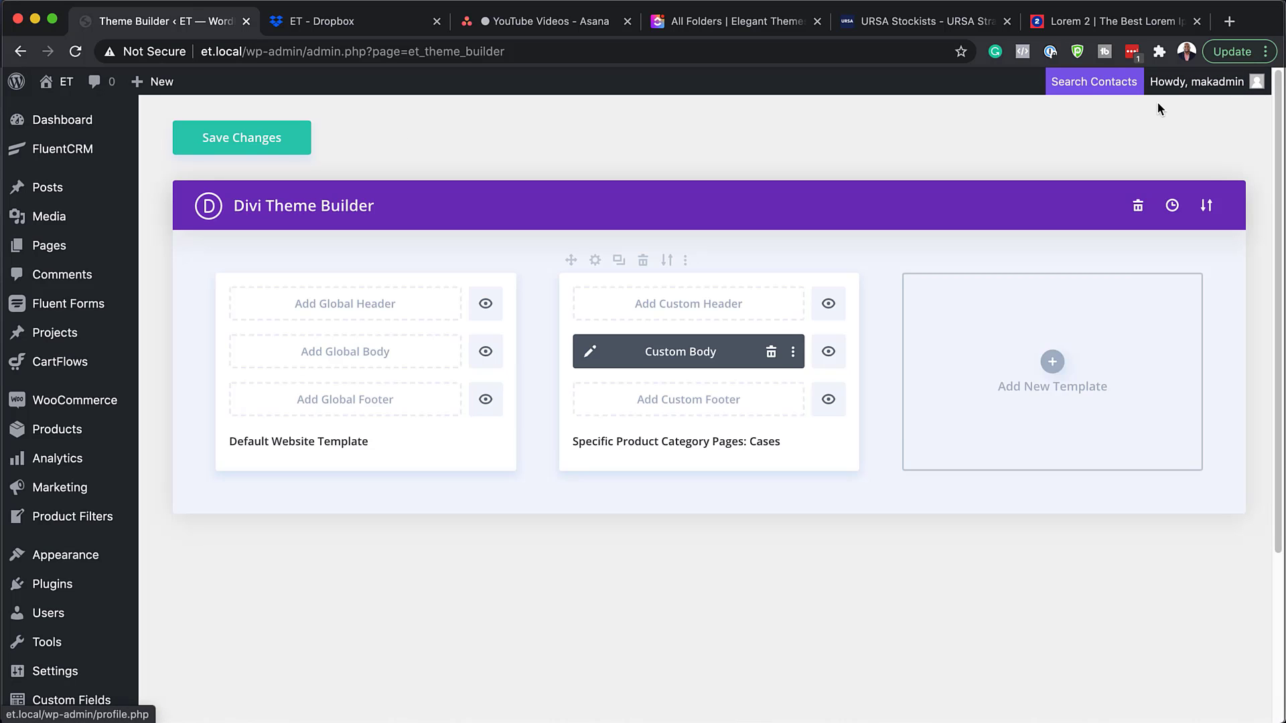
left_click(262, 146)
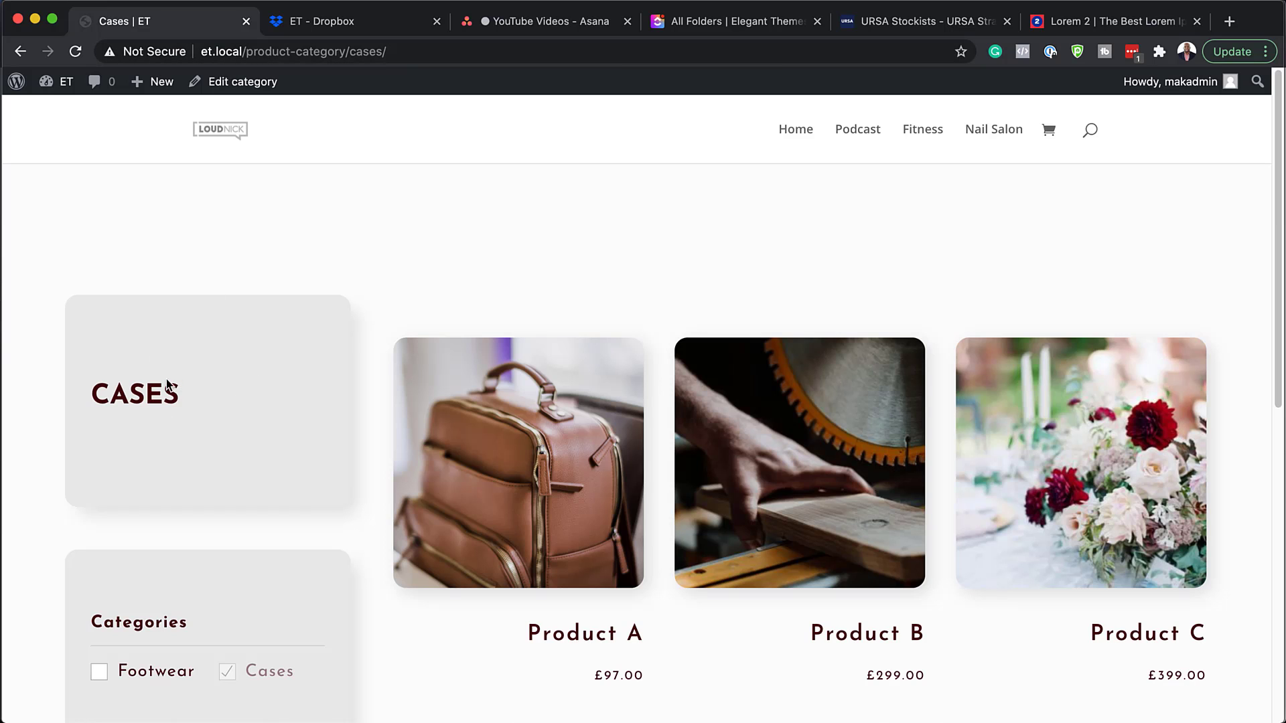
Test the product filter on the live Cases category page by turning the Footwear category on and off again
scroll(642, 372, "down", 2)
scroll(773, 479, "down", 3)
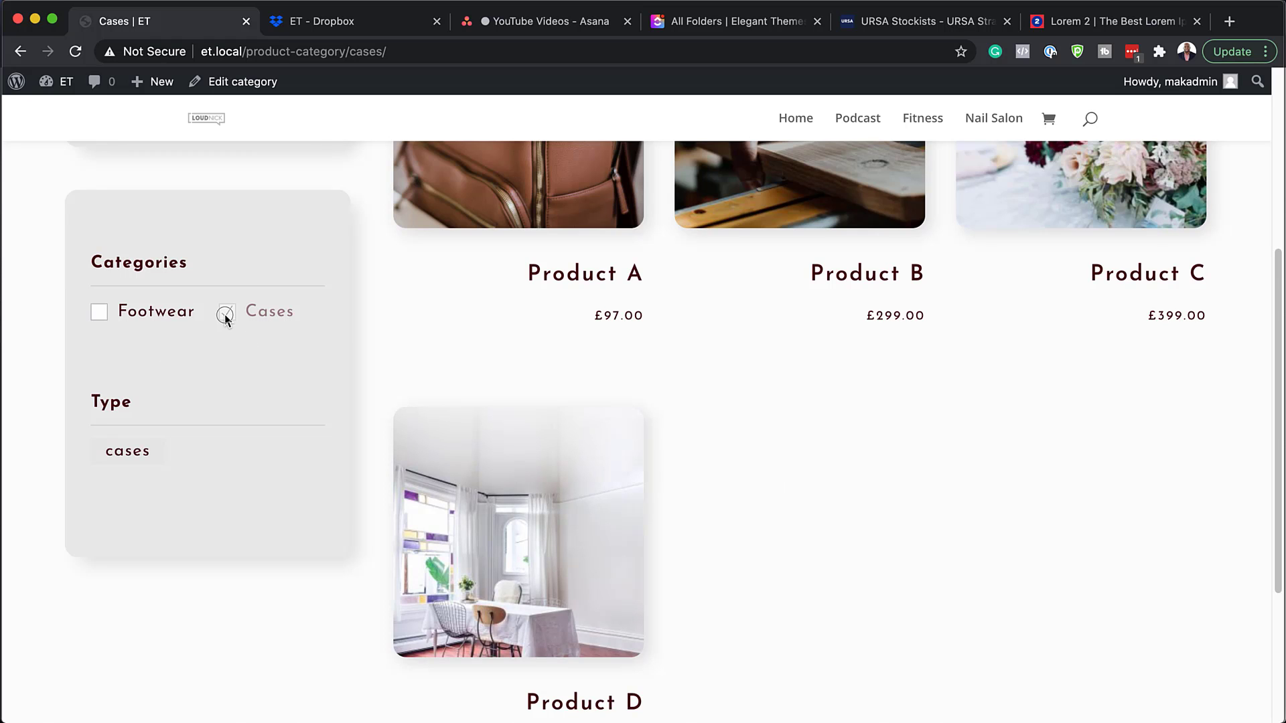
left_click(99, 313)
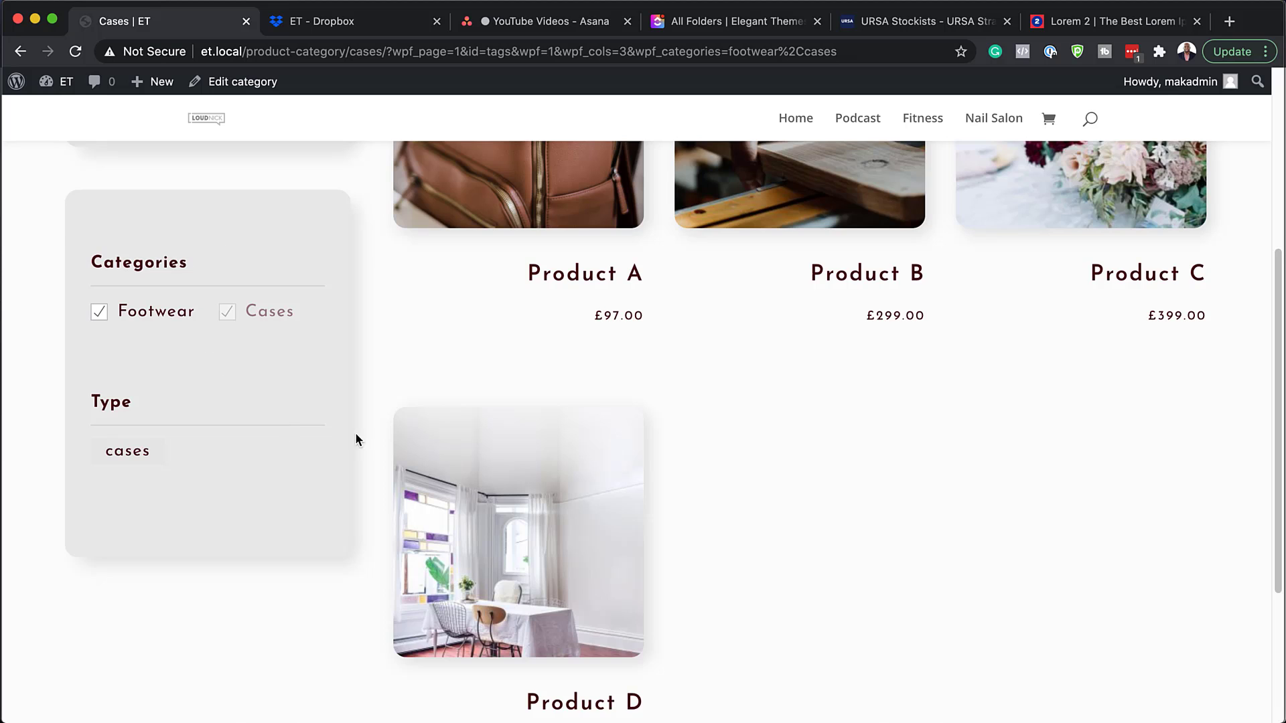
scroll(355, 436, "up", 1)
left_click(99, 385)
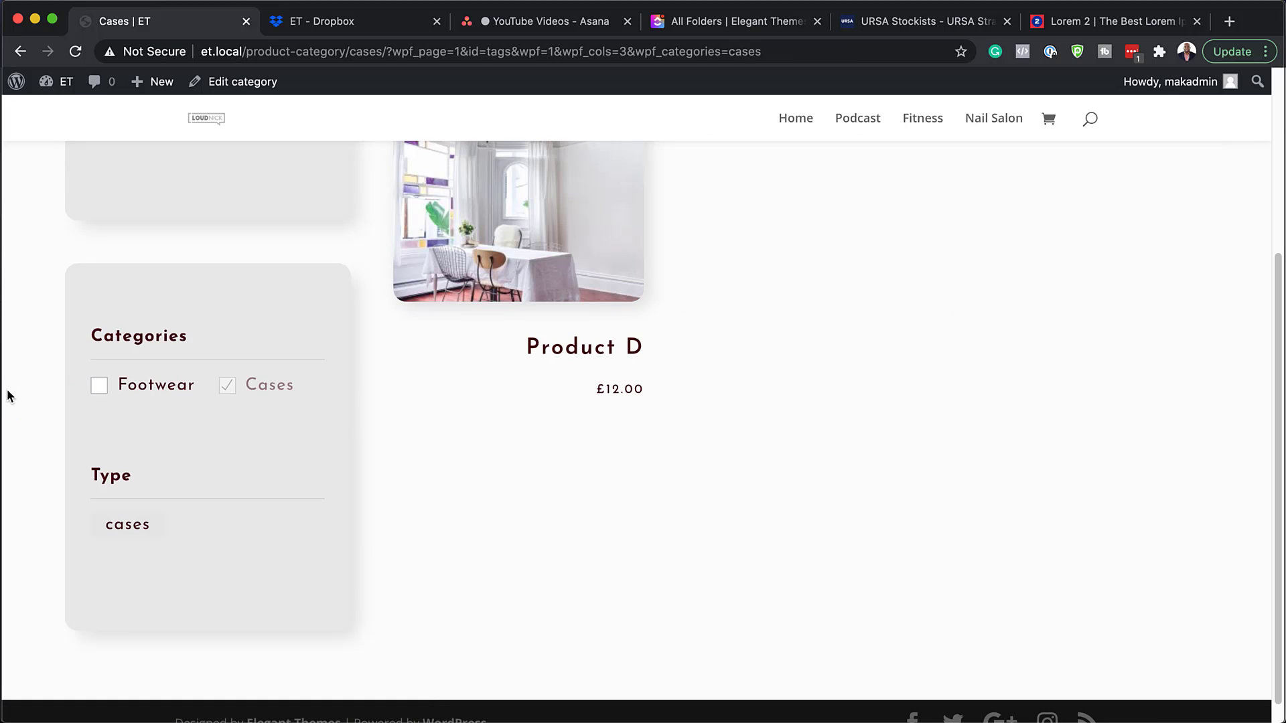
scroll(27, 392, "up", 4)
scroll(60, 399, "up", 1)
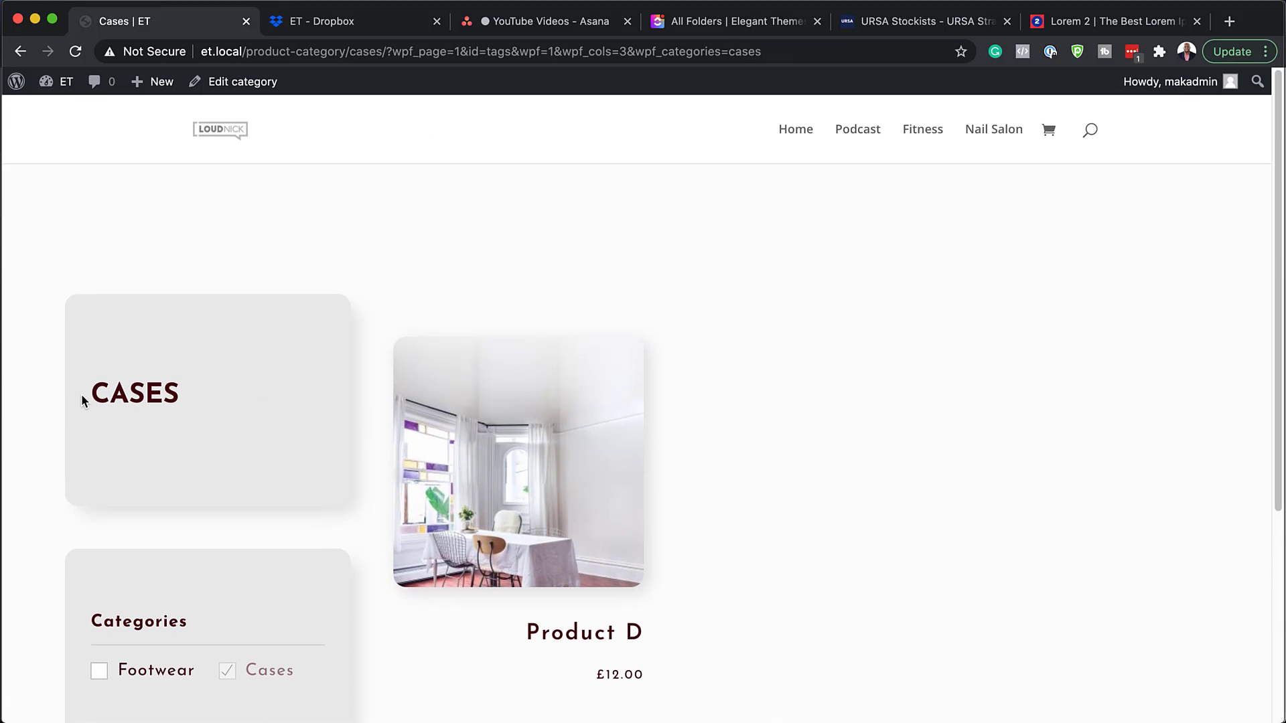